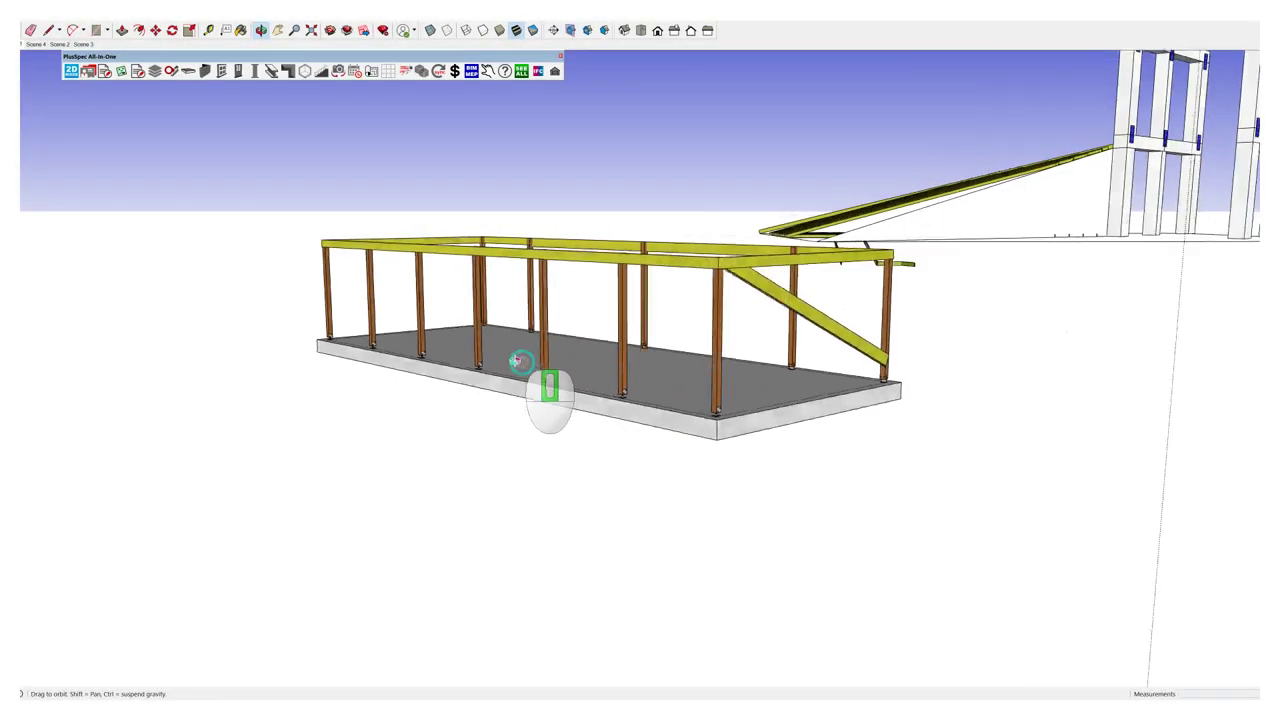
Step: Orbit and zoom around the slab to view the post base and frame from the side
scroll(683, 412, up, 3)
scroll(683, 412, up, 5)
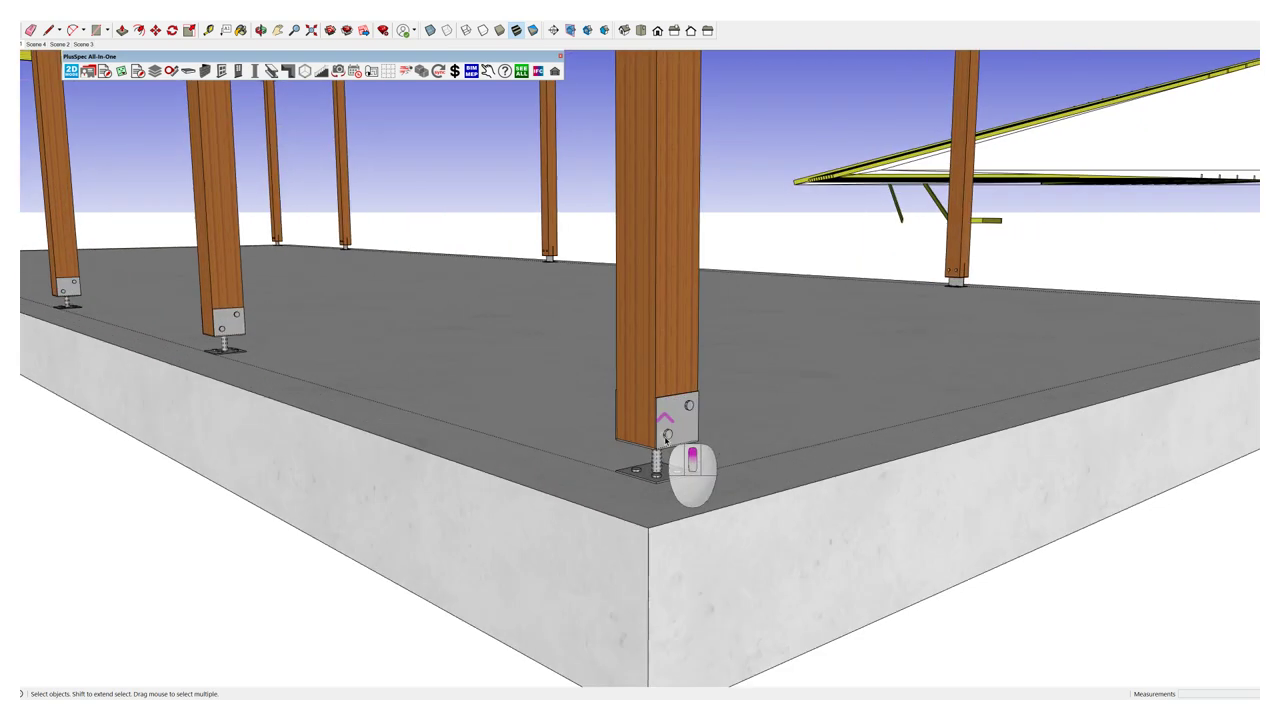
middle_drag(676, 432, 647, 428)
scroll(530, 405, down, 6)
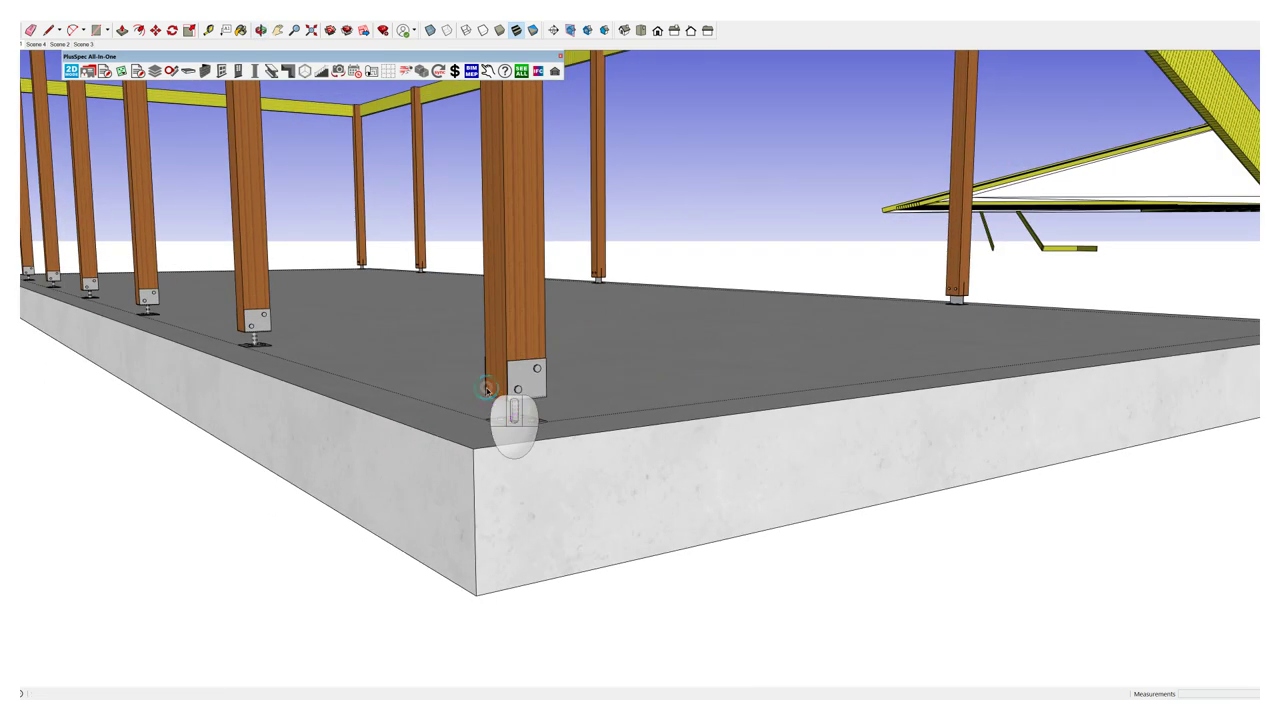
scroll(1090, 343, up, 3)
scroll(1090, 343, up, 2)
middle_drag(1095, 343, 926, 280)
scroll(810, 343, down, 3)
scroll(812, 340, down, 3)
Step: Select the posts, beams and brace and delete them, leaving only the concrete slab
key(space)
drag(927, 266, 442, 128)
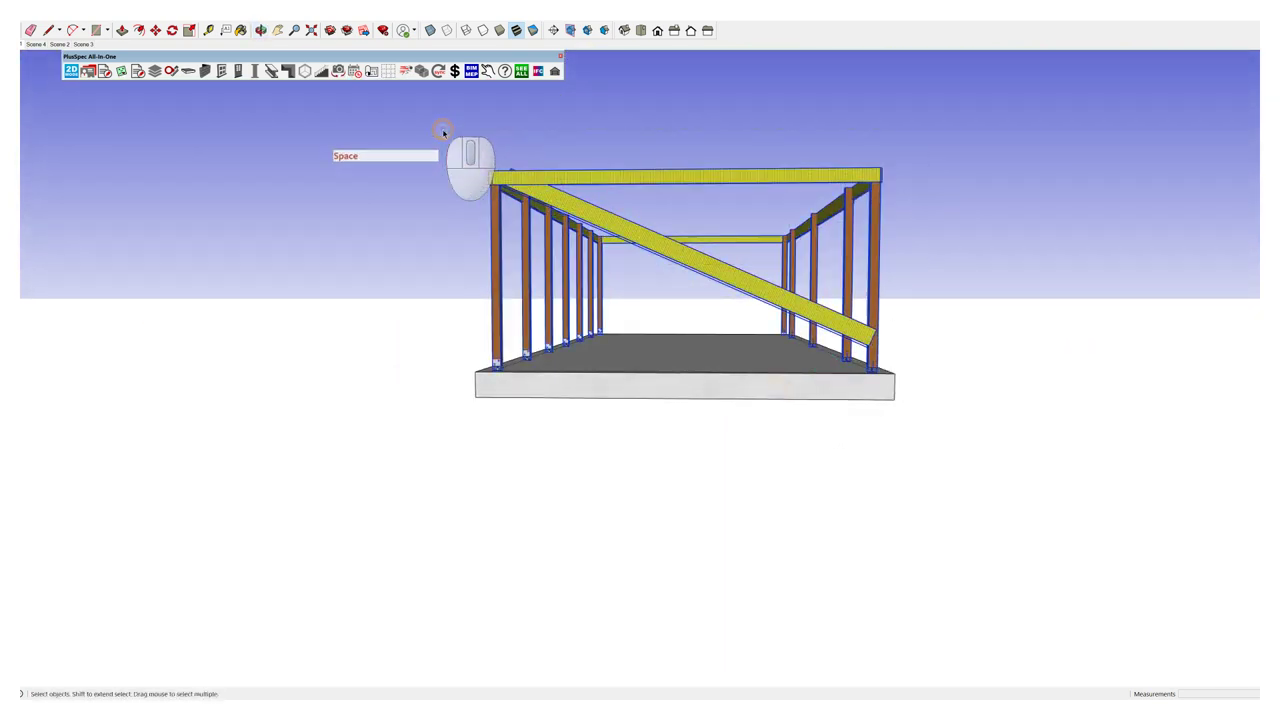
key(Delete)
middle_drag(500, 206, 450, 422)
Step: Configure a 2740mm Timber/Lumber Post on a Post Bracket Y support and submit the settings
click(254, 70)
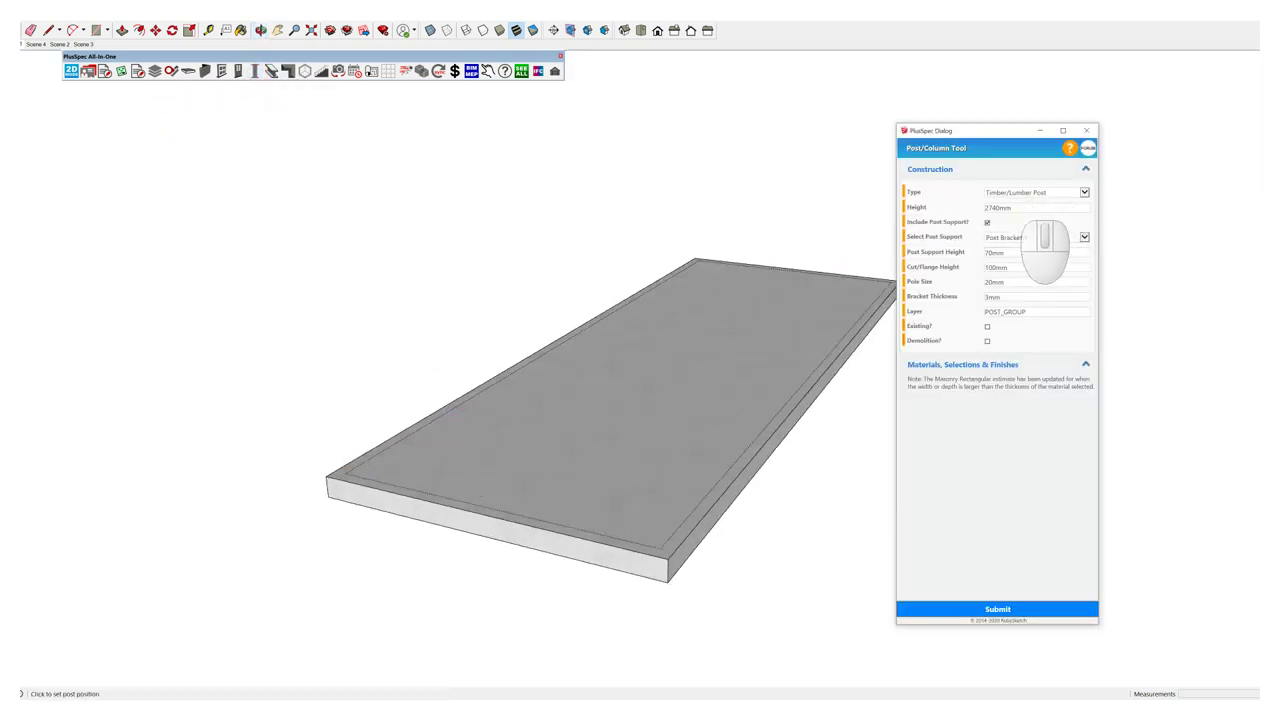
drag(990, 136, 1024, 85)
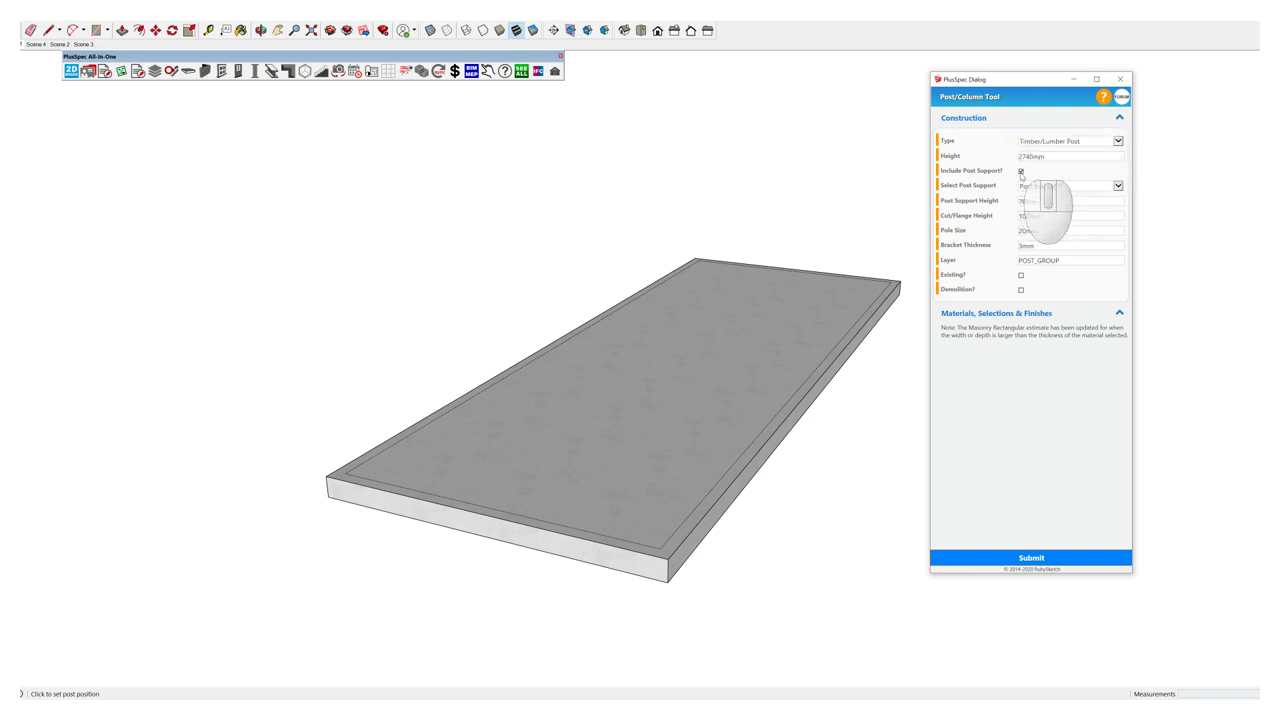
mouse_move(940, 172)
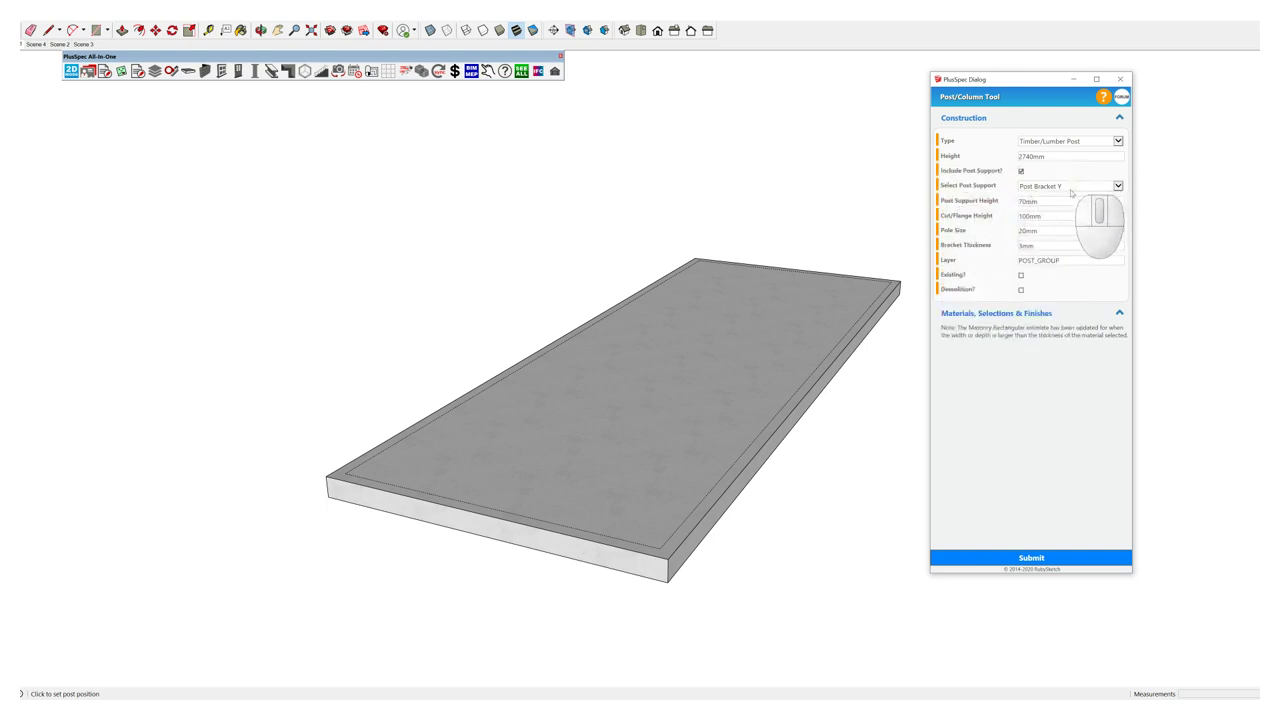
click(1019, 558)
Step: Place a bracketed timber post at the slab's front corner
scroll(680, 585, up, 5)
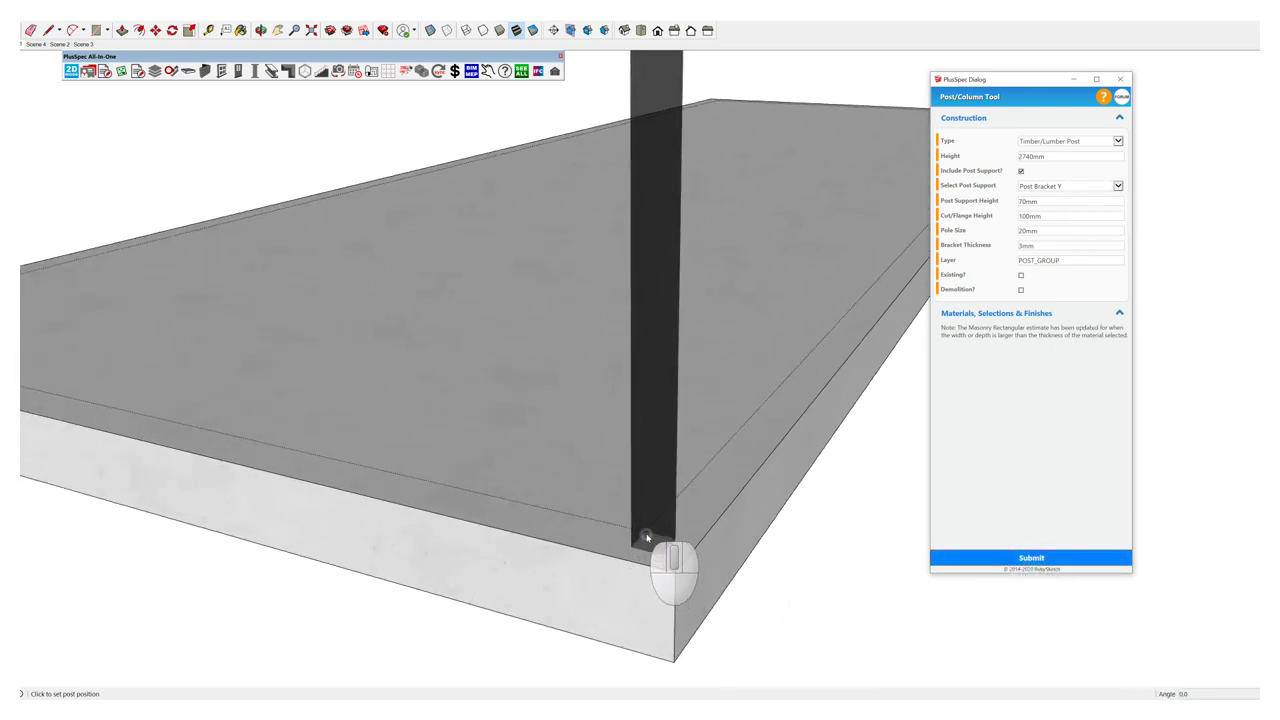
click(647, 538)
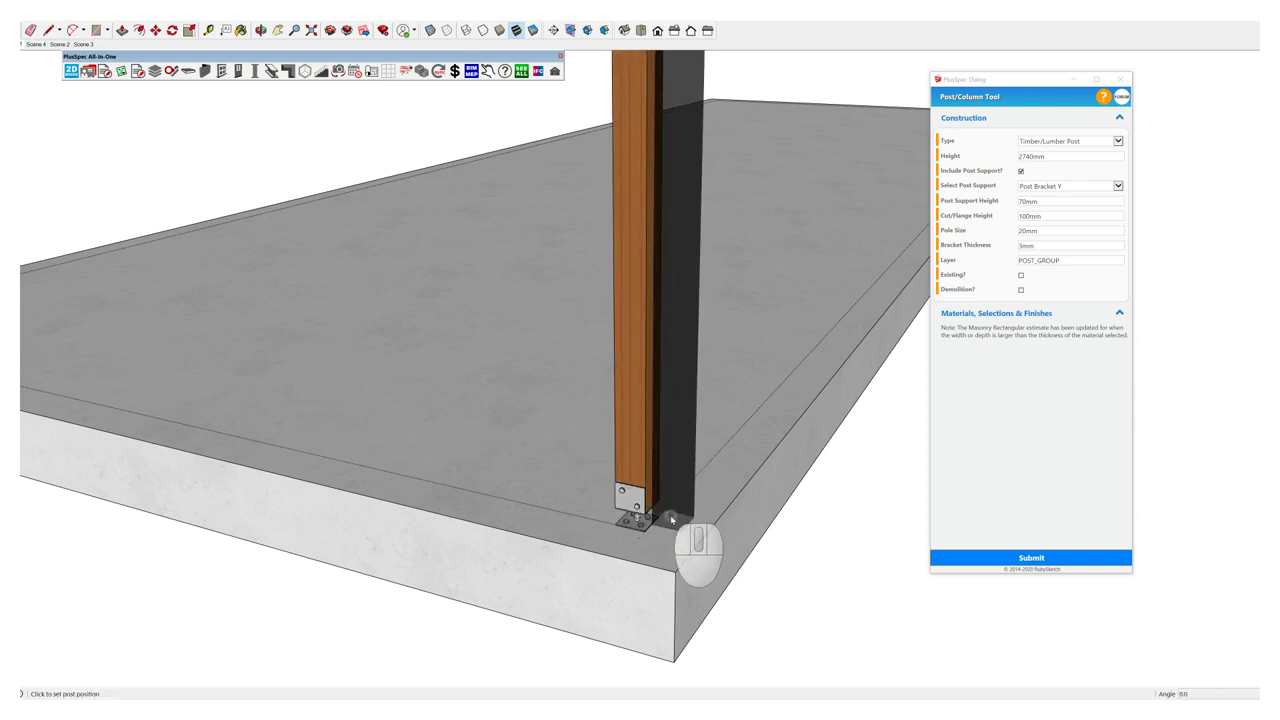
middle_drag(672, 519, 486, 400)
scroll(614, 529, up, 5)
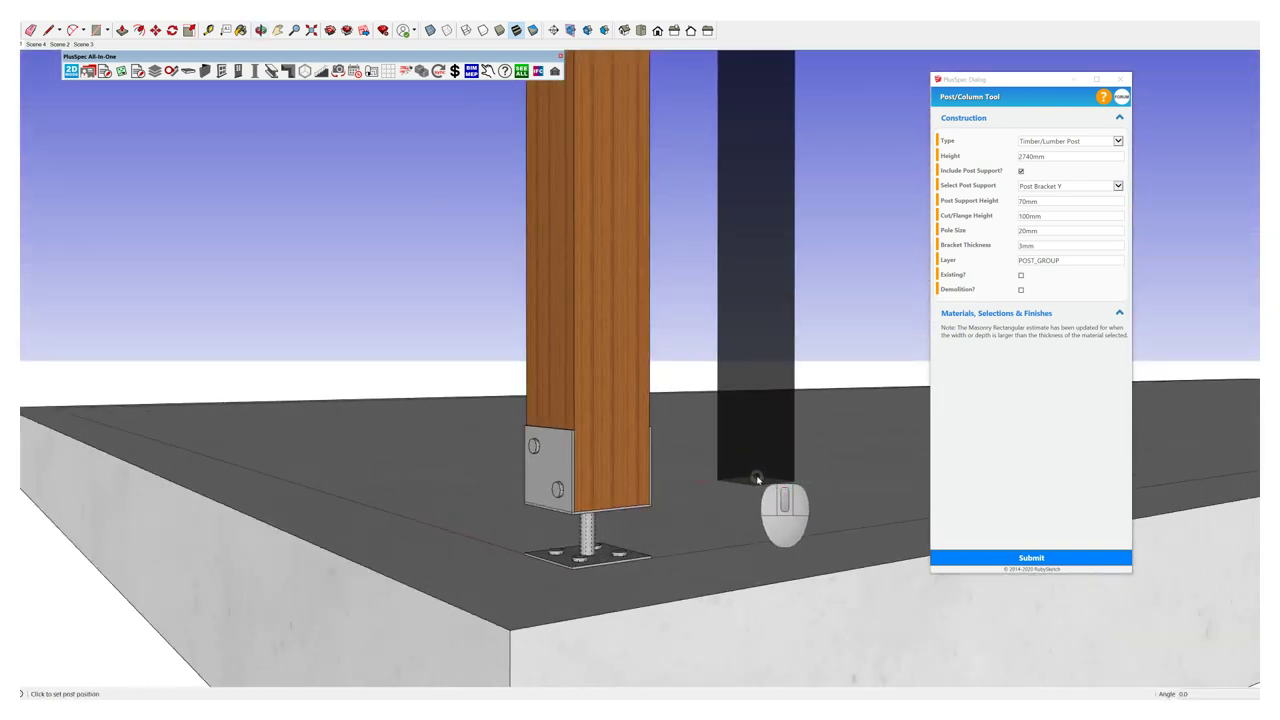
scroll(757, 481, down, 4)
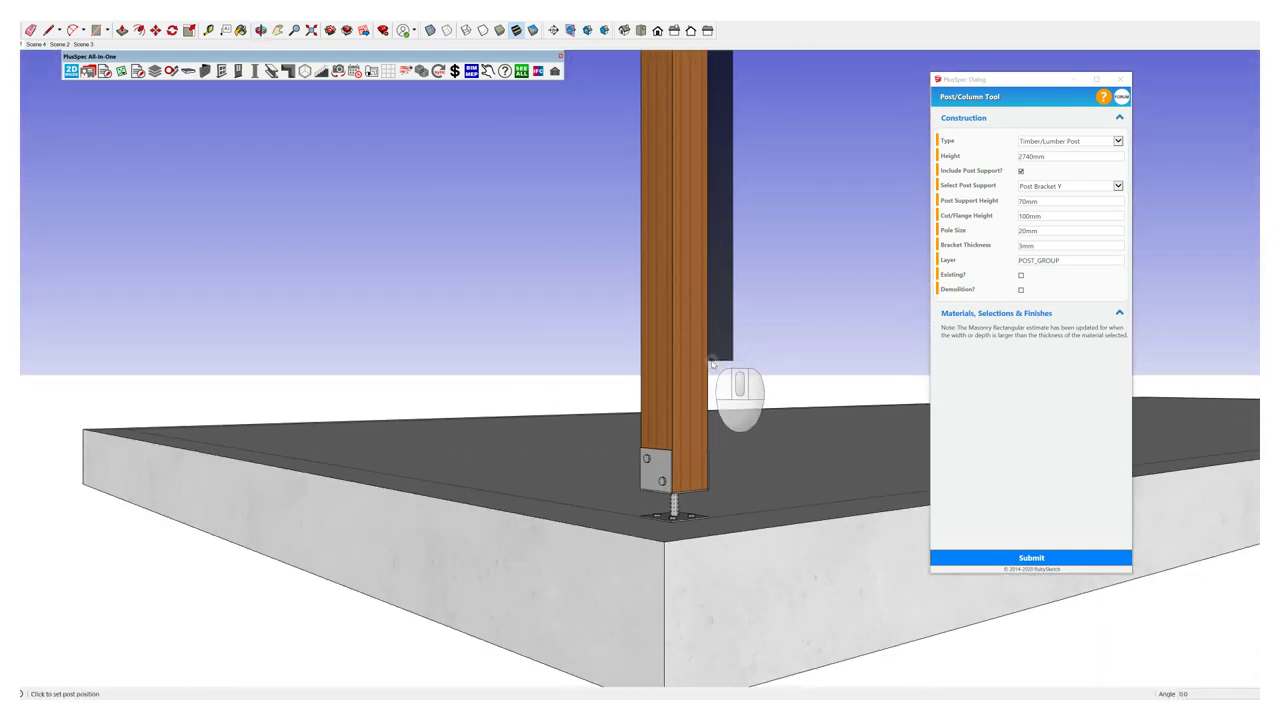
middle_drag(712, 365, 737, 366)
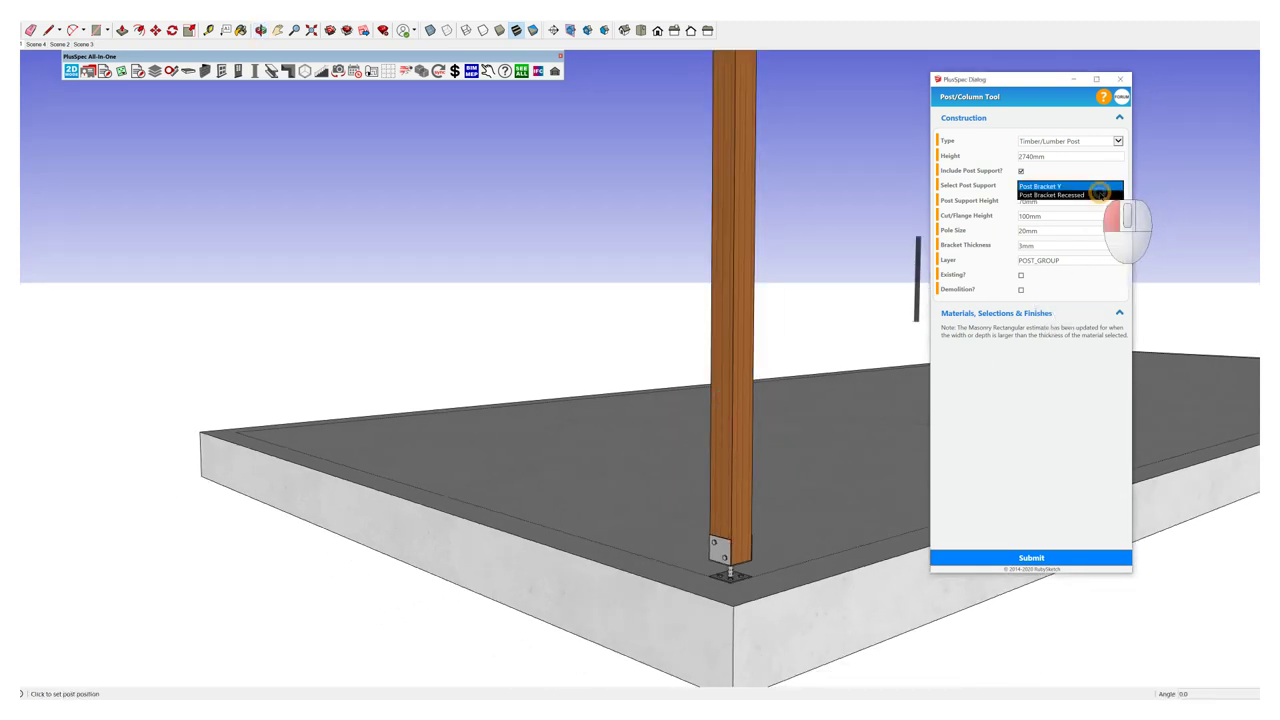
Step: Switch the support to Post Bracket Recessed and place a rotated post at another corner
click(1099, 194)
mouse_move(455, 395)
middle_down()
mouse_move(620, 400)
mouse_move(726, 490)
mouse_move(543, 521)
middle_up()
click(487, 507)
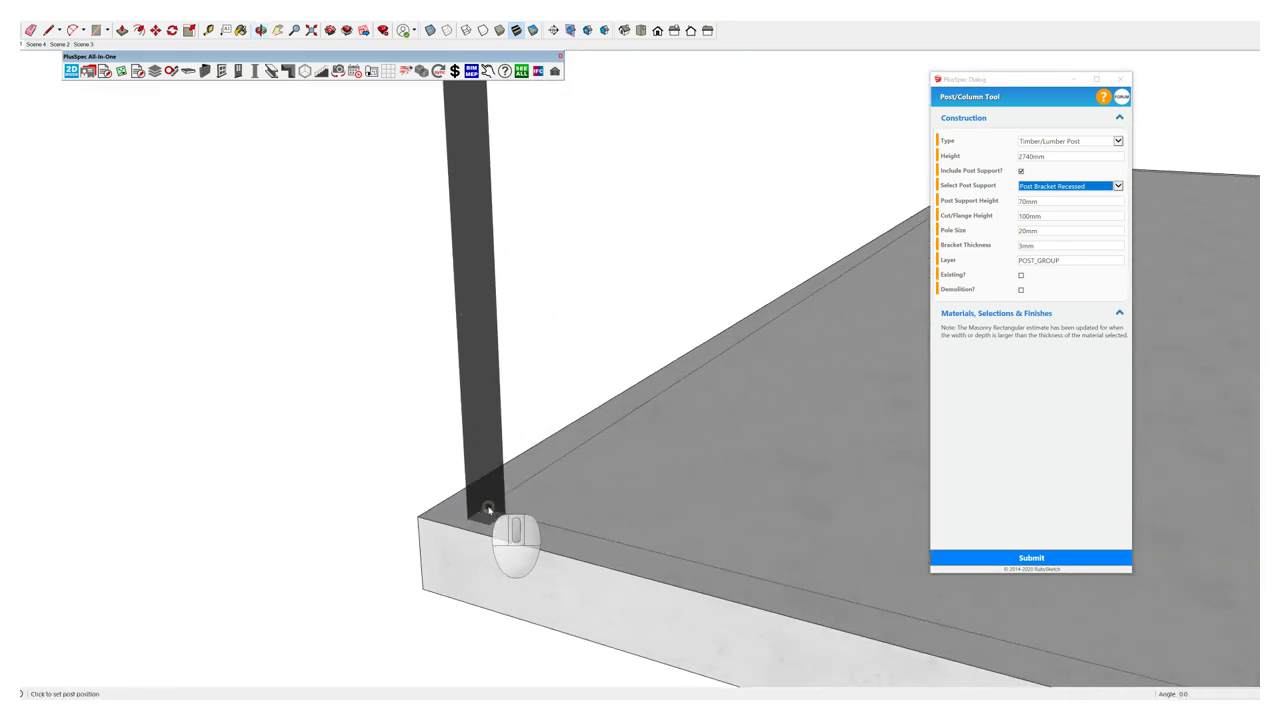
click(540, 527)
mouse_move(520, 522)
middle_down()
mouse_move(686, 491)
mouse_move(858, 354)
mouse_move(791, 350)
mouse_move(815, 365)
middle_up()
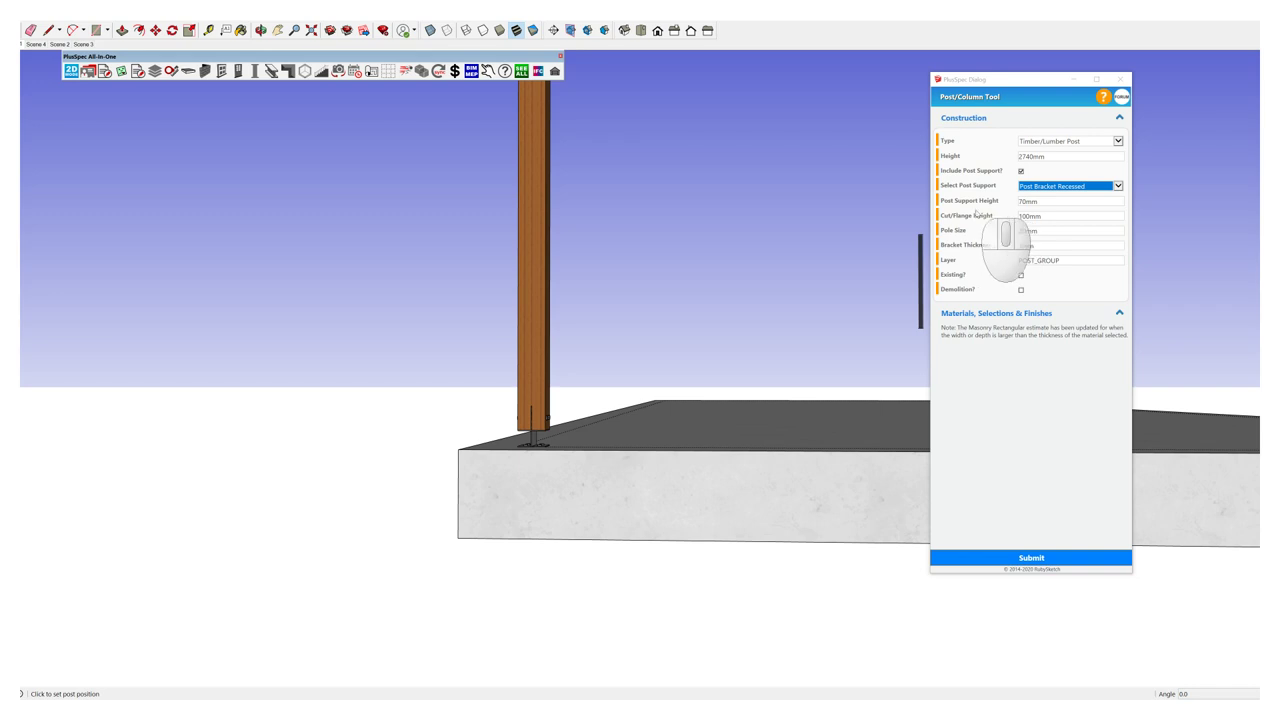
Step: Set Cut/Flange Height 200, Pole Size 50 and Bracket Thickness 5 for the post
mouse_move(940, 203)
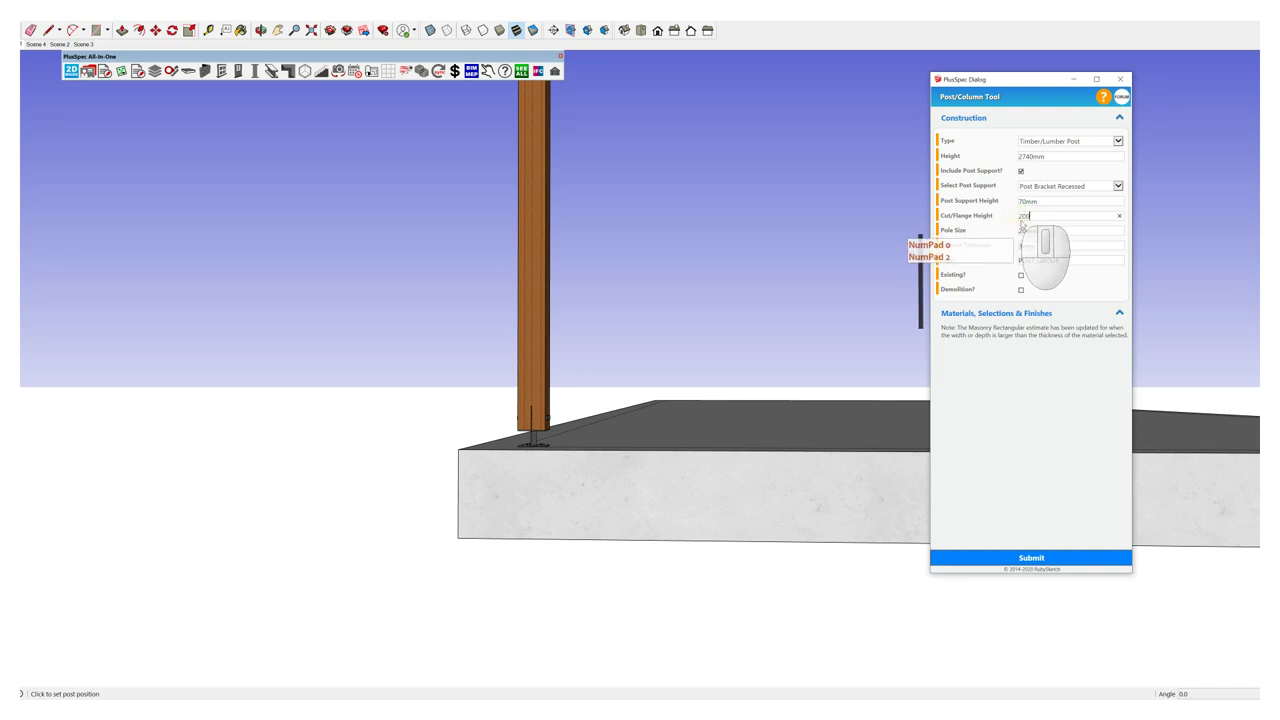
click(1010, 230)
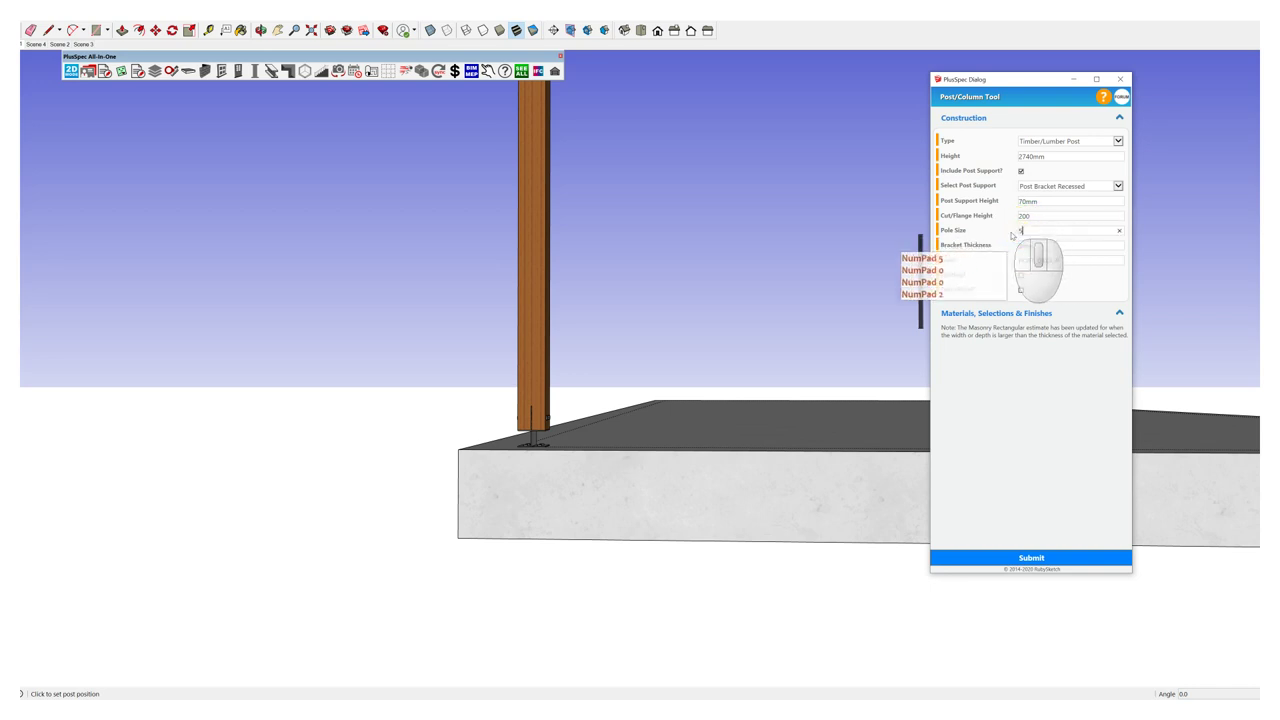
click(1043, 245)
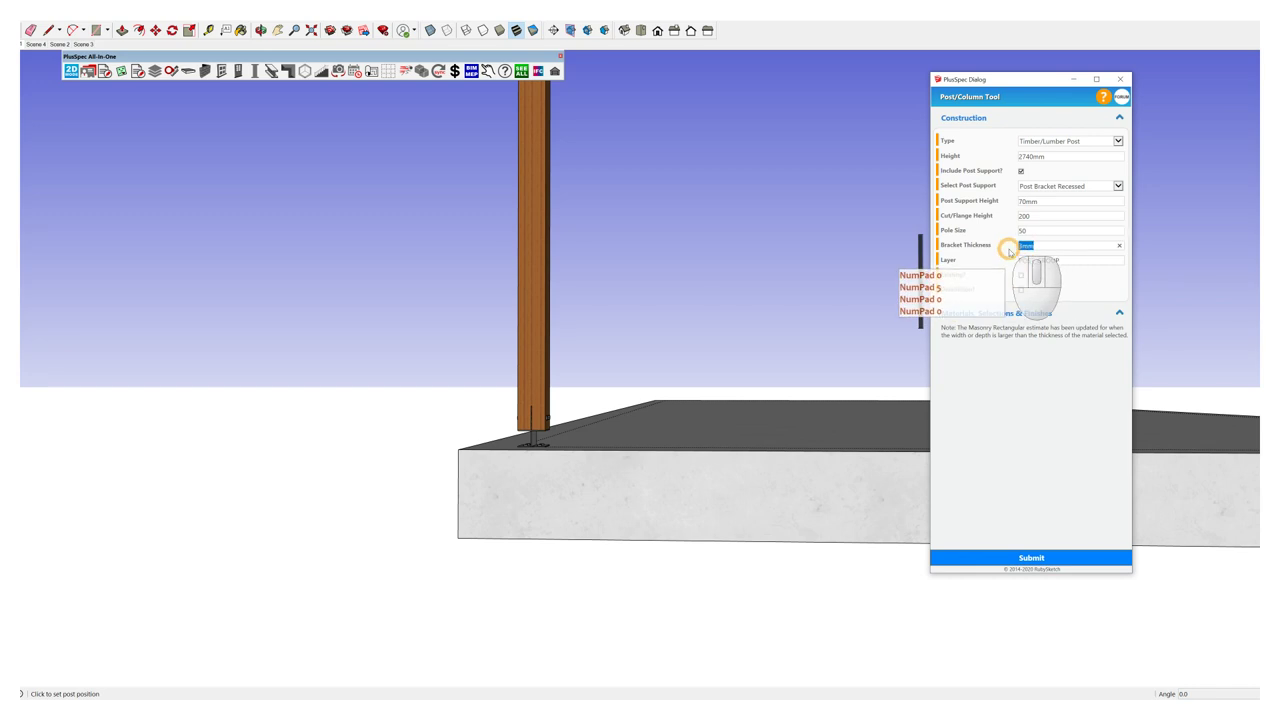
Step: Place a post midway along the slab edge and finish placing posts
mouse_move(845, 378)
middle_down()
mouse_move(829, 389)
mouse_move(705, 363)
mouse_move(686, 589)
middle_up()
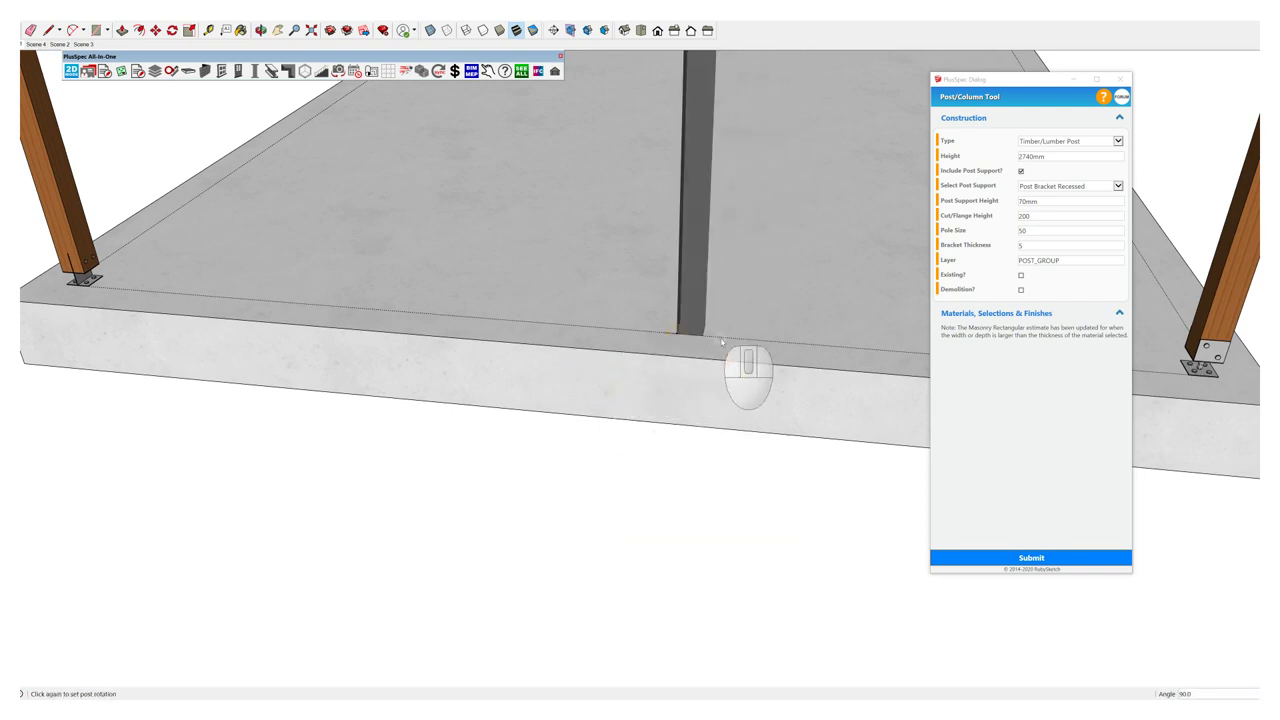
click(720, 341)
scroll(715, 336, up, 6)
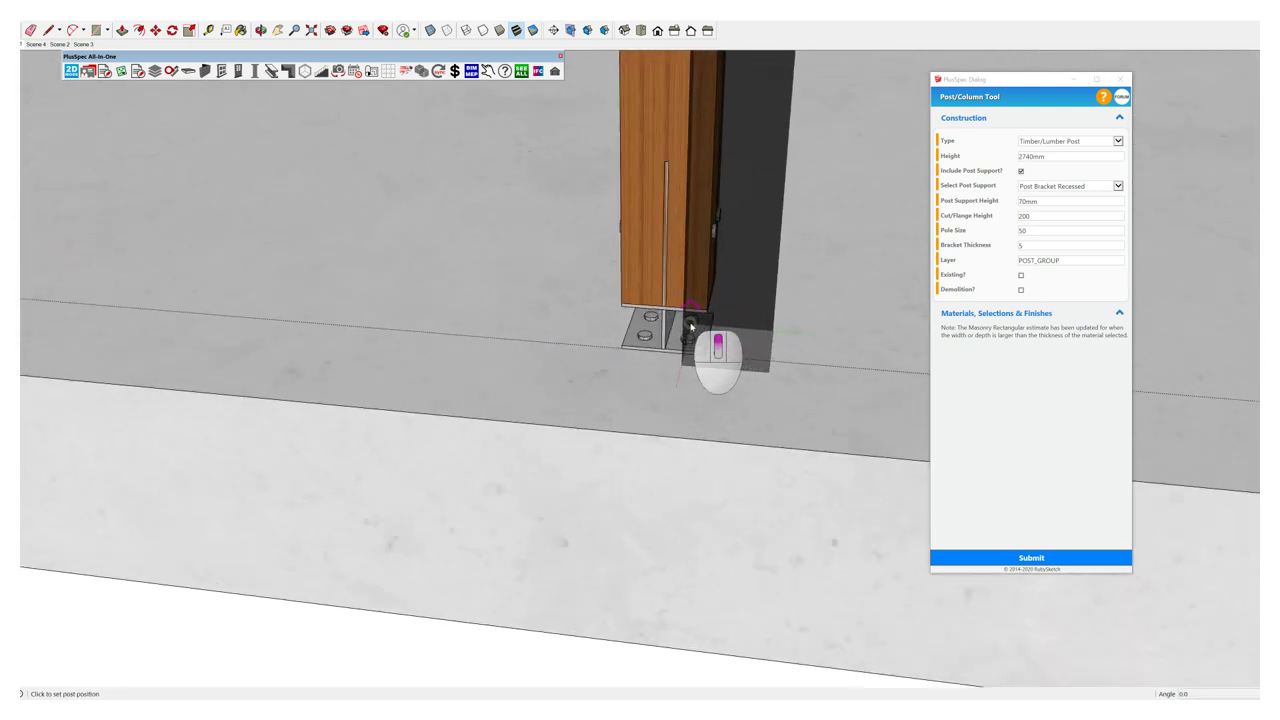
middle_drag(680, 323, 792, 278)
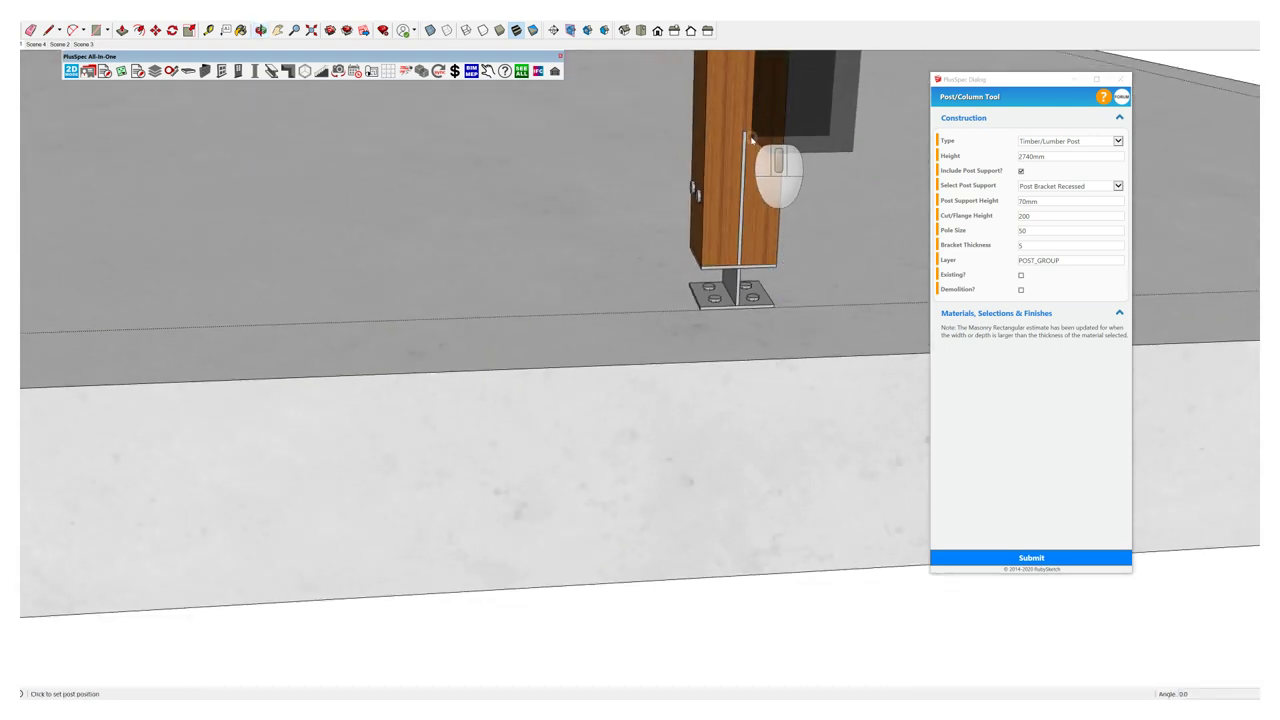
middle_drag(740, 196, 810, 300)
key(space)
scroll(732, 305, down, 6)
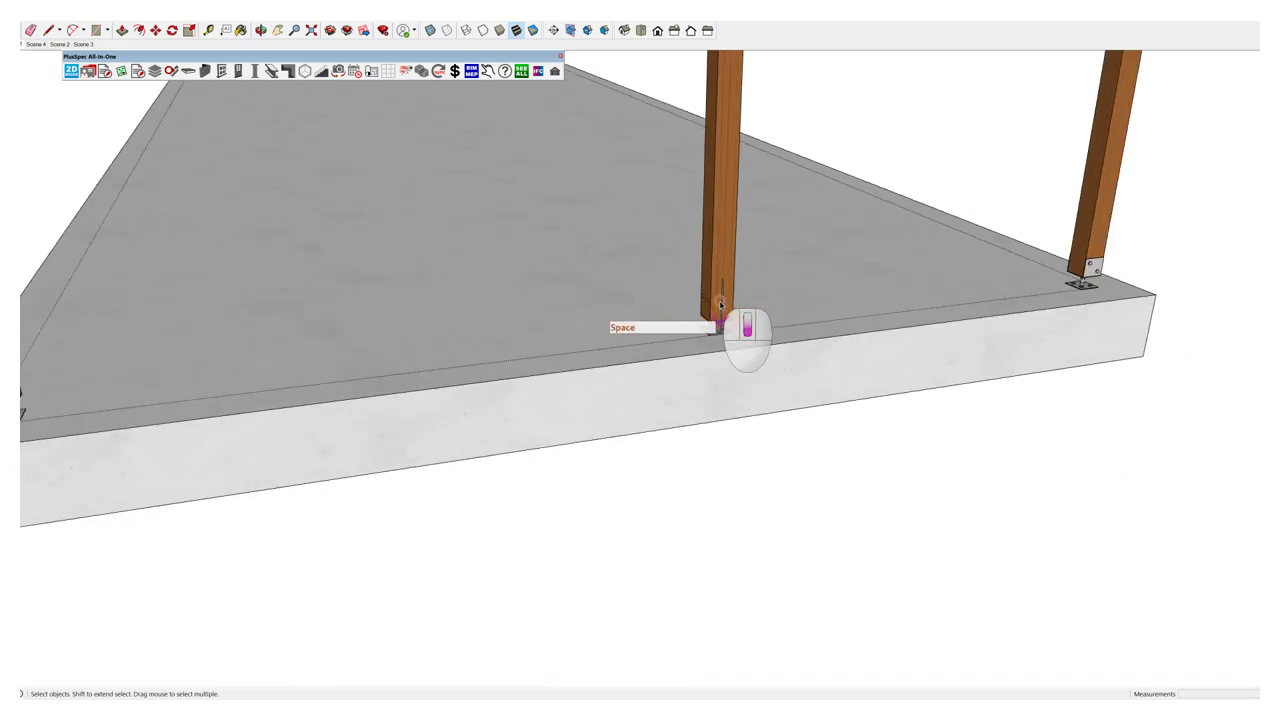
scroll(733, 303, down, 2)
middle_drag(734, 291, 812, 262)
Step: Delete the middle post and select the two corner posts
key(Delete)
drag(916, 233, 451, 127)
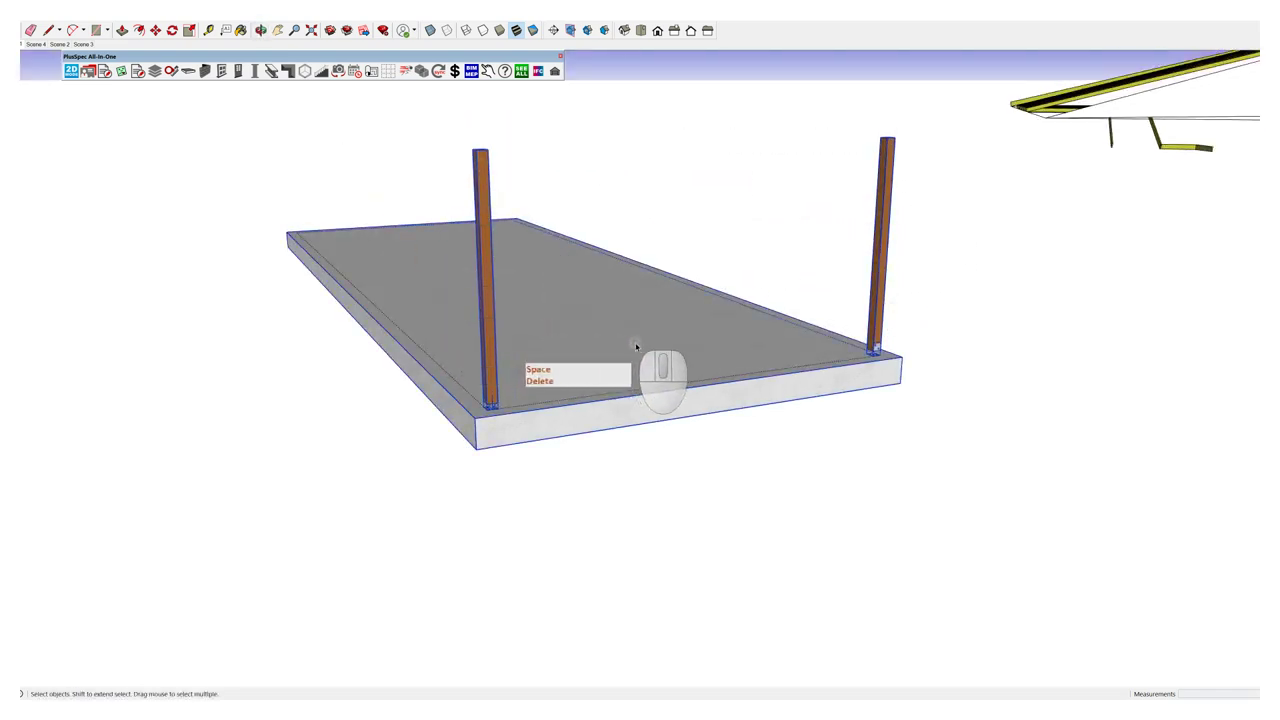
mouse_move(630, 340)
middle_down()
mouse_move(633, 316)
mouse_move(628, 364)
middle_up()
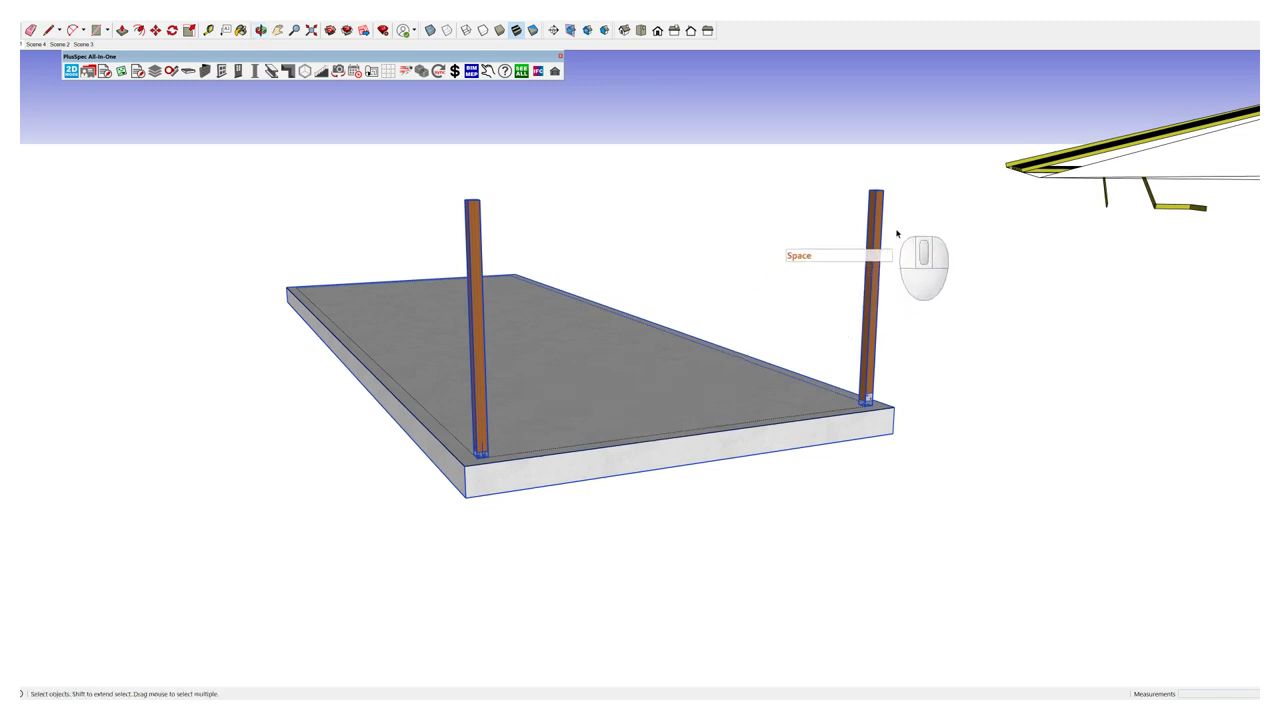
drag(894, 230, 417, 177)
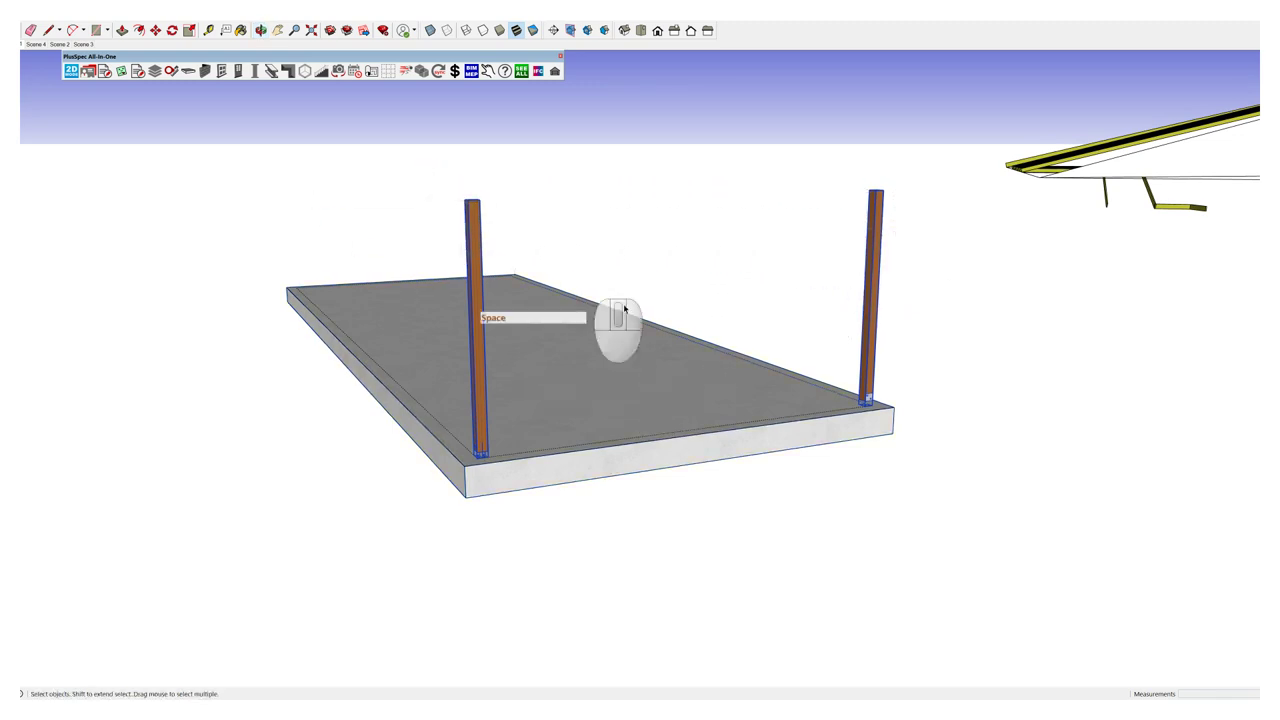
middle_drag(457, 457, 990, 586)
scroll(762, 484, up, 8)
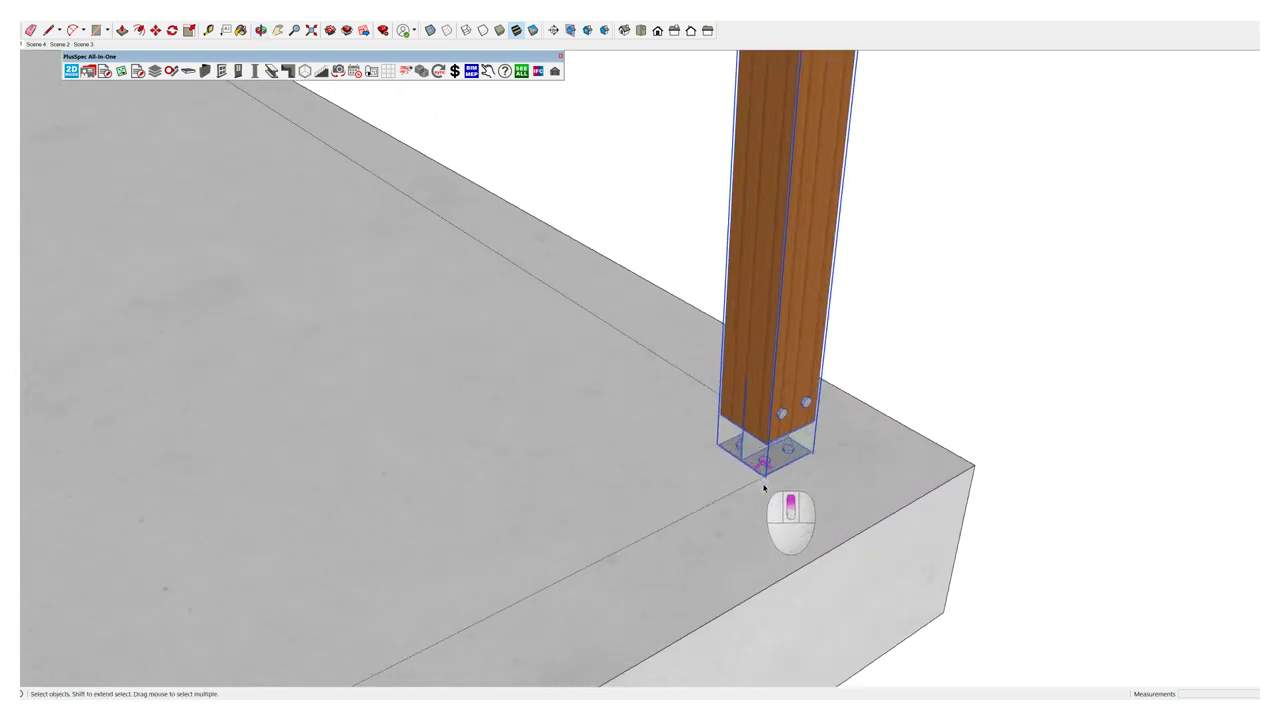
scroll(763, 480, up, 6)
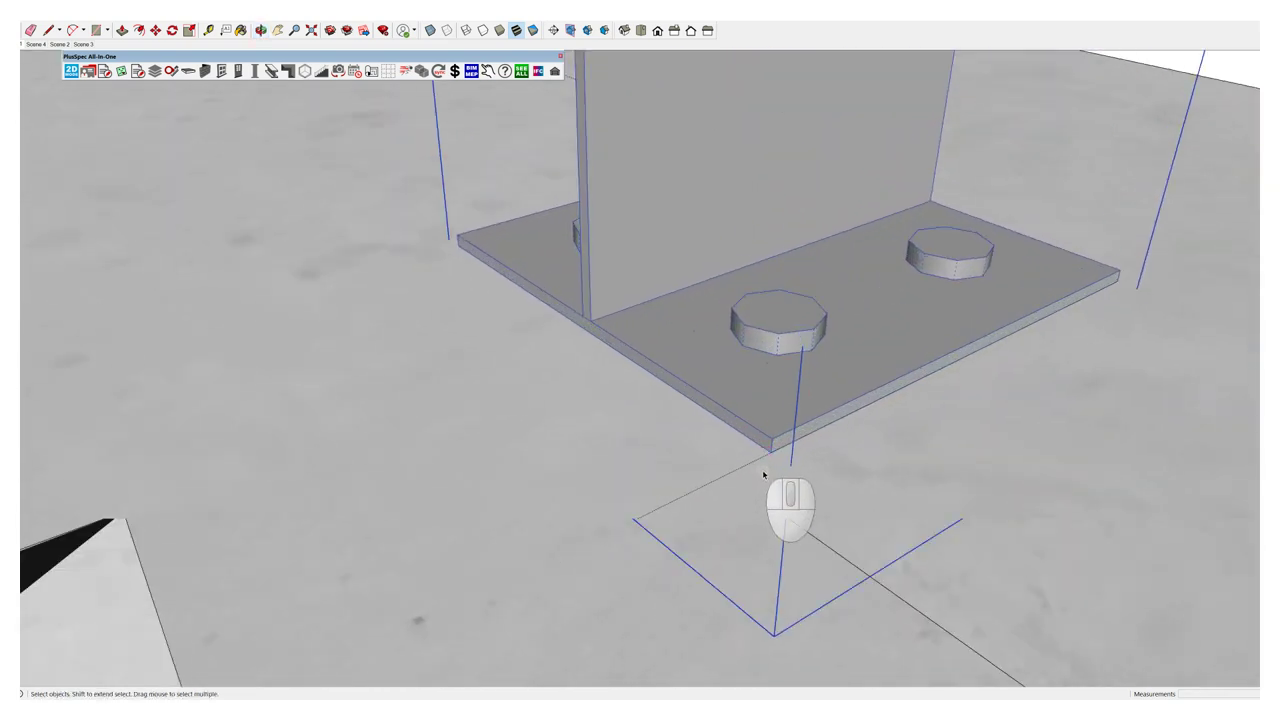
Step: Copy the posts to the opposite slab corner and array them evenly with /6
key(m)
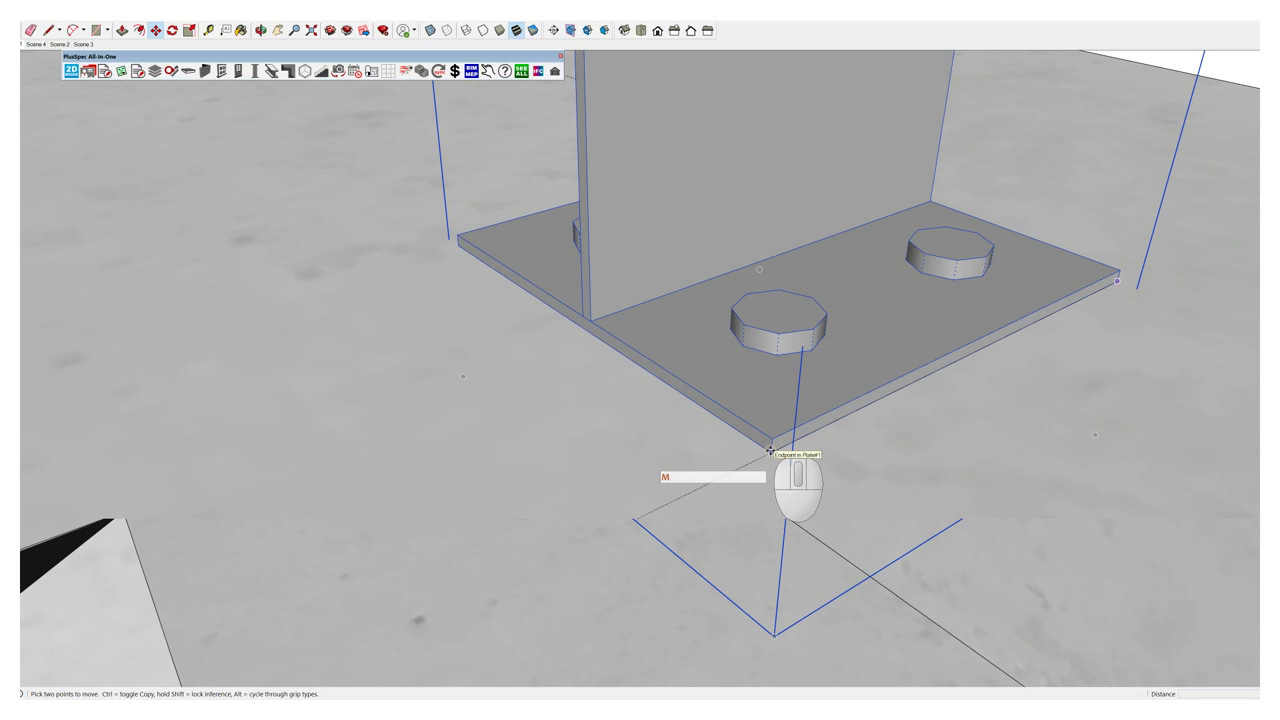
click(769, 450)
key(ctrl)
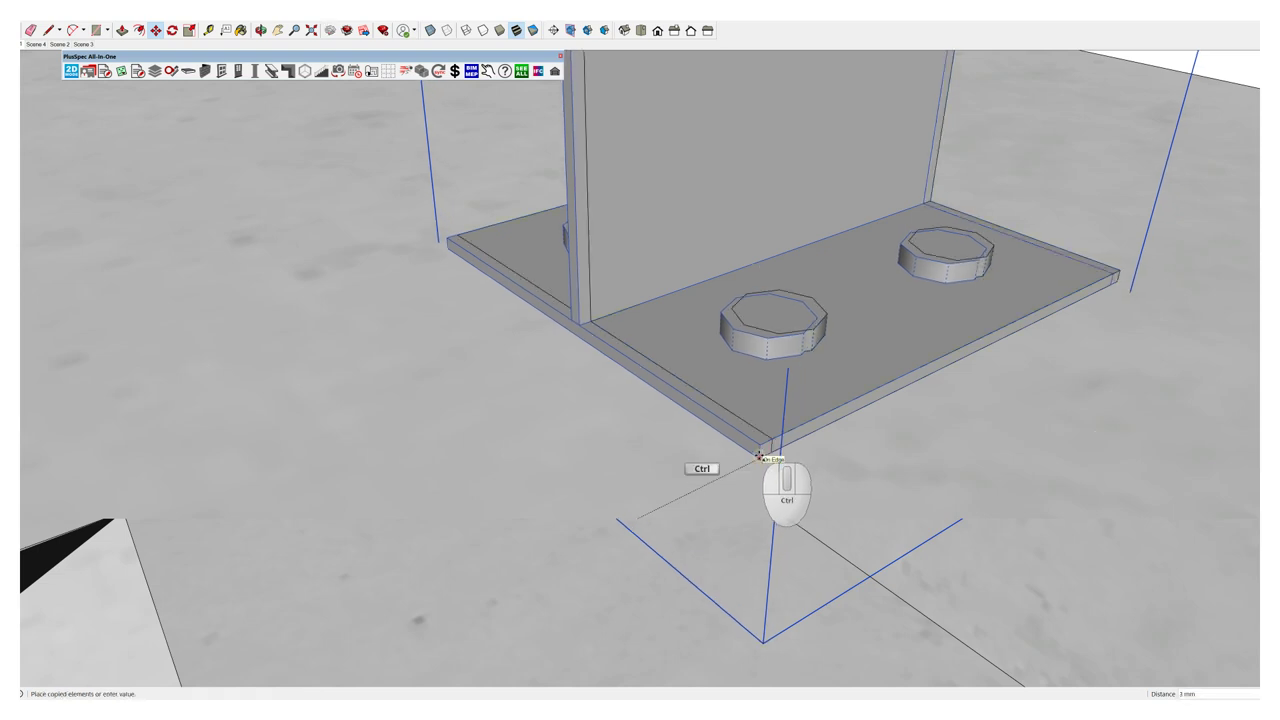
scroll(759, 456, down, 6)
scroll(759, 456, down, 10)
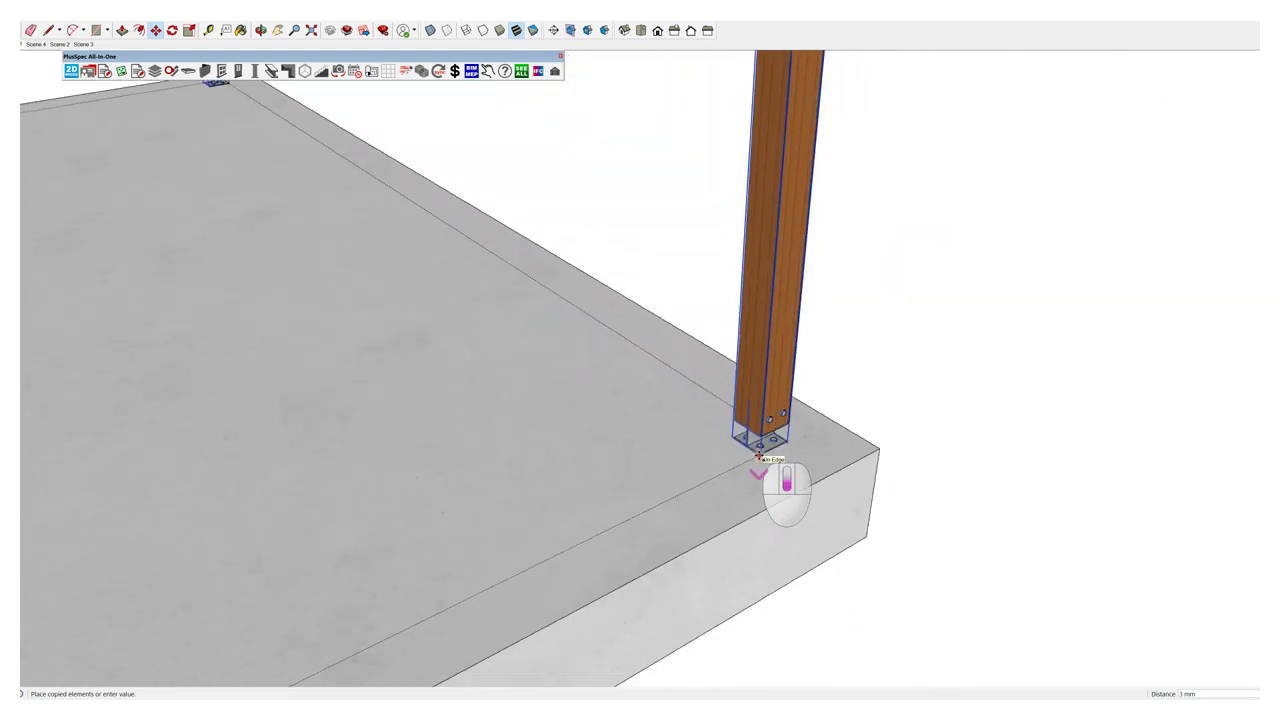
scroll(759, 456, down, 4)
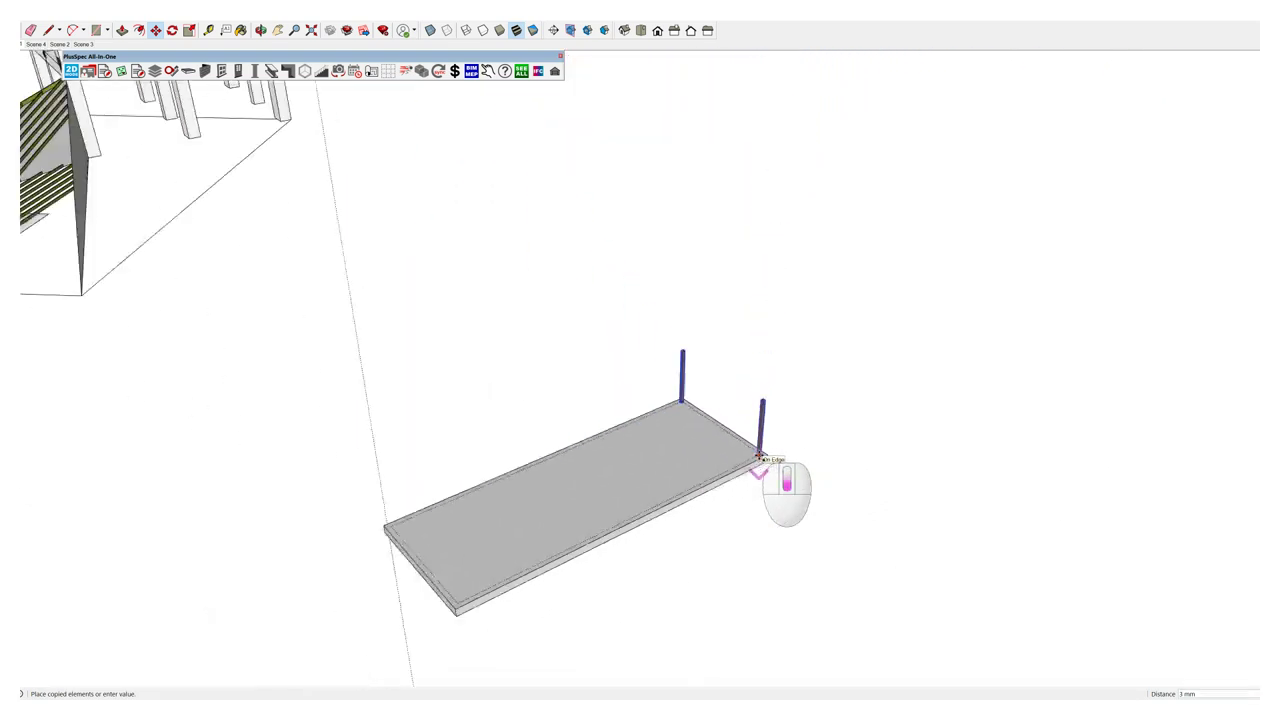
scroll(465, 602, up, 3)
scroll(458, 603, up, 8)
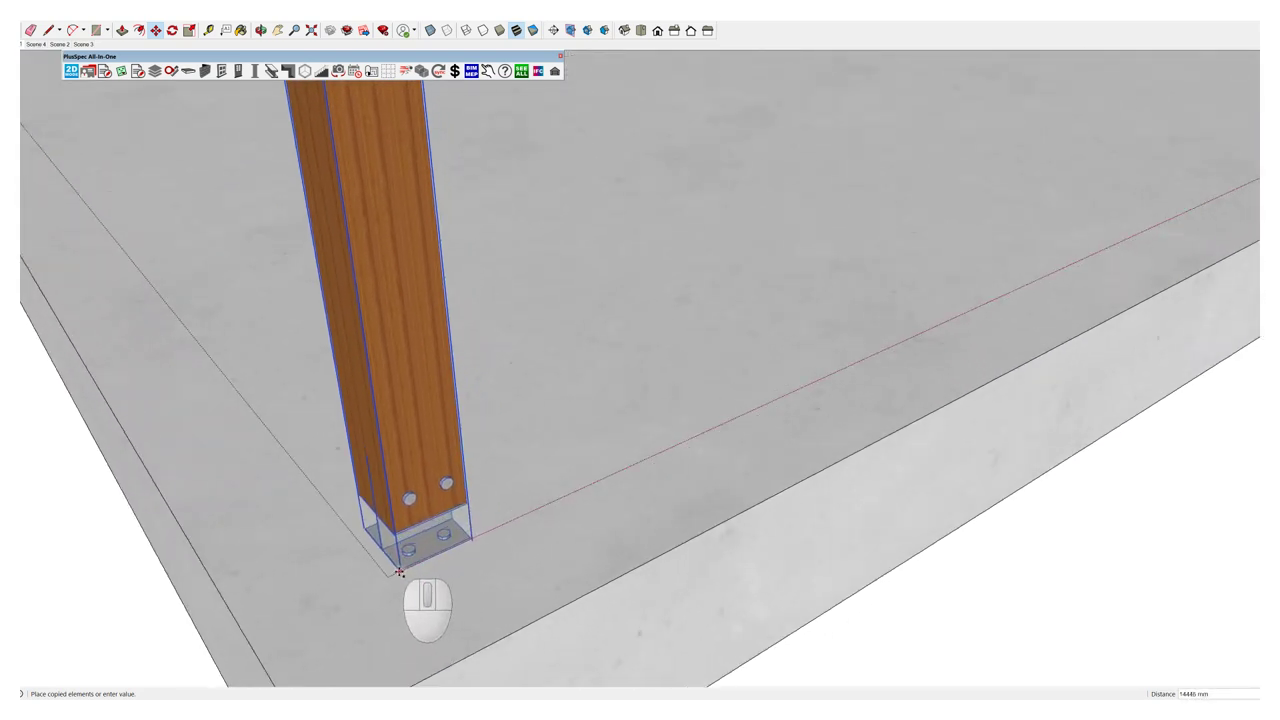
click(390, 575)
scroll(392, 576, down, 10)
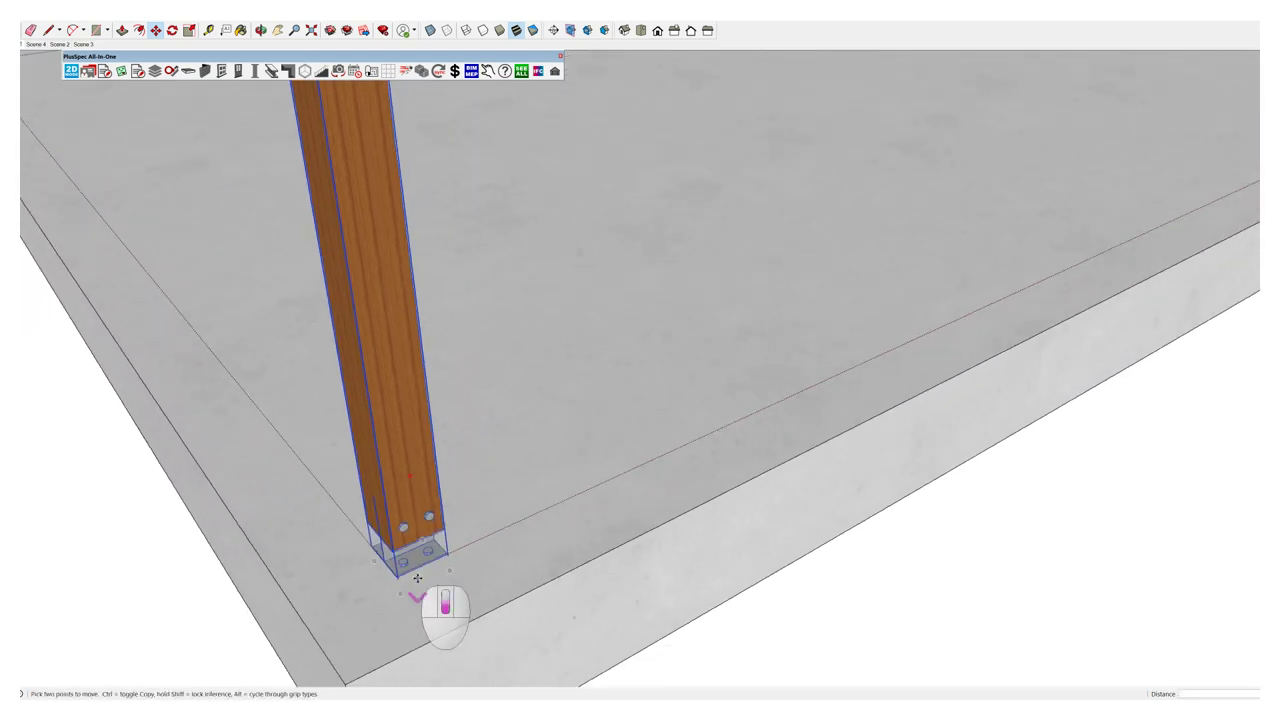
scroll(417, 577, down, 2)
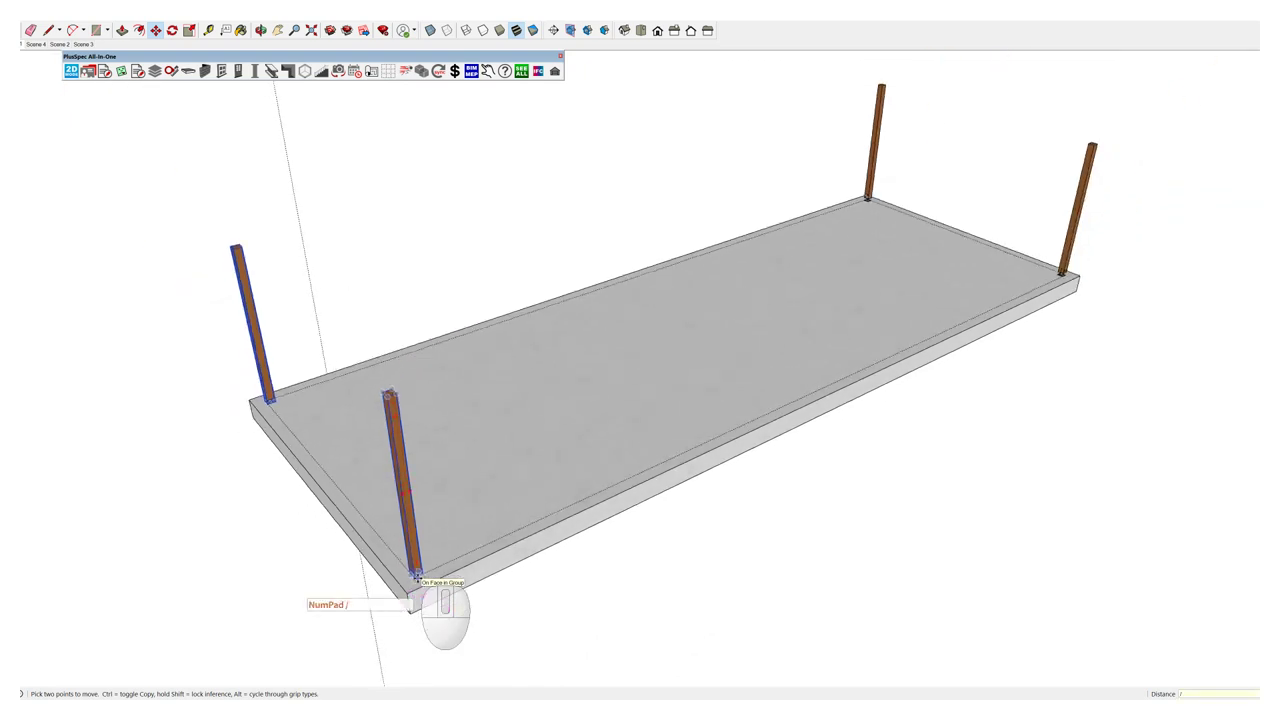
key(Return)
Step: Orbit to review the evenly spaced post rows along both long edges
middle_drag(606, 569, 512, 548)
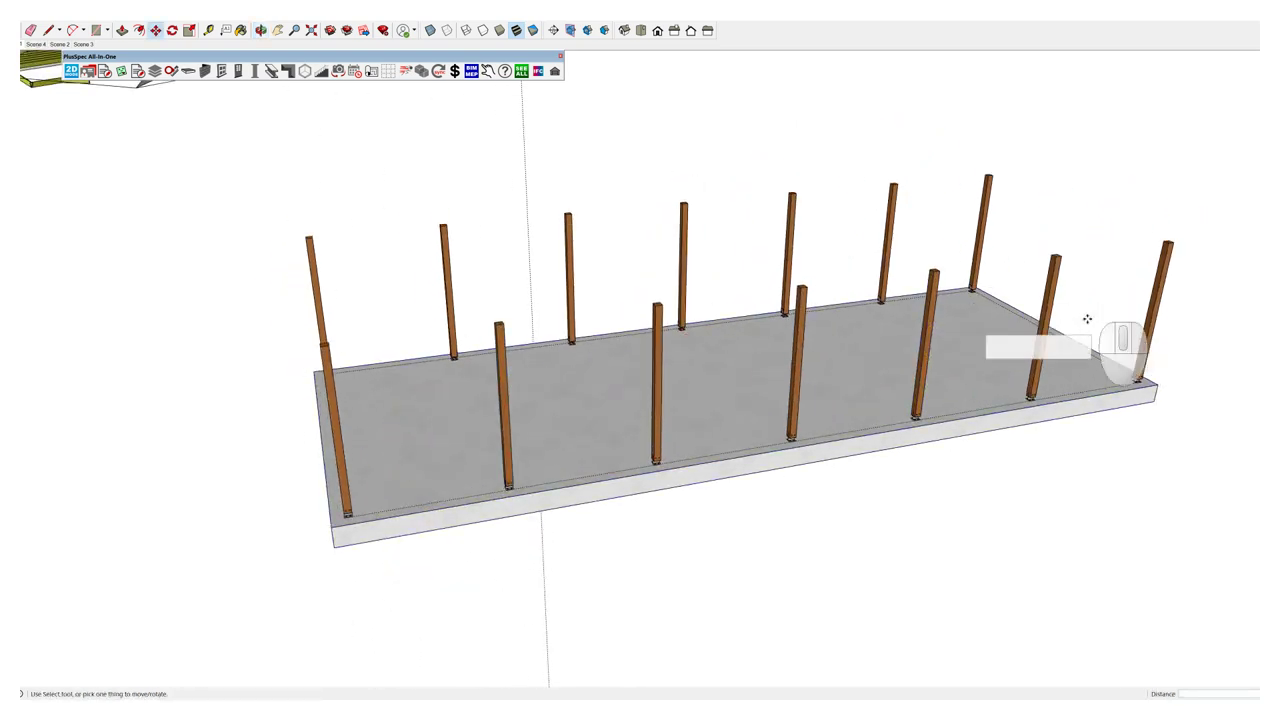
mouse_move(1086, 320)
middle_down()
mouse_move(829, 351)
mouse_move(746, 334)
mouse_move(1068, 328)
middle_up()
key(m)
middle_drag(830, 371, 762, 367)
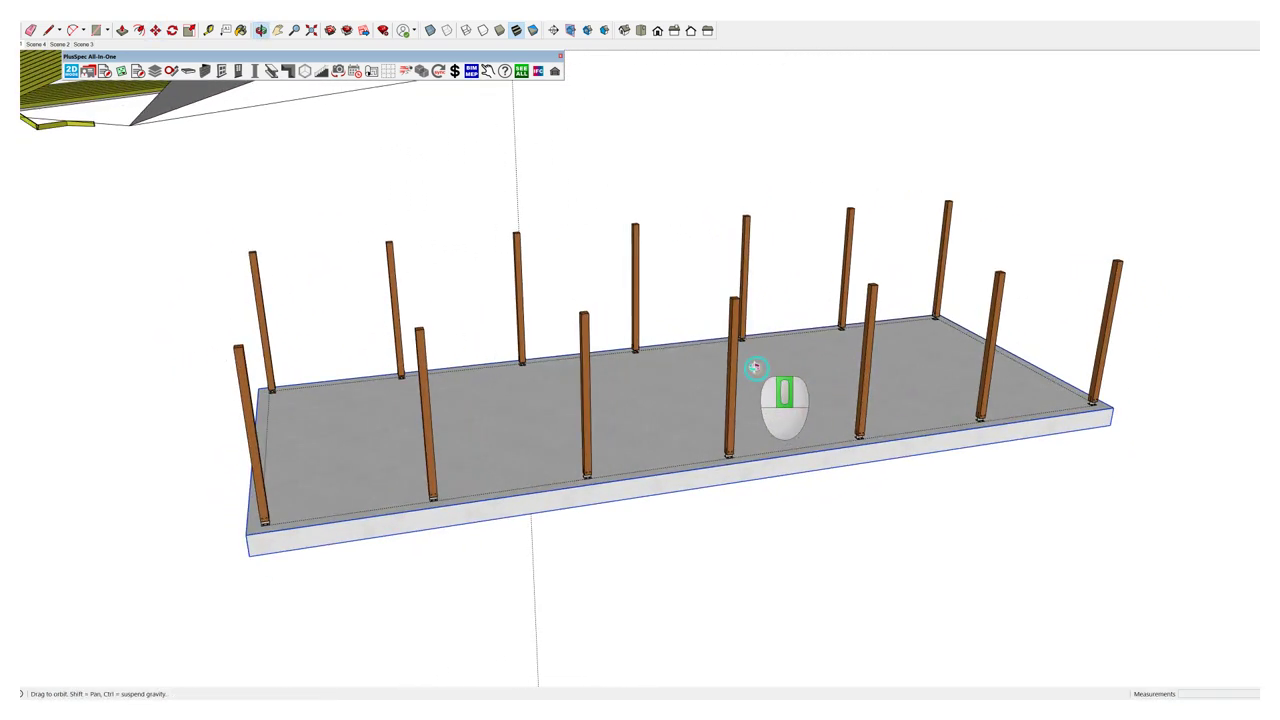
middle_drag(850, 383, 857, 378)
key(space)
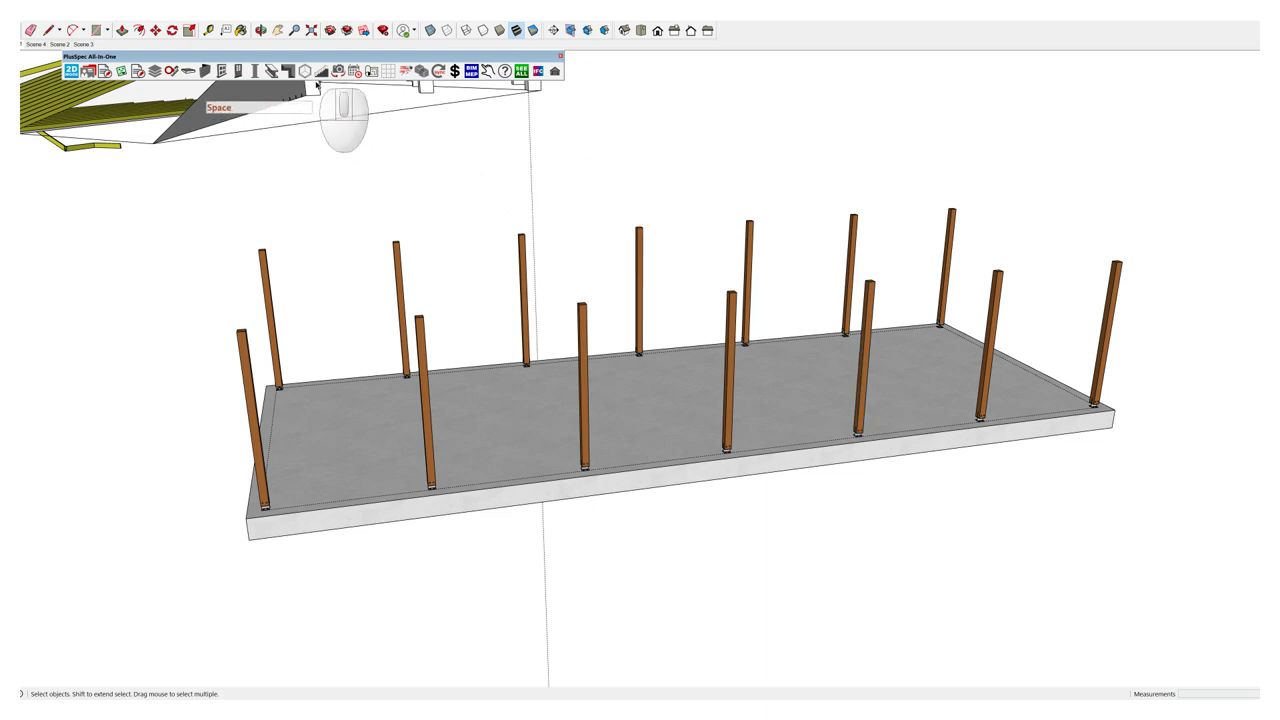
Step: Choose 150x45 LVL Timber Structural as the beam material and start a beam at the right post top
click(270, 72)
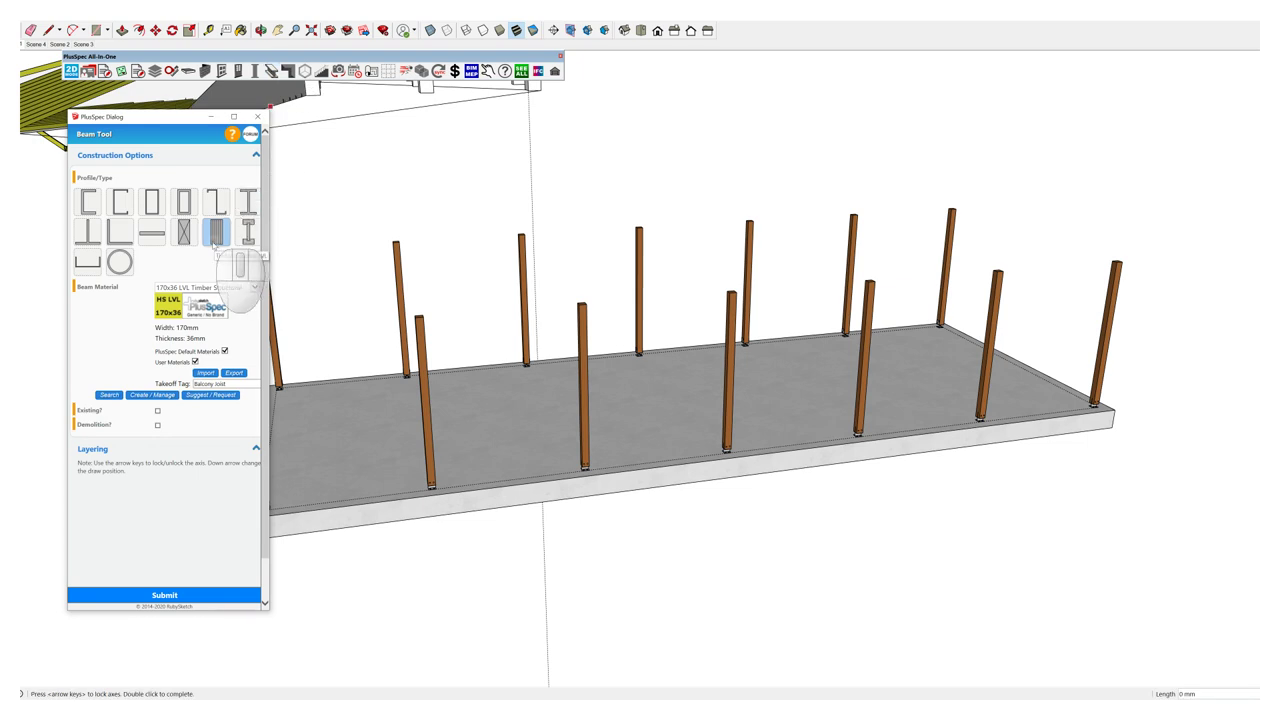
click(252, 289)
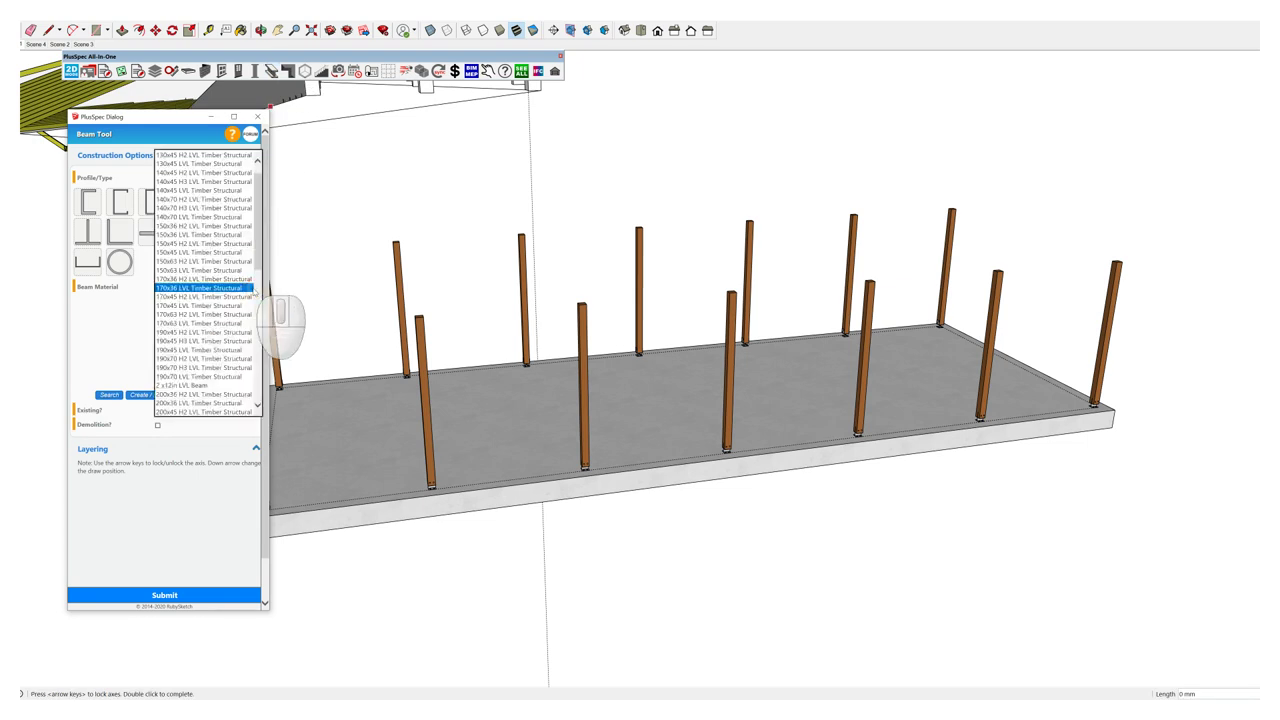
scroll(265, 330, down, 3)
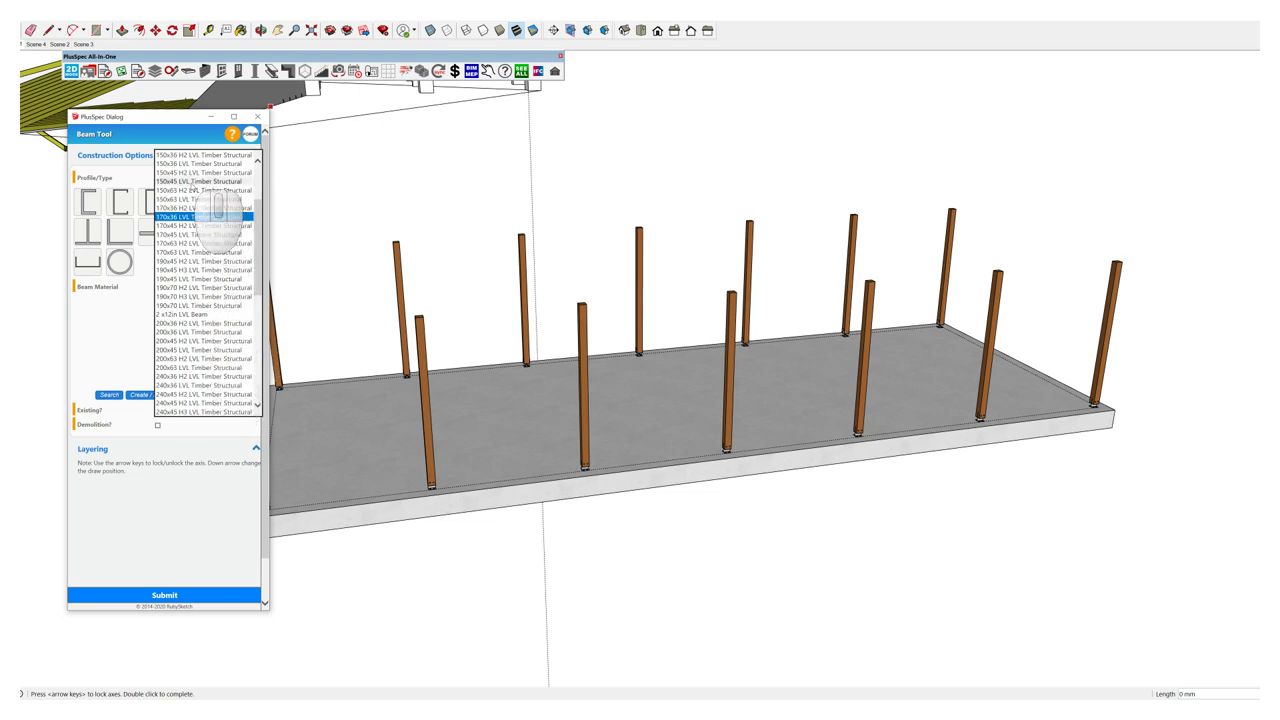
click(194, 181)
scroll(1118, 262, up, 3)
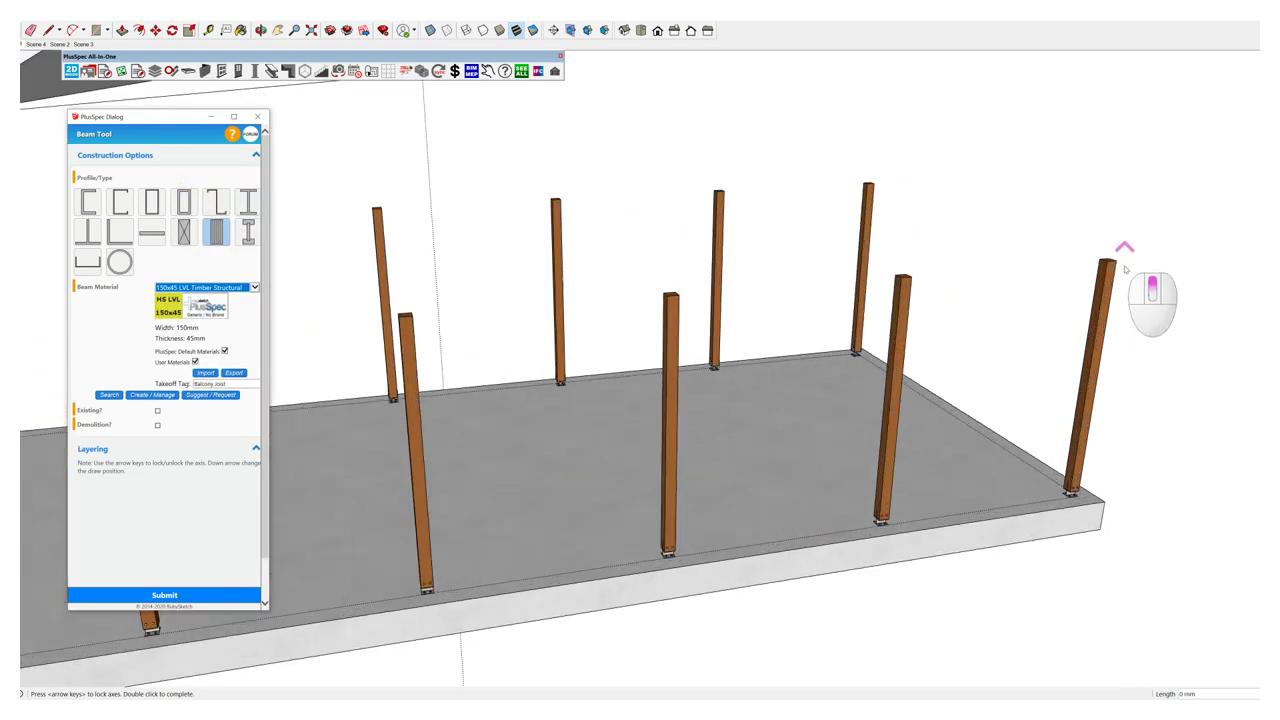
click(1113, 262)
scroll(1070, 275, down, 6)
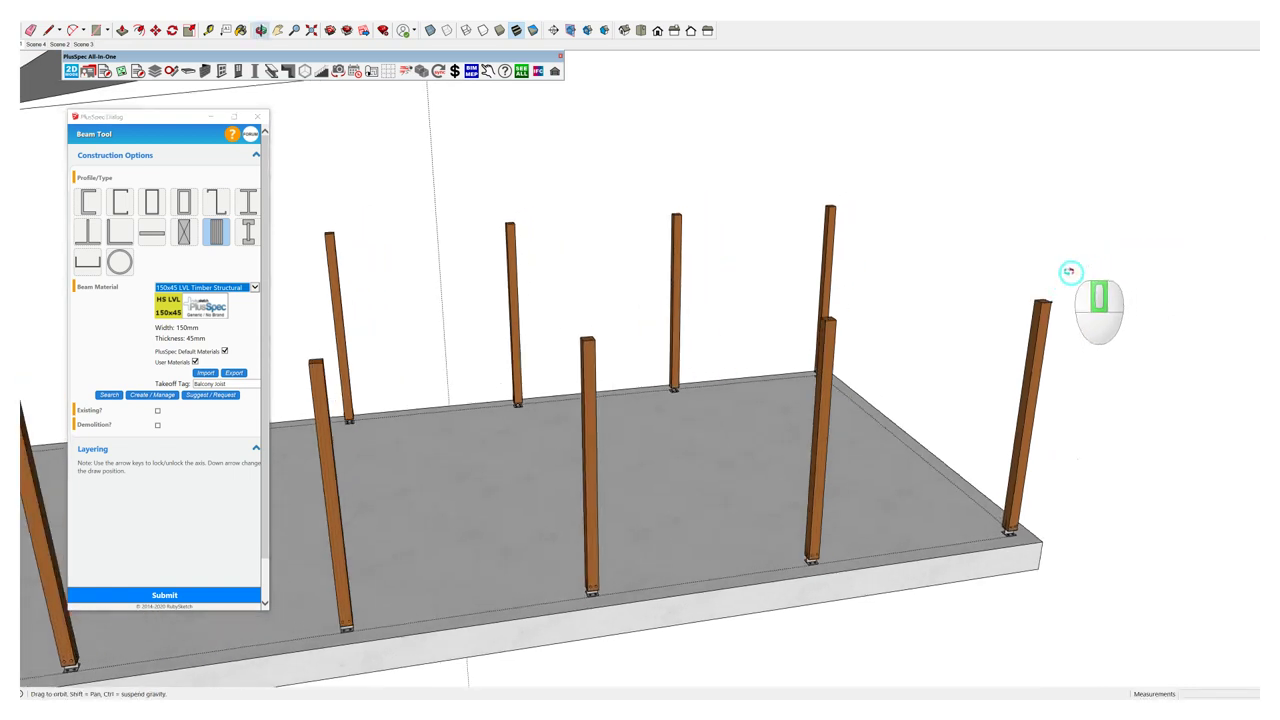
scroll(929, 310, down, 3)
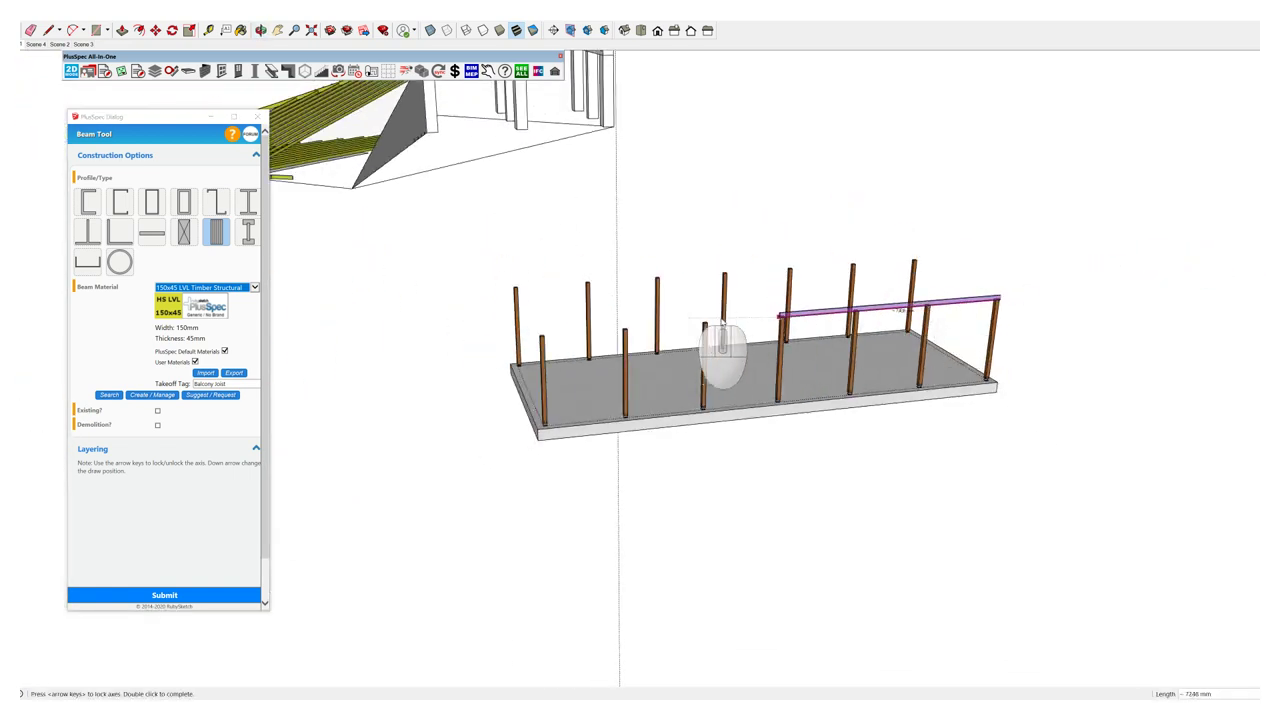
Step: Draw LVL beams across the post tops along the front row, end and back row, entering length 3000
scroll(1000, 305, up, 4)
scroll(1000, 305, up, 5)
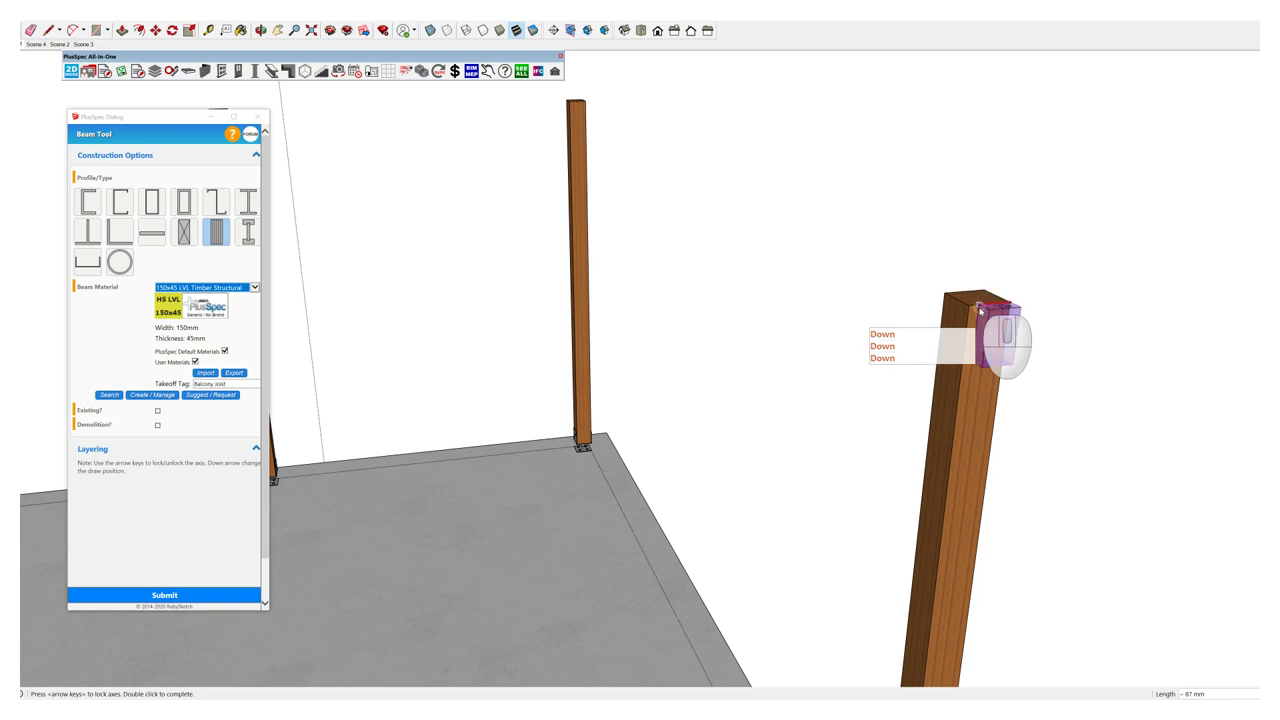
scroll(980, 310, down, 10)
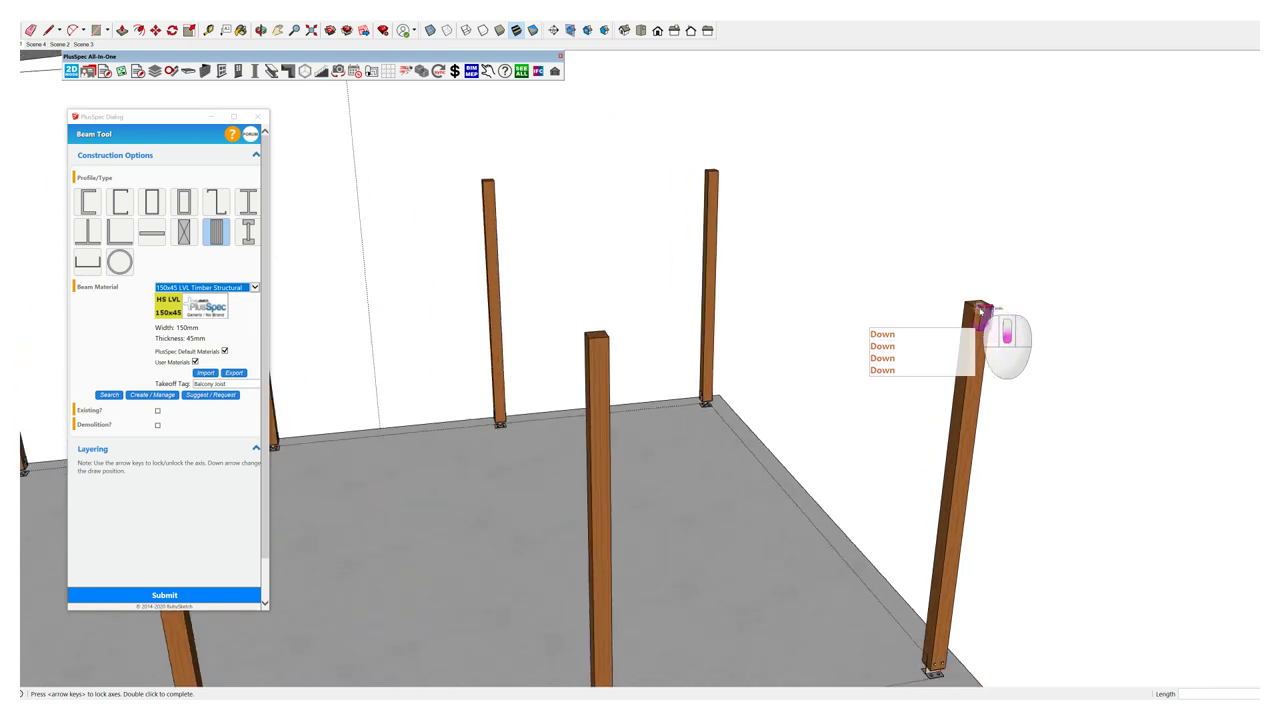
scroll(980, 315, down, 3)
scroll(660, 370, up, 5)
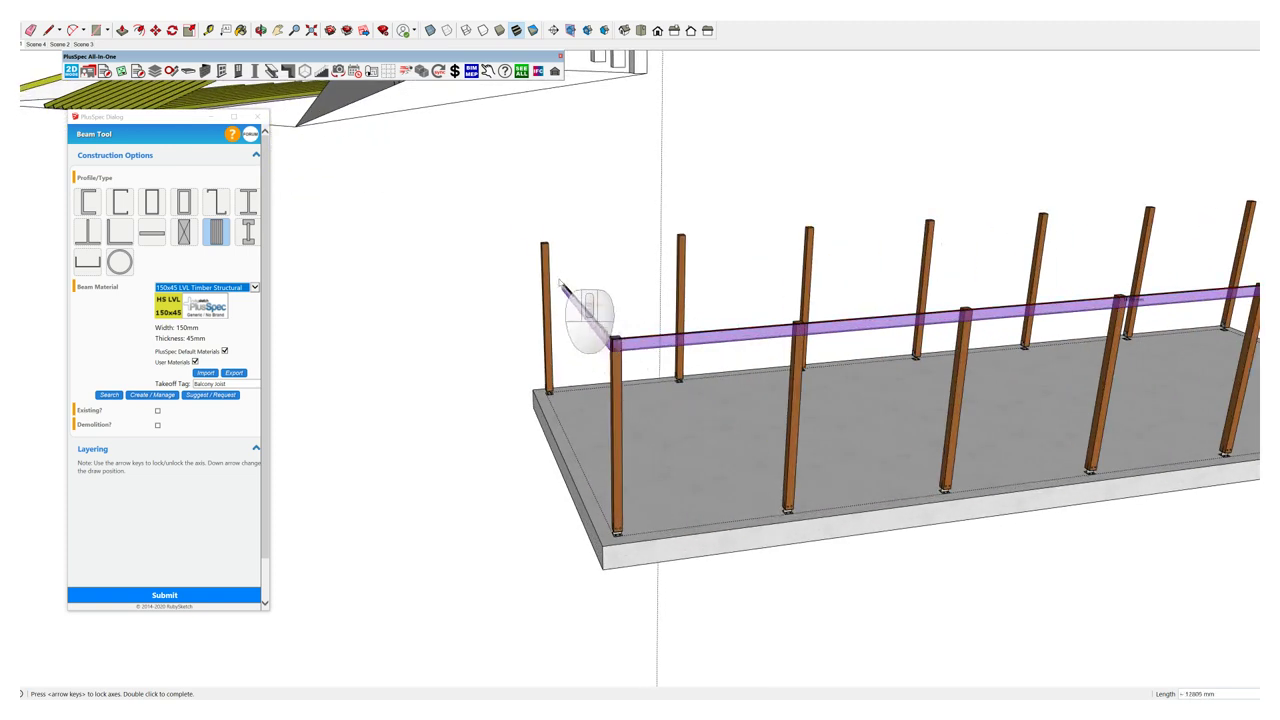
click(560, 276)
scroll(548, 240, up, 3)
click(537, 241)
scroll(560, 264, down, 5)
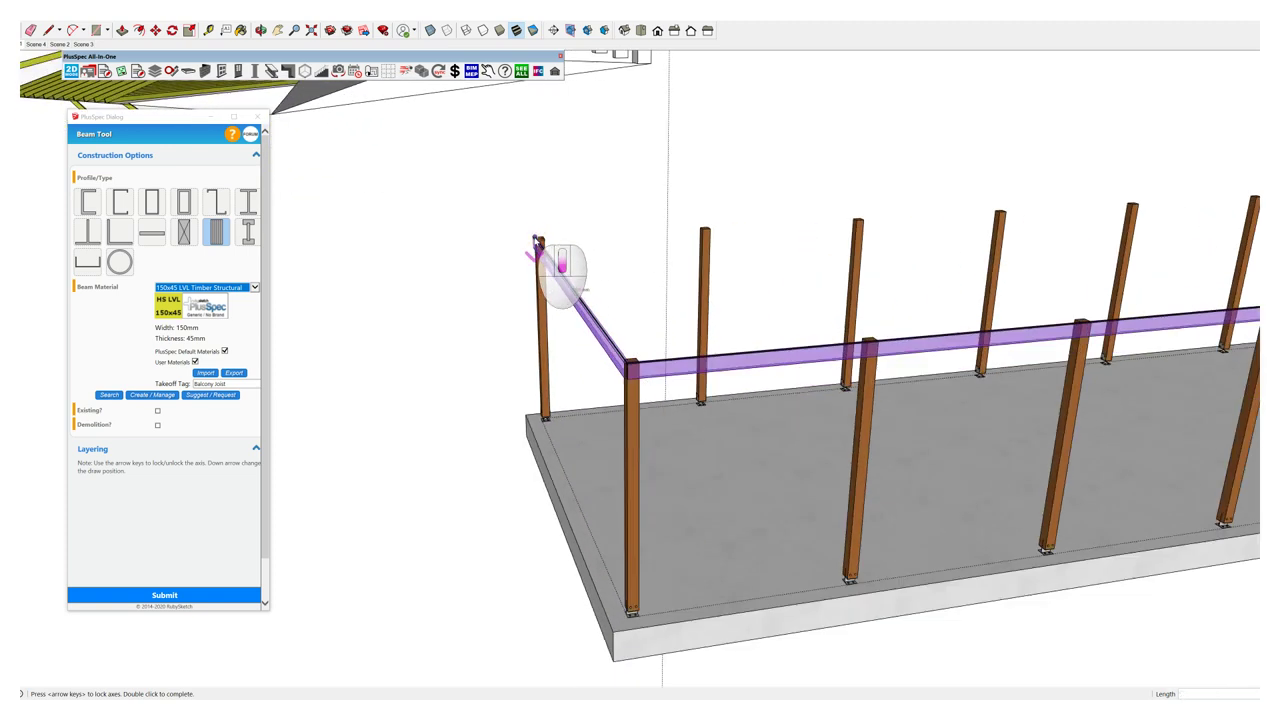
scroll(1020, 212, up, 5)
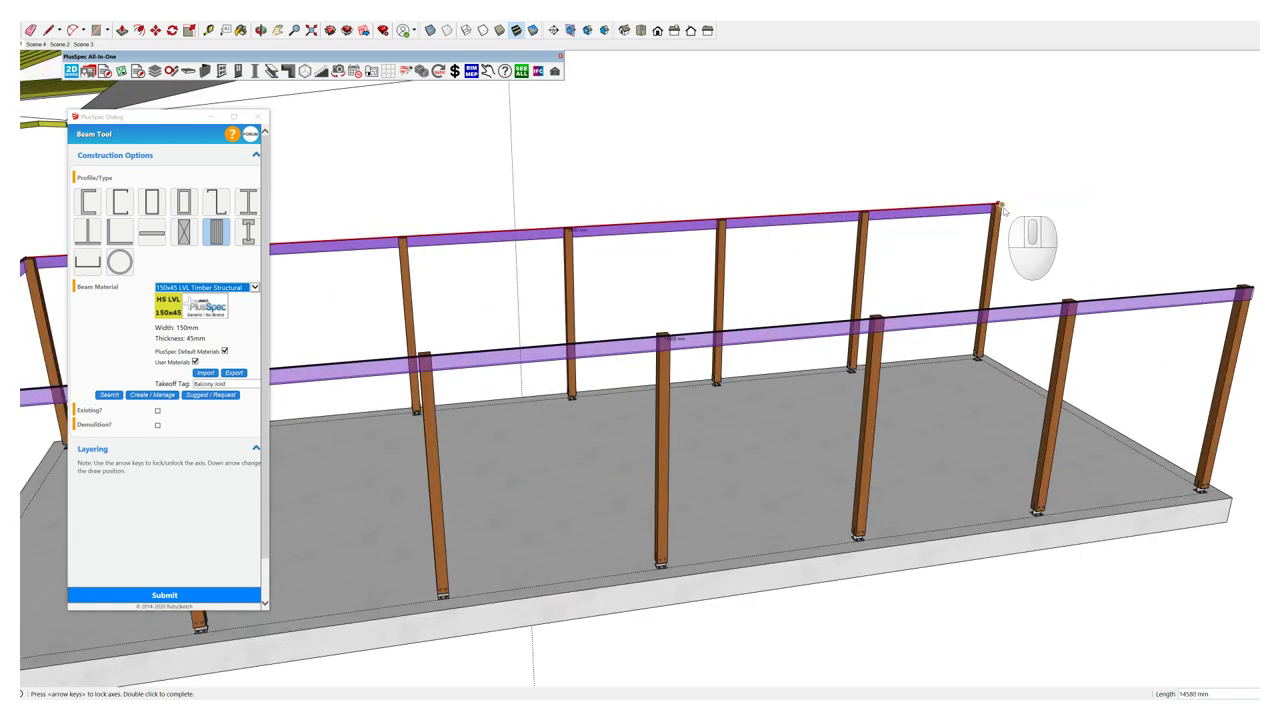
scroll(1003, 208, up, 5)
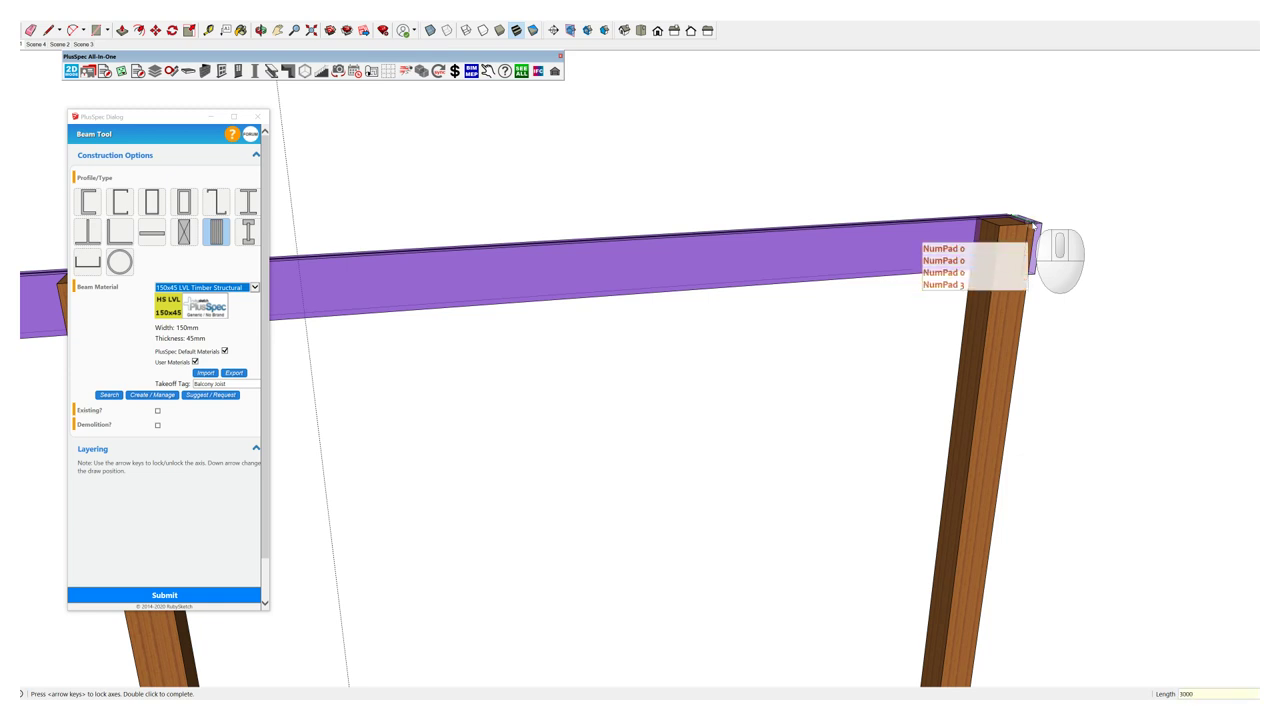
Step: Confirm the final beam length to complete the perimeter beams
key(Return)
scroll(1034, 226, down, 6)
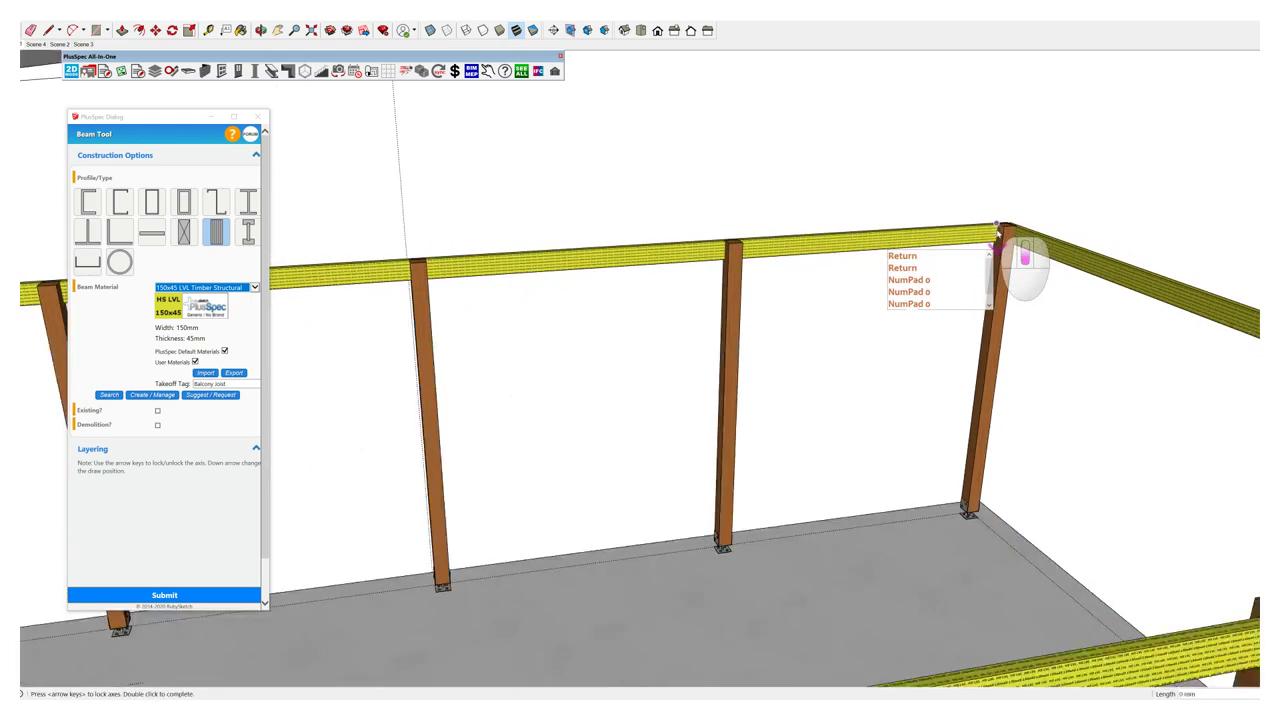
mouse_move(975, 281)
middle_down()
mouse_move(943, 290)
mouse_move(1063, 286)
mouse_move(857, 286)
mouse_move(675, 258)
mouse_move(894, 424)
mouse_move(931, 396)
mouse_move(945, 358)
middle_up()
Step: Extend the short end beam so it meets the corner post
key(space)
scroll(1032, 322, up, 3)
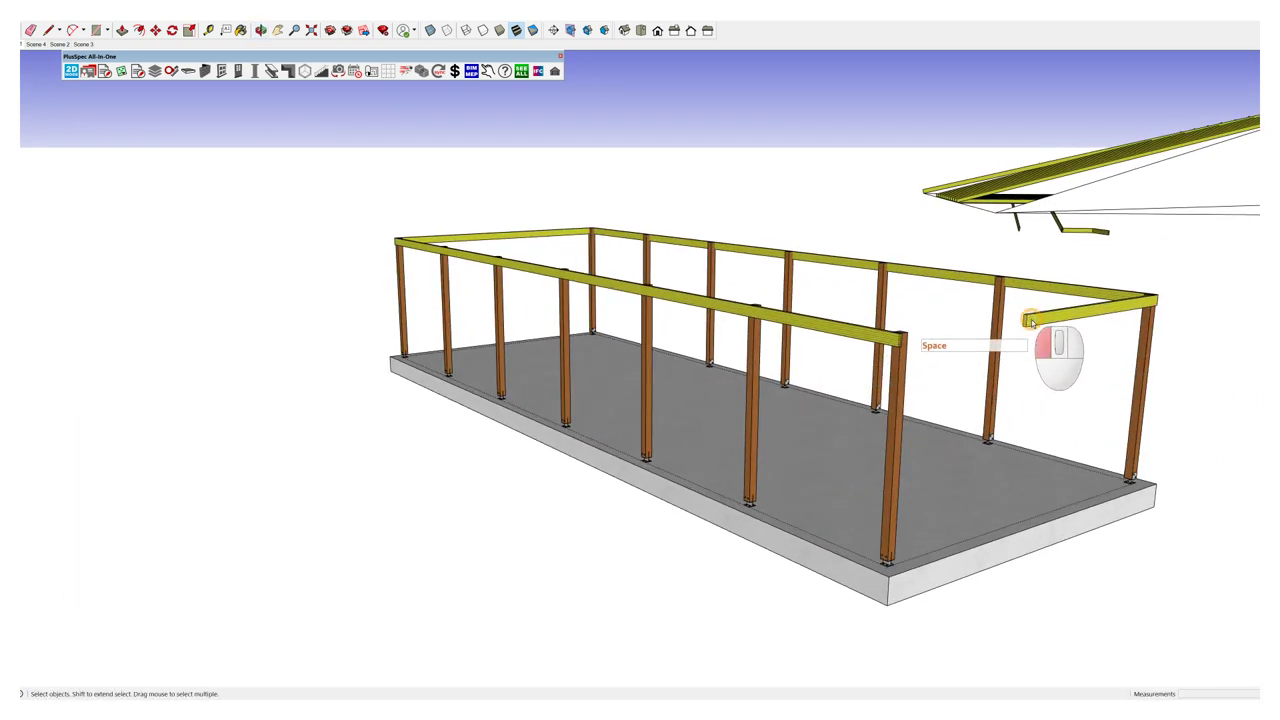
right_click(1031, 320)
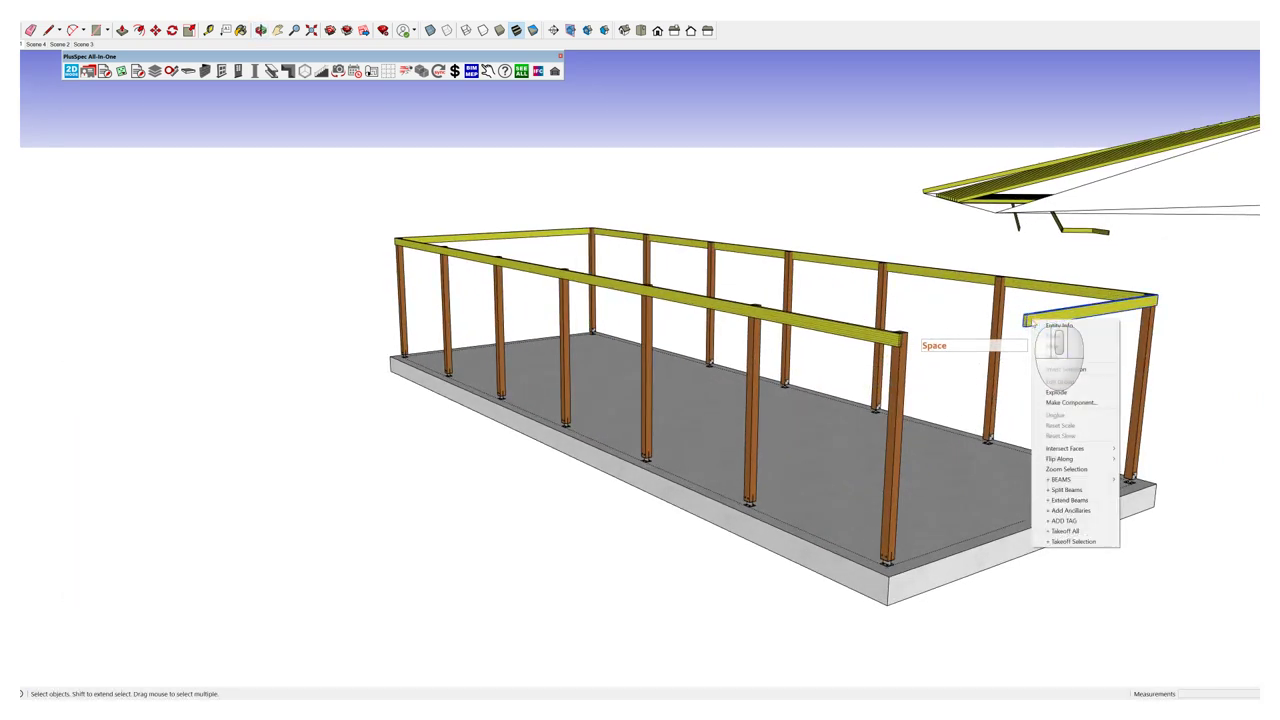
click(1081, 502)
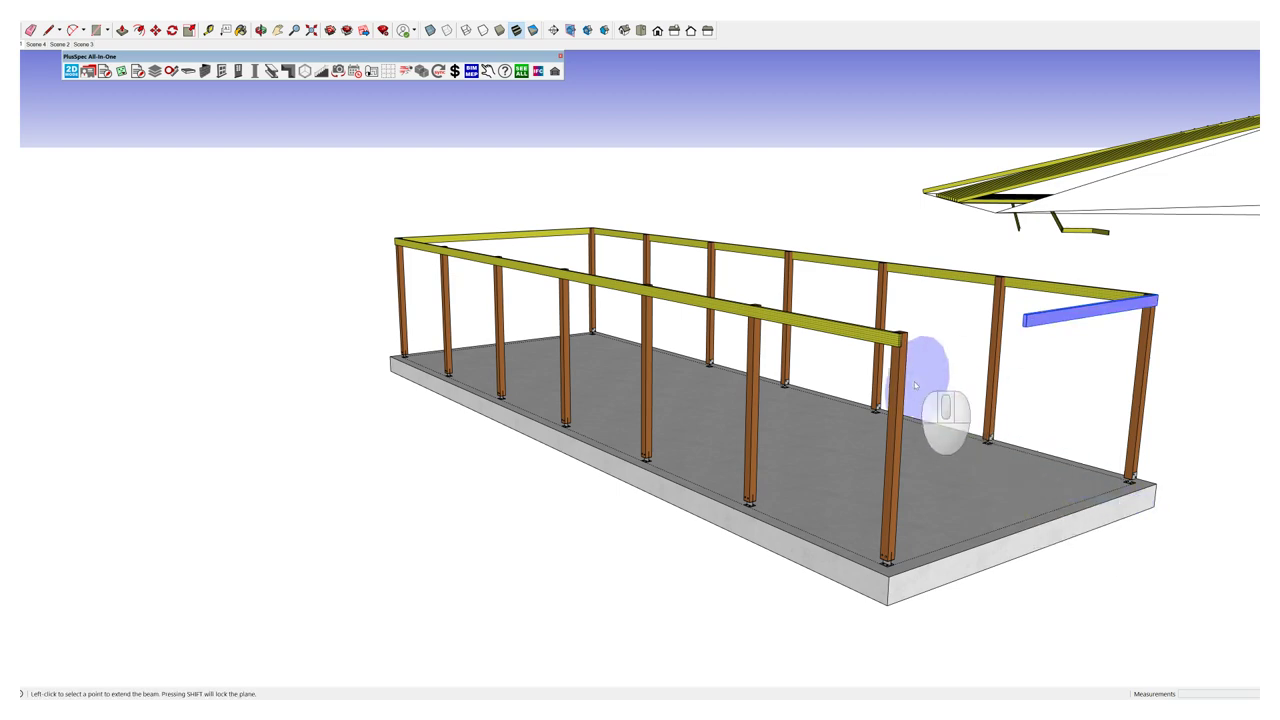
click(876, 345)
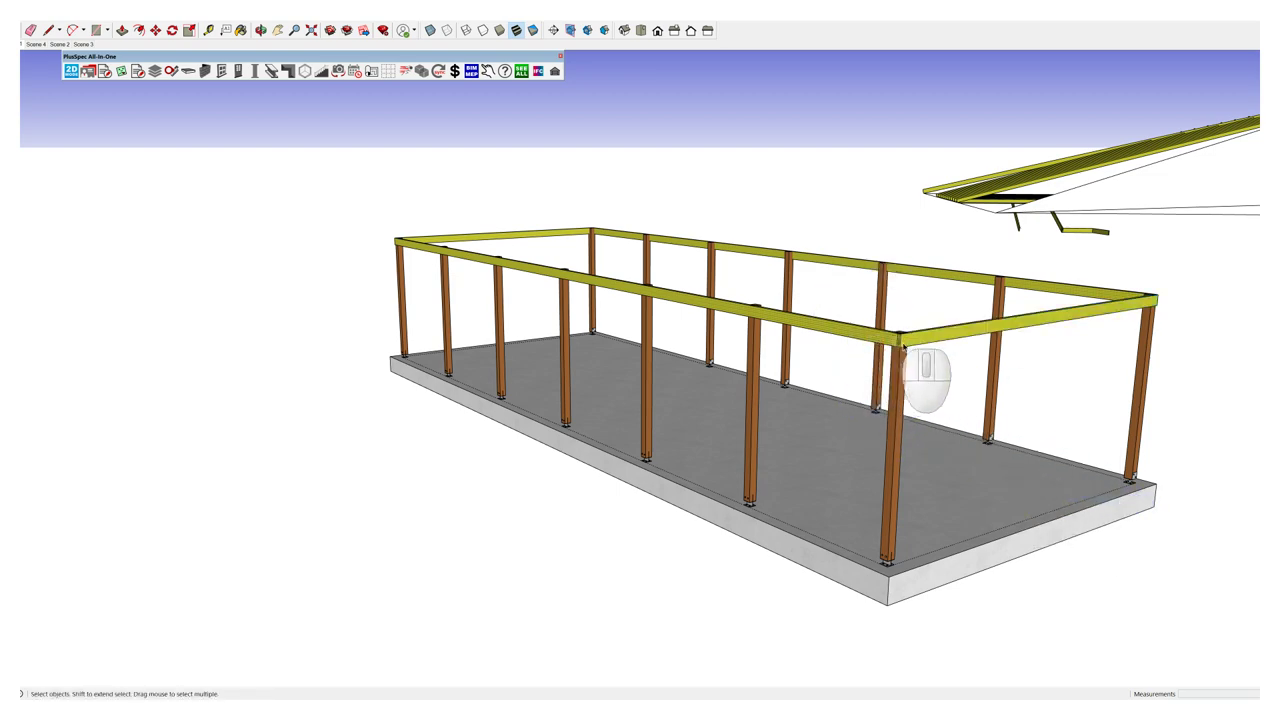
scroll(888, 340, up, 4)
scroll(890, 345, up, 4)
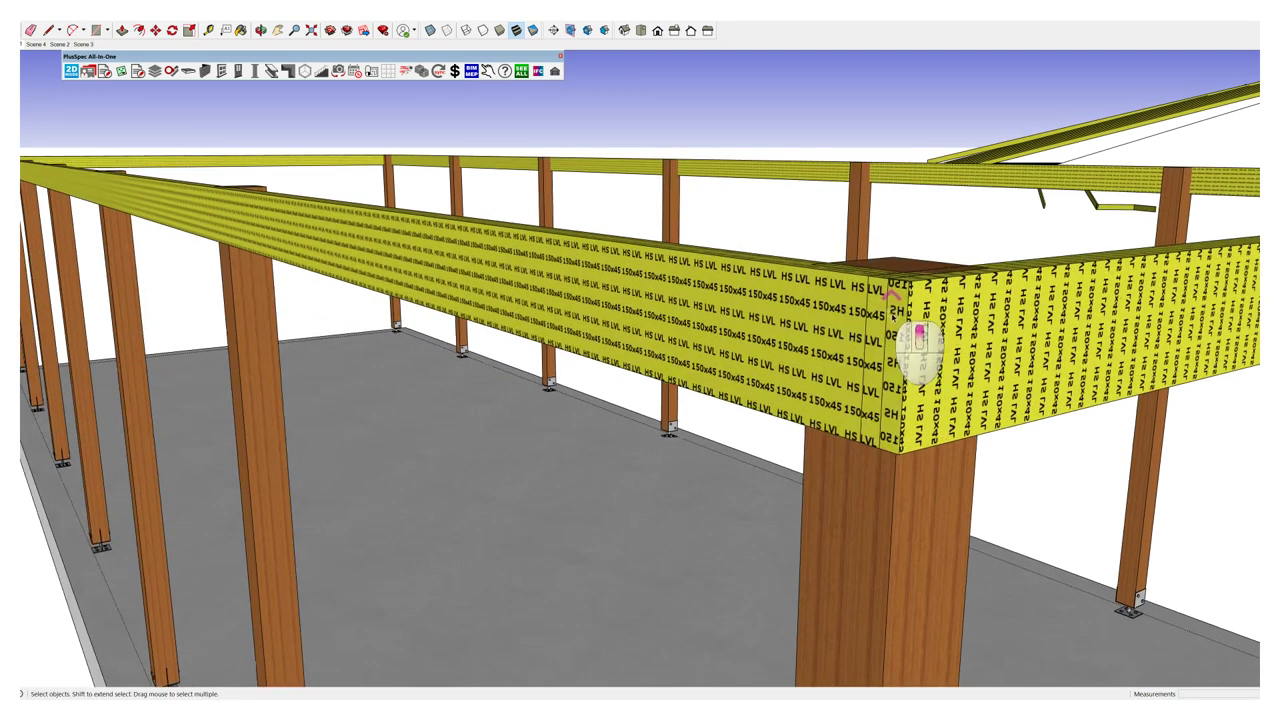
middle_drag(914, 349, 922, 372)
scroll(922, 372, down, 10)
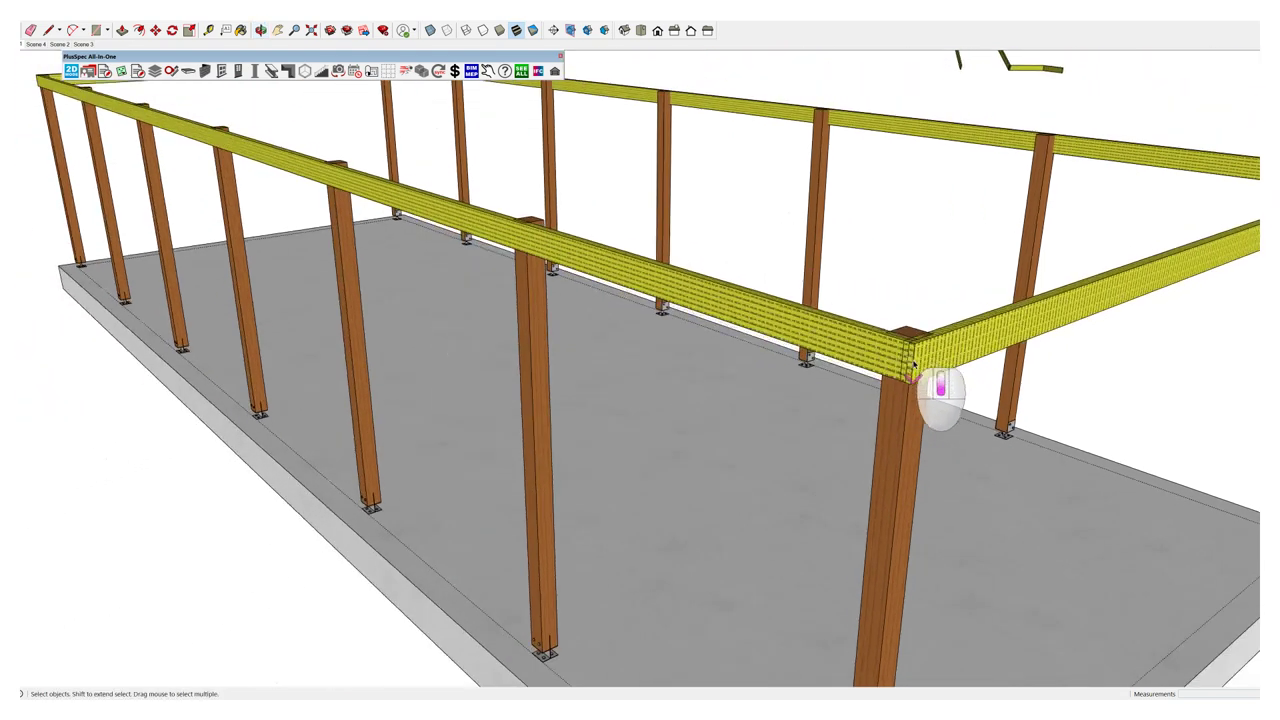
scroll(820, 338, down, 5)
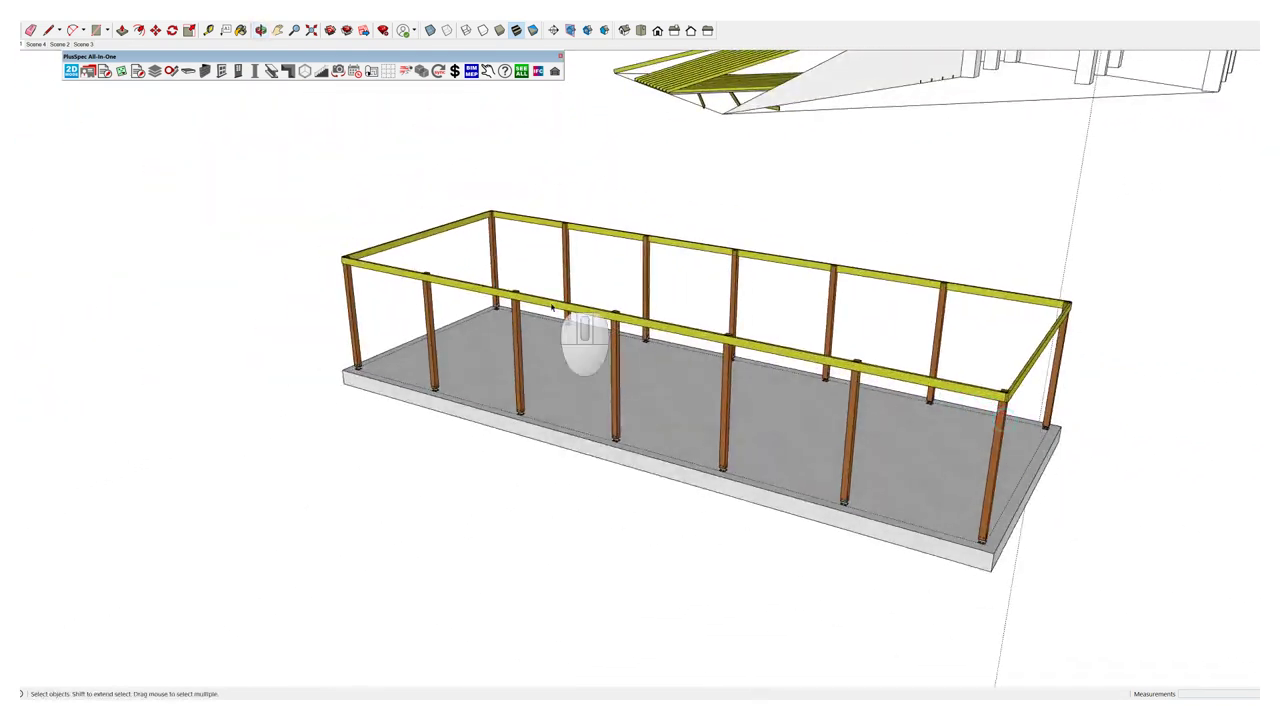
Step: Select both beams meeting over the corner post and mitre them
middle_drag(558, 320, 990, 340)
scroll(400, 429, up, 6)
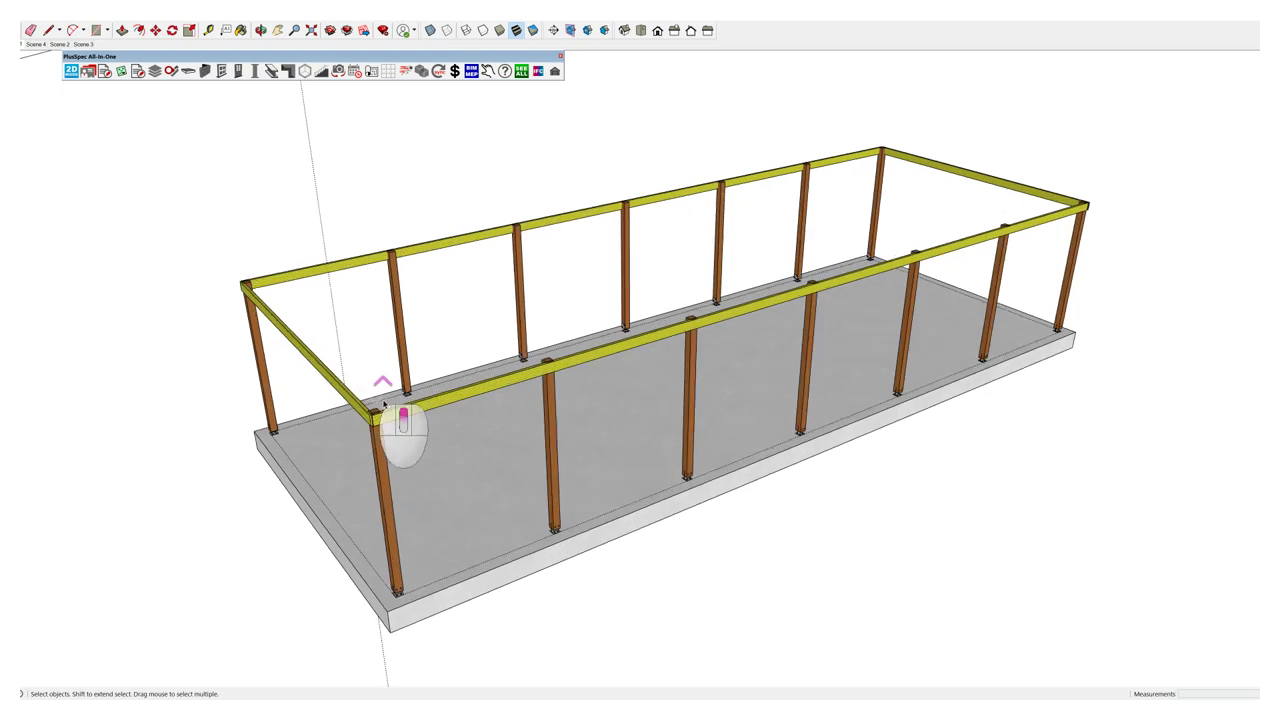
middle_drag(387, 417, 651, 391)
key(space)
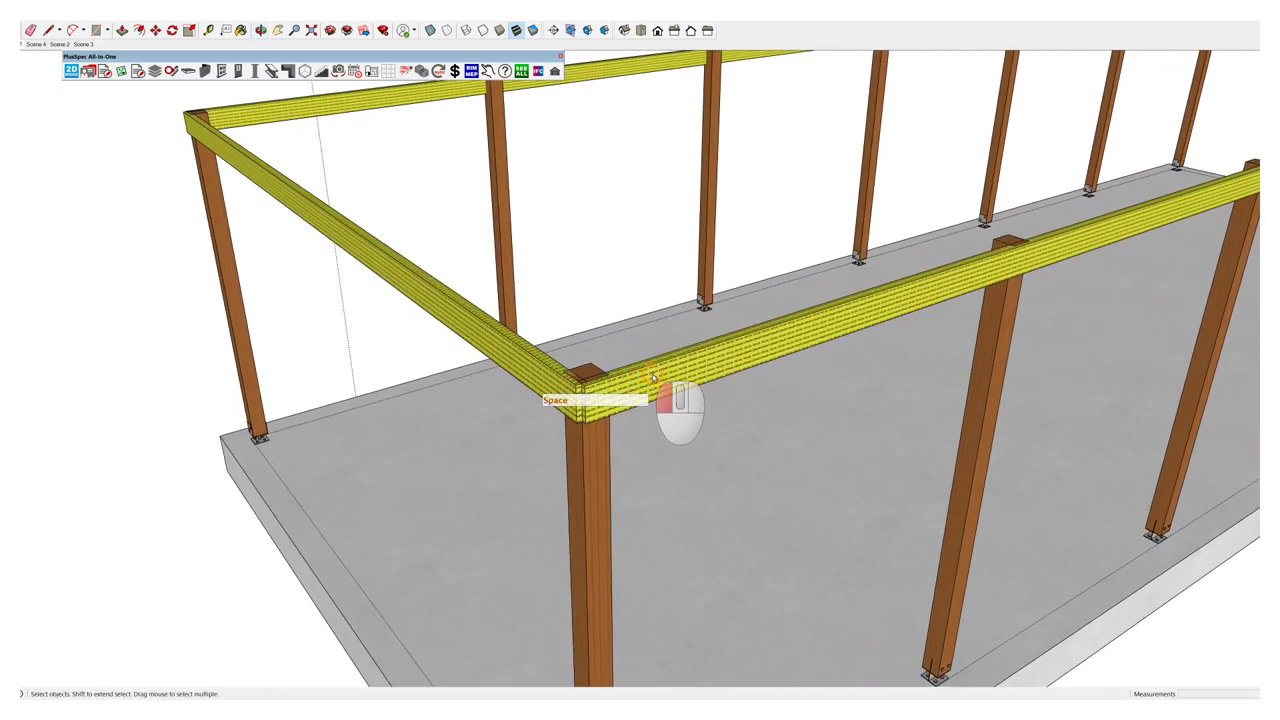
key(shift)
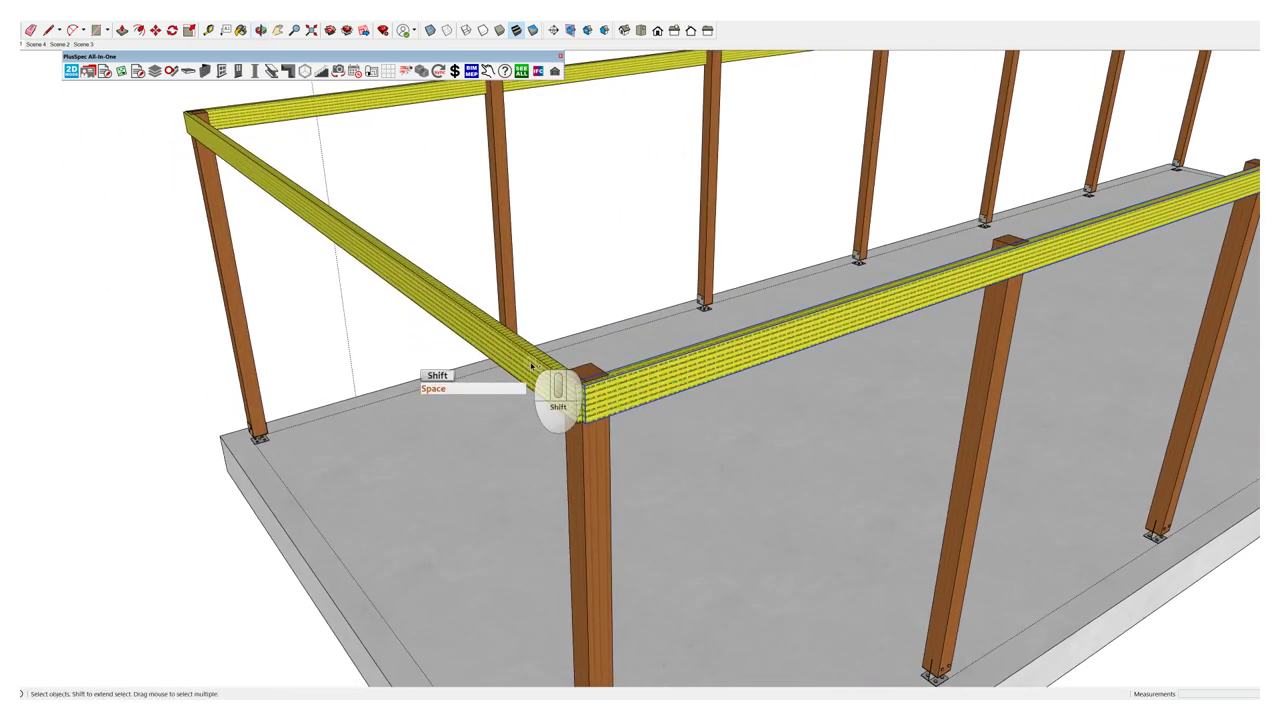
right_click(614, 392)
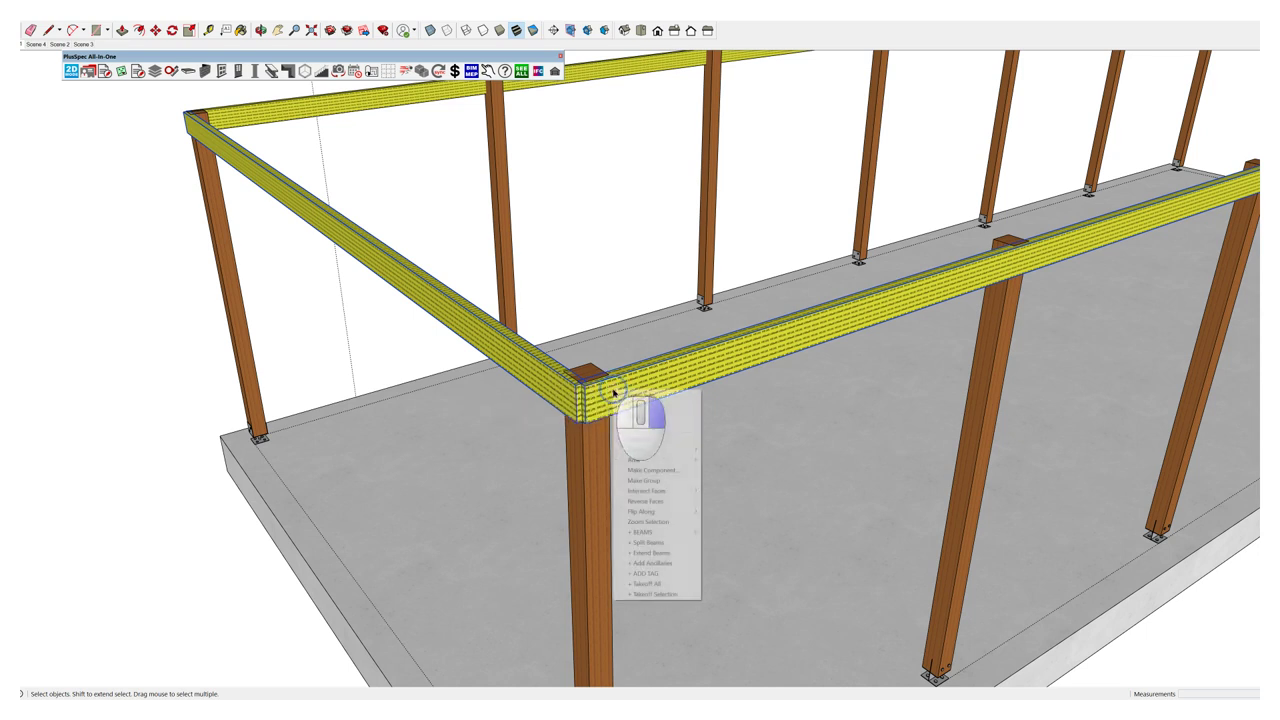
click(728, 542)
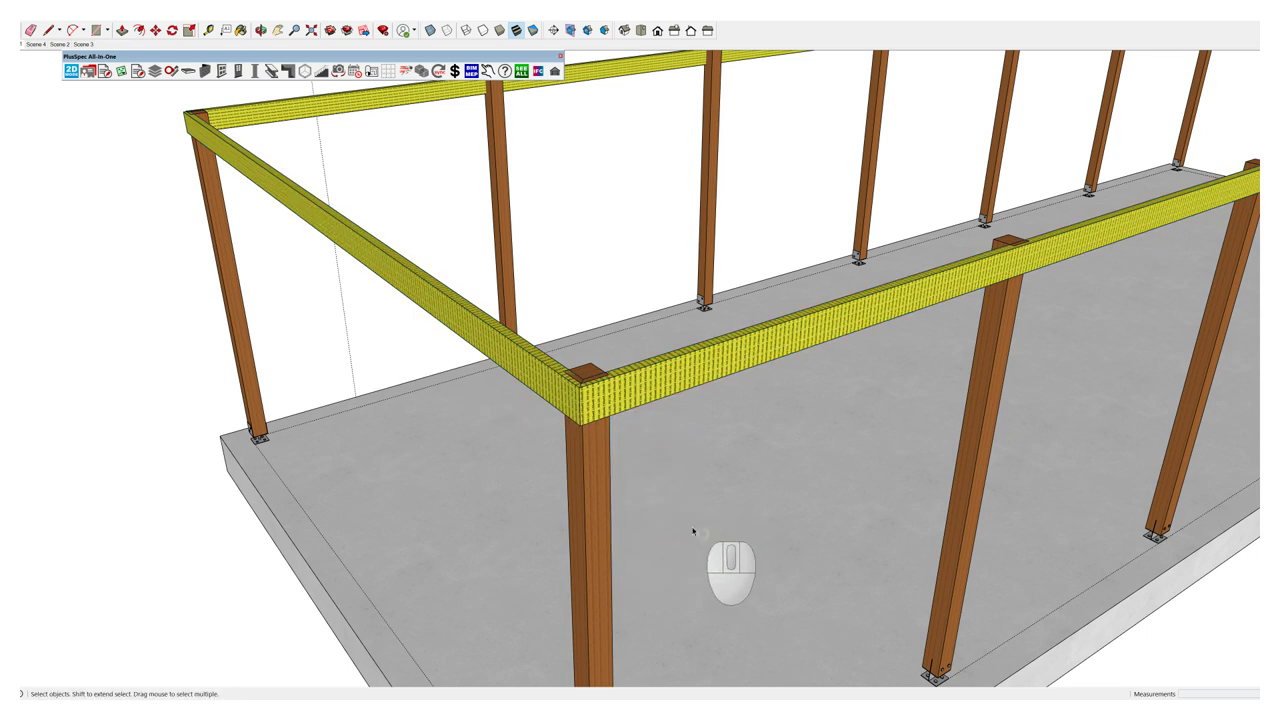
Step: Open each mitred corner beam to check the joint, then view the whole frame
scroll(608, 451, up, 5)
double_click(690, 347)
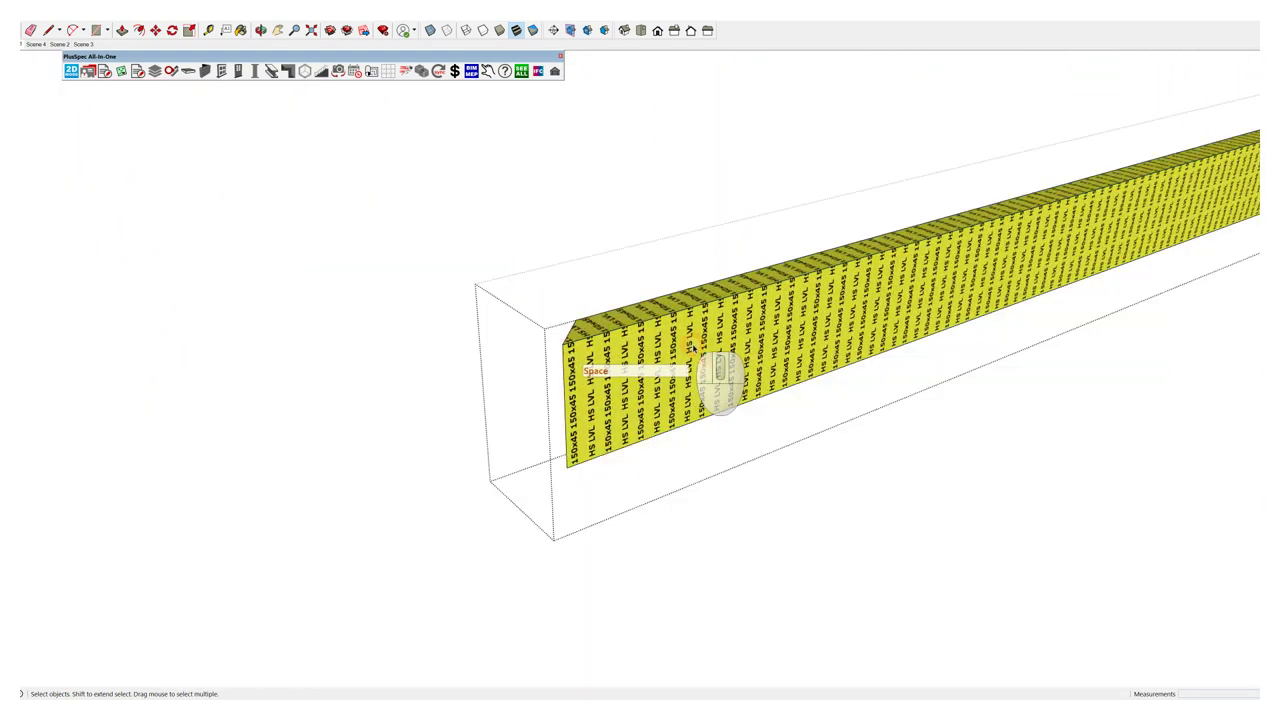
click(309, 477)
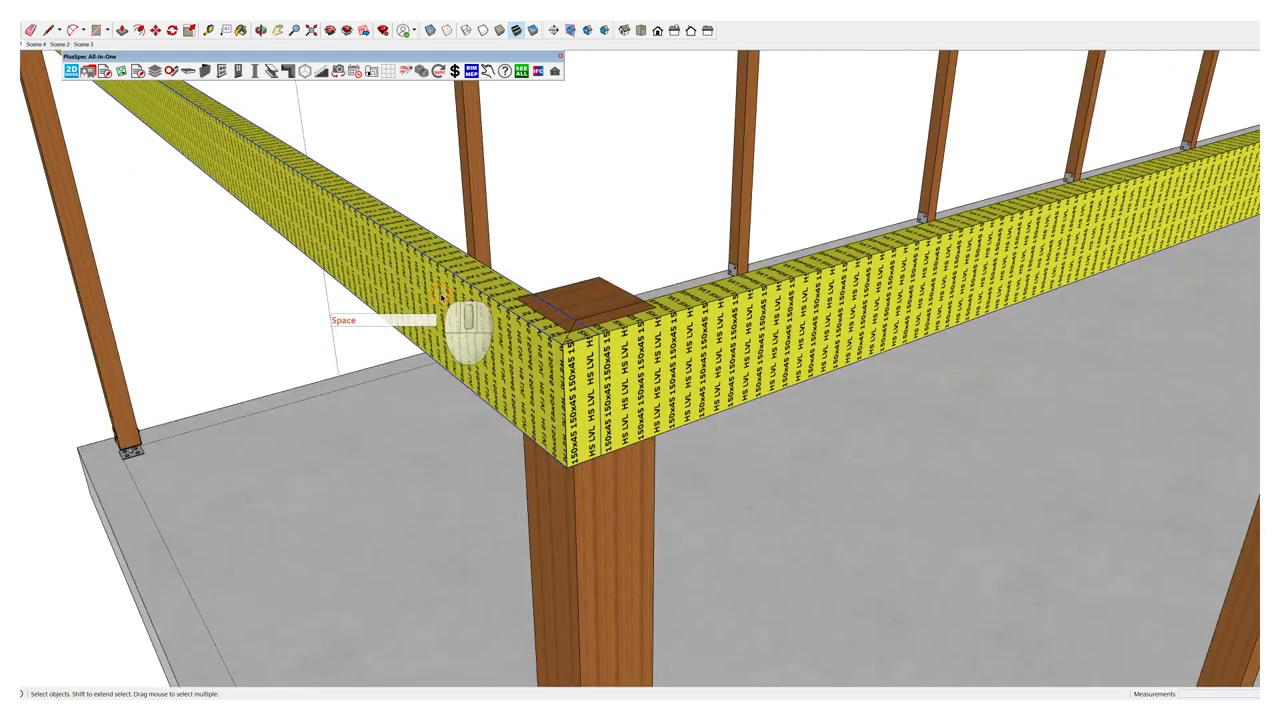
double_click(440, 297)
click(371, 480)
scroll(571, 480, down, 4)
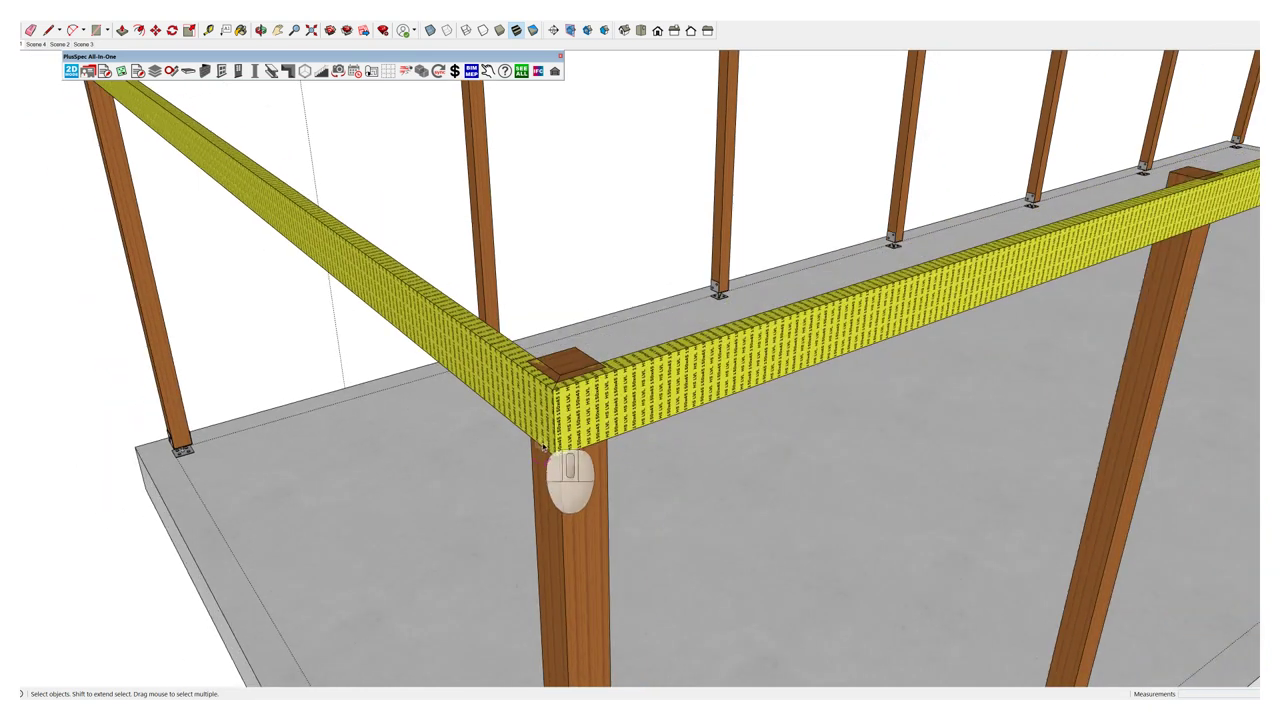
scroll(548, 435, down, 5)
mouse_move(550, 425)
middle_down()
mouse_move(545, 475)
mouse_move(535, 435)
middle_up()
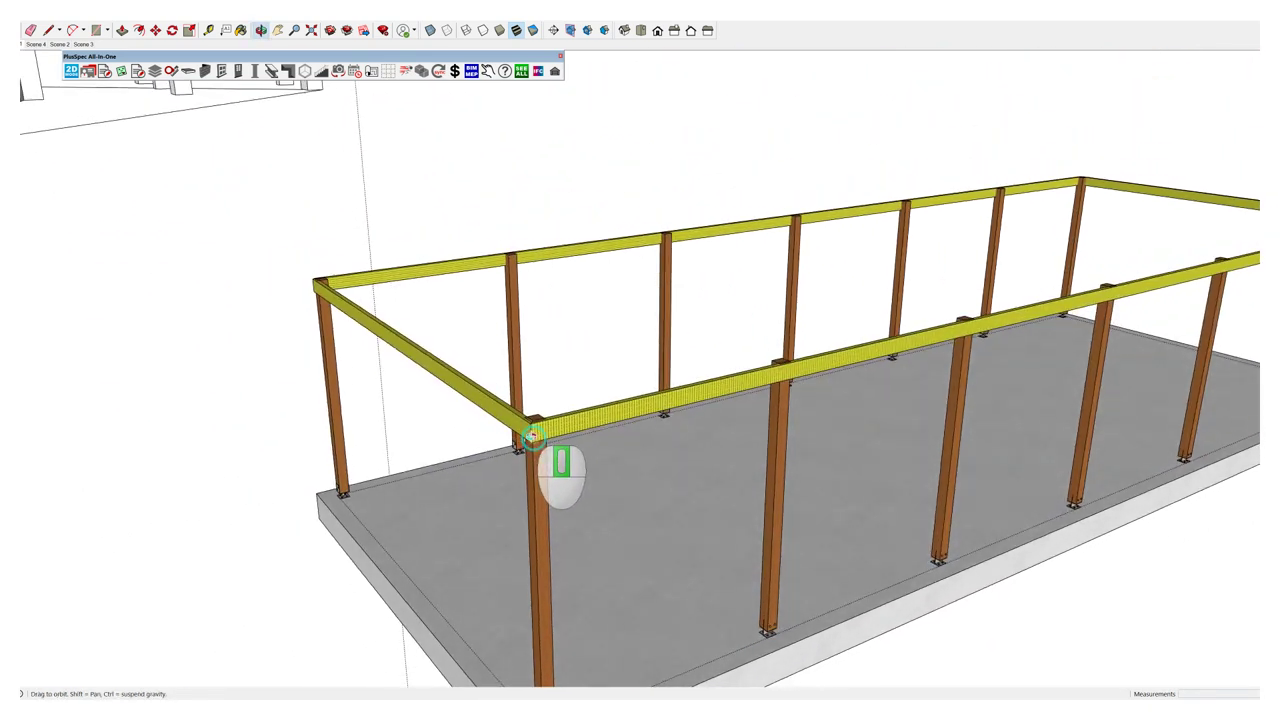
scroll(535, 435, down, 2)
scroll(530, 437, down, 2)
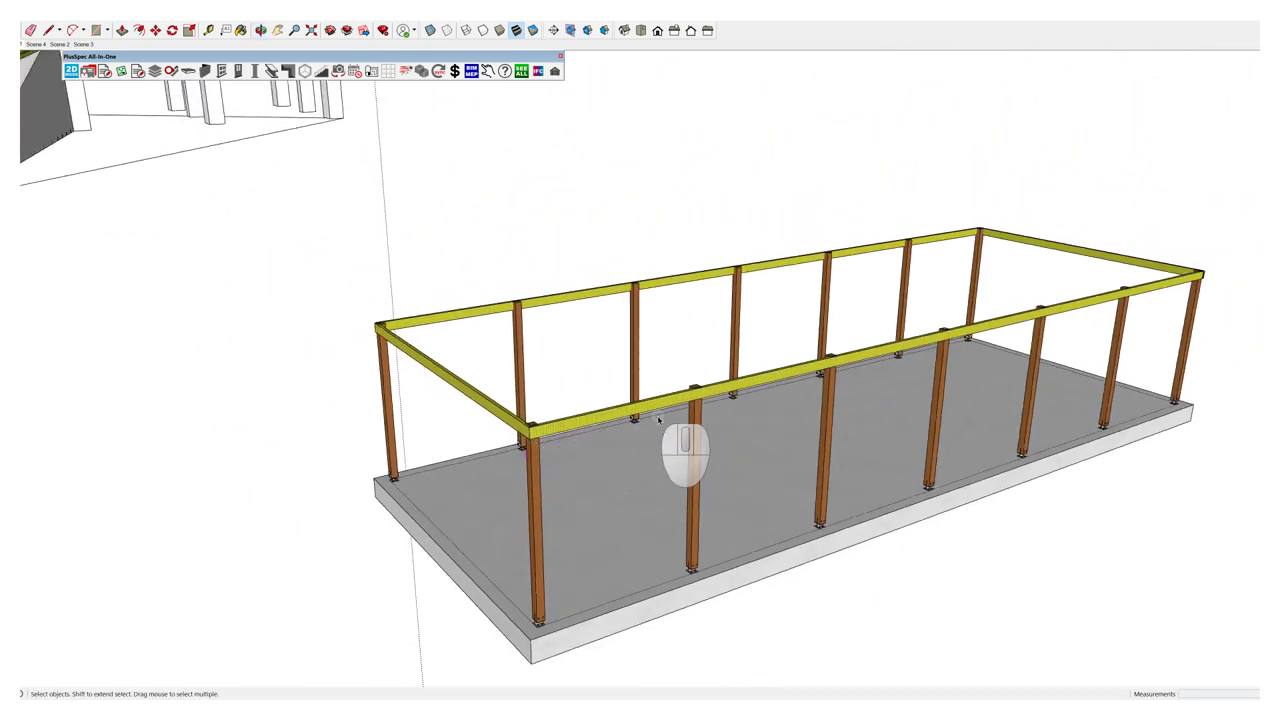
Step: Delete a middle post from the back row beneath the rear LVL beam
scroll(520, 311, up, 2)
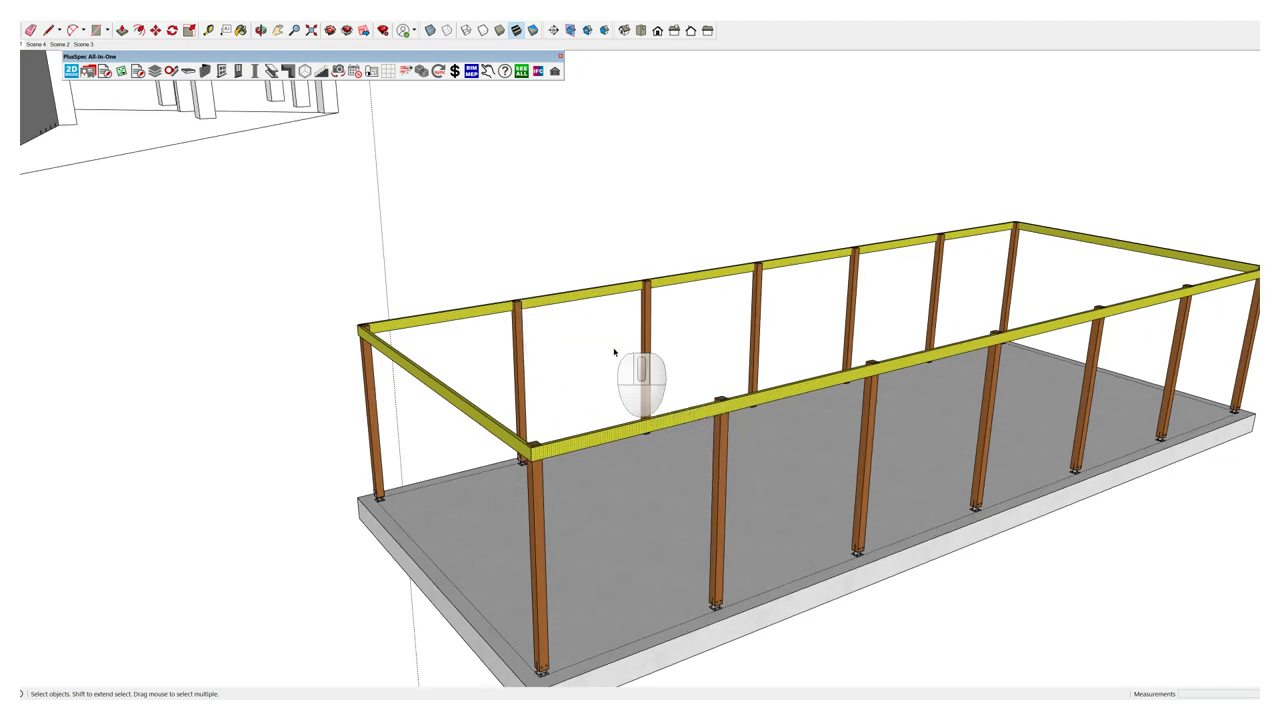
scroll(614, 352, up, 2)
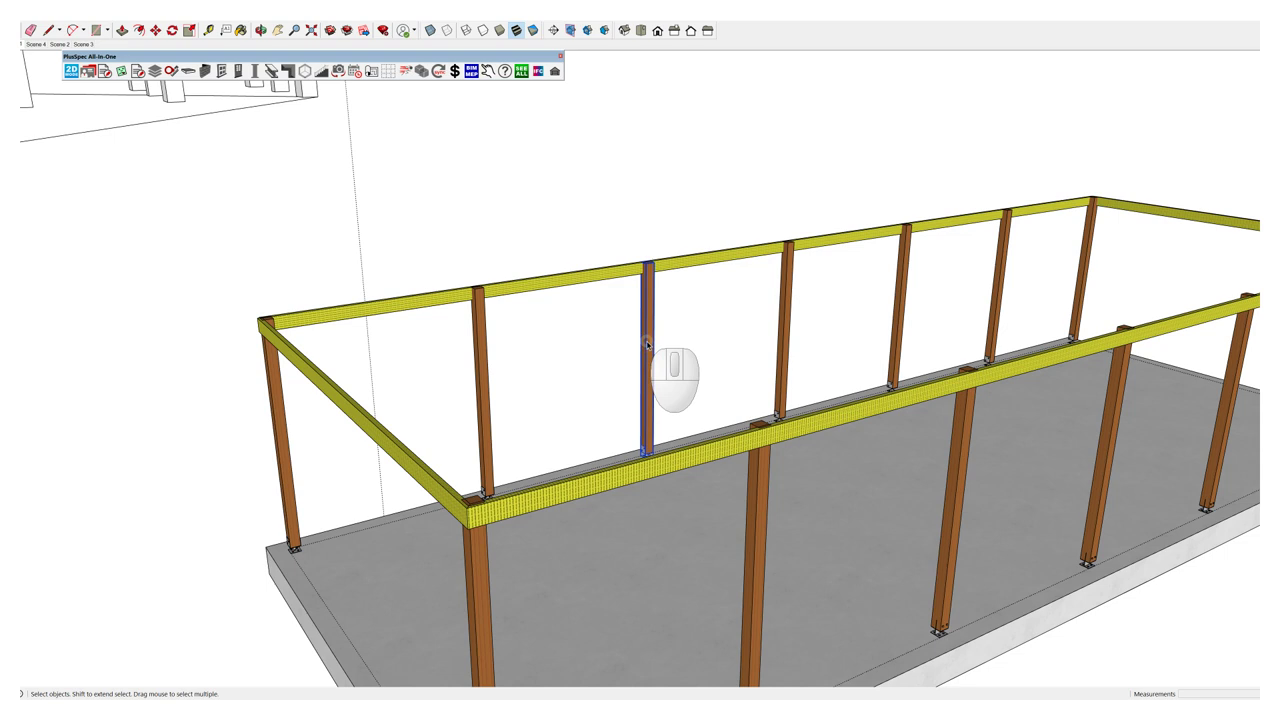
key(Delete)
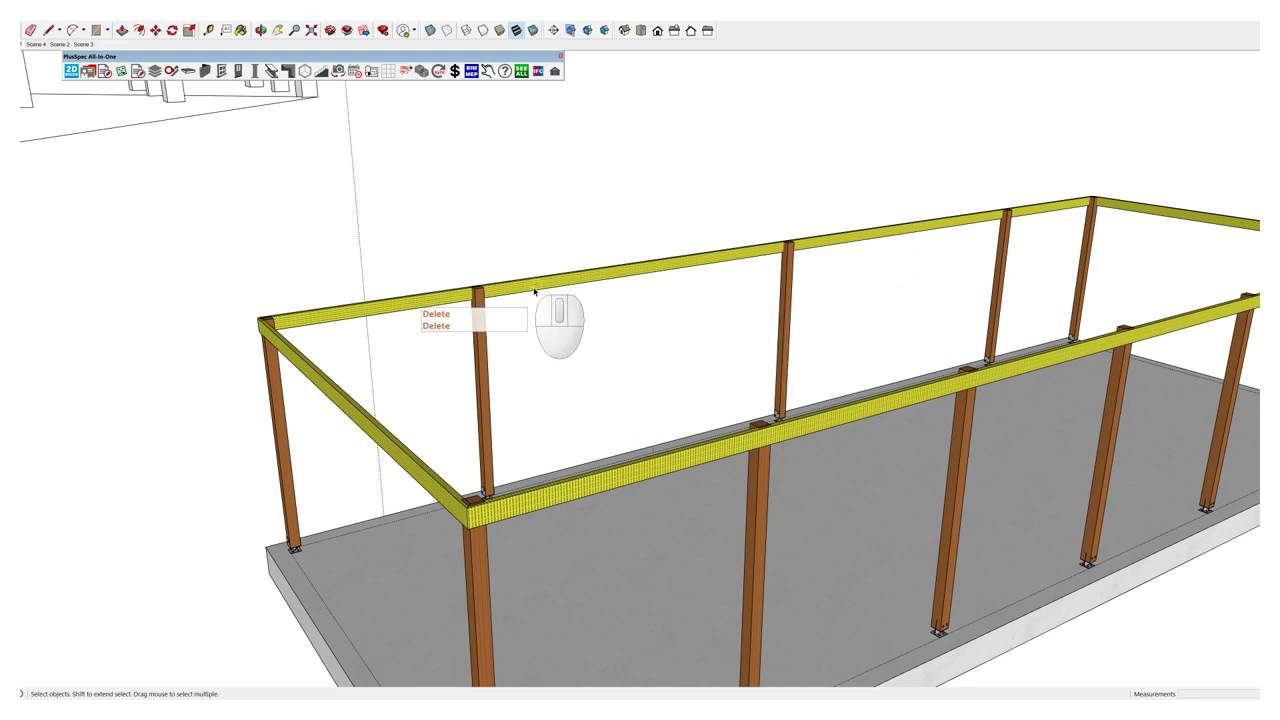
middle_drag(548, 287, 789, 431)
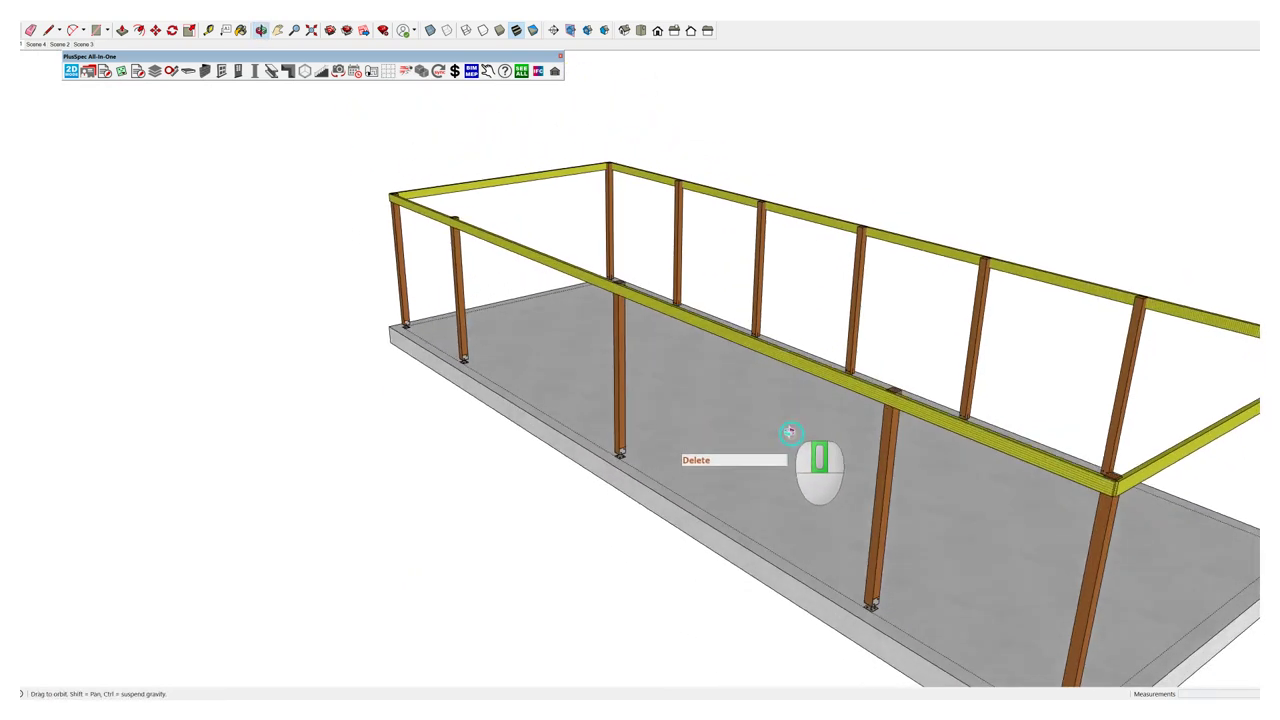
Step: Run Split Beams on the side beam, marking the post tops as split points
right_click(743, 342)
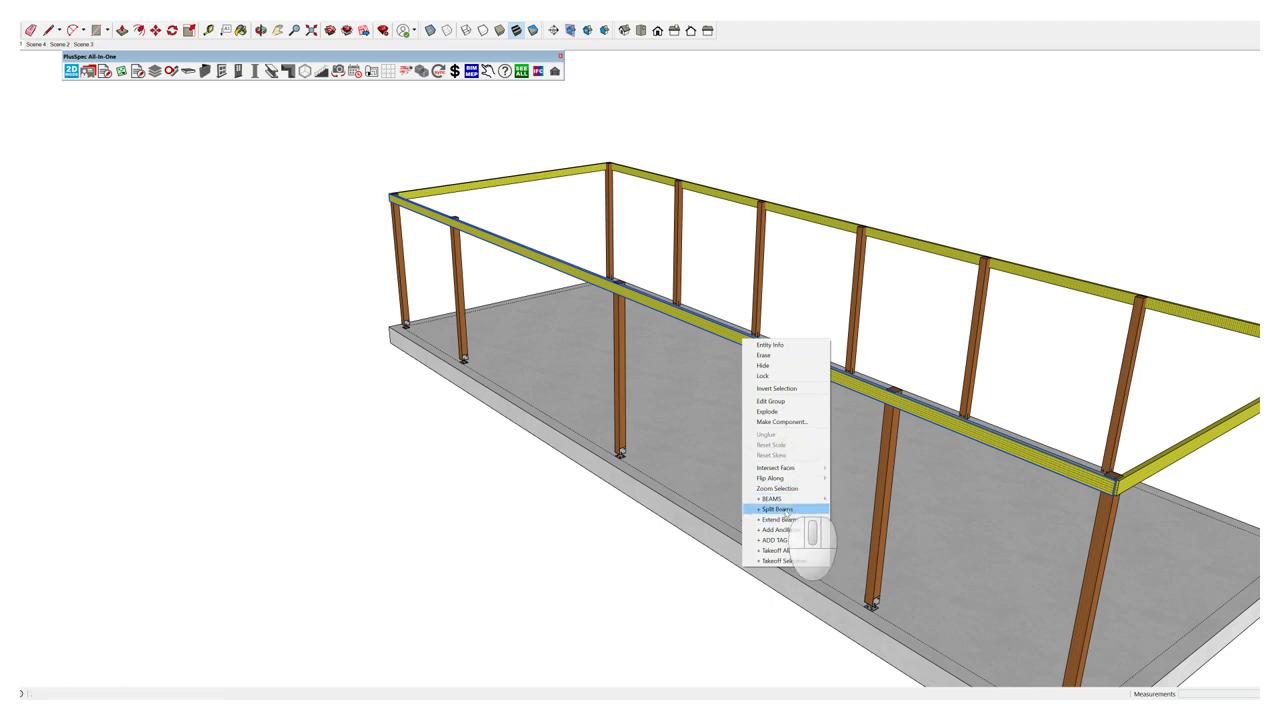
click(786, 510)
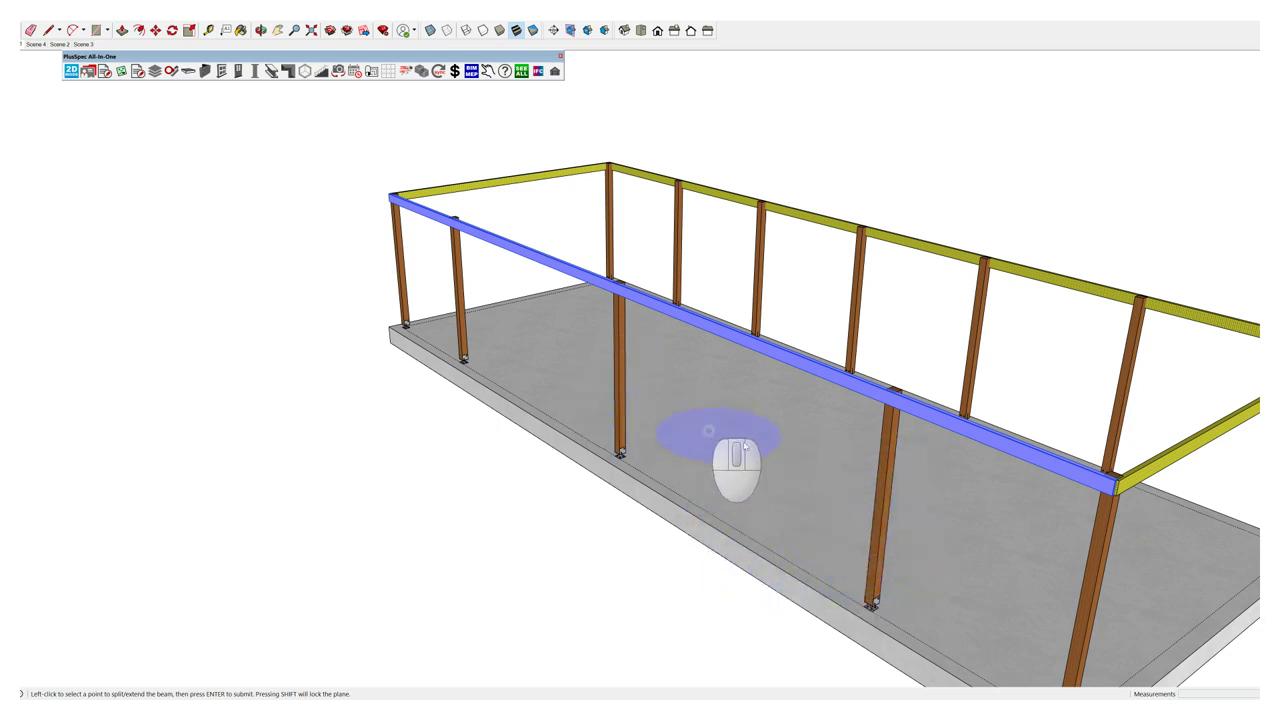
middle_drag(903, 455, 343, 528)
scroll(320, 500, up, 2)
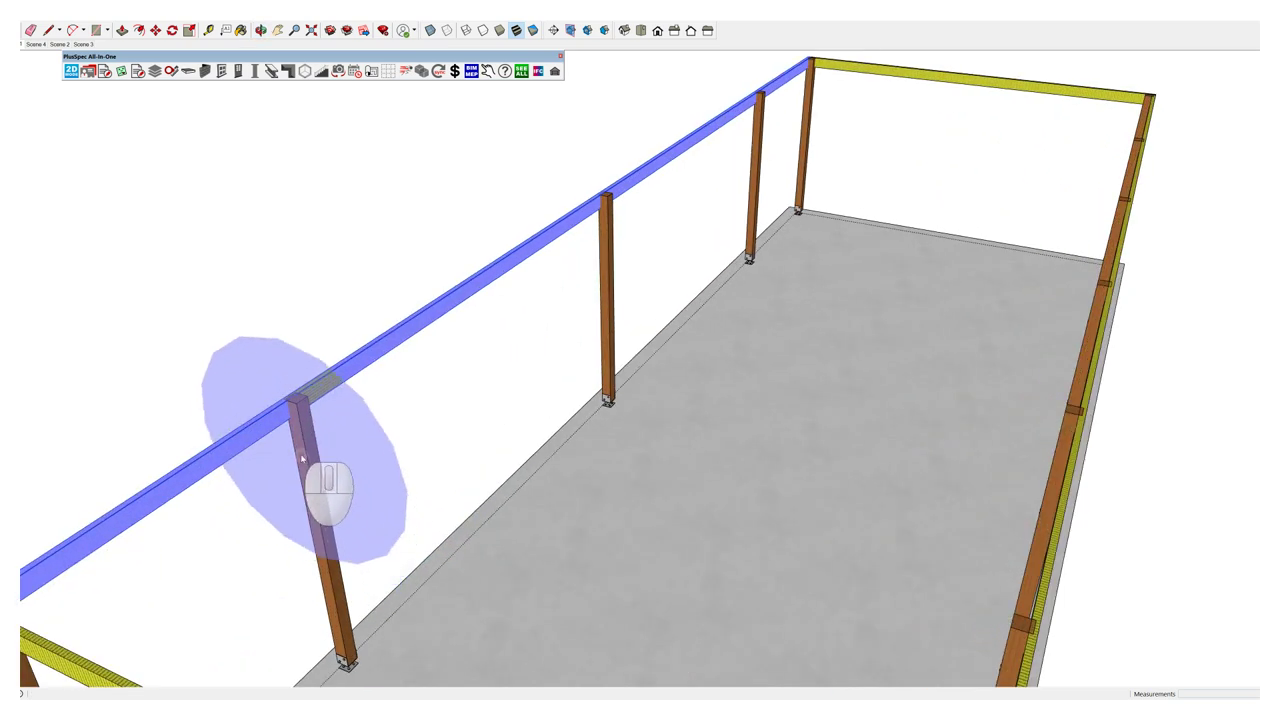
scroll(300, 450, up, 2)
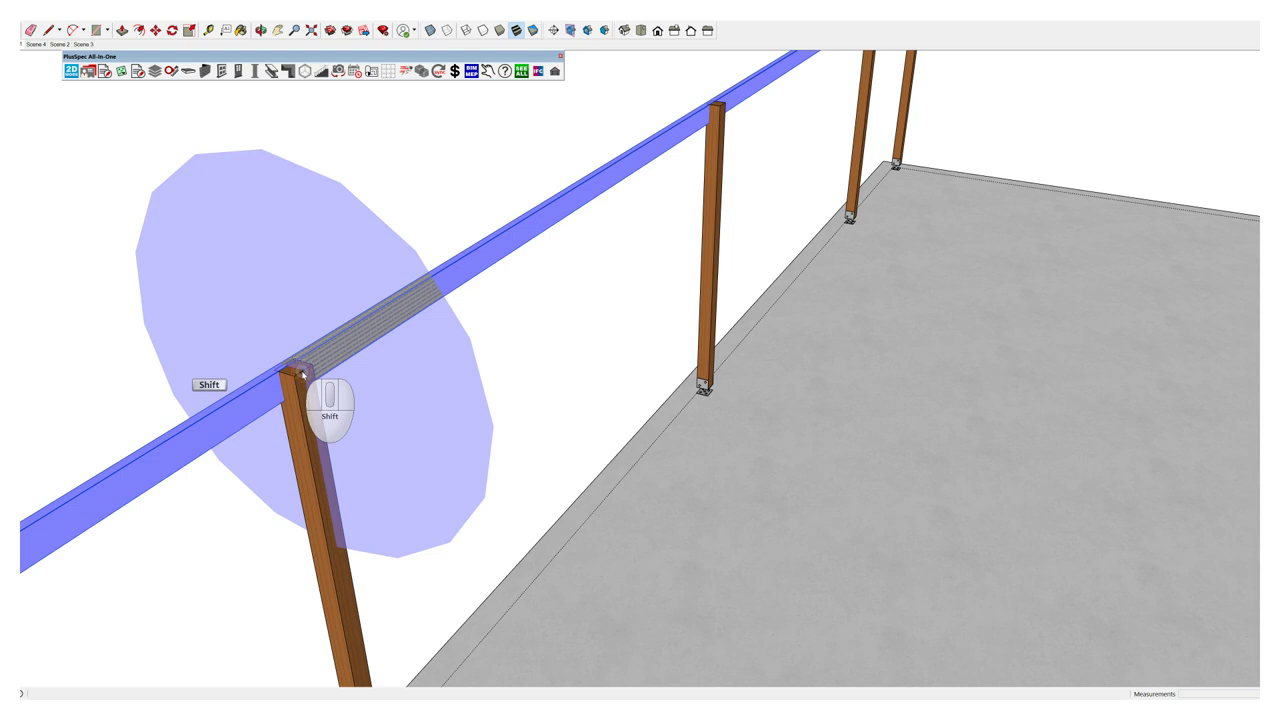
click(301, 375)
scroll(450, 360, down, 5)
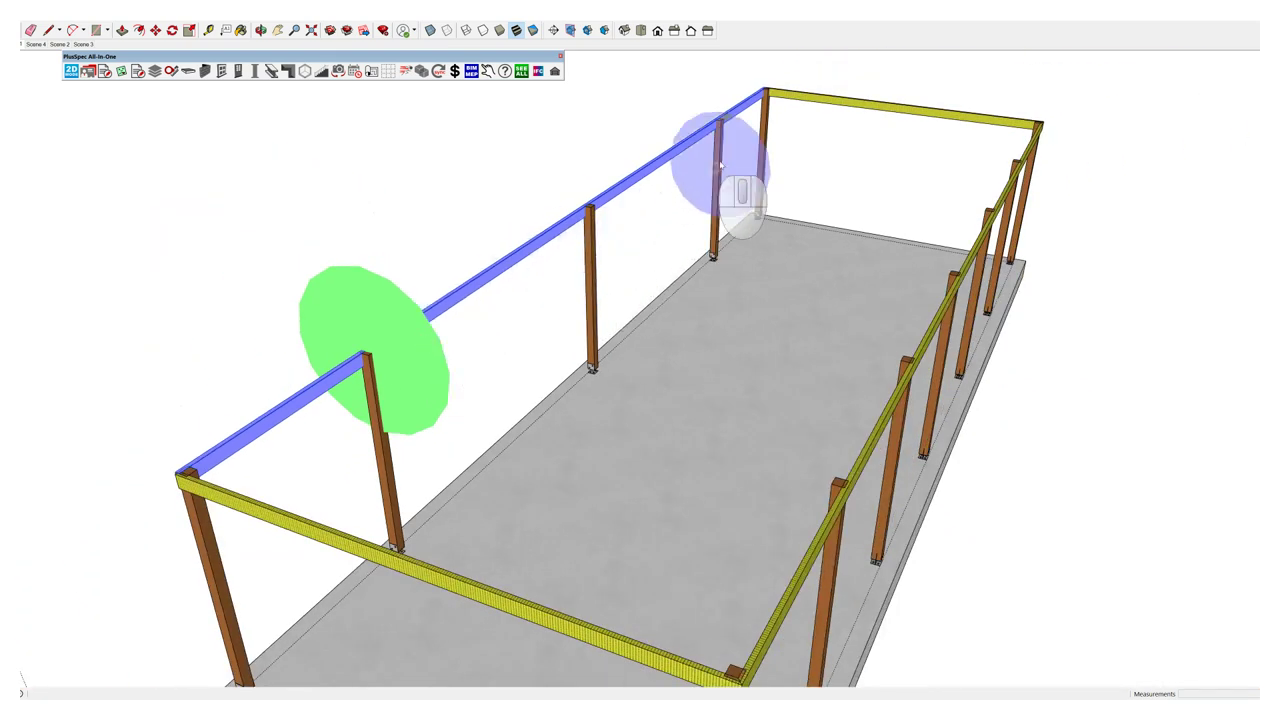
scroll(727, 117, up, 5)
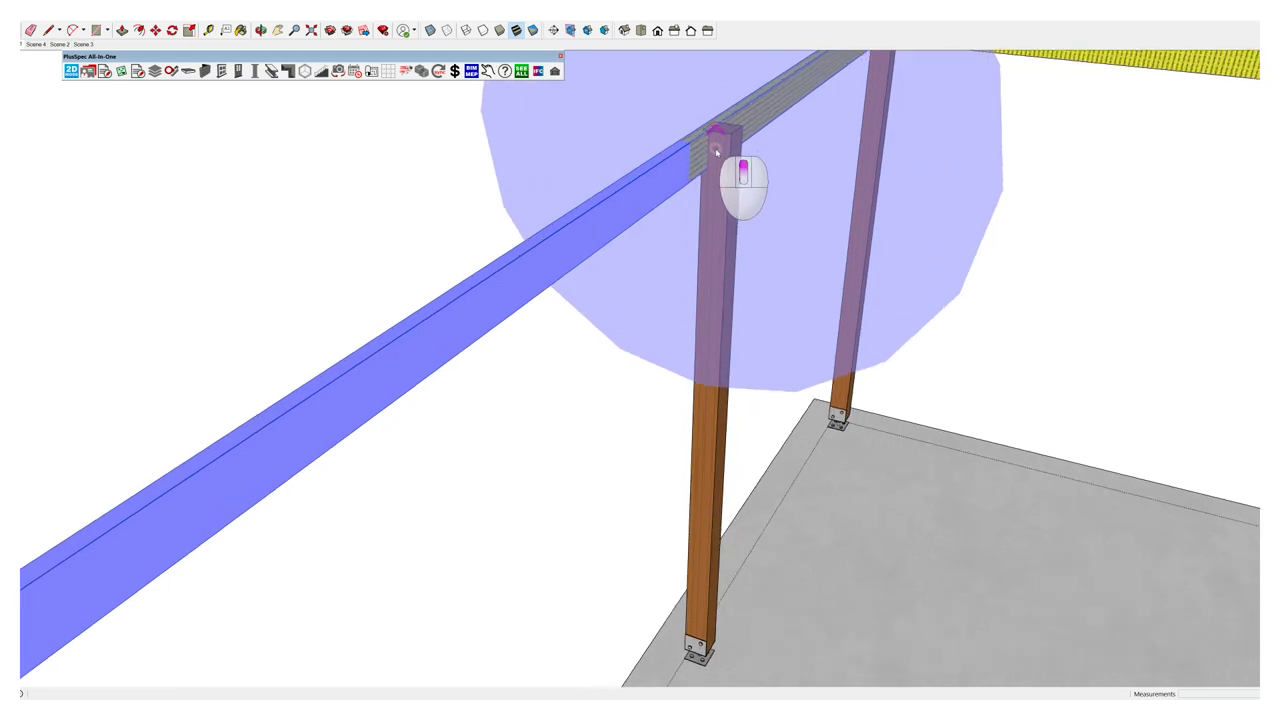
shift+scroll(735, 138, up, 2)
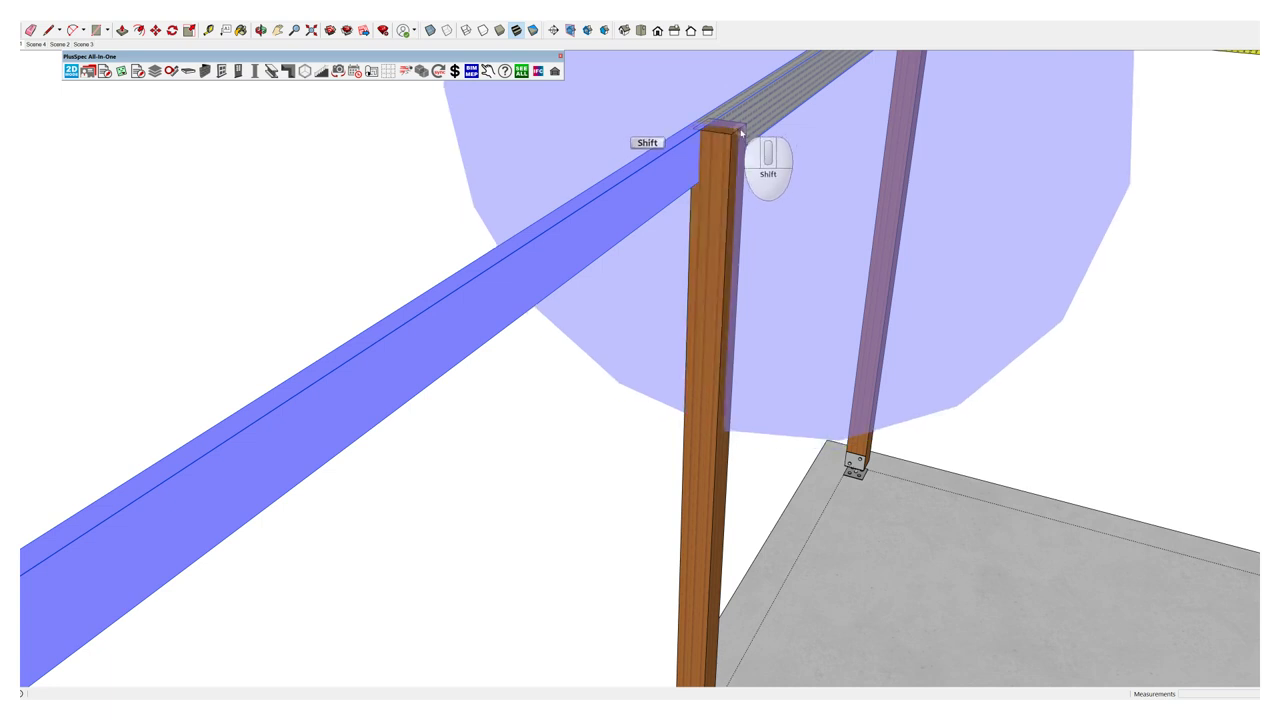
scroll(741, 133, down, 10)
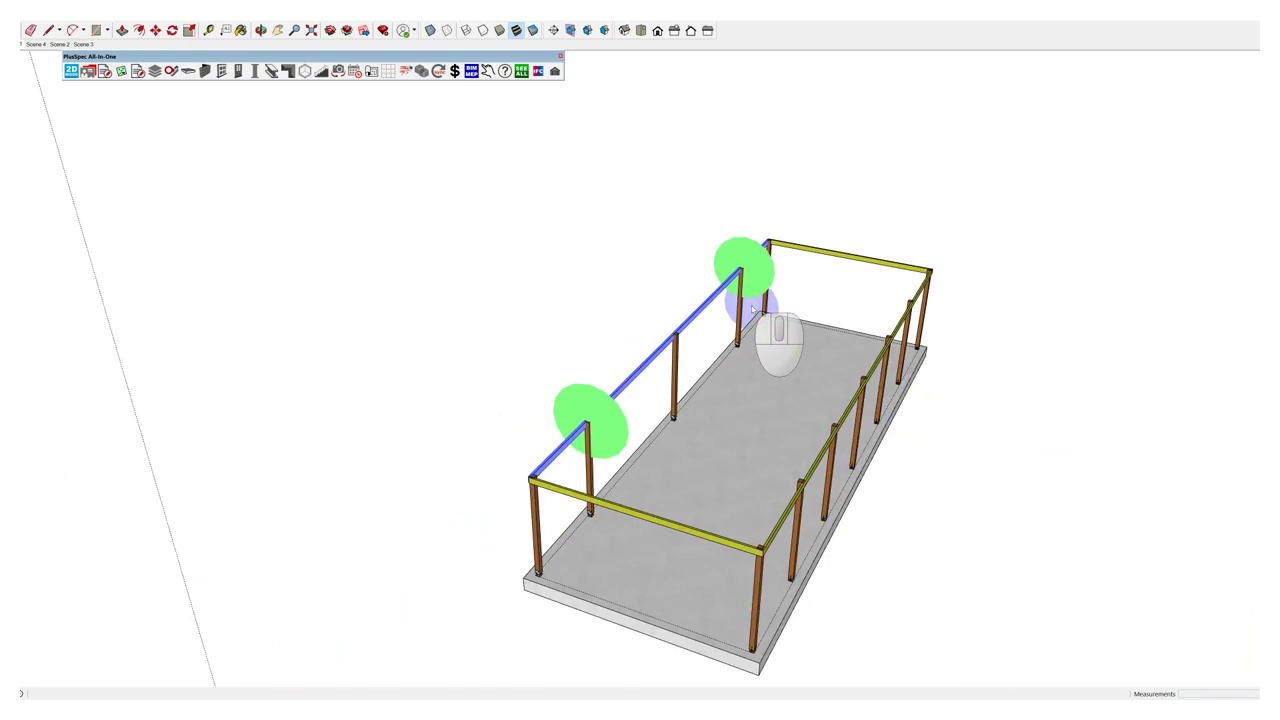
key(Return)
Step: Select the beam piece right of the post, then the long front beam
middle_drag(671, 367, 810, 425)
scroll(810, 425, up, 5)
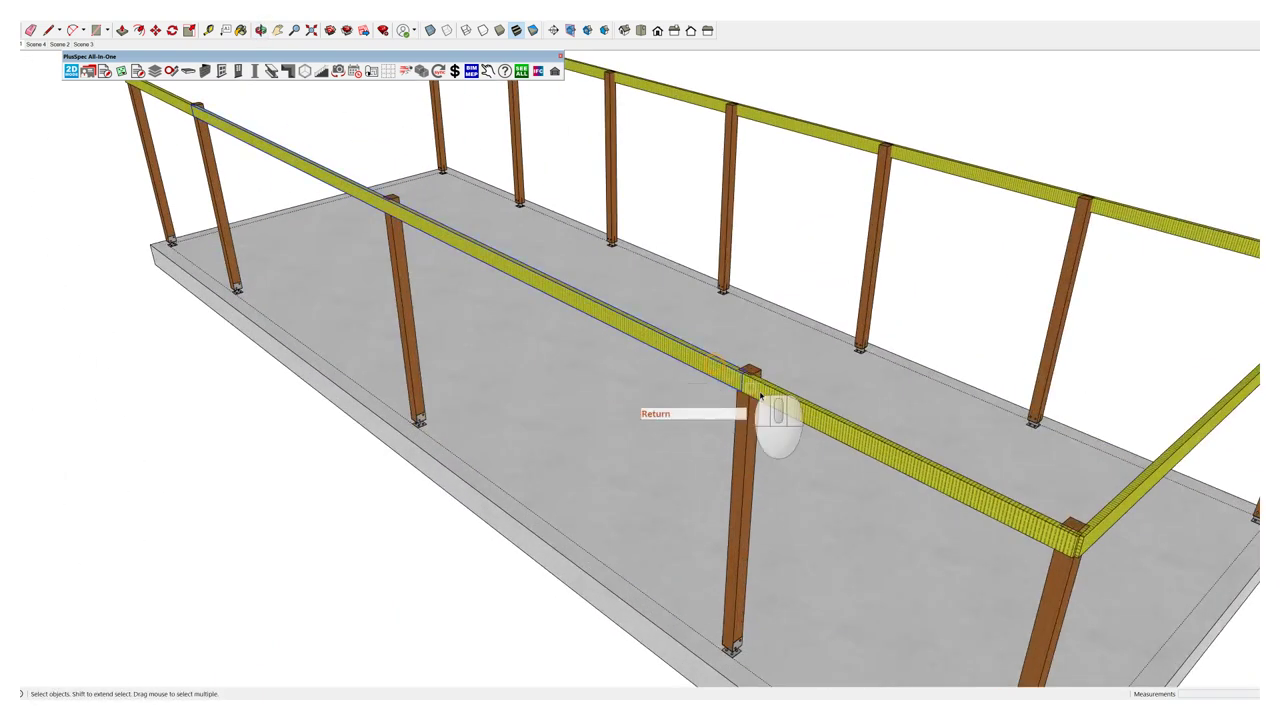
click(797, 410)
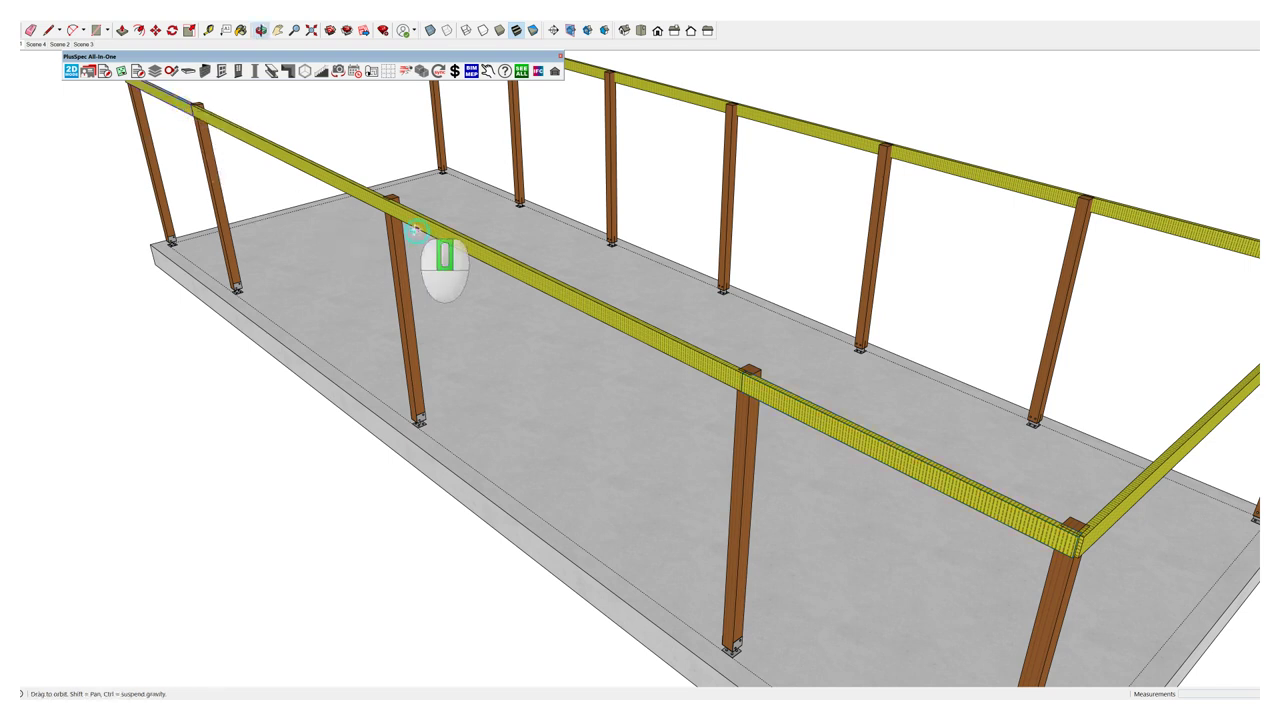
scroll(415, 238, down, 5)
middle_drag(422, 346, 552, 290)
scroll(540, 350, up, 1)
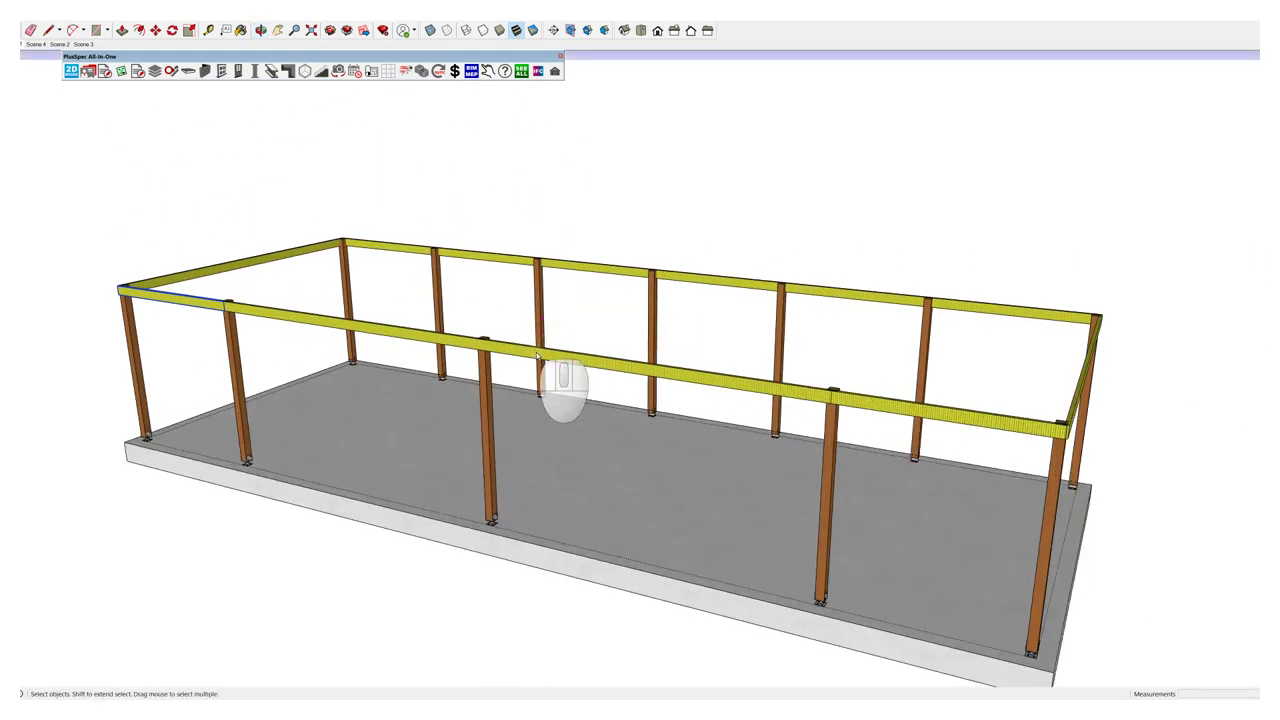
click(537, 355)
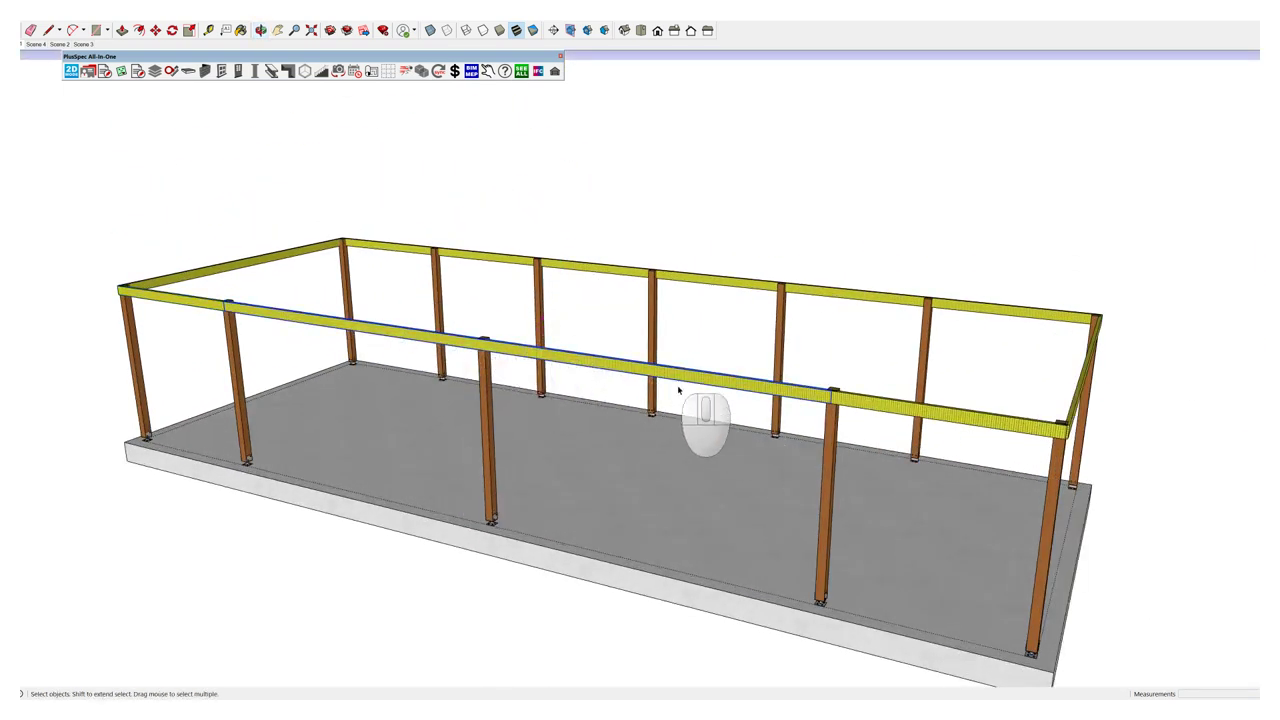
Step: Edit the front beam's material to 200x45 H2 LVL Timber Structural and submit
right_click(618, 368)
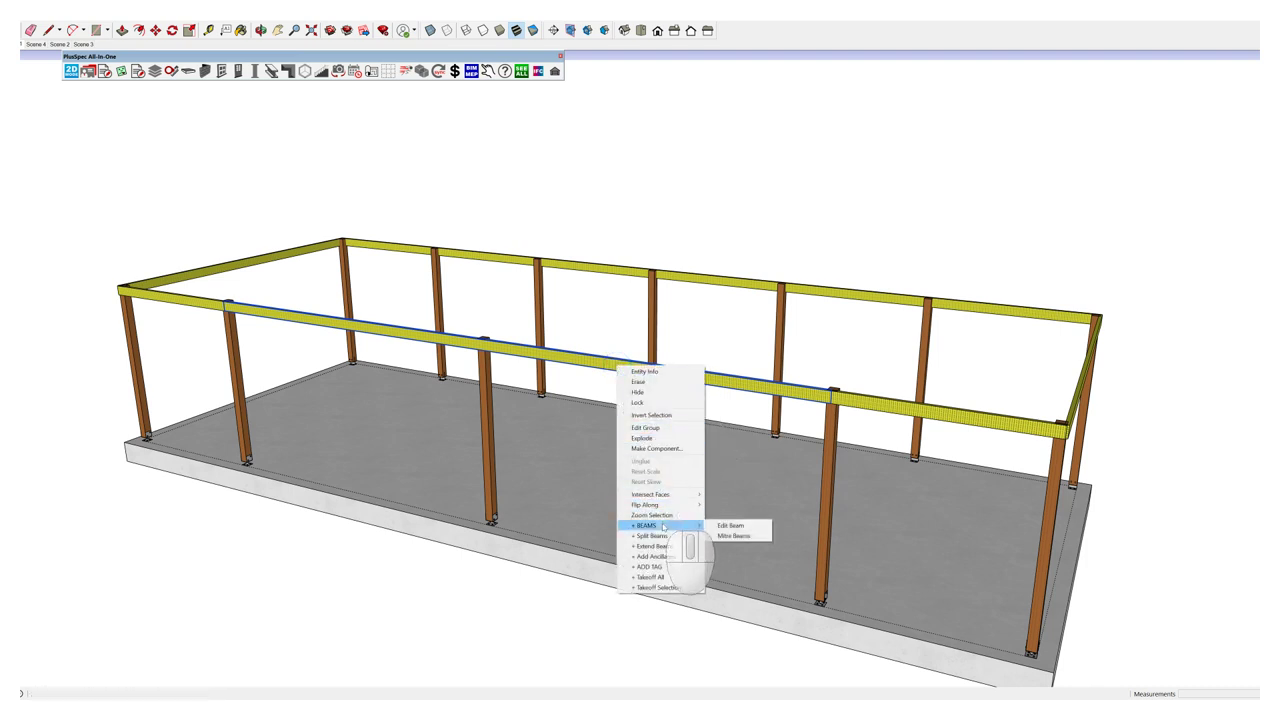
click(730, 525)
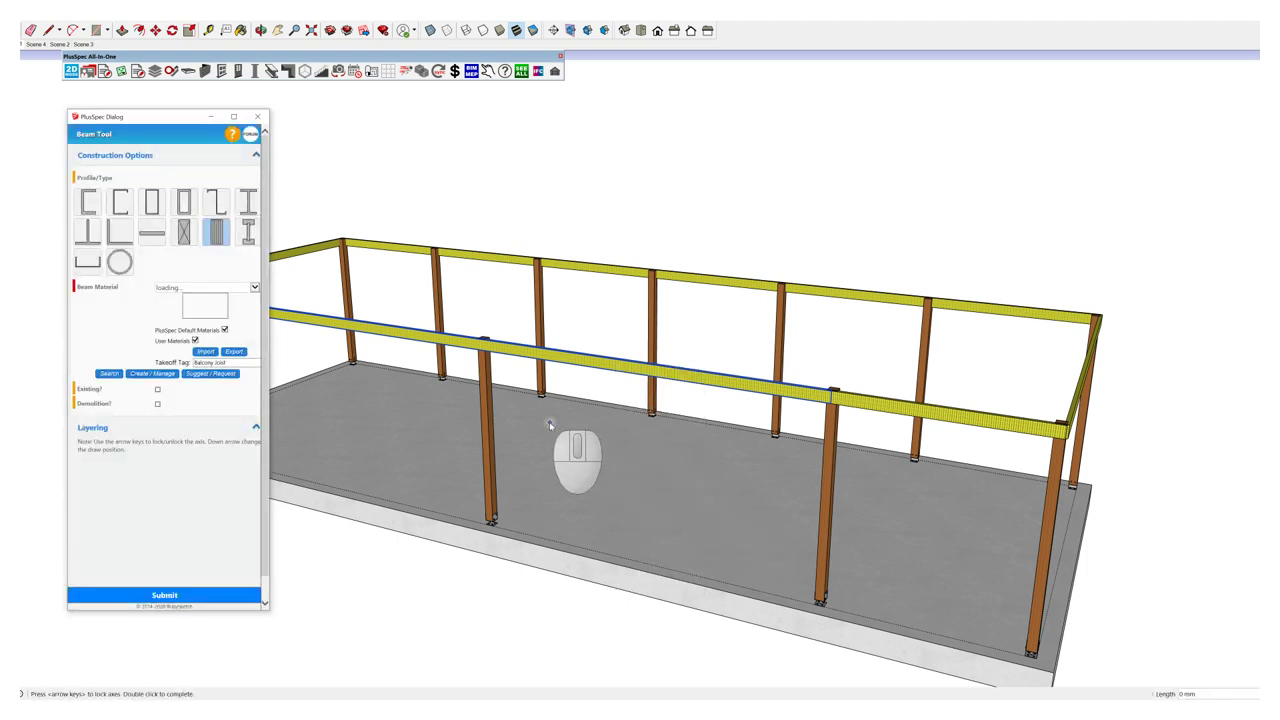
click(254, 288)
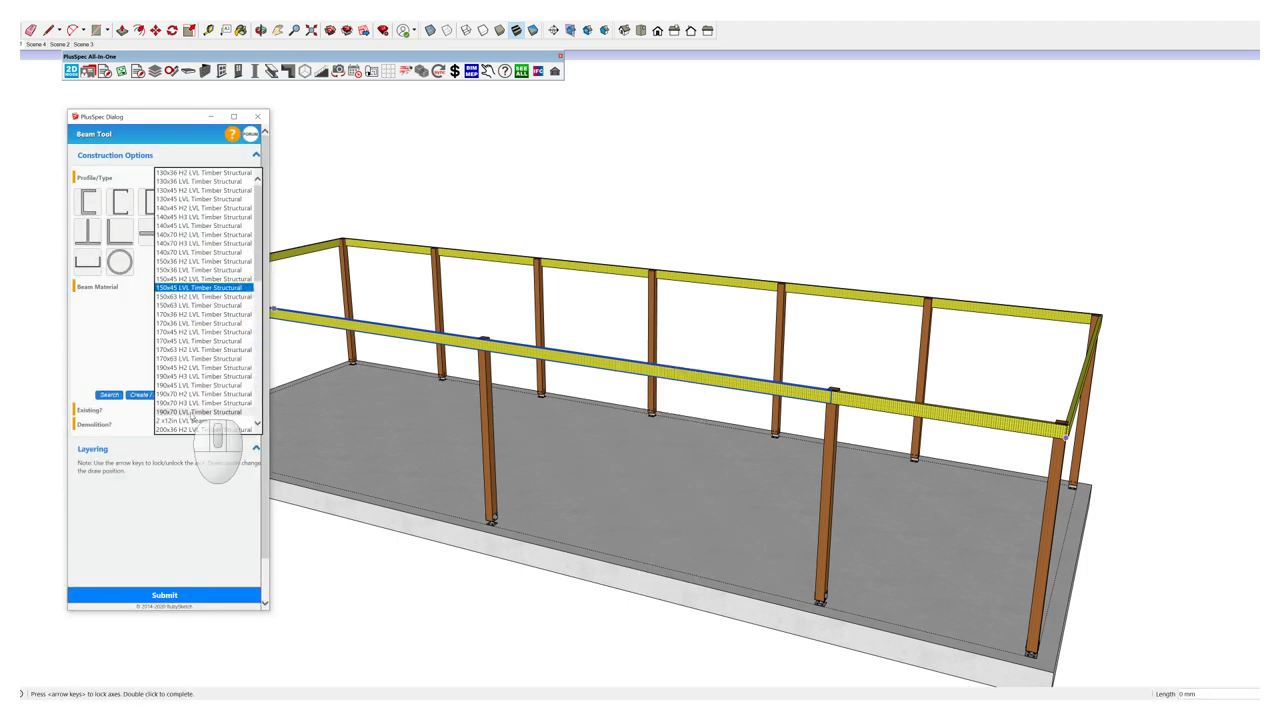
scroll(193, 417, down, 3)
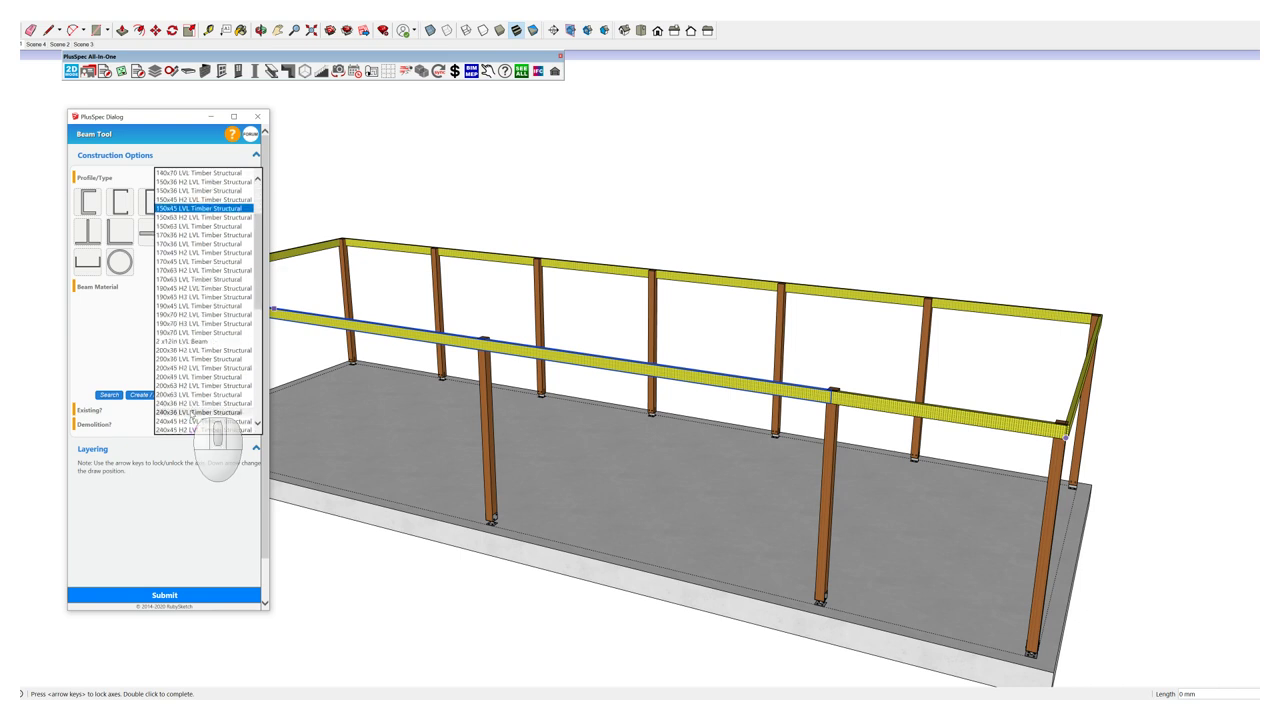
click(190, 367)
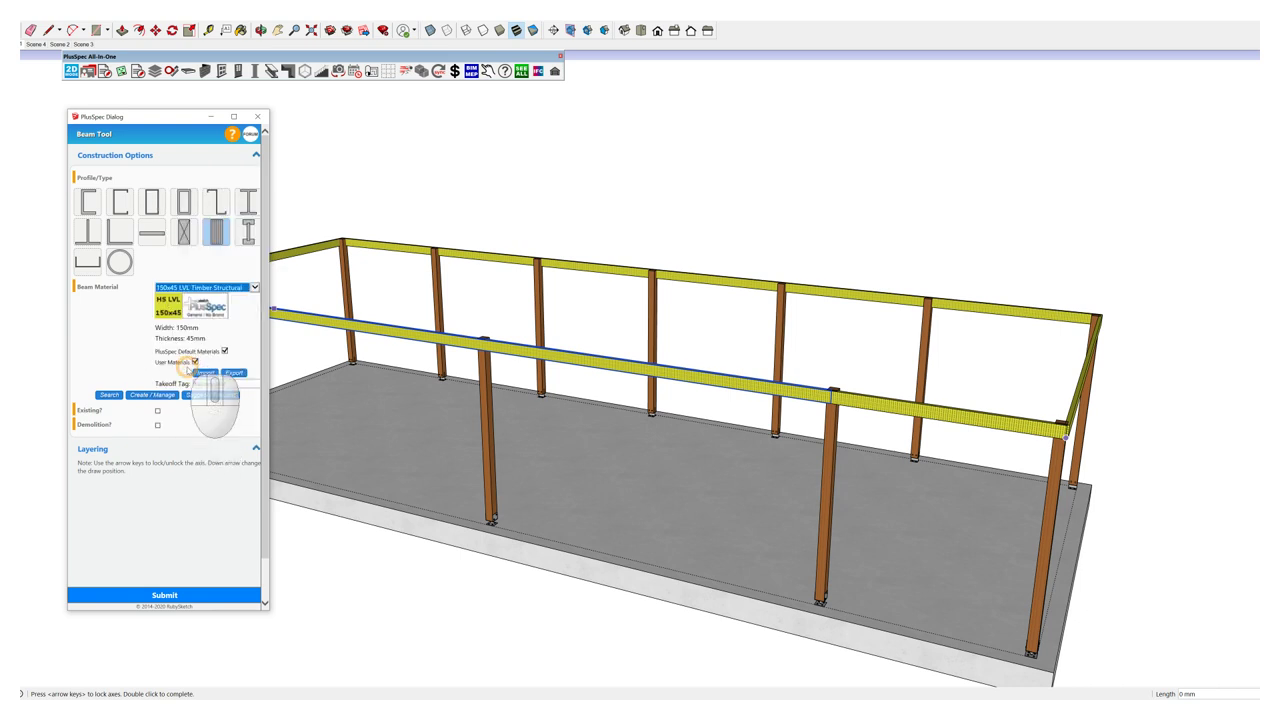
click(181, 593)
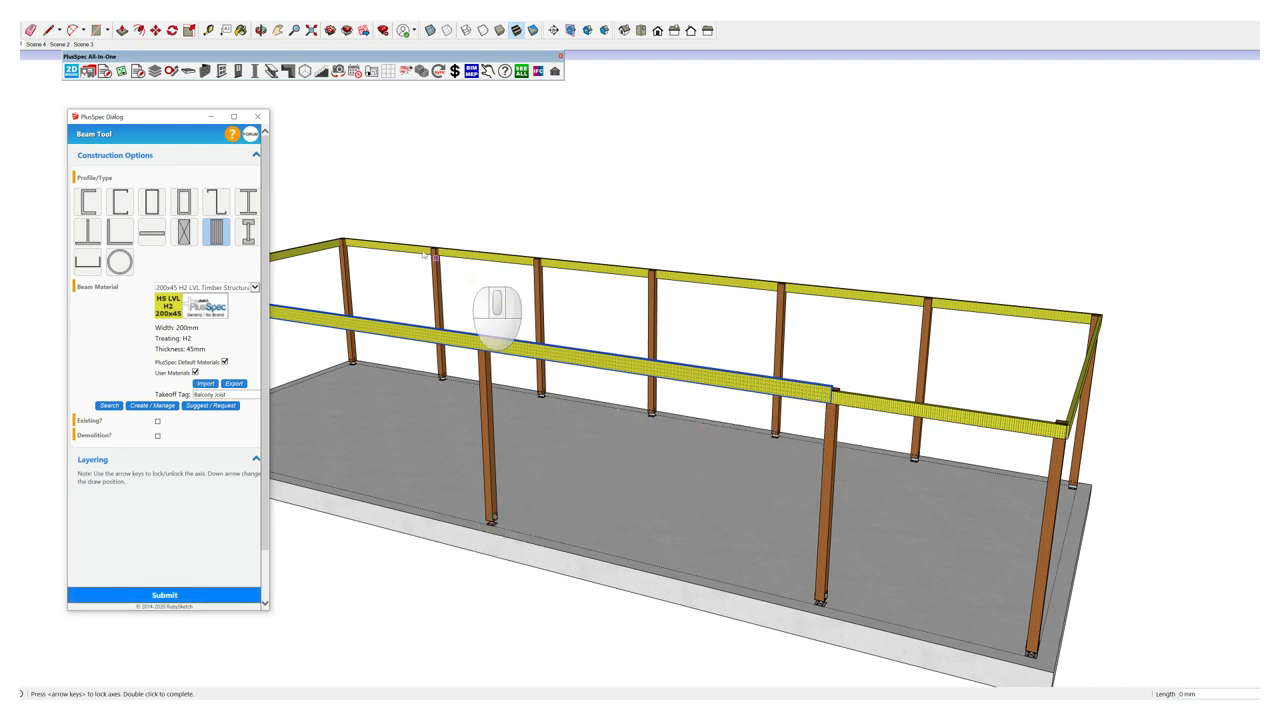
click(256, 117)
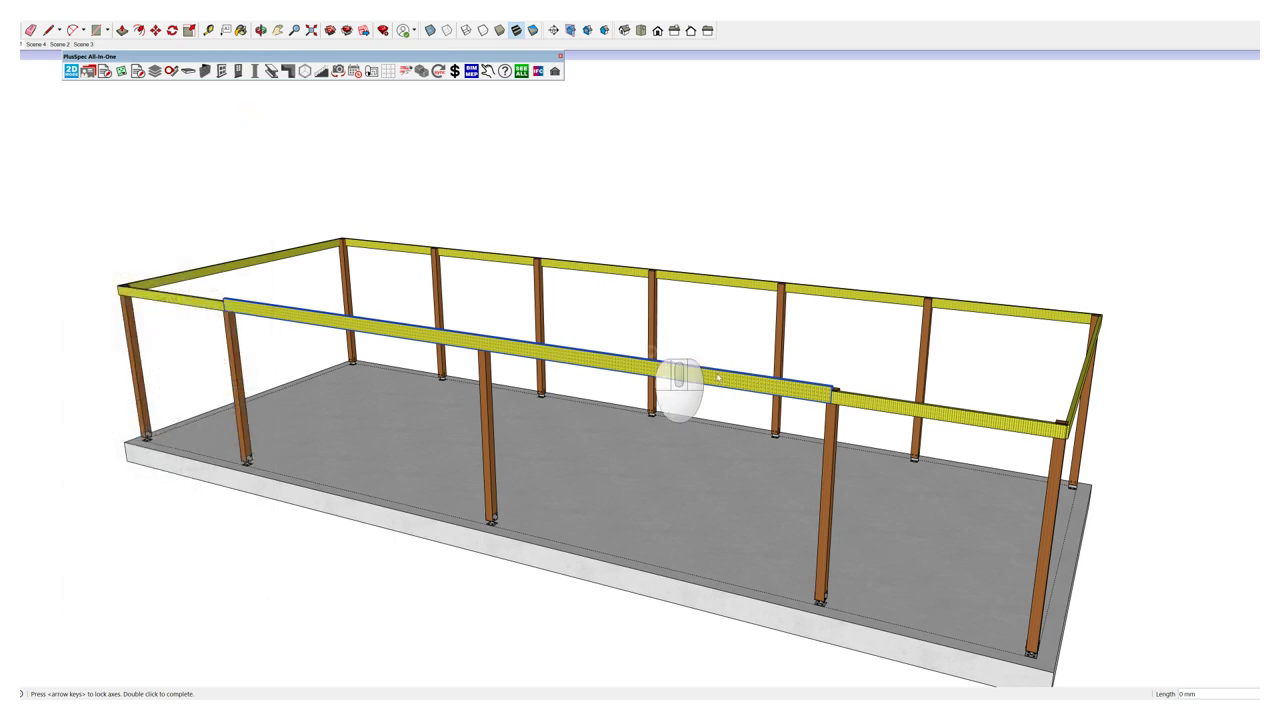
Step: Move the near beam's end down 50 mm so it rests on the post top
scroll(829, 385, up, 5)
mouse_move(830, 395)
middle_down()
mouse_move(792, 378)
mouse_move(830, 408)
middle_up()
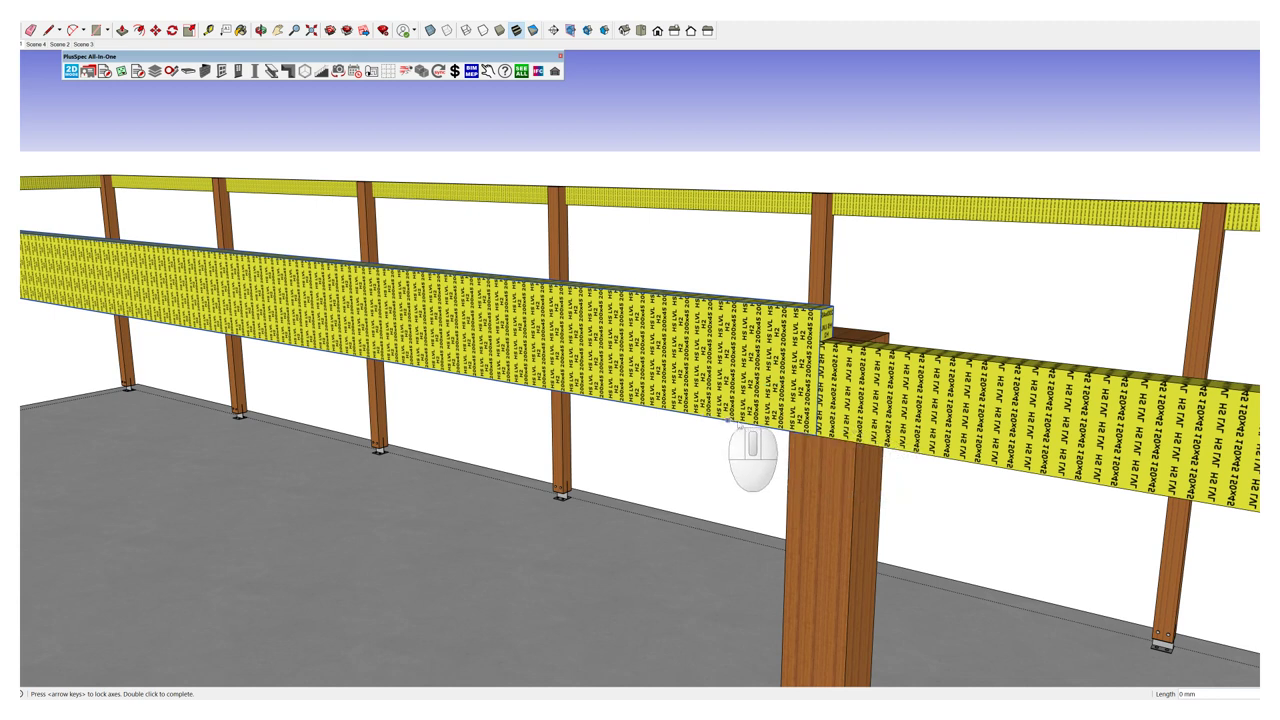
mouse_move(797, 337)
middle_down()
mouse_move(760, 362)
mouse_move(805, 344)
middle_up()
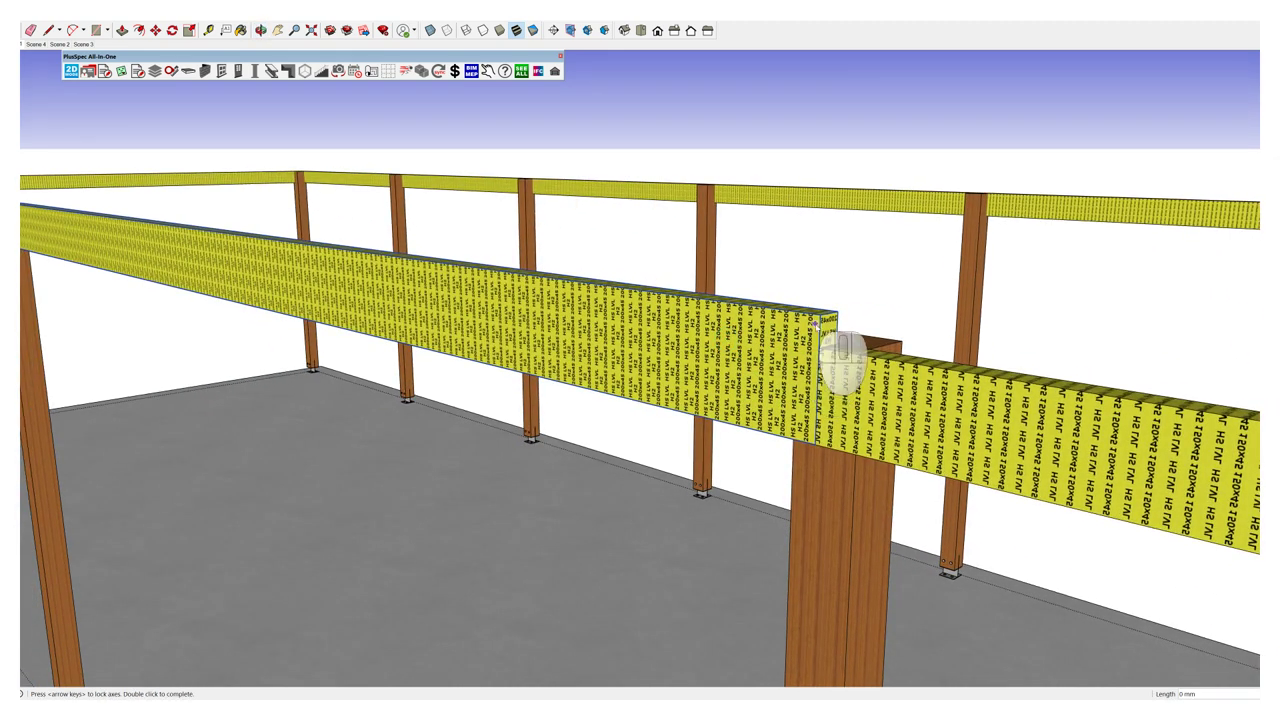
click(820, 317)
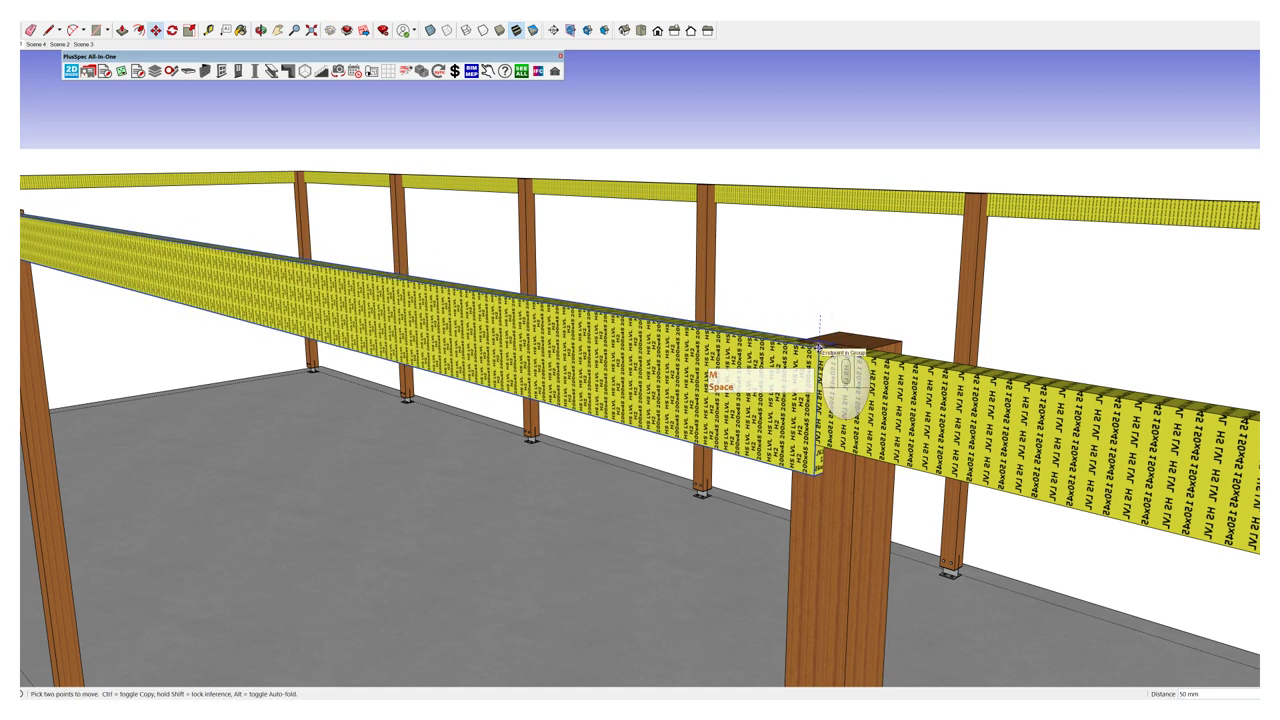
click(819, 346)
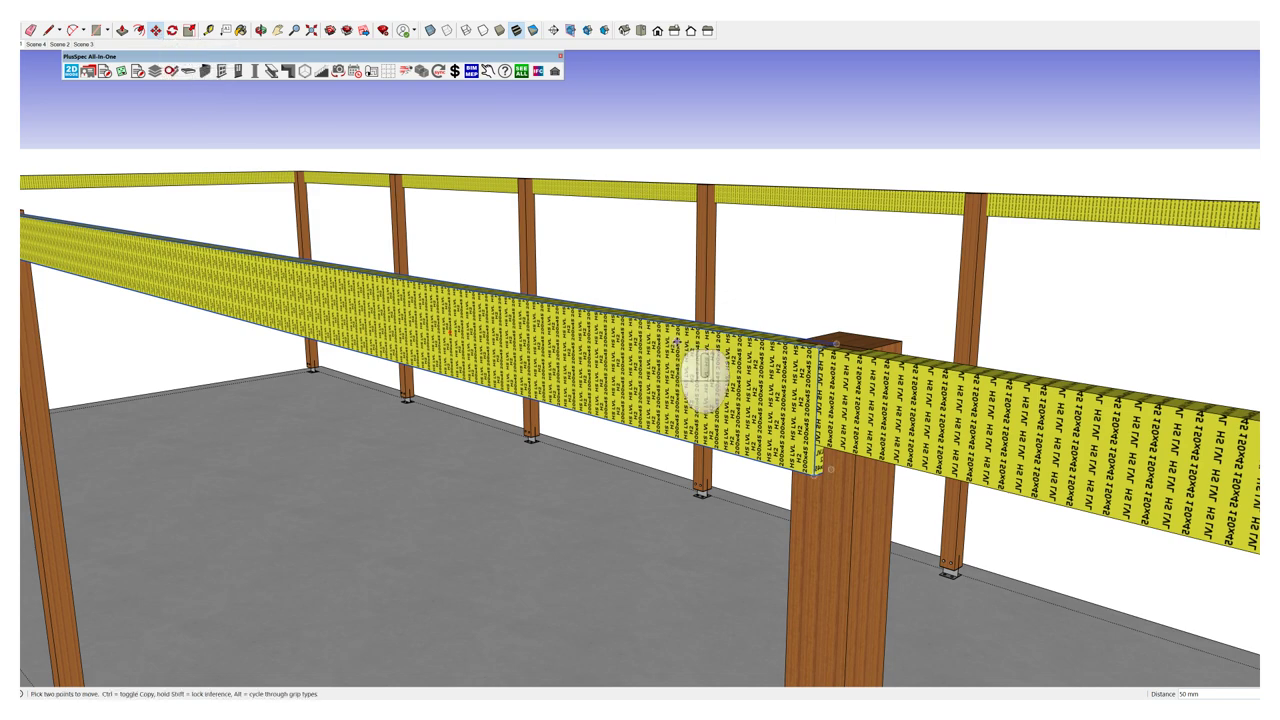
scroll(667, 346, down, 10)
middle_drag(667, 346, 770, 345)
middle_drag(358, 328, 429, 389)
middle_drag(510, 371, 365, 335)
Step: Briefly open Roof Tools, then draw a flat rectangle face beside the deck
click(288, 71)
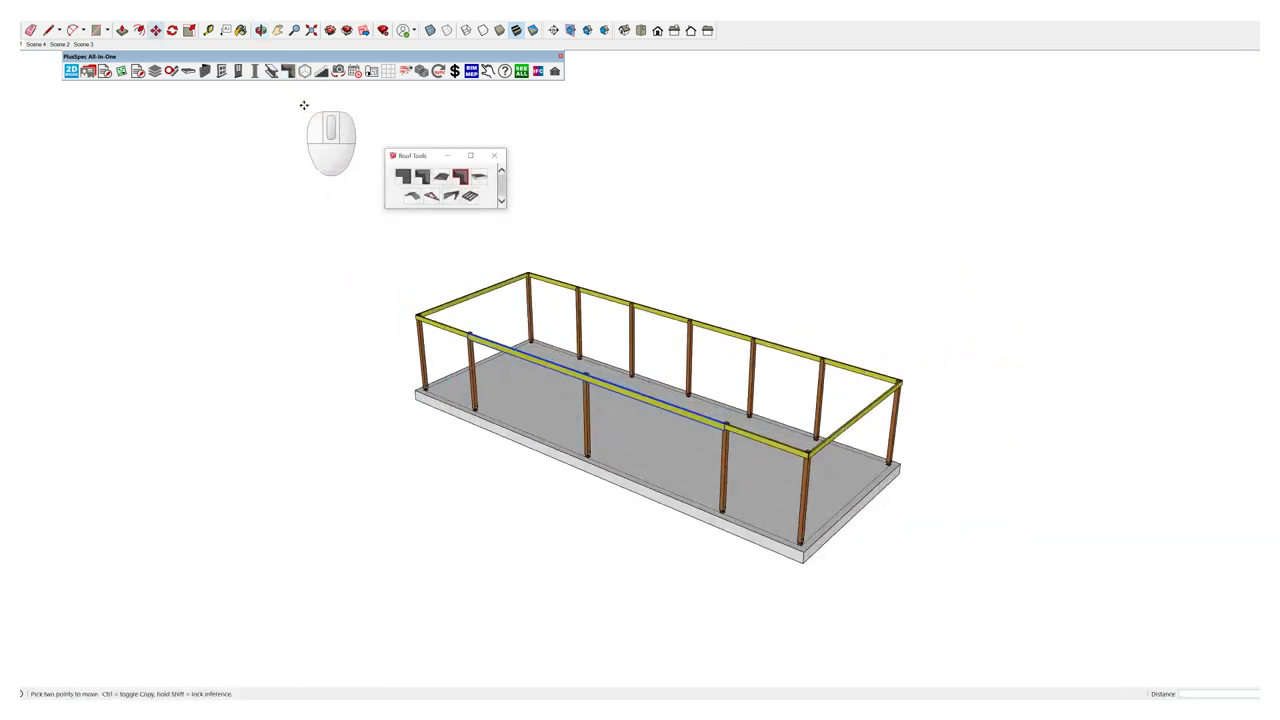
click(493, 157)
key(space)
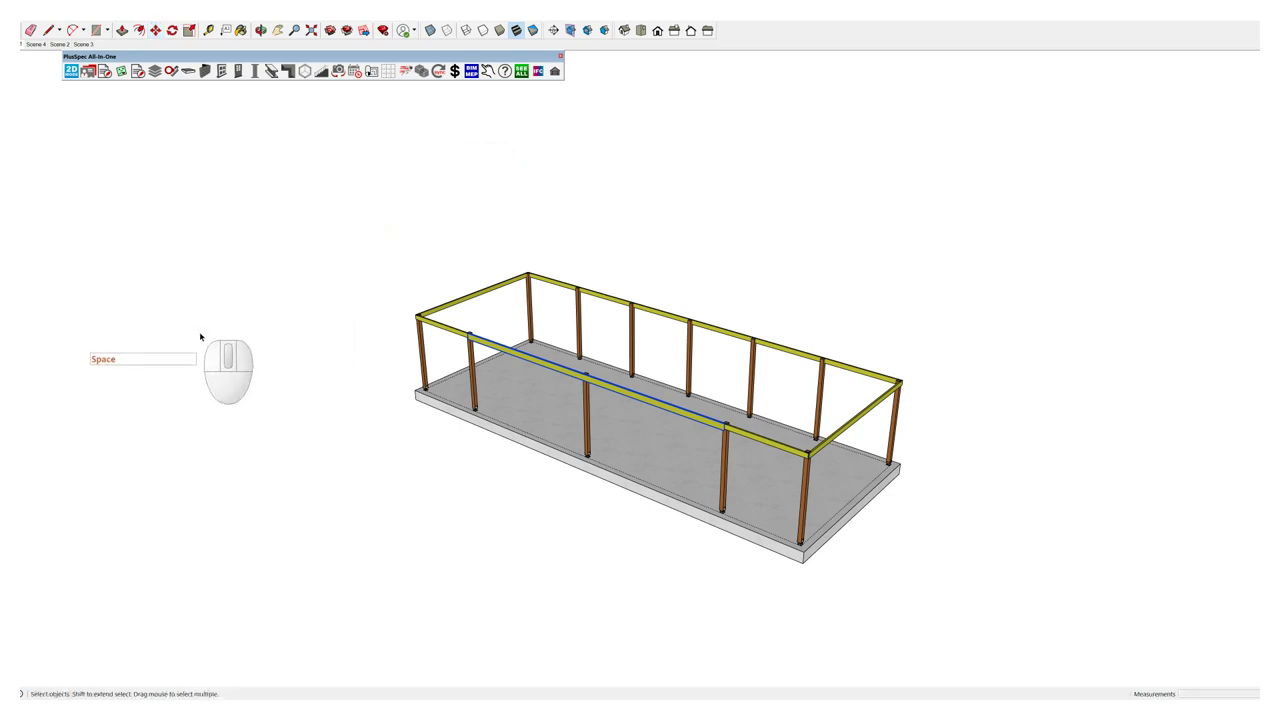
click(207, 336)
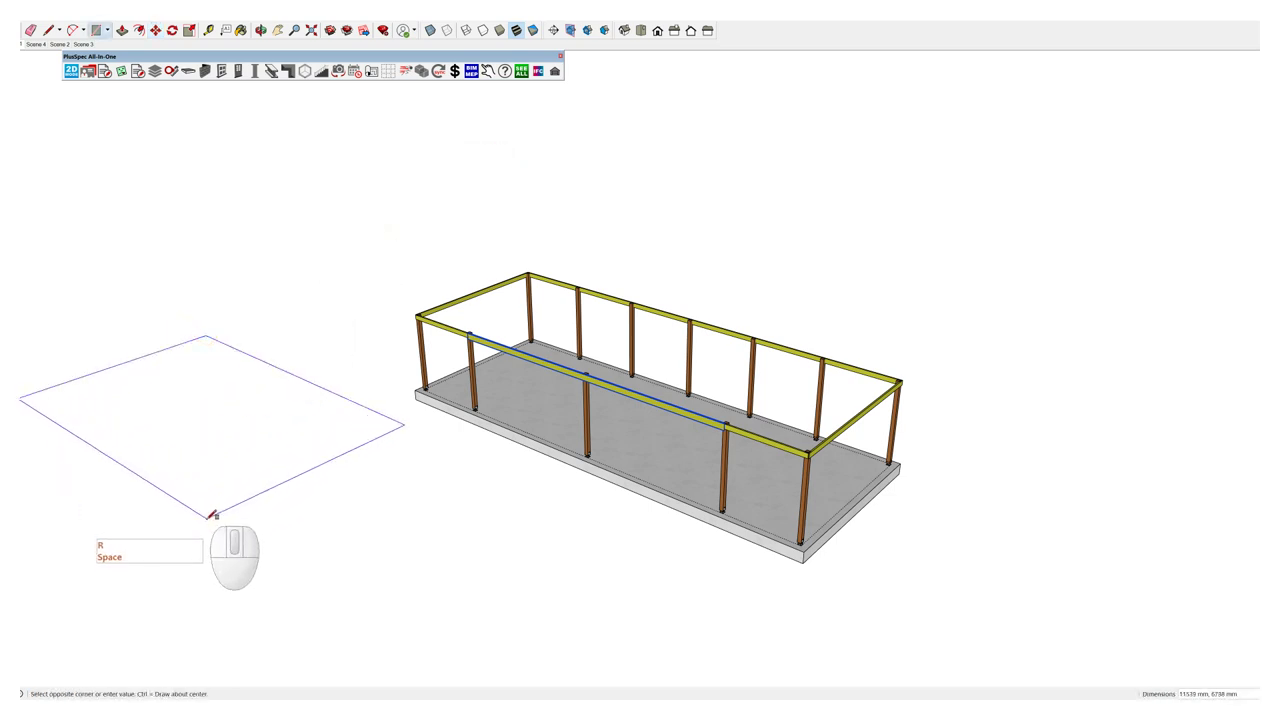
click(205, 518)
Step: Begin a second rectangle at the corner post's base plate
mouse_move(205, 518)
middle_down()
mouse_move(209, 443)
mouse_move(334, 391)
mouse_move(337, 374)
middle_up()
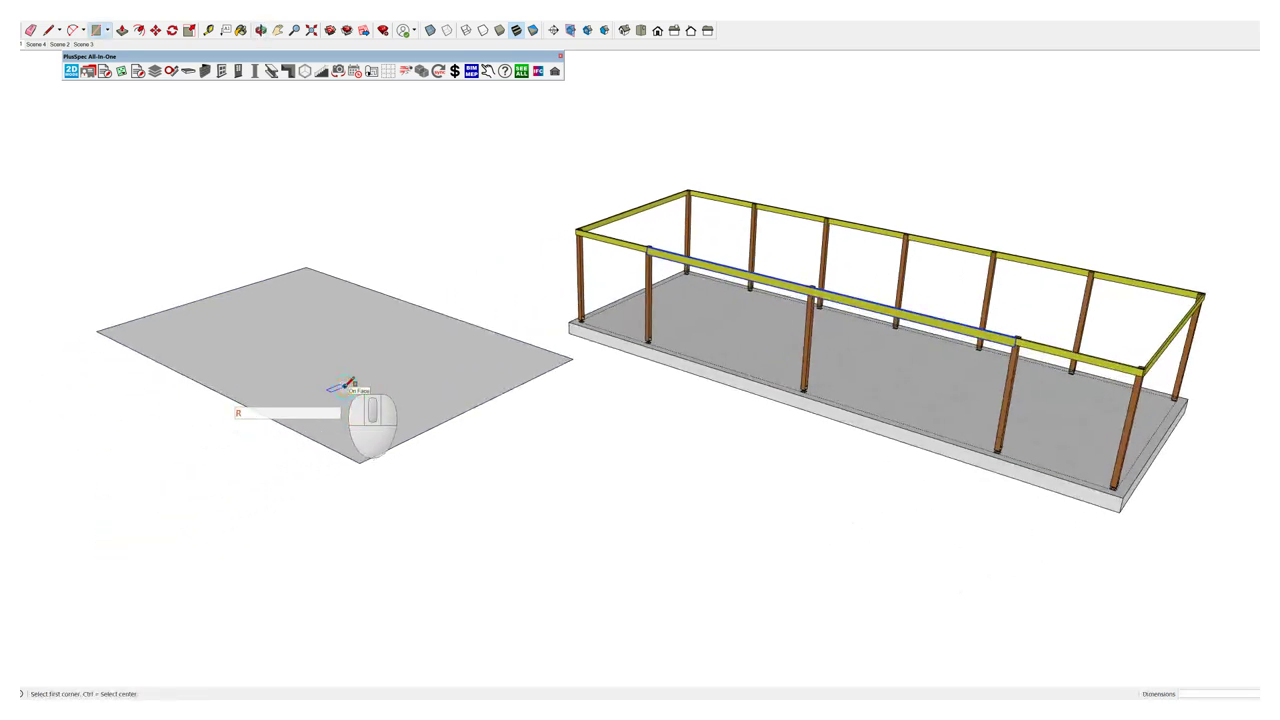
scroll(688, 295, up, 10)
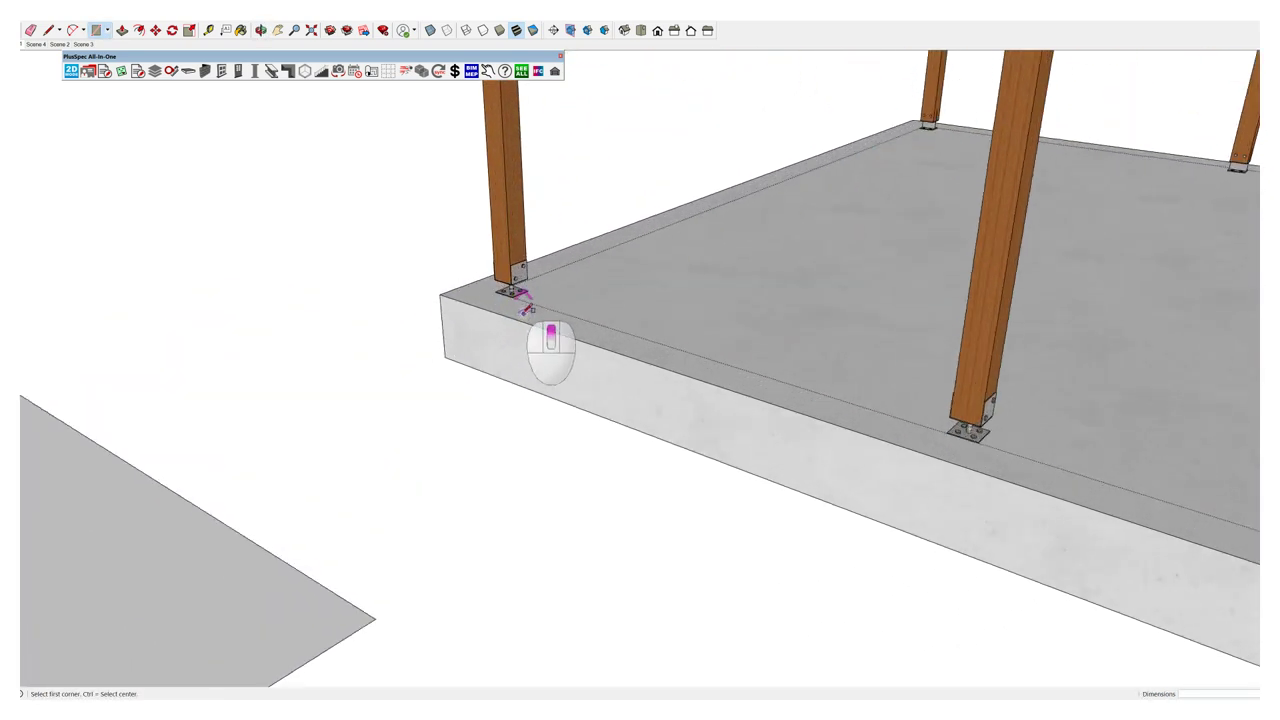
scroll(495, 276, up, 6)
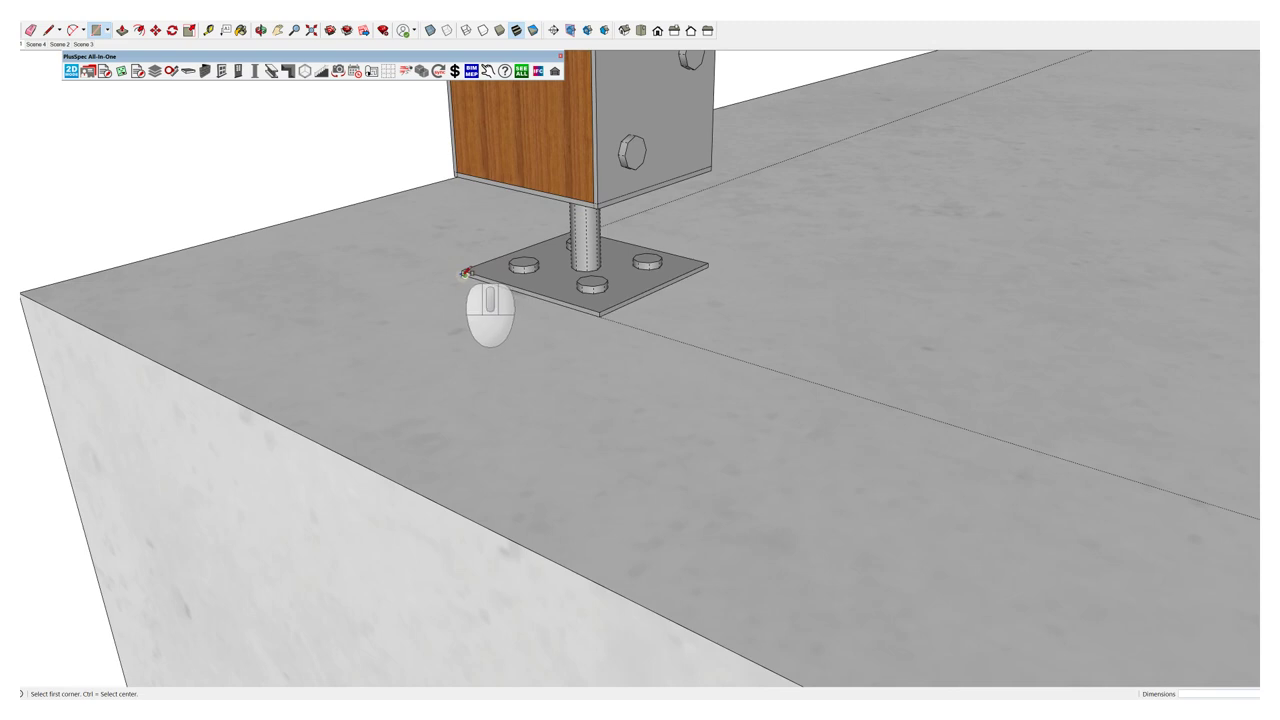
scroll(464, 272, up, 6)
click(463, 268)
scroll(309, 265, down, 12)
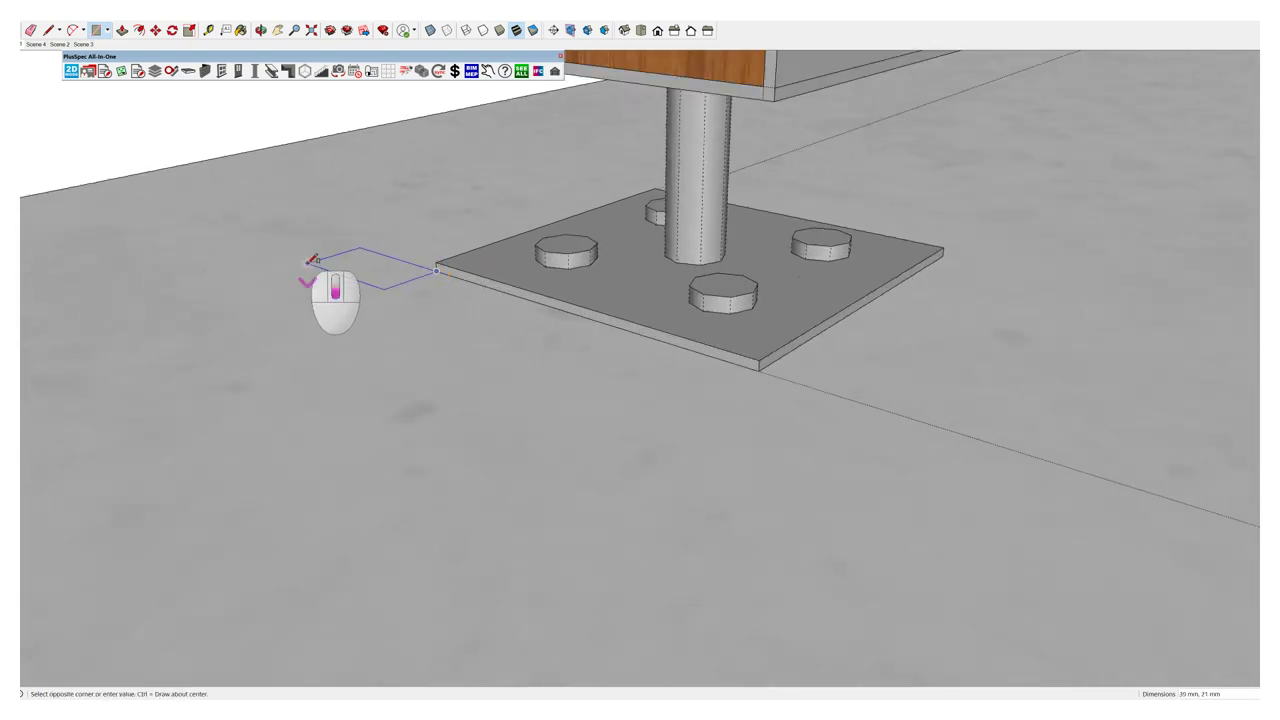
scroll(310, 265, down, 8)
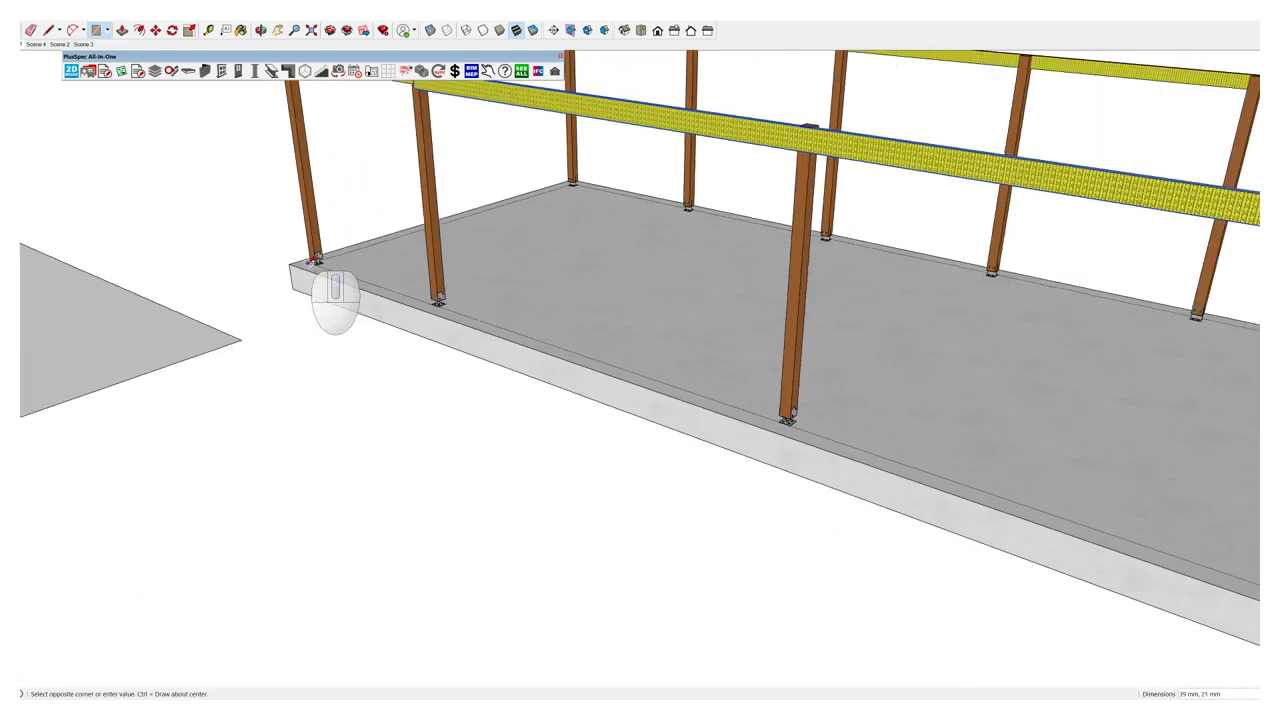
scroll(738, 300, up, 8)
scroll(738, 300, up, 5)
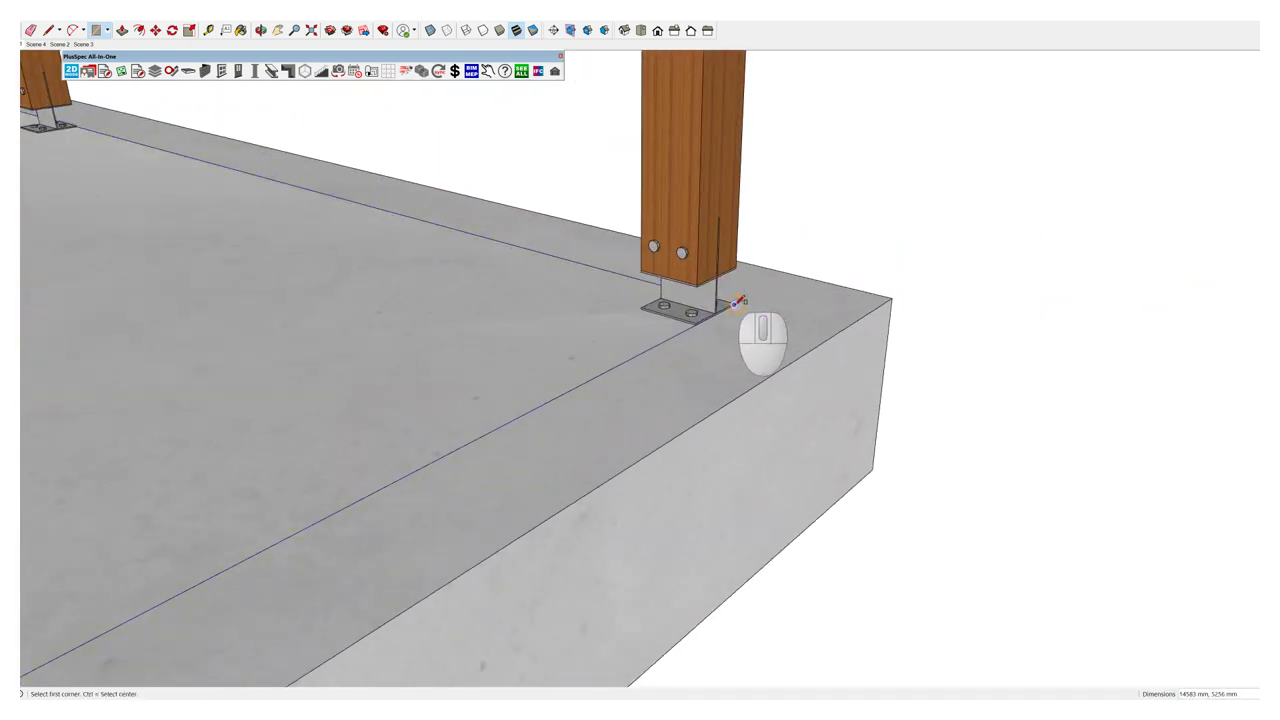
scroll(738, 300, down, 5)
Step: Complete the rectangle at the deck's far corner, spanning the slab between post bases
click(734, 292)
key(space)
scroll(655, 318, down, 3)
scroll(655, 318, down, 2)
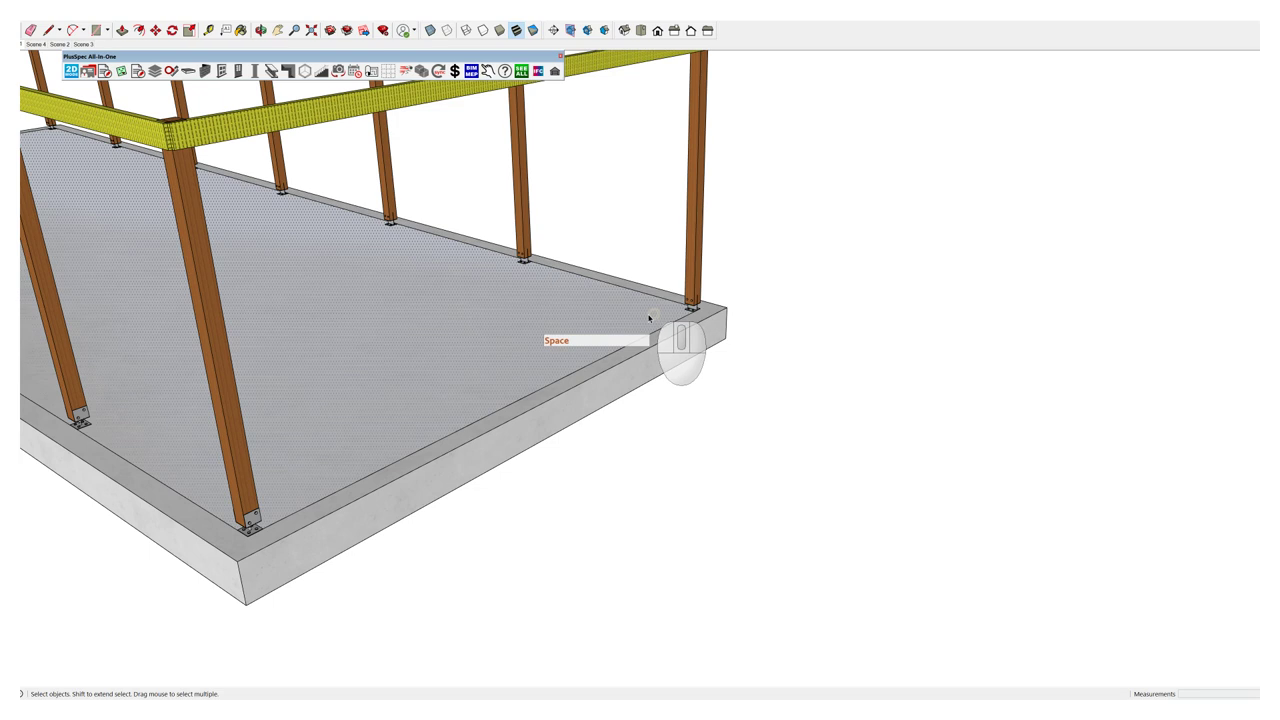
middle_drag(551, 343, 570, 380)
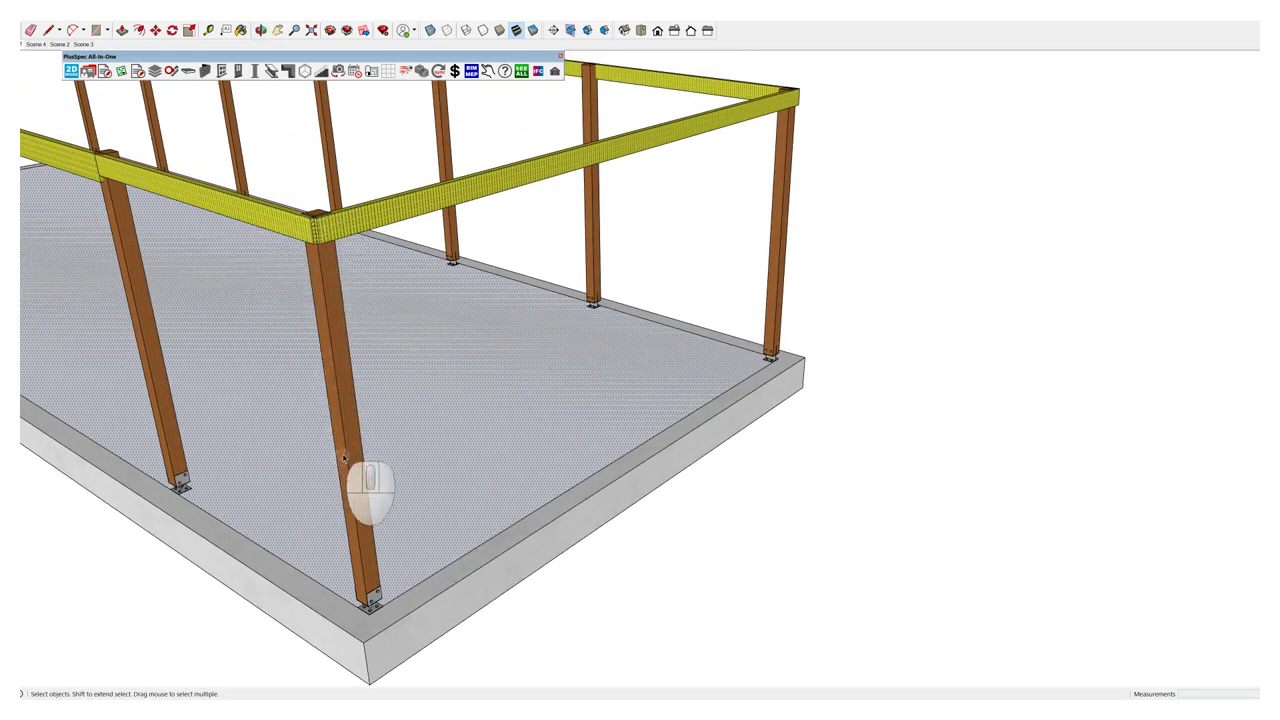
scroll(360, 260, up, 2)
scroll(349, 251, down, 3)
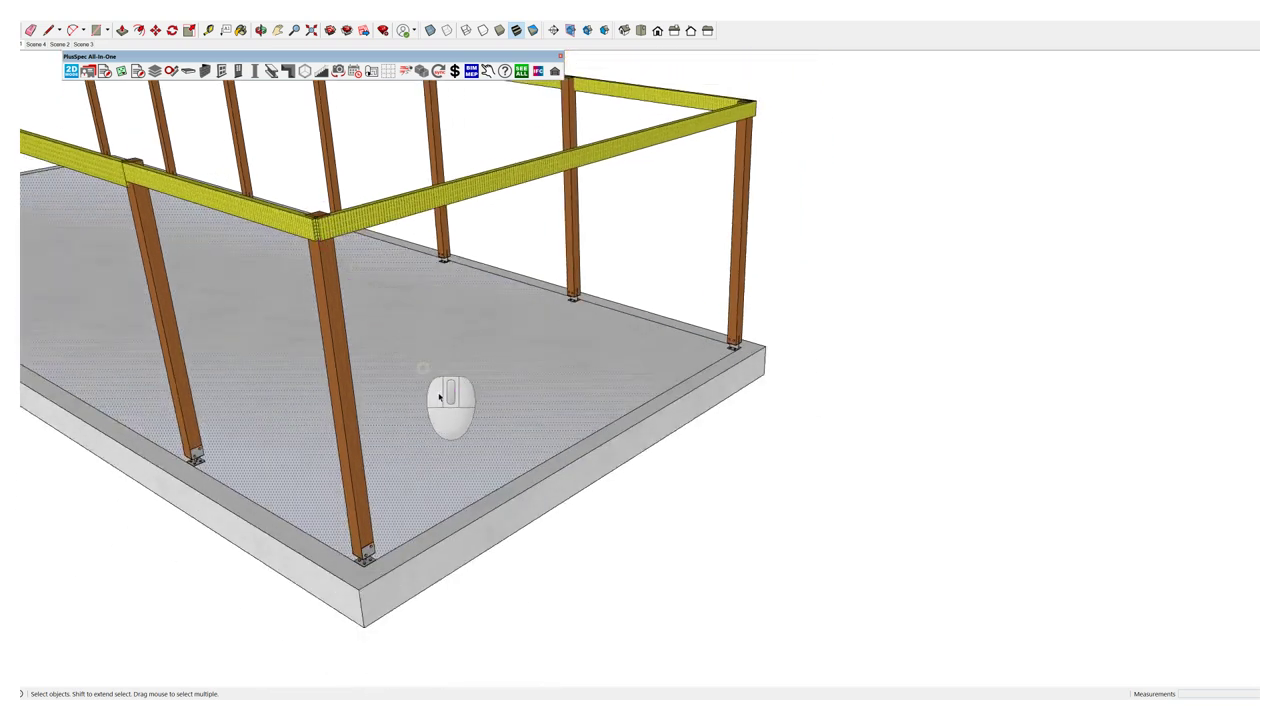
Step: Copy the rectangle 2740 mm up the blue axis onto the beams and reselect it
key(m)
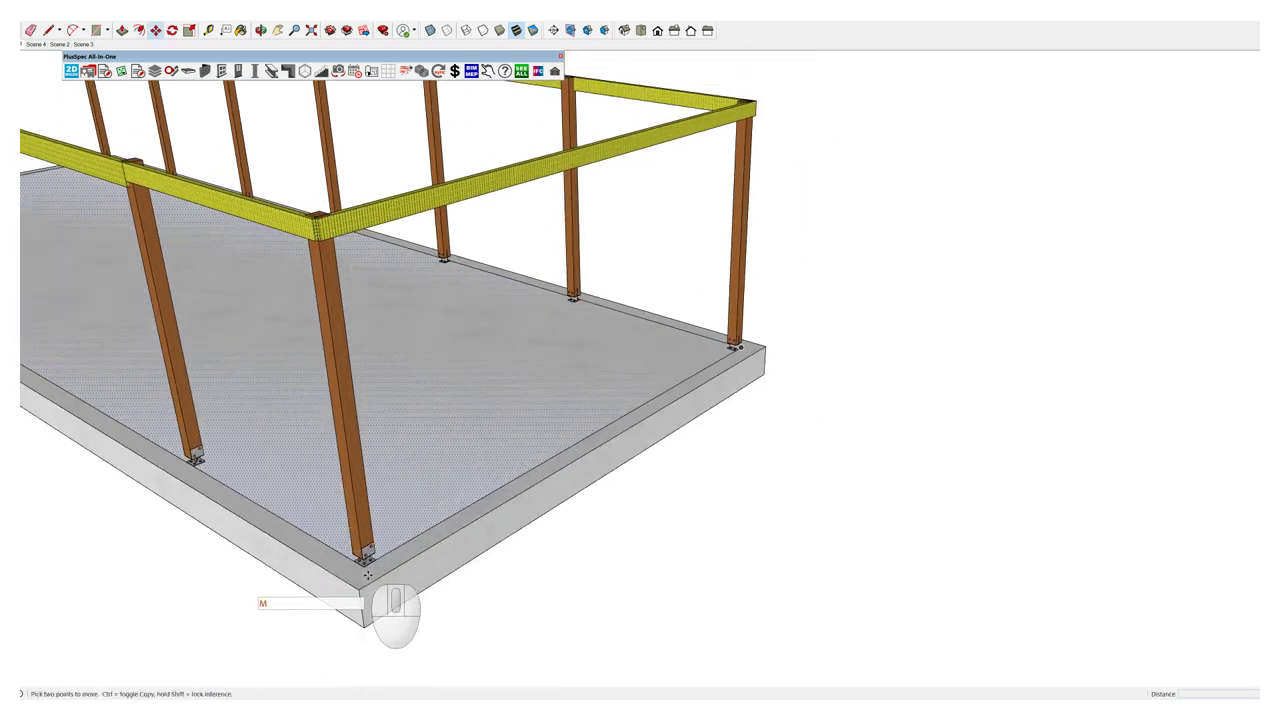
key(ctrl)
click(365, 568)
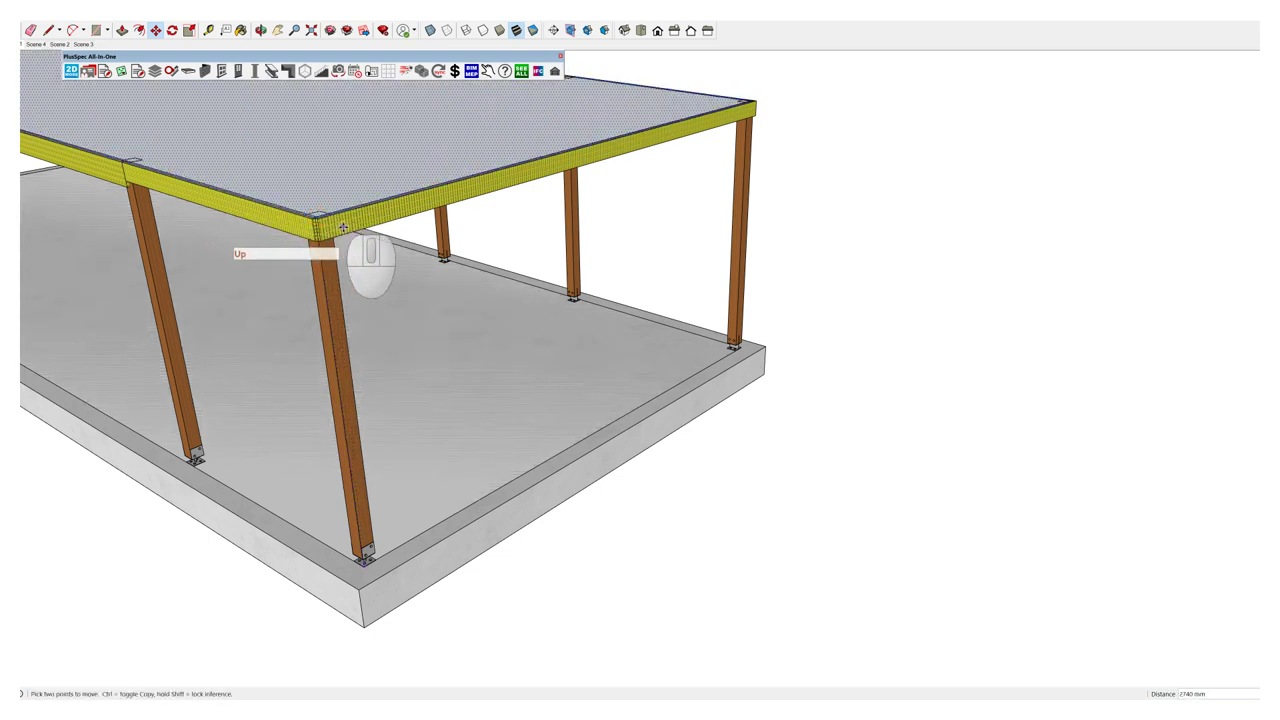
scroll(330, 215, up, 5)
scroll(519, 472, up, 3)
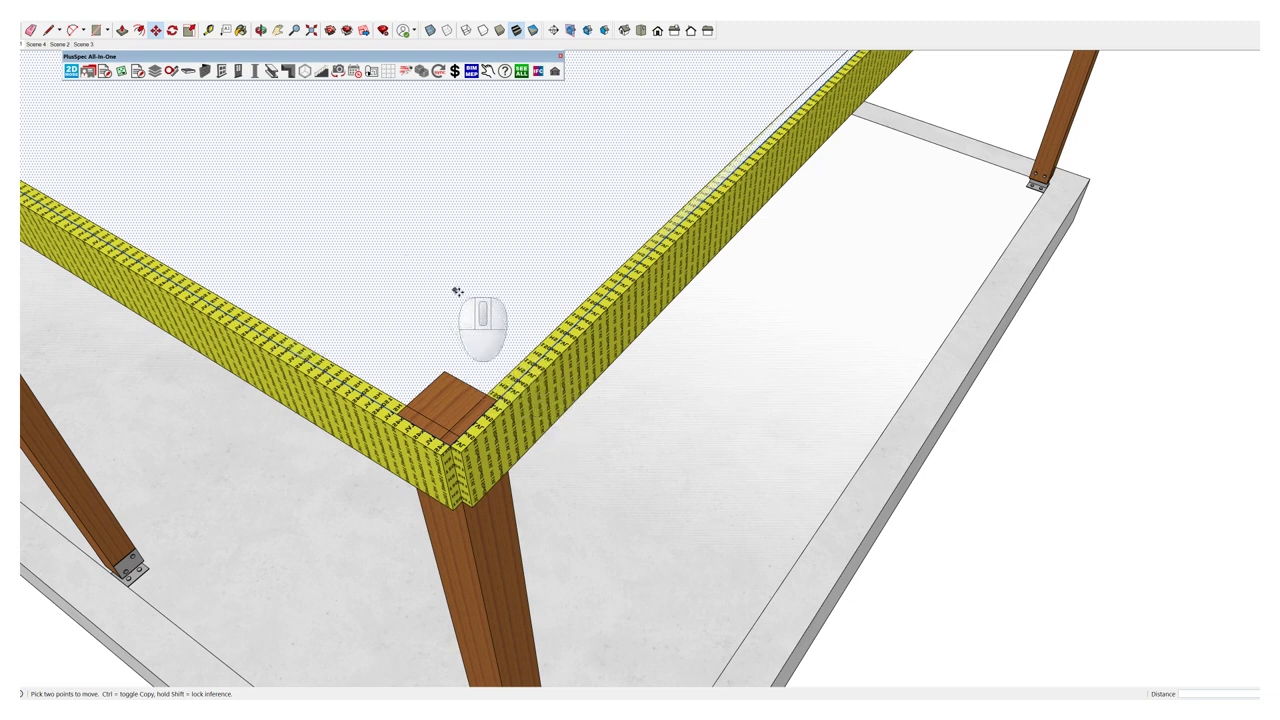
click(548, 364)
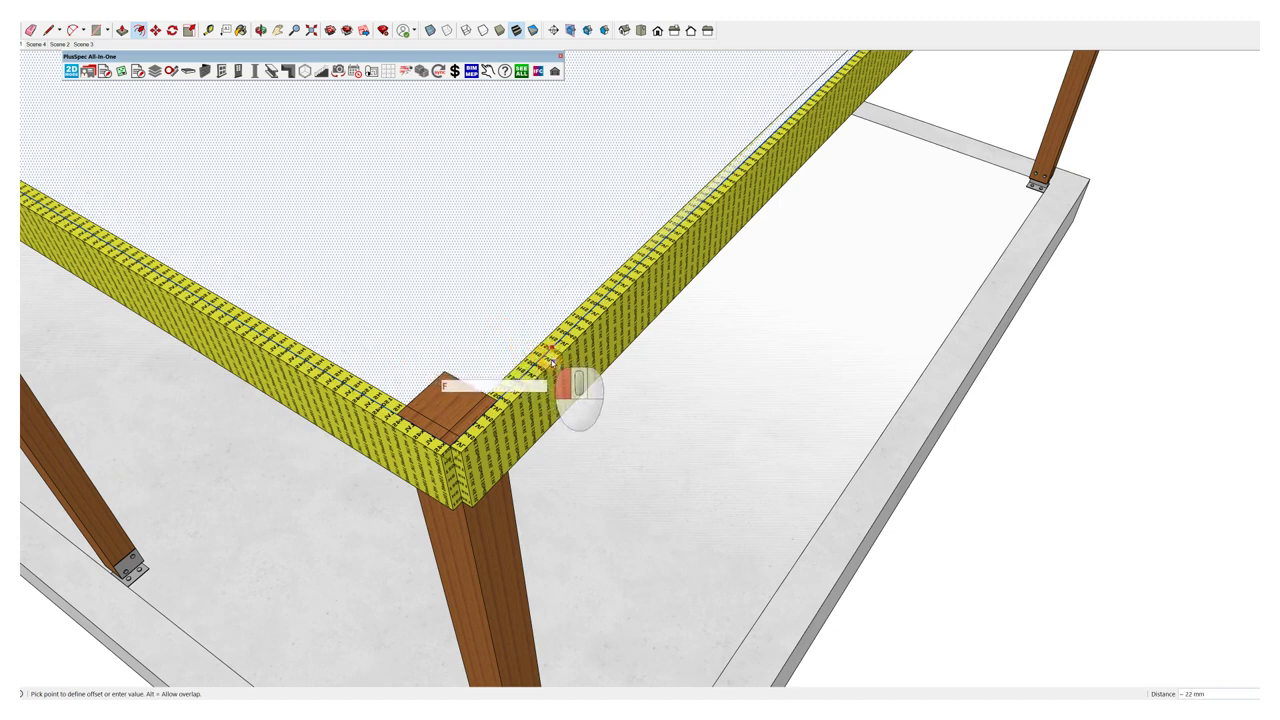
key(space)
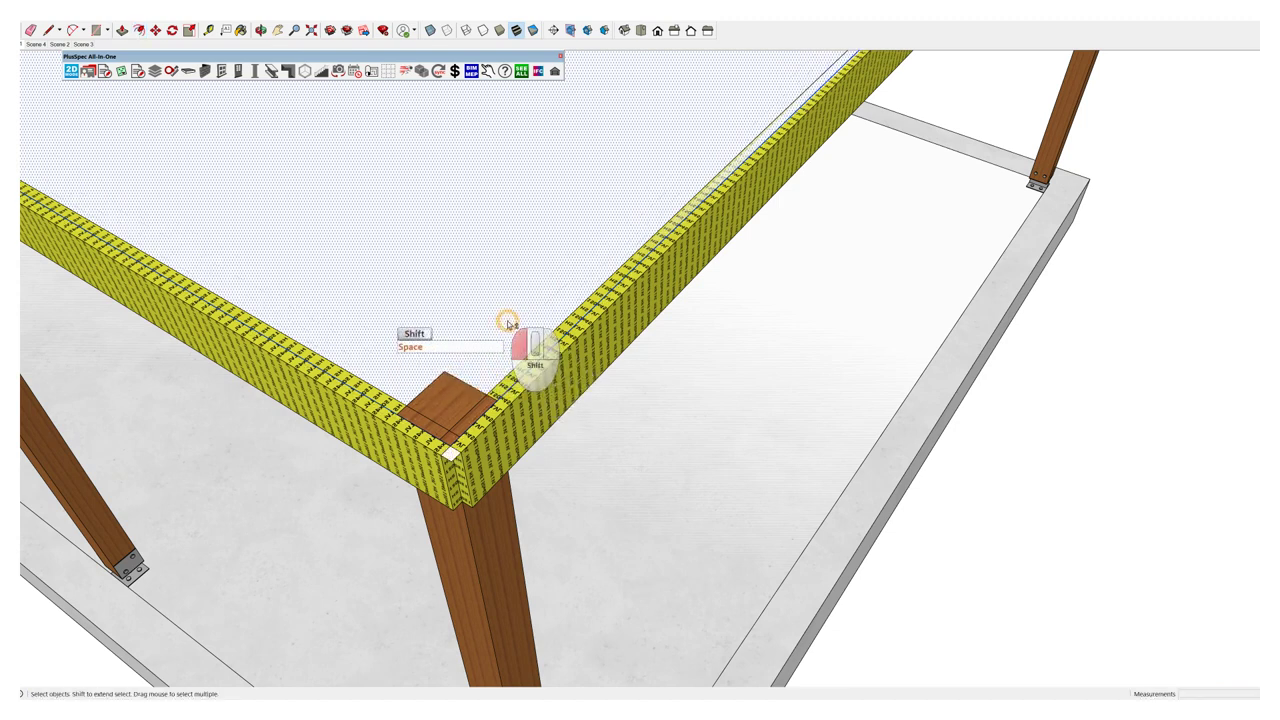
shift+click(508, 323)
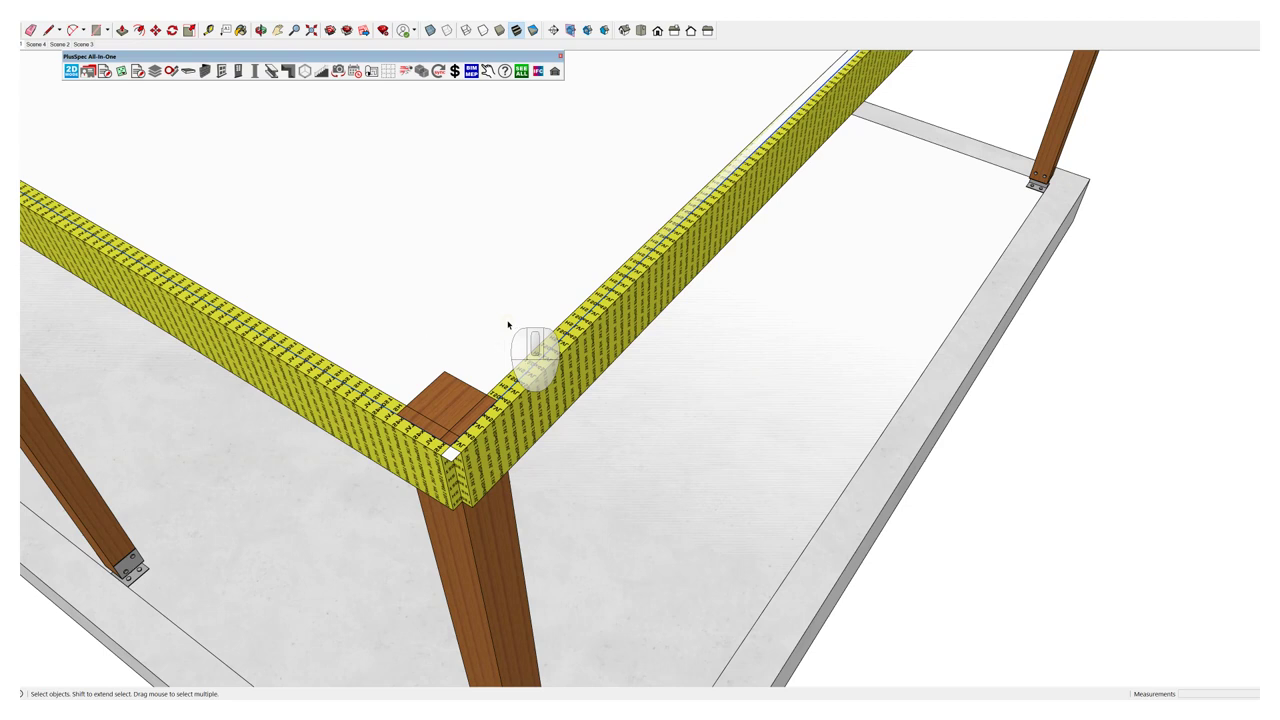
shift+click(514, 326)
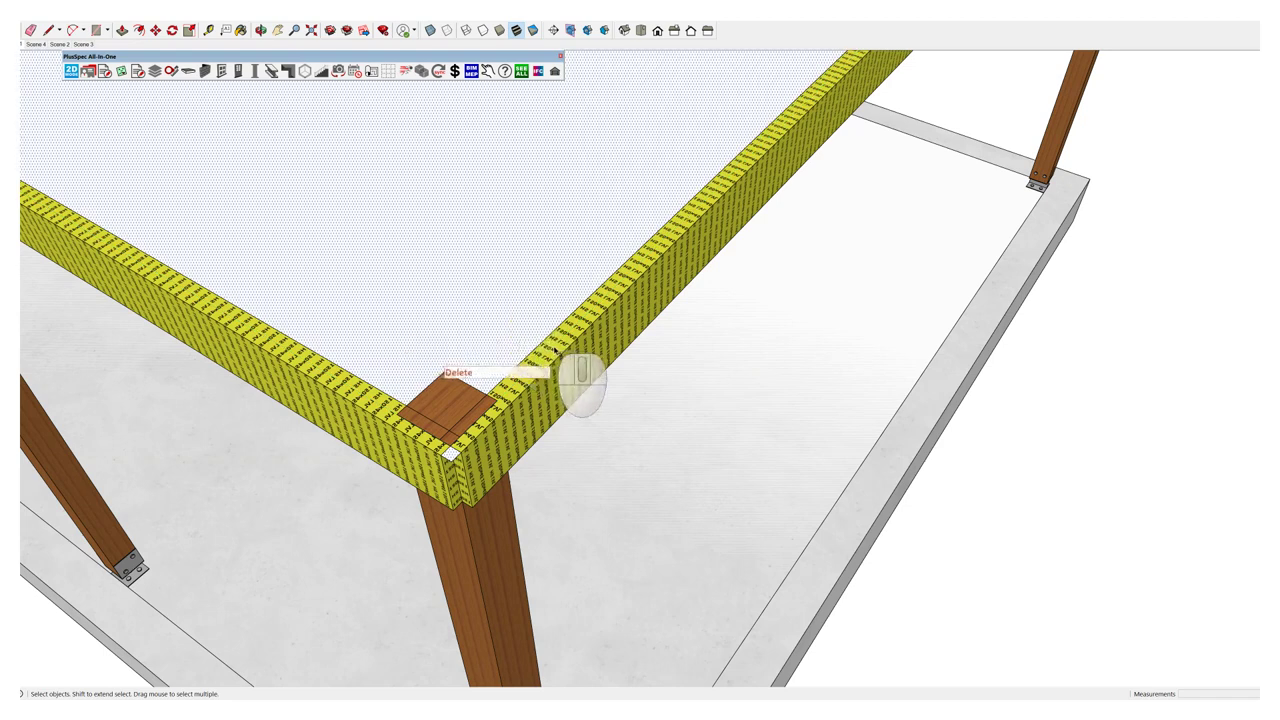
middle_drag(520, 360, 528, 365)
middle_drag(466, 471, 650, 495)
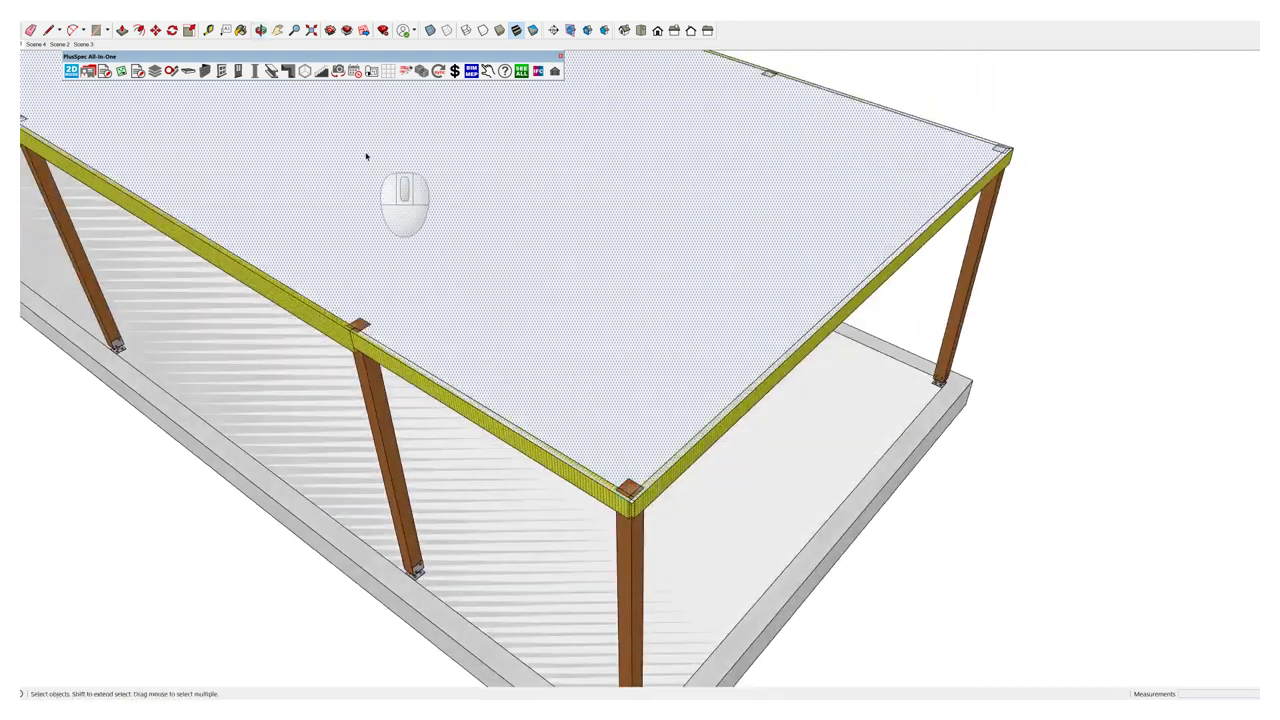
Step: Apply Create Roof to the raised face, keeping Hip Roof defaults: 25°, Metal, 600 mm boxed eaves
right_click(488, 259)
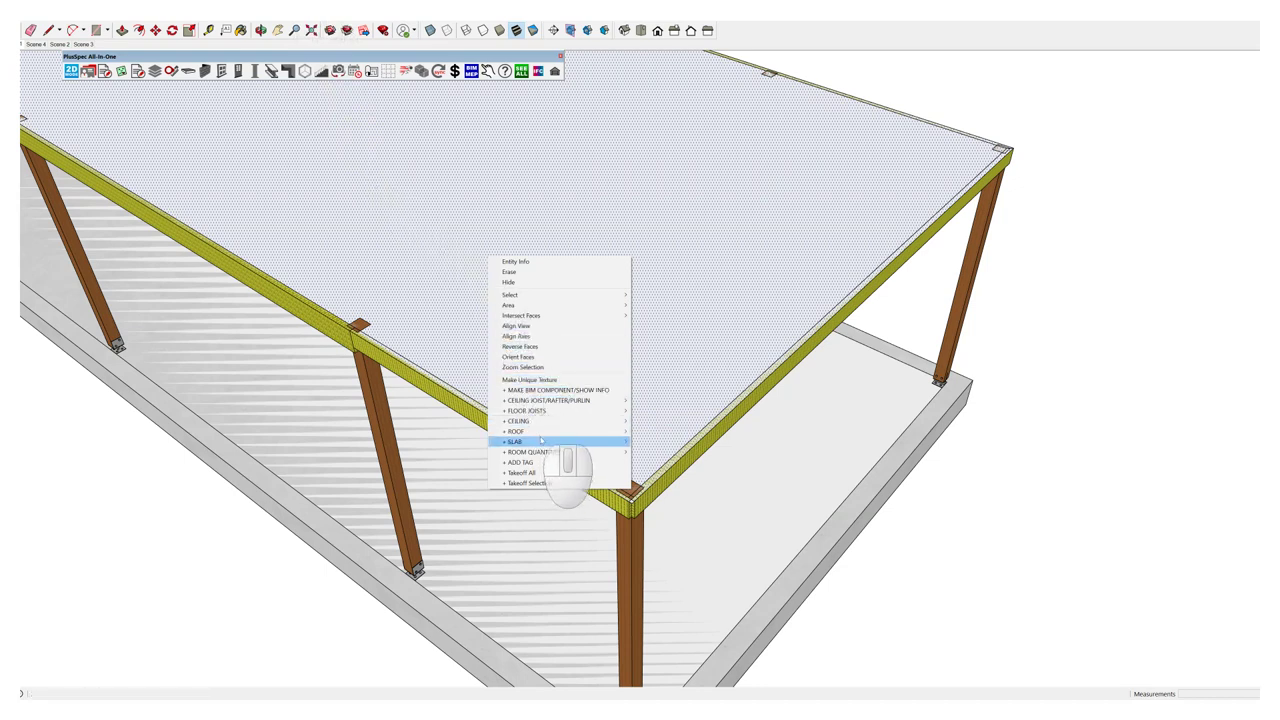
mouse_move(540, 433)
click(658, 431)
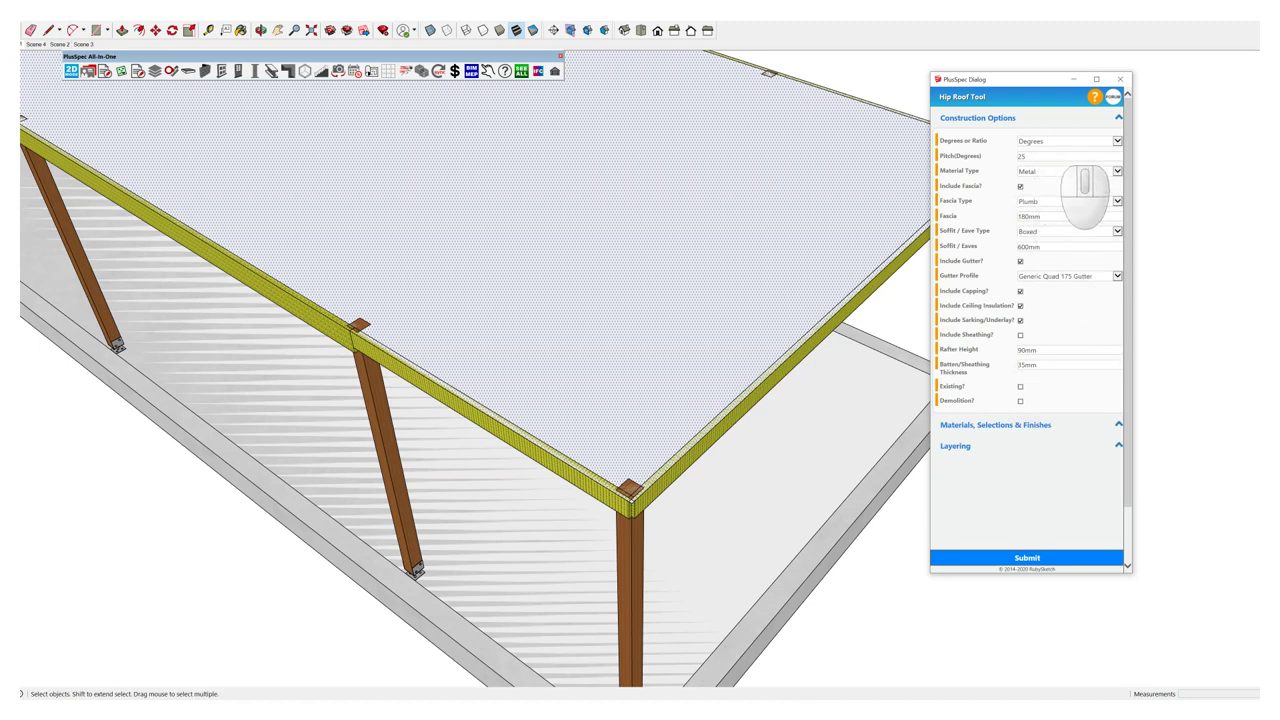
click(1027, 557)
middle_drag(678, 462, 487, 320)
Step: Open the roof group, select the inner sarking layer and delete it
key(space)
click(463, 261)
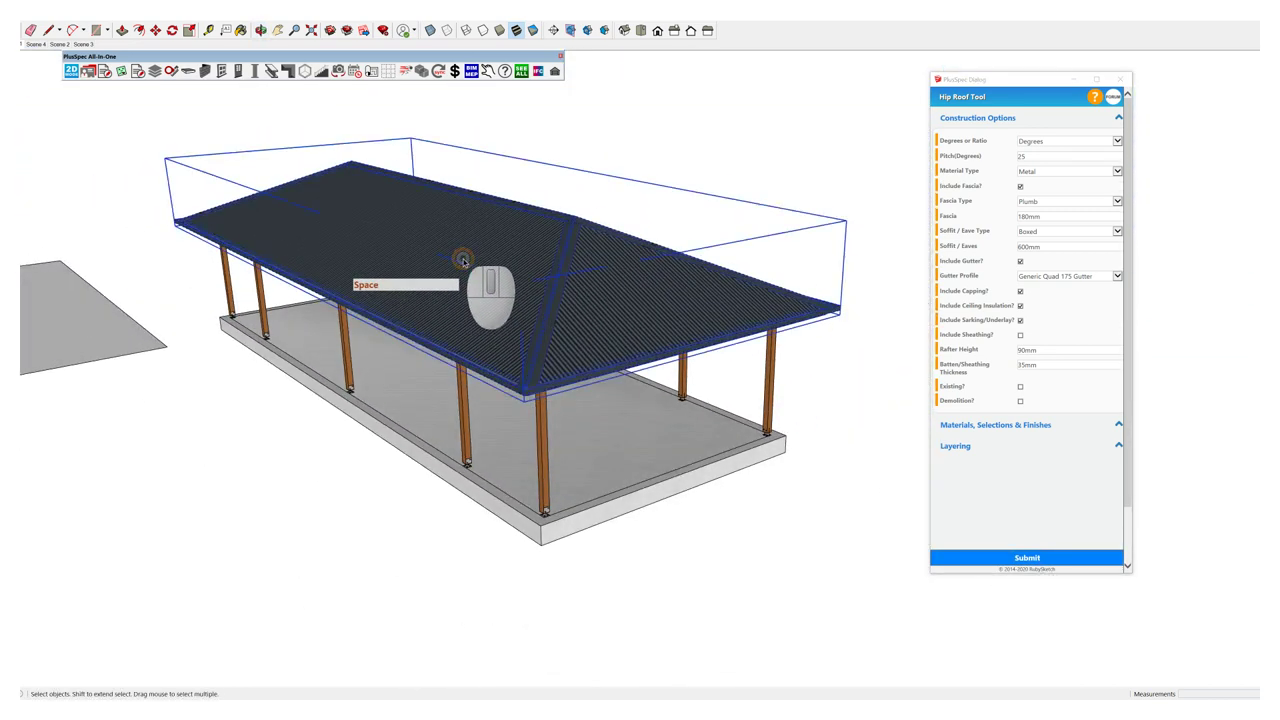
double_click(463, 261)
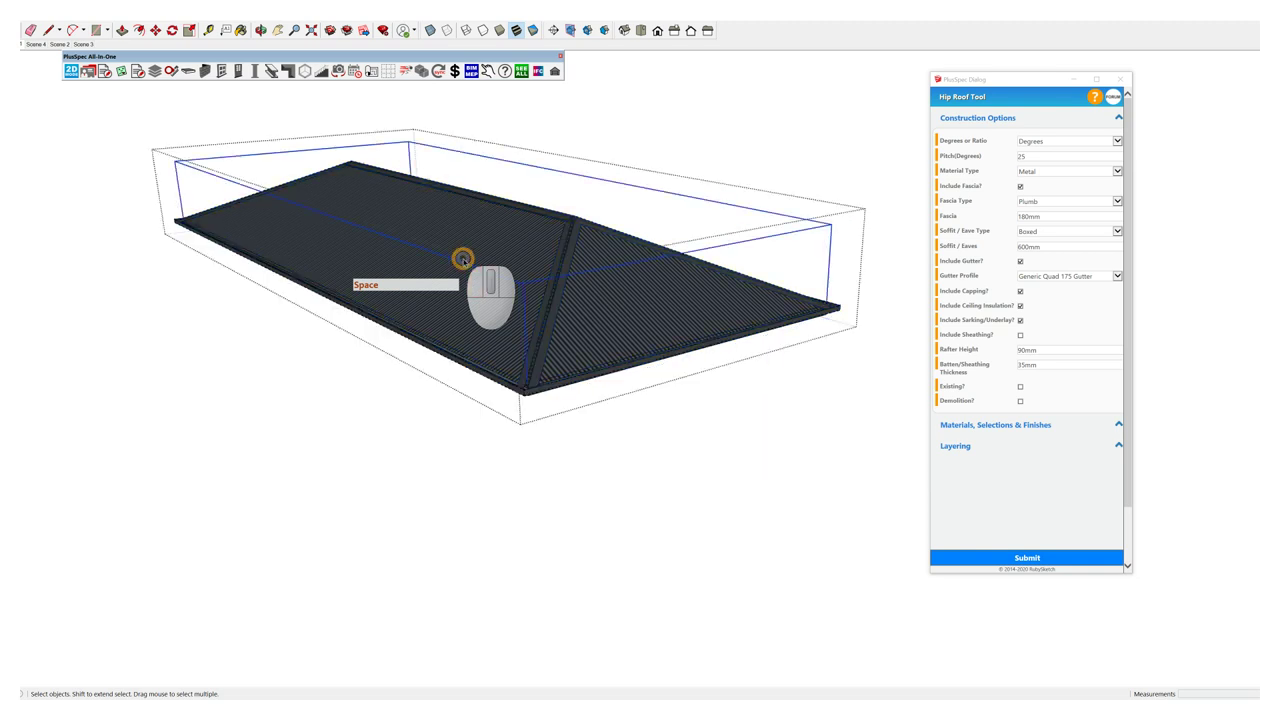
double_click(479, 255)
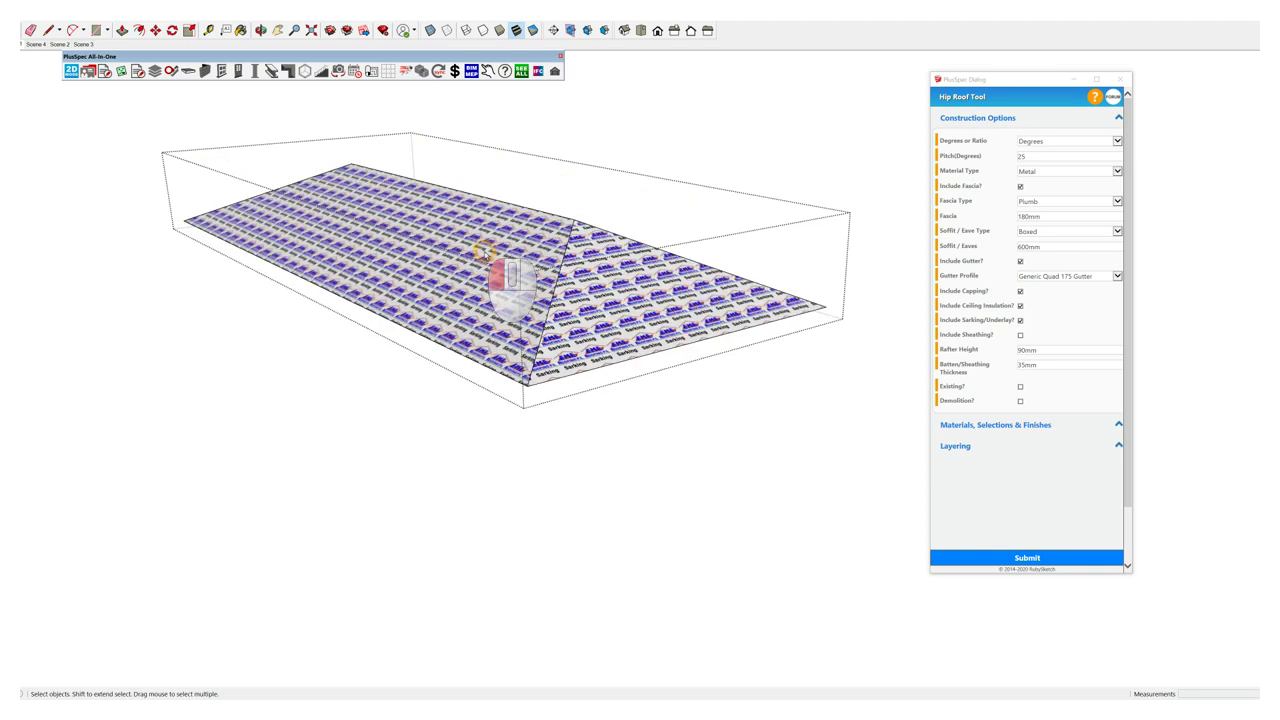
click(274, 320)
scroll(521, 265, up, 3)
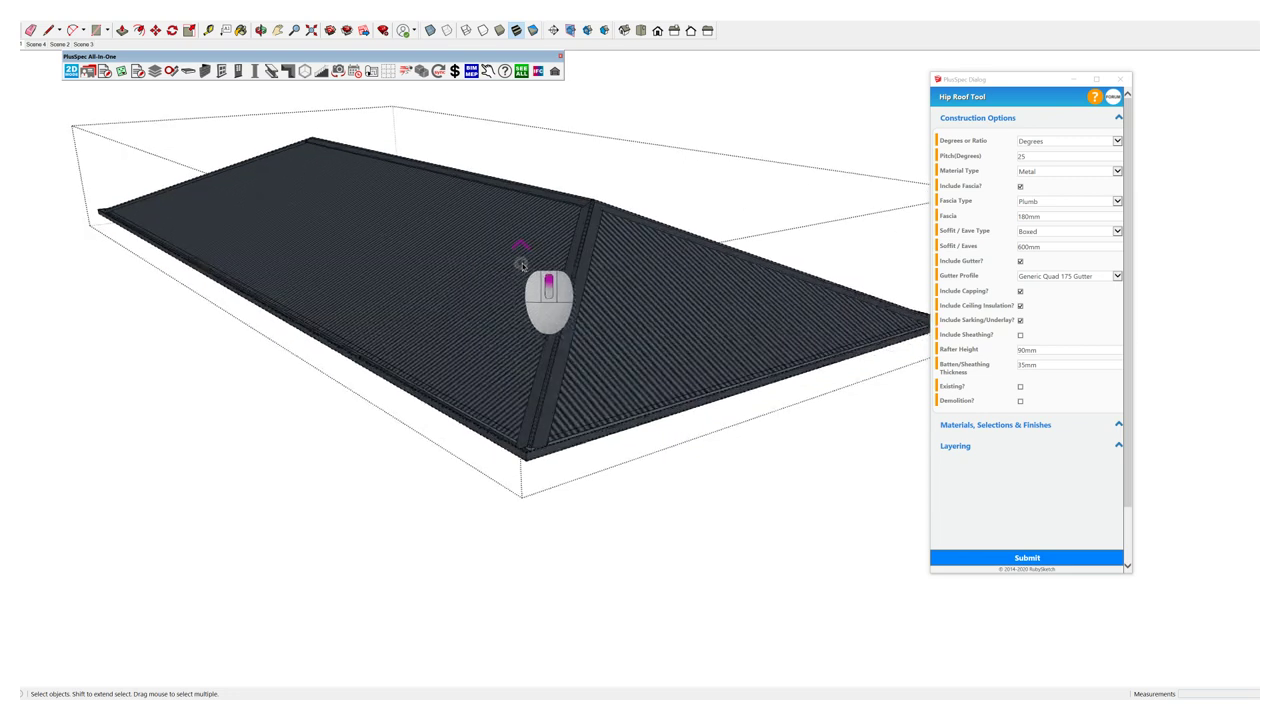
double_click(545, 243)
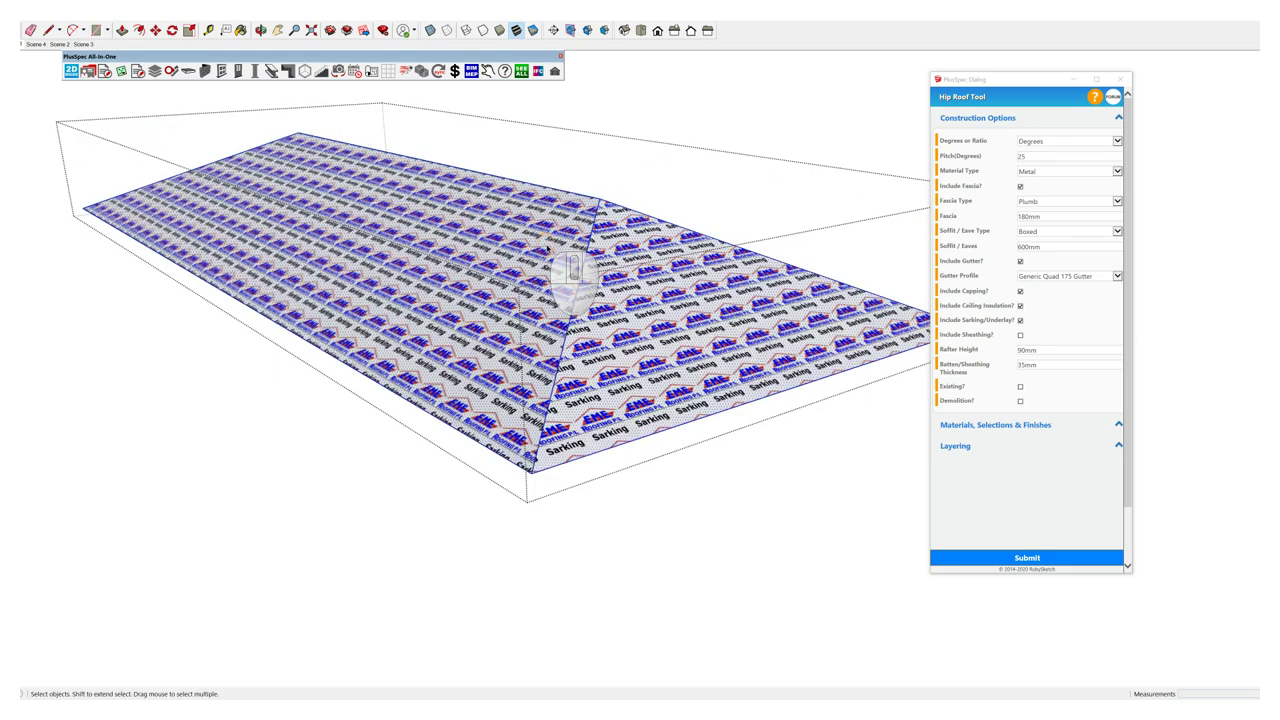
scroll(547, 248, down, 3)
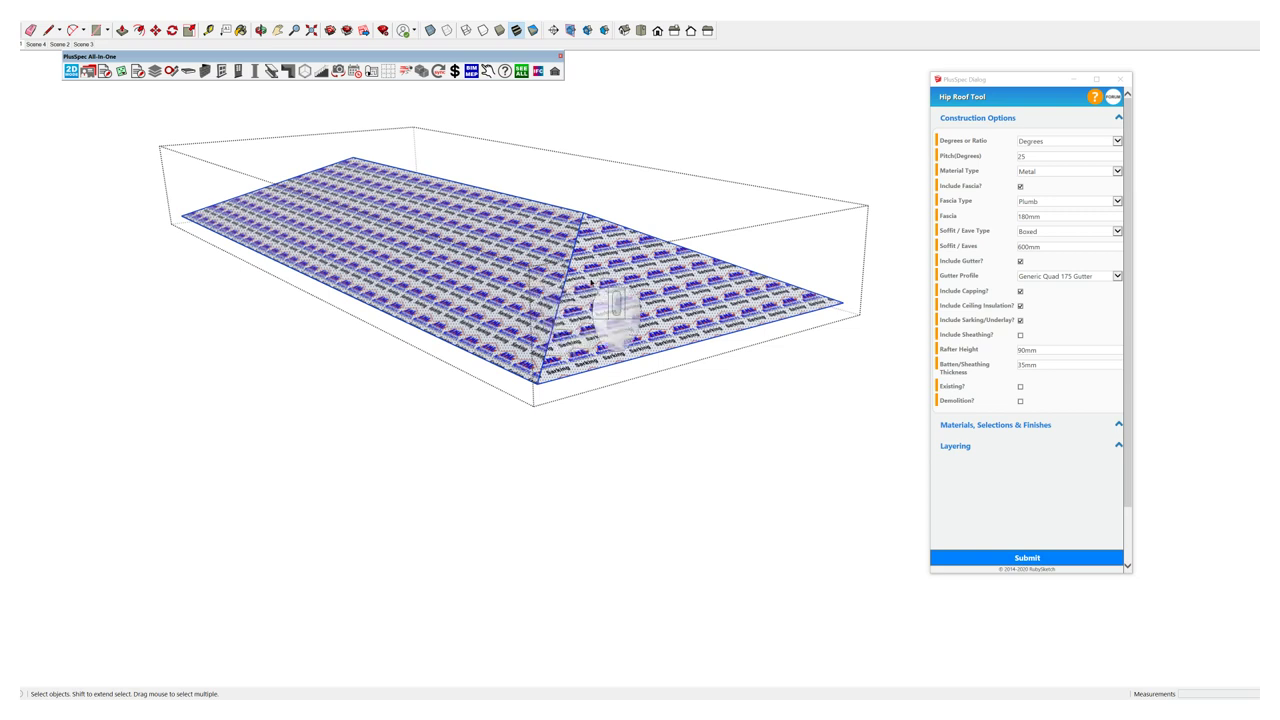
key(Delete)
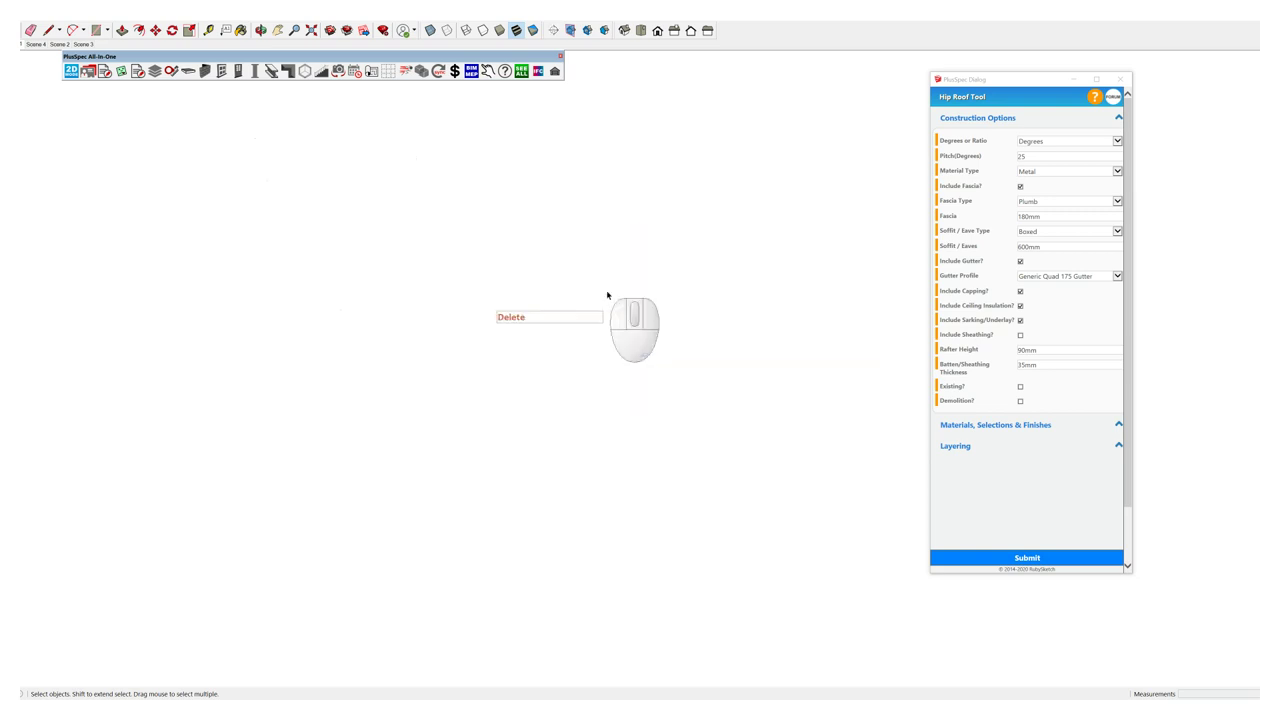
key(Escape)
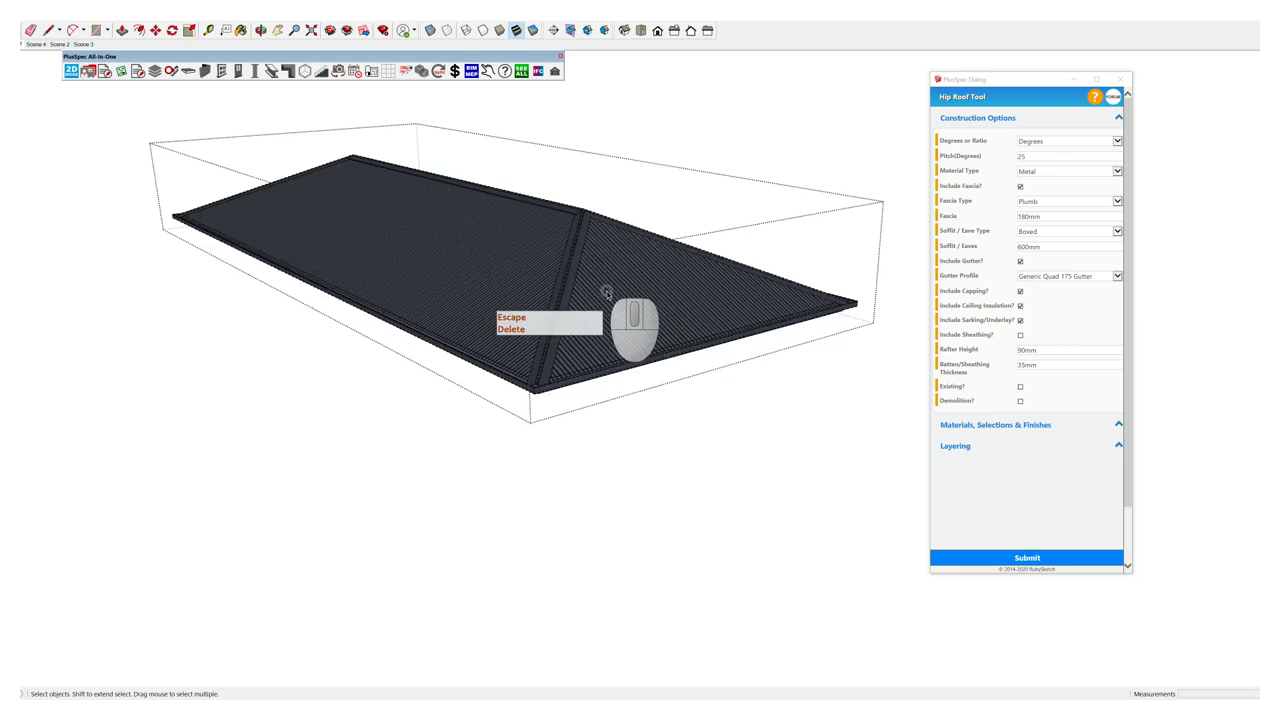
click(533, 286)
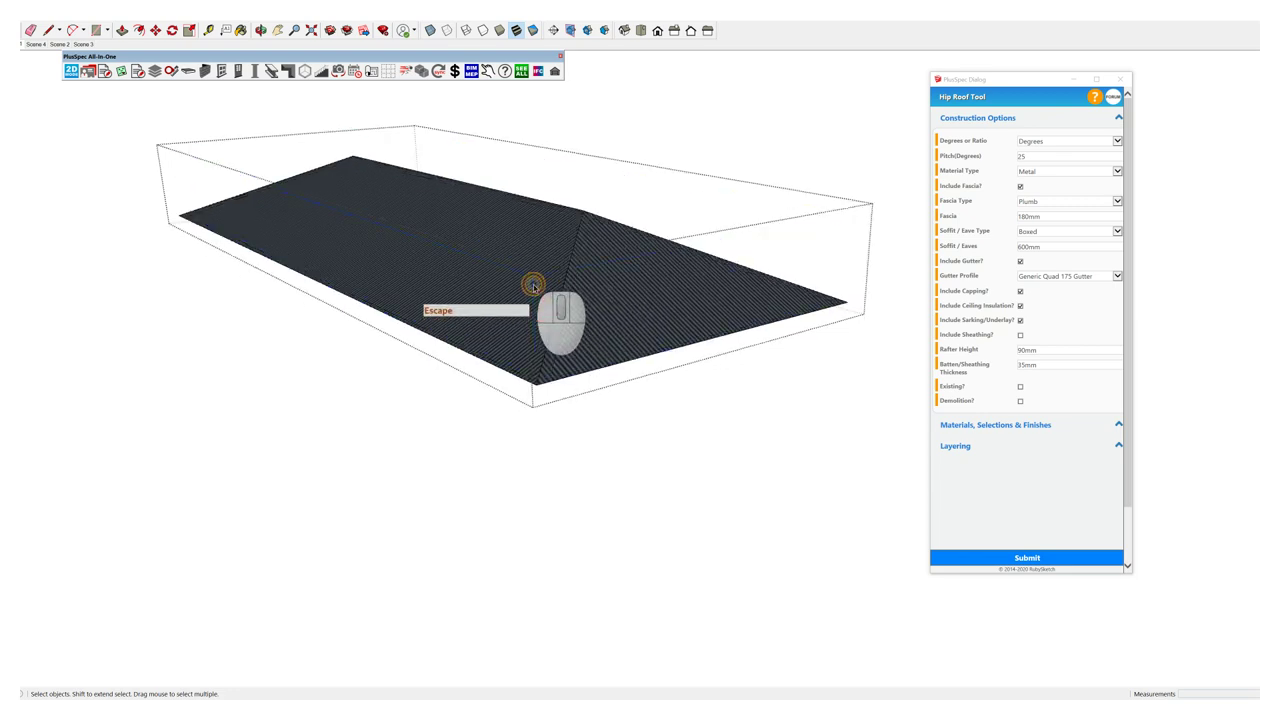
scroll(533, 286, up, 3)
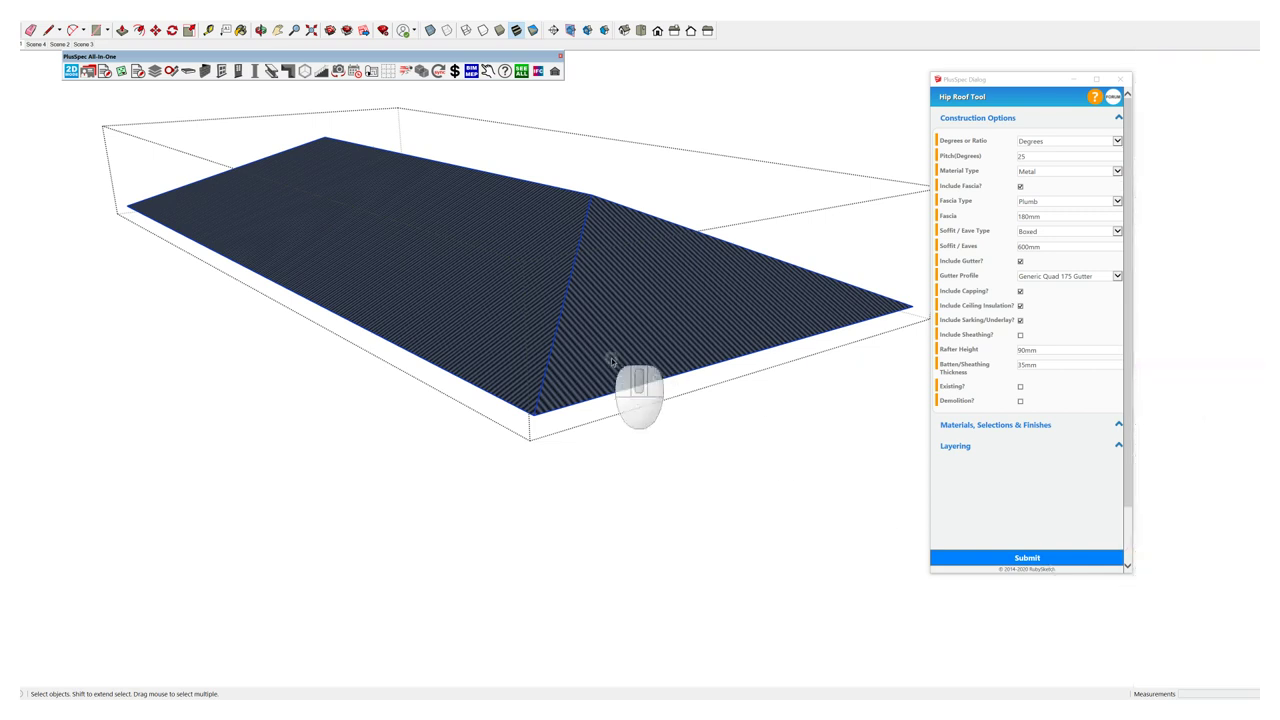
mouse_move(607, 298)
middle_down()
mouse_move(600, 314)
mouse_move(634, 302)
middle_up()
Step: Run Create Roof Framing on the hip roof, reviewing 600 mm spacing and 90x45 H2 rafters
right_click(636, 300)
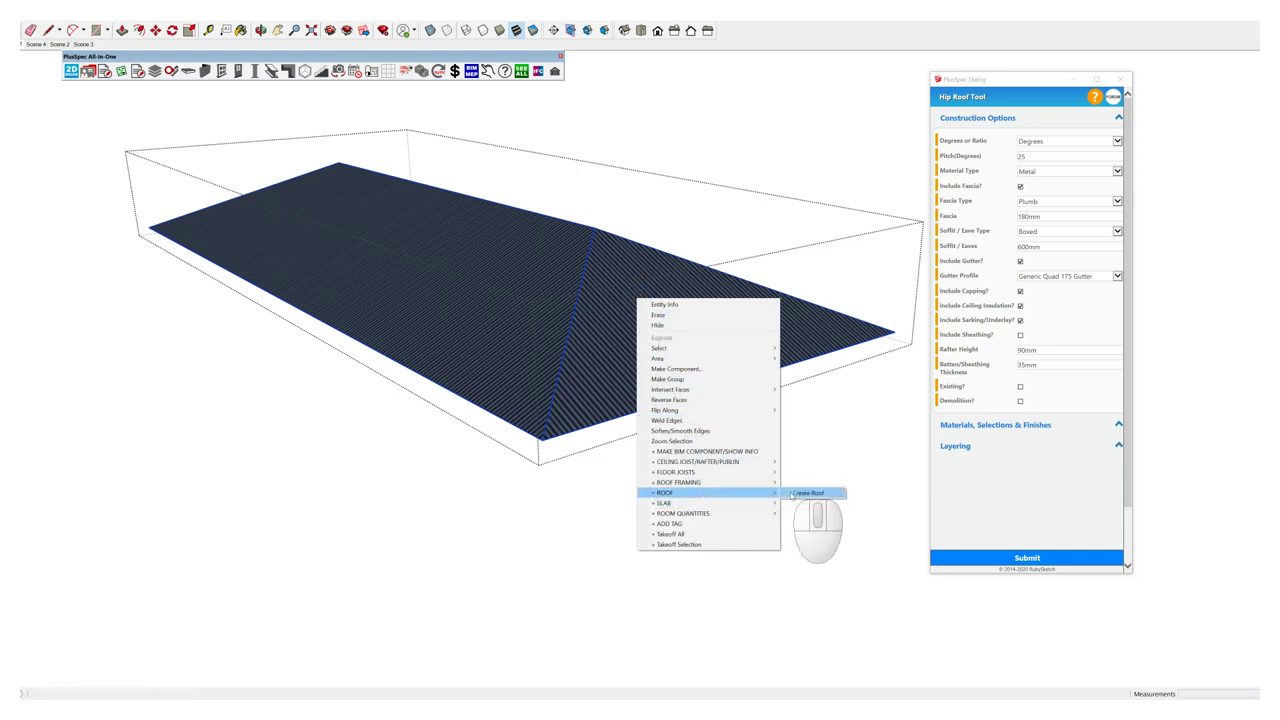
click(713, 482)
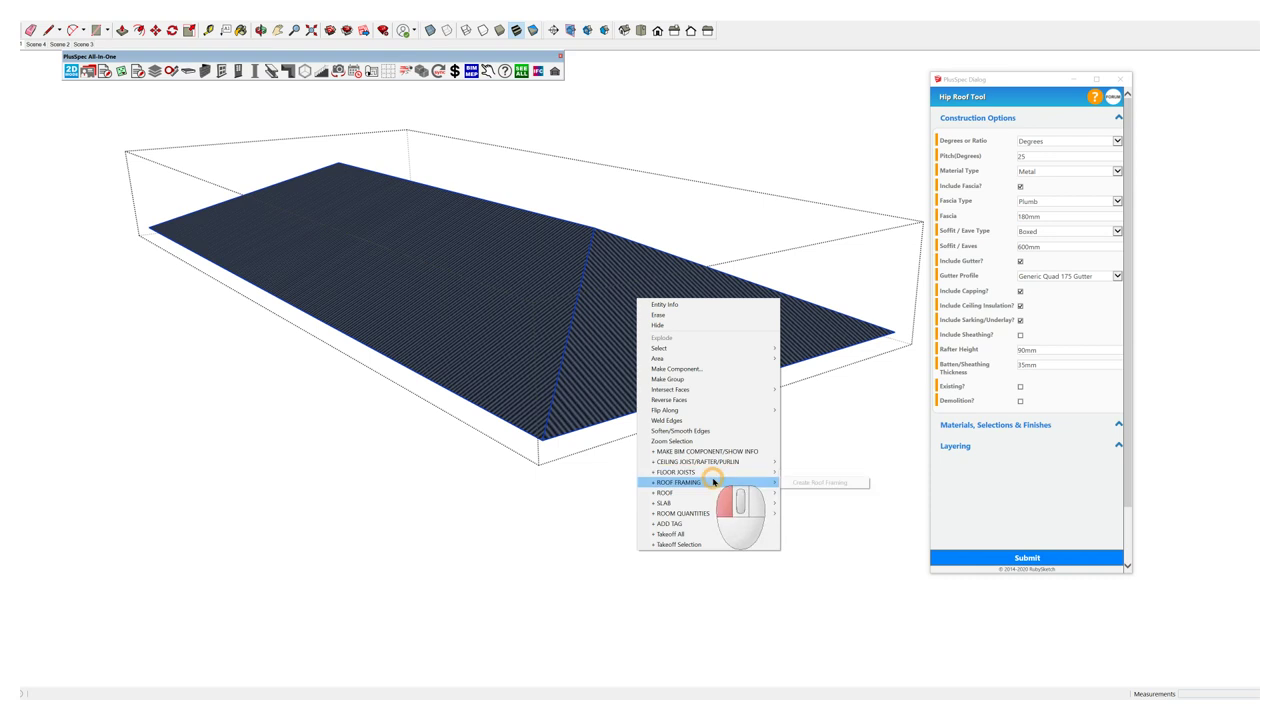
click(819, 483)
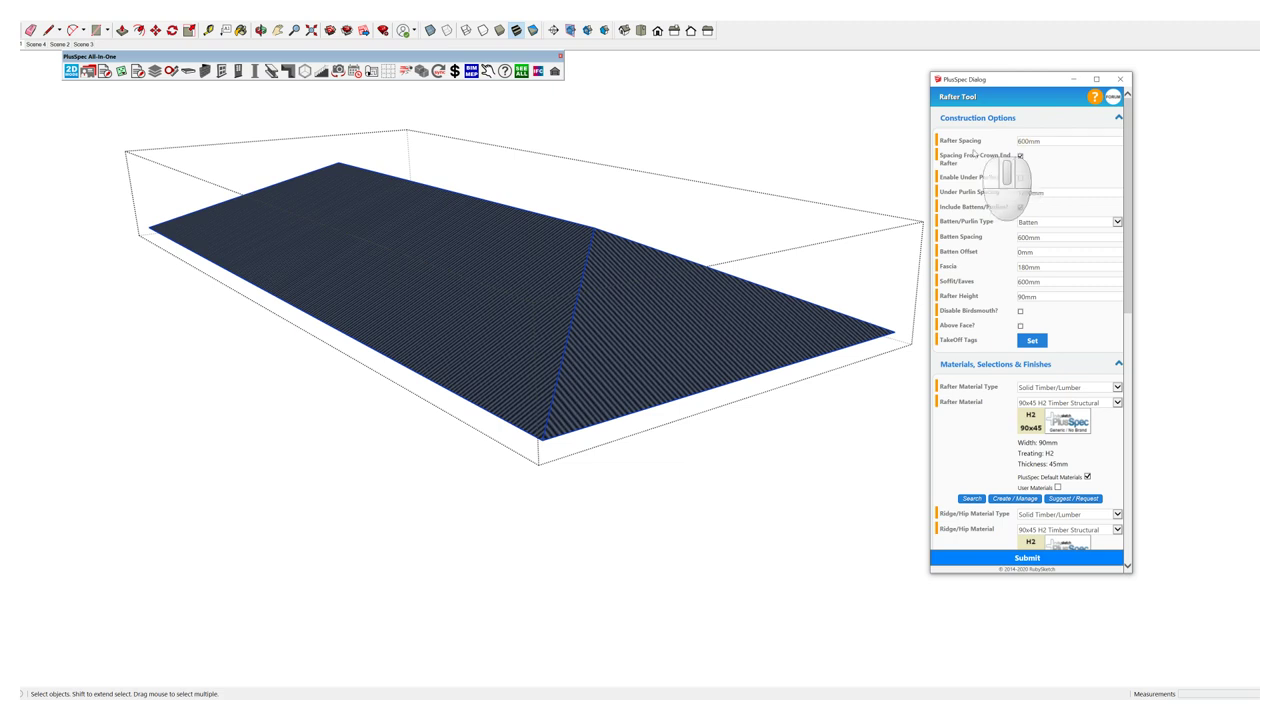
mouse_move(942, 148)
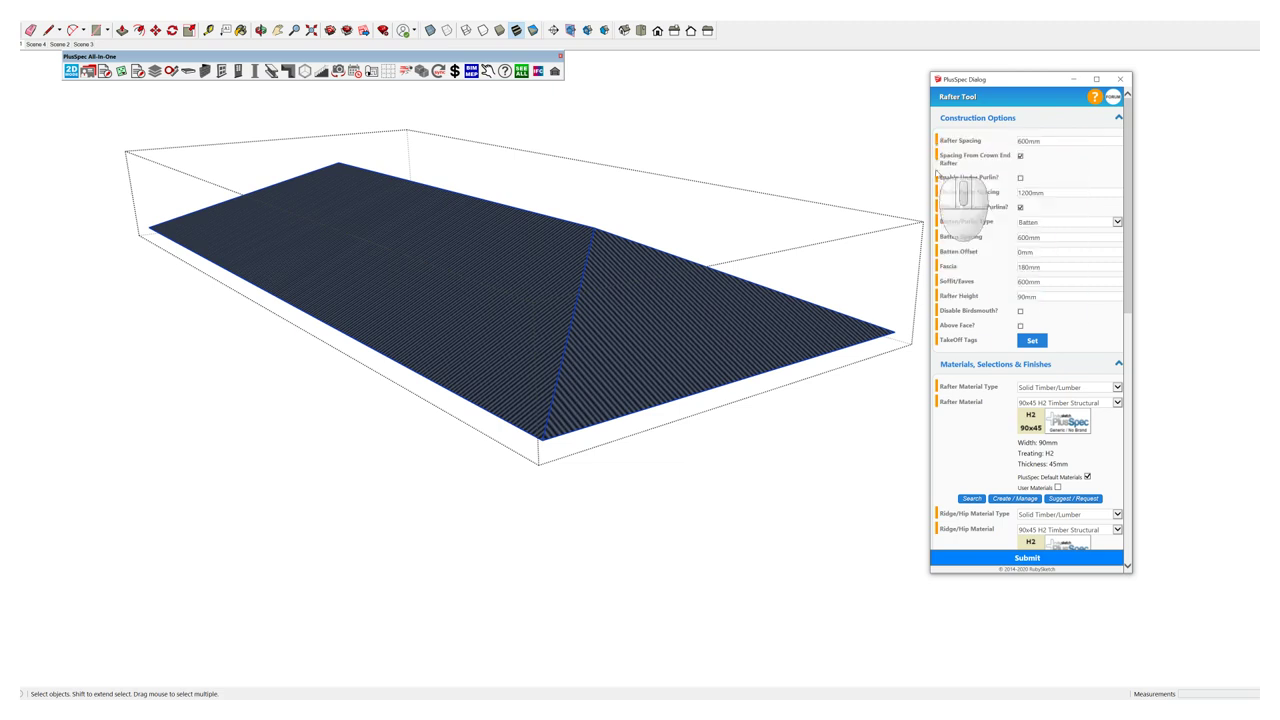
mouse_move(938, 189)
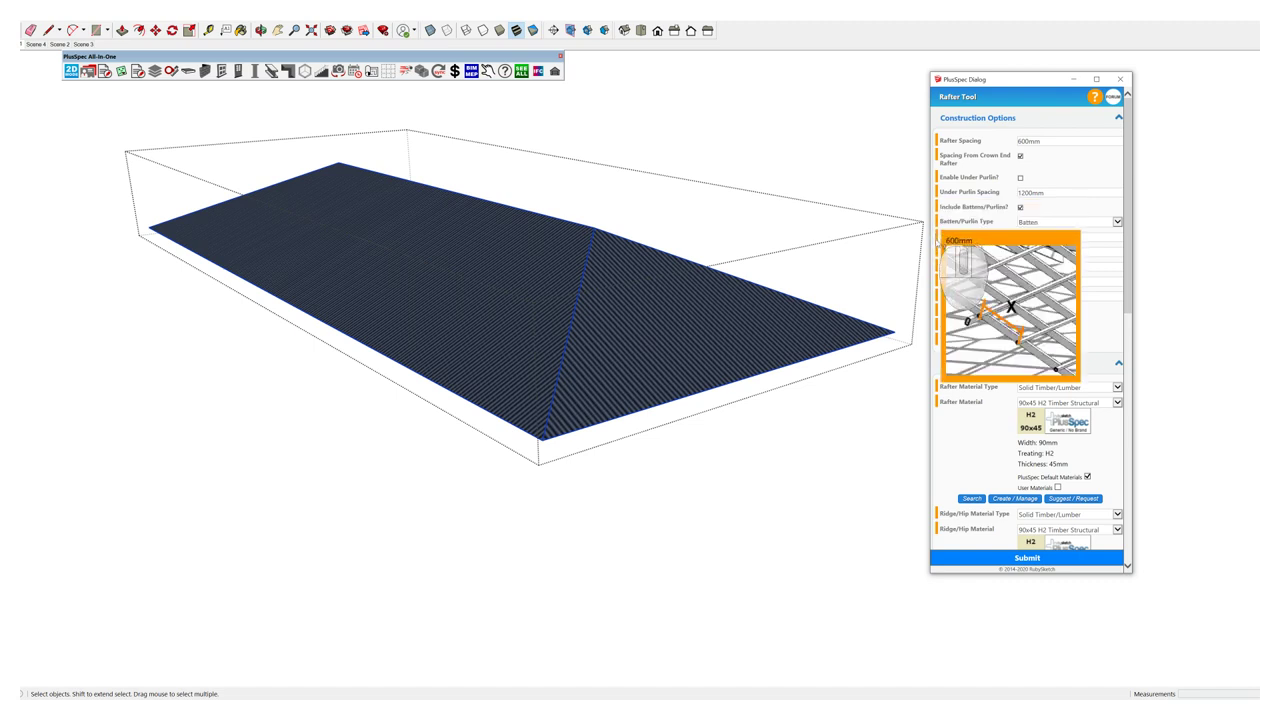
mouse_move(937, 254)
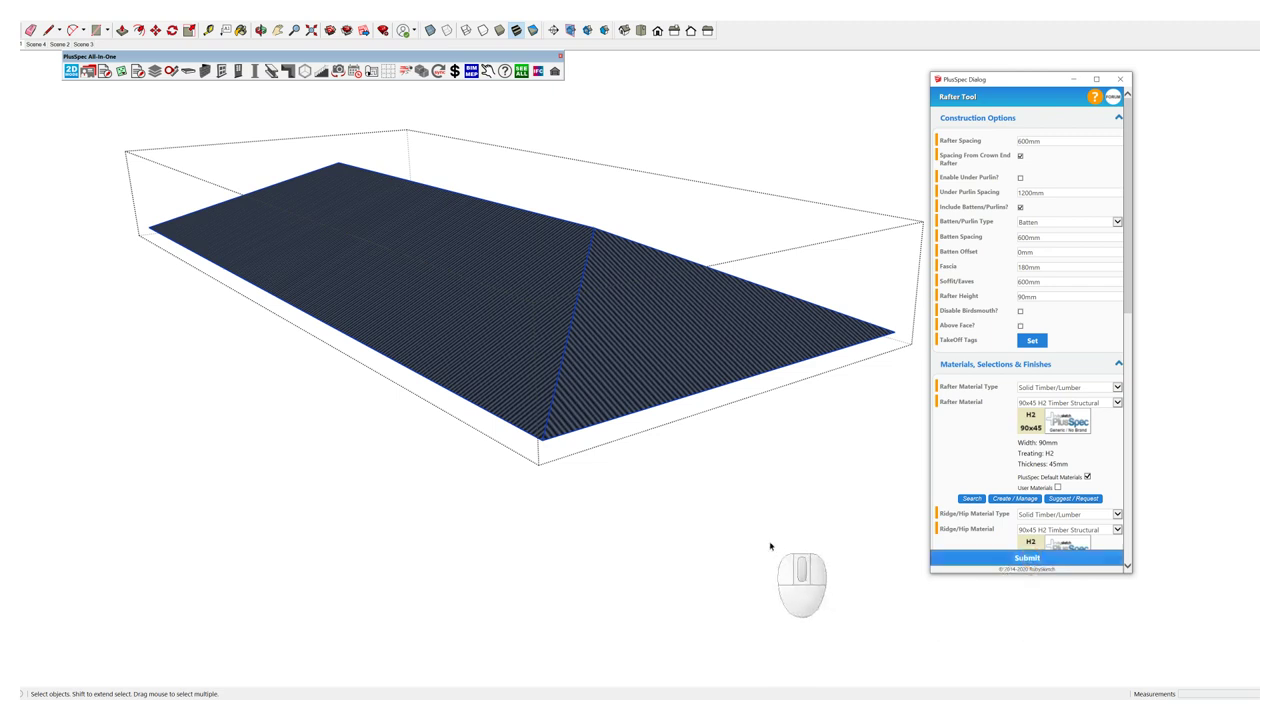
middle_drag(740, 517, 725, 283)
Step: Select the roof sheeting from beneath the eaves and delete it
key(space)
click(730, 221)
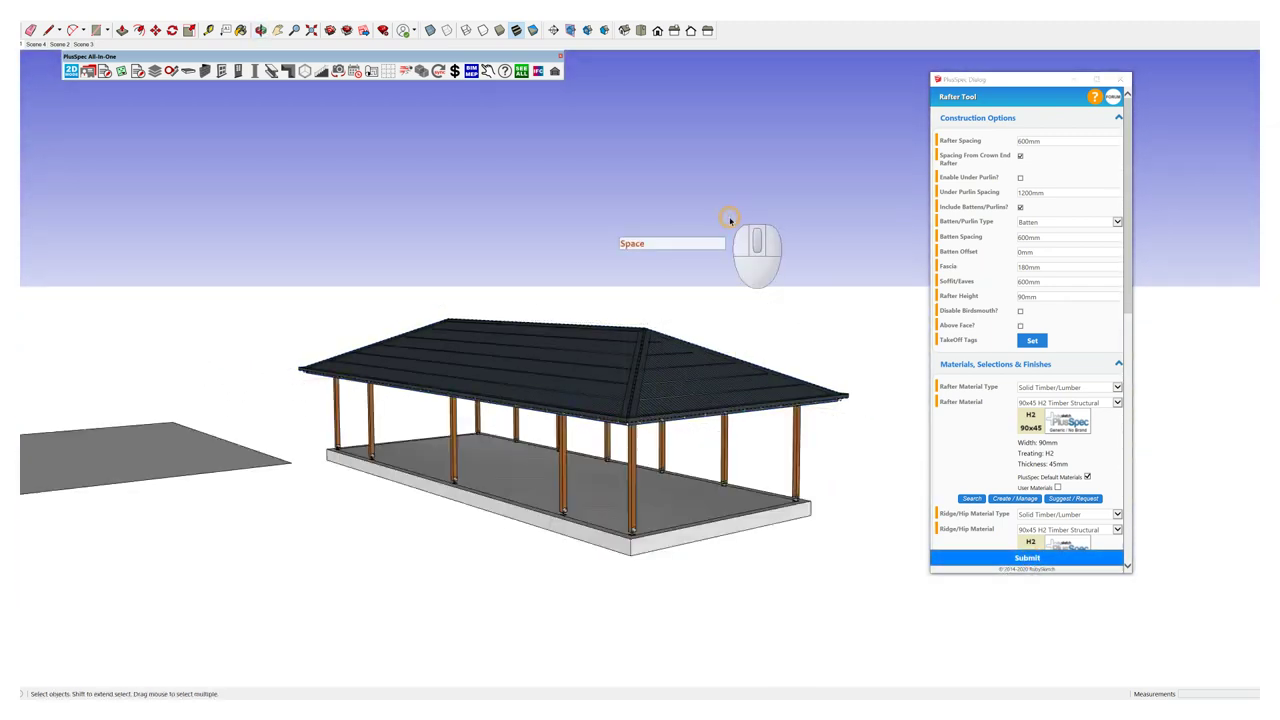
middle_drag(727, 232, 598, 248)
click(561, 229)
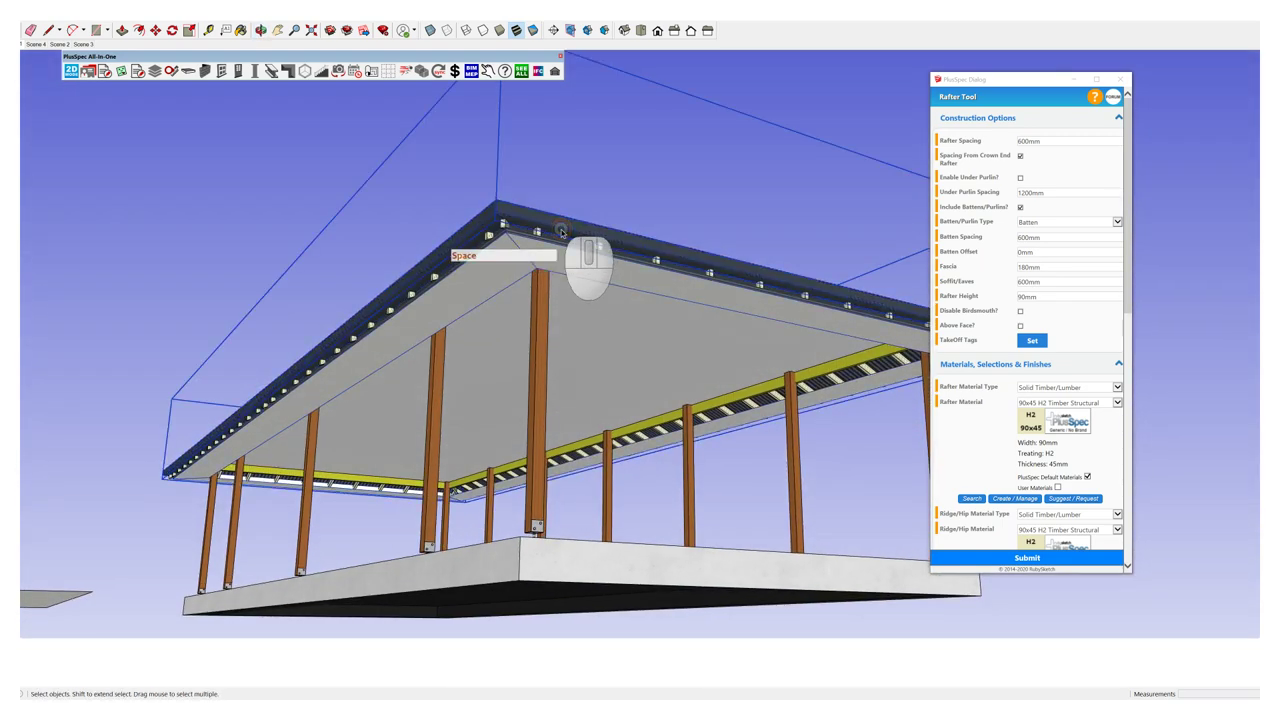
key(Delete)
Step: Orbit and zoom around the exposed rafters and battens to inspect the frame
middle_drag(557, 241, 626, 346)
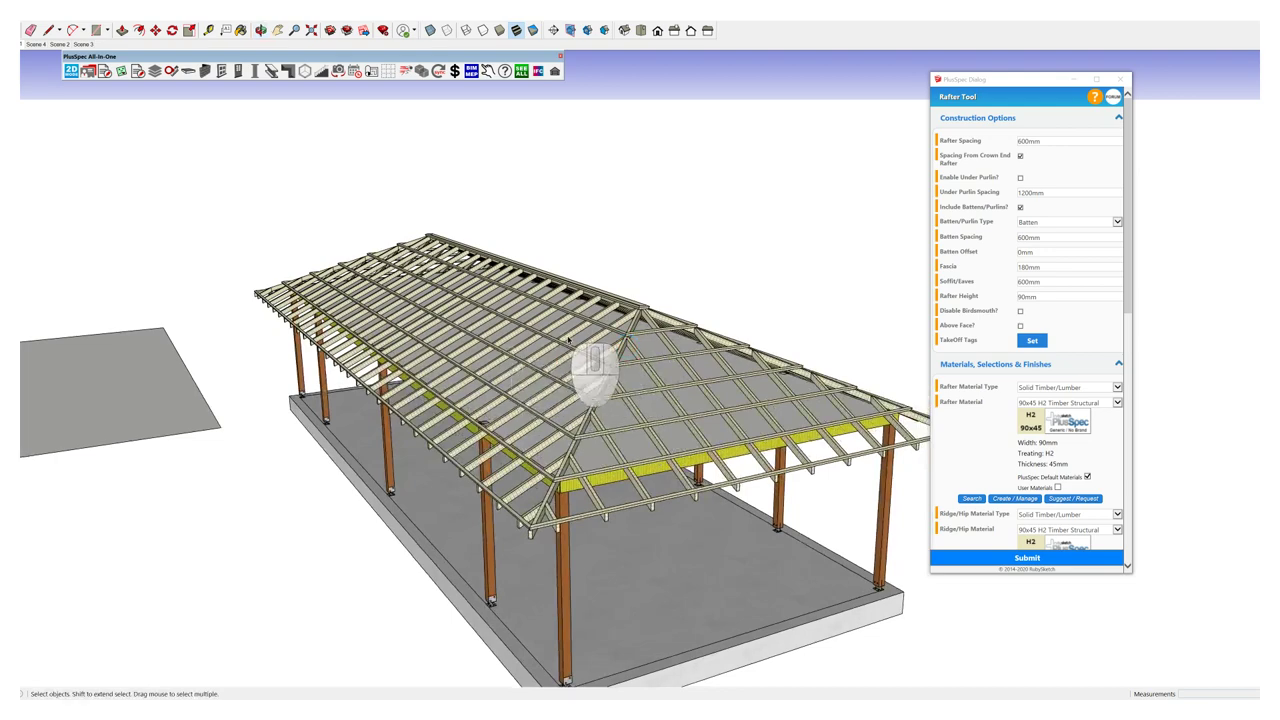
middle_drag(598, 385, 578, 299)
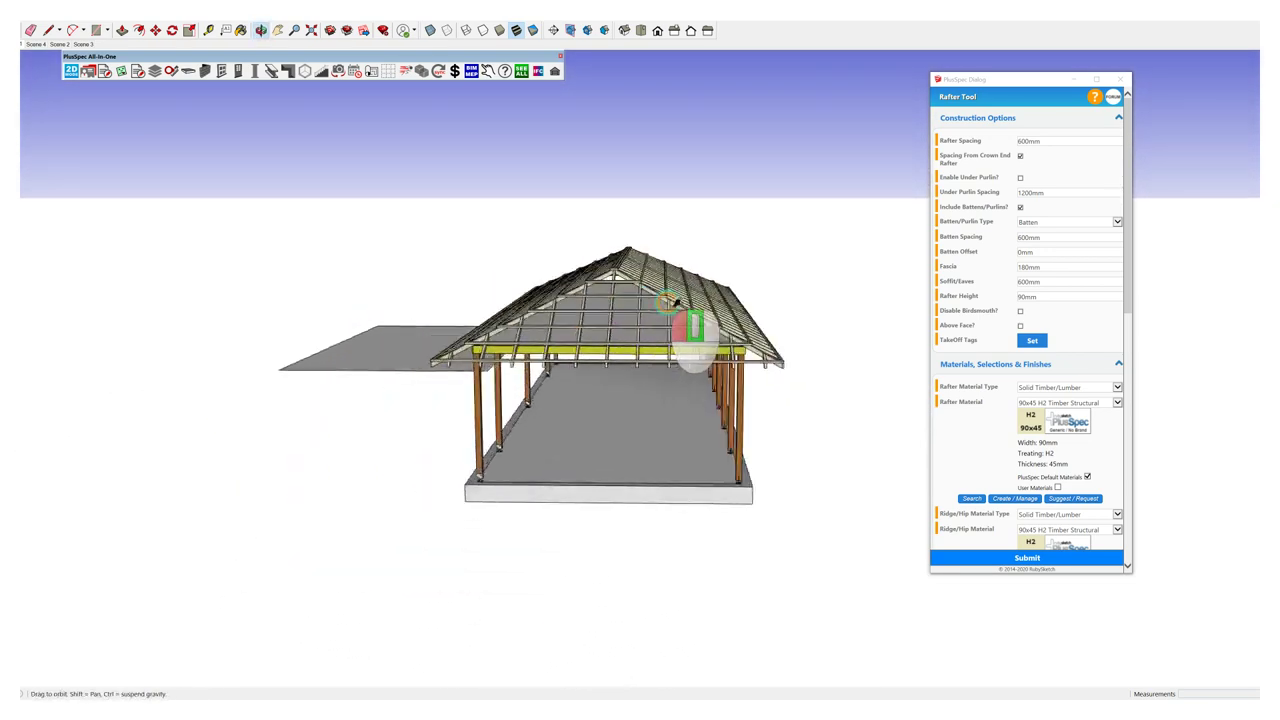
scroll(706, 328, down, 3)
middle_drag(706, 328, 690, 367)
scroll(365, 333, up, 5)
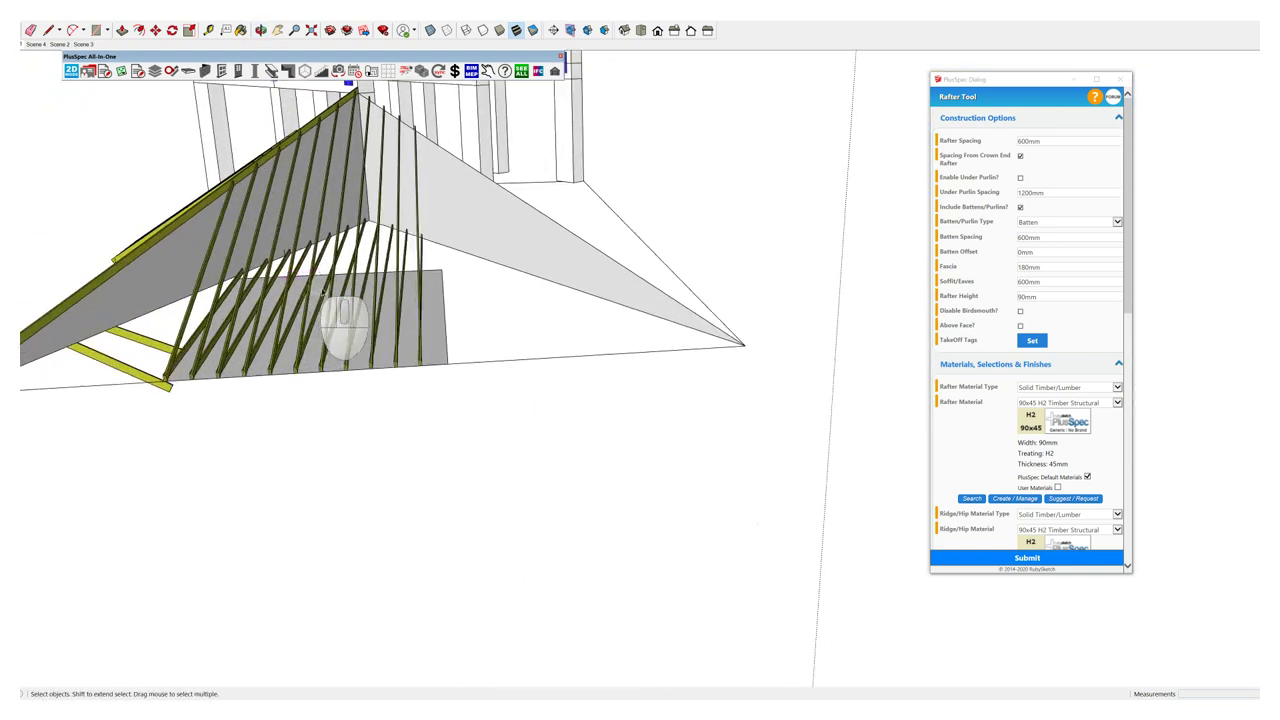
middle_drag(370, 400, 402, 285)
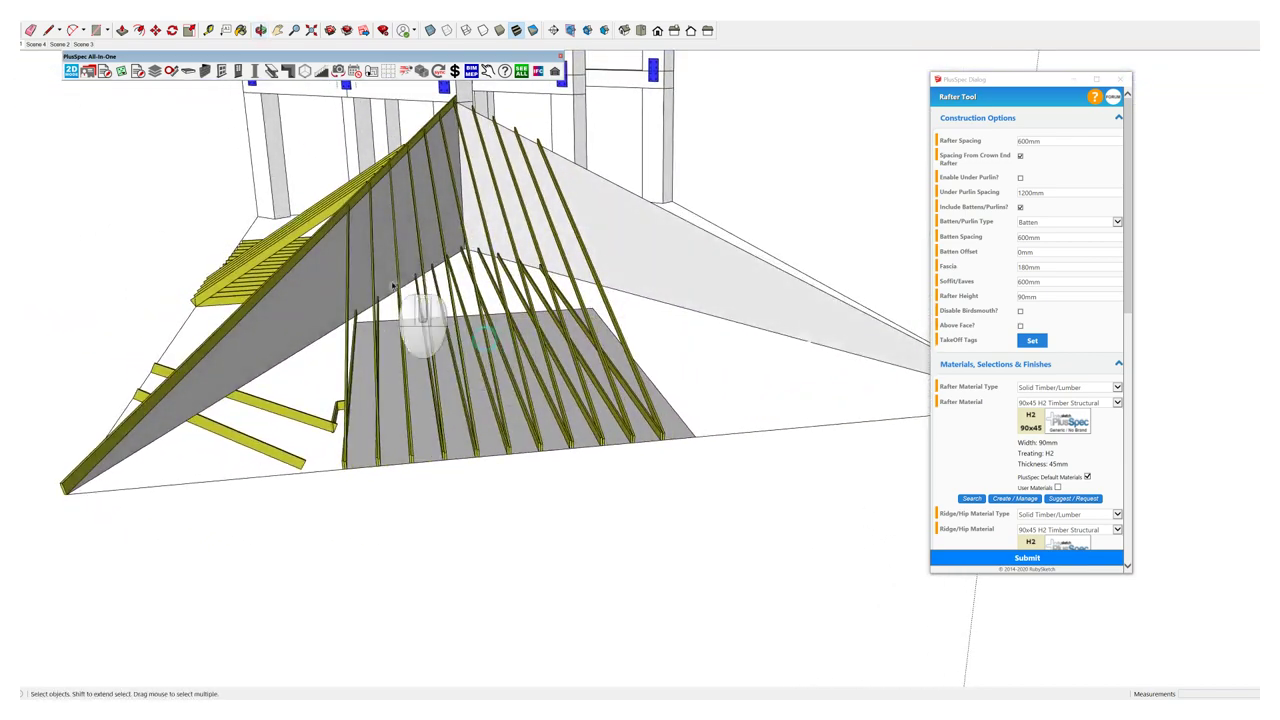
scroll(370, 210, up, 4)
scroll(370, 190, down, 3)
middle_drag(379, 194, 329, 397)
scroll(329, 397, up, 2)
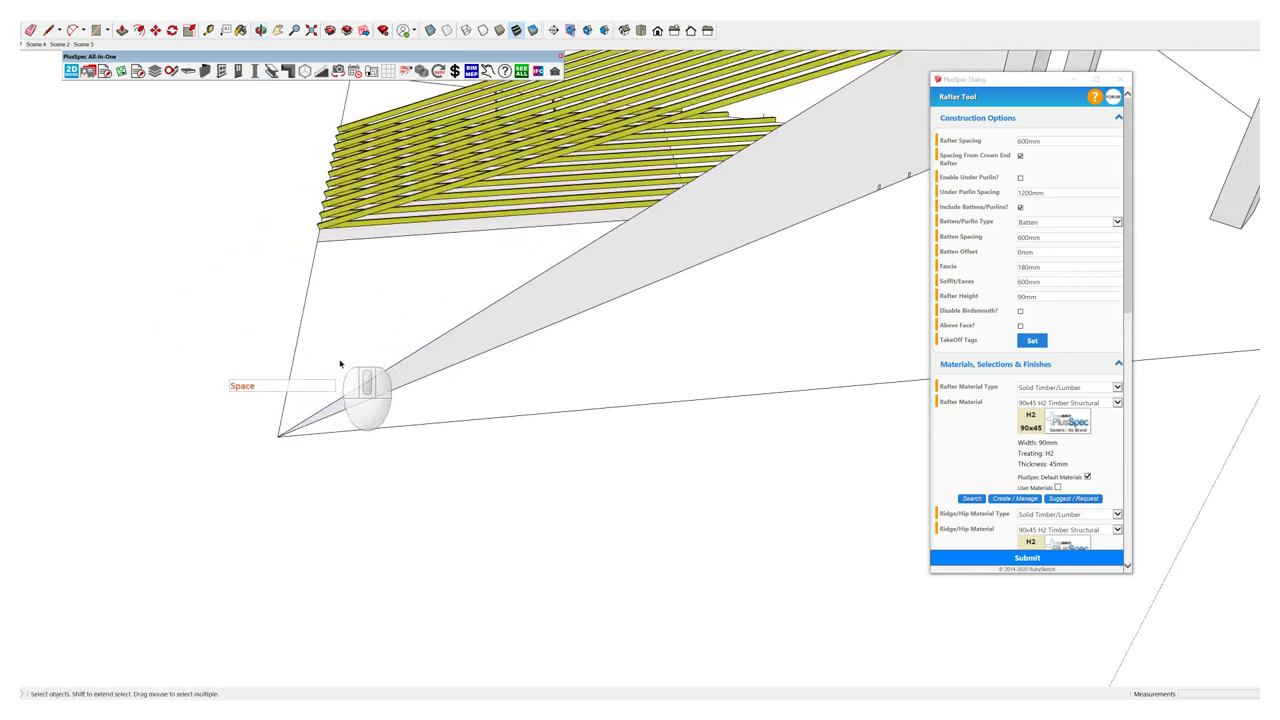
Step: Measure from the roof corner along the hip edge to place guides 1200 mm apart
key(t)
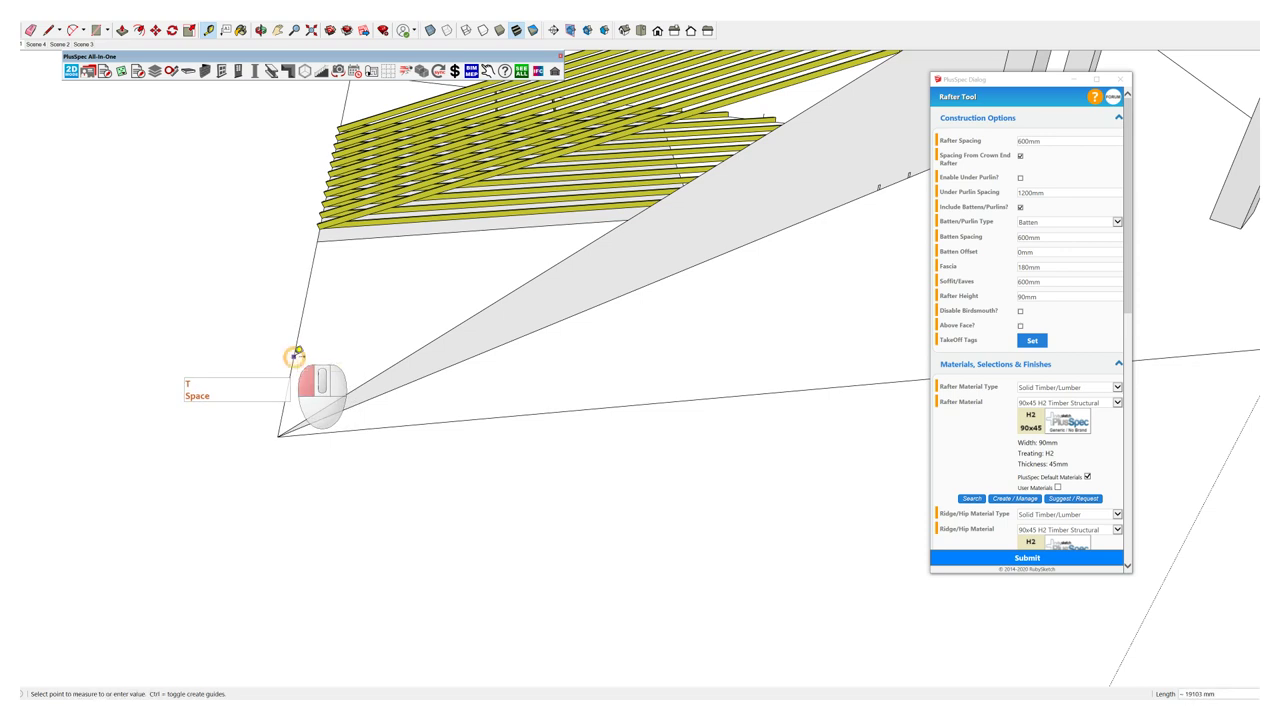
click(293, 357)
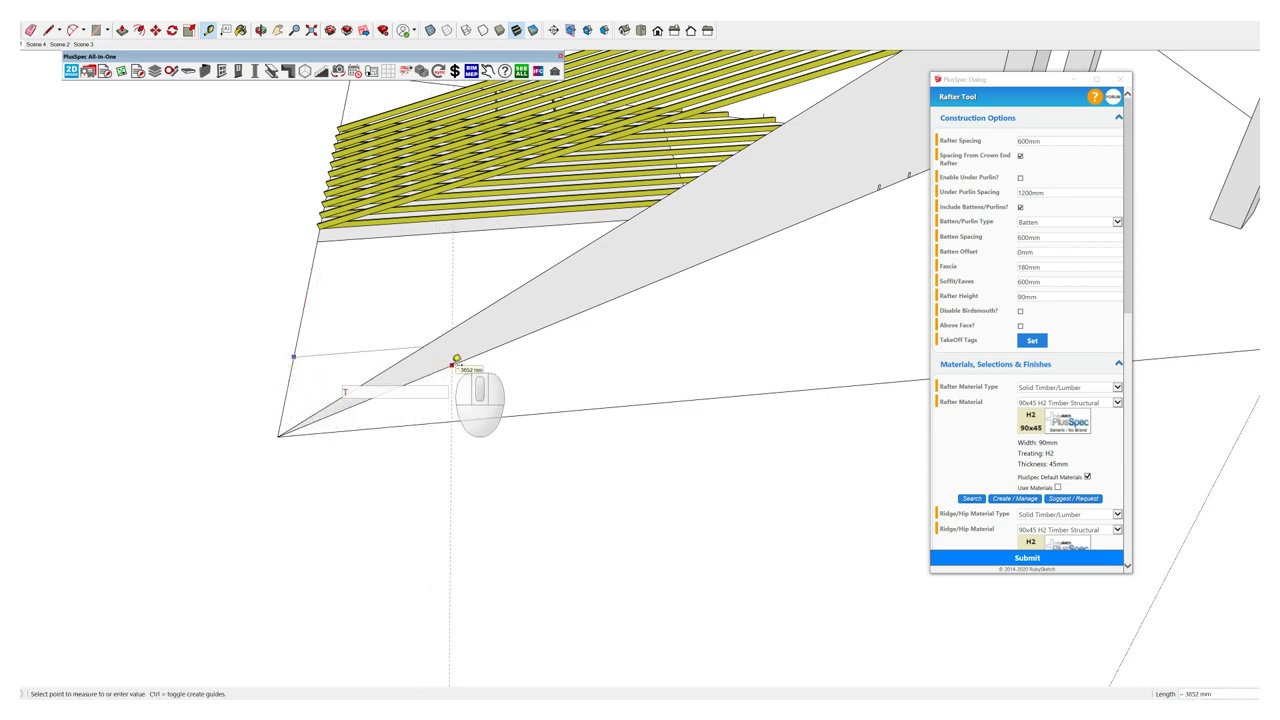
click(456, 358)
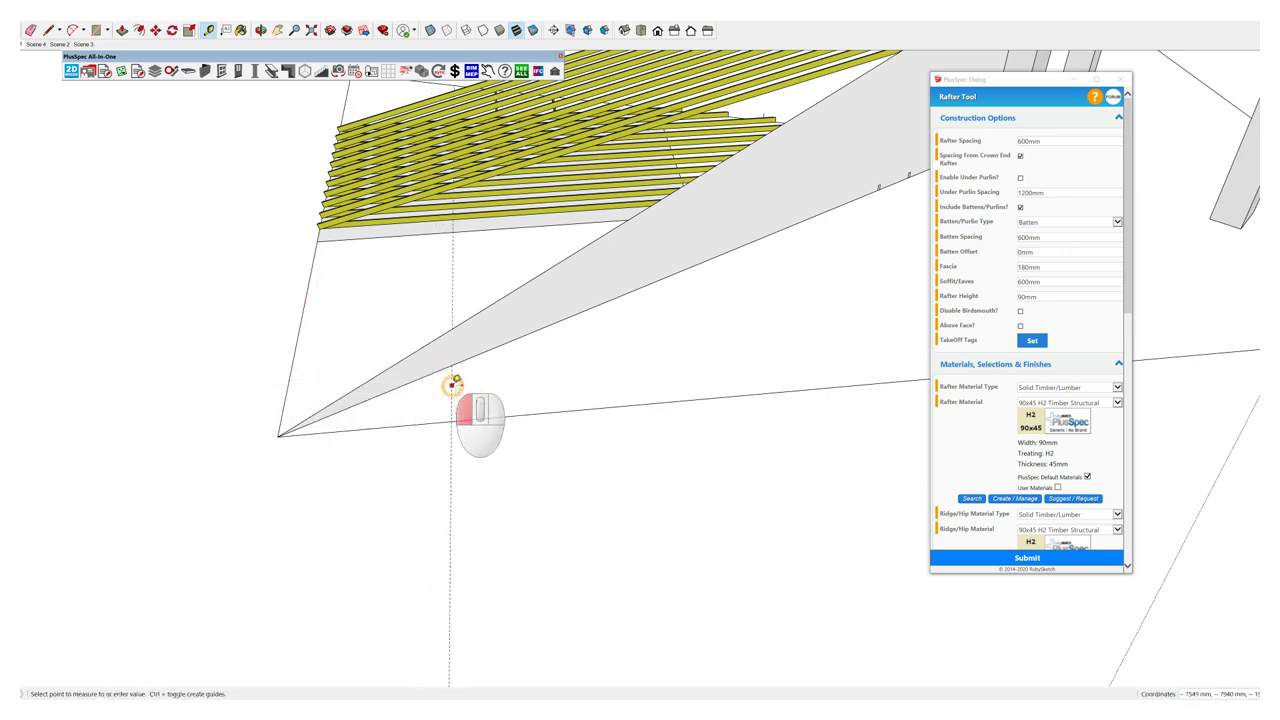
click(452, 384)
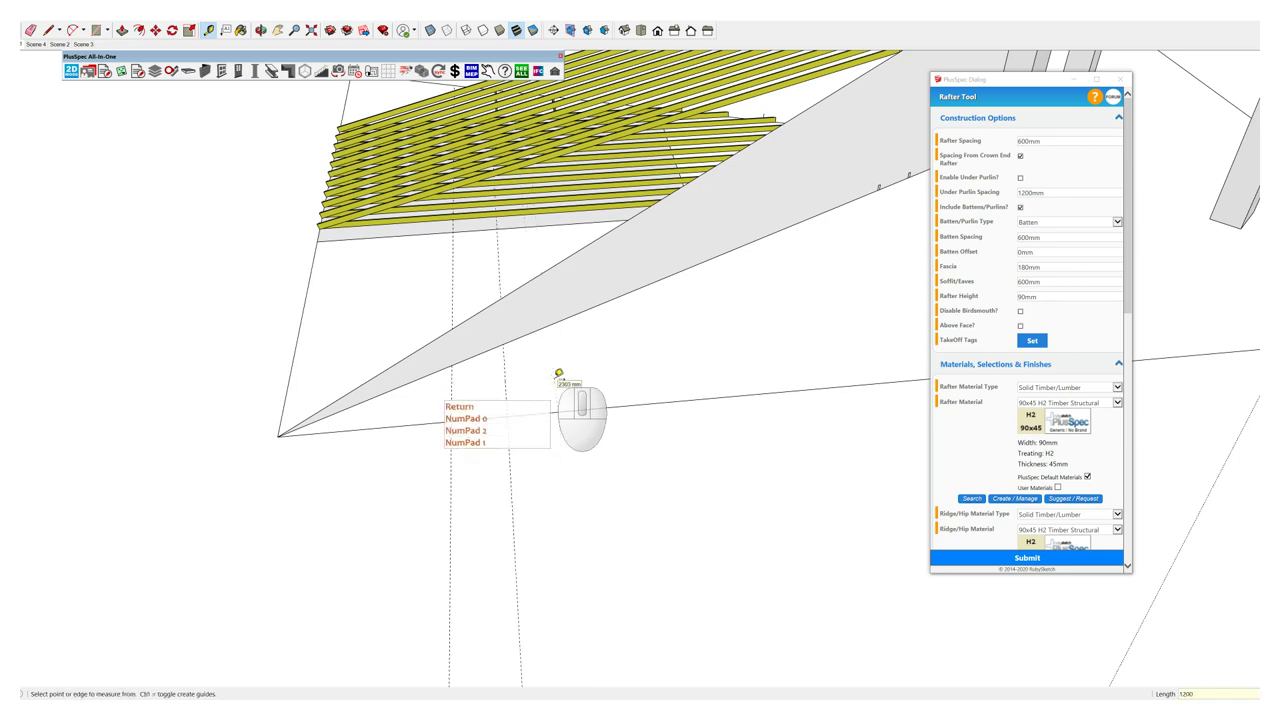
middle_drag(466, 386, 557, 374)
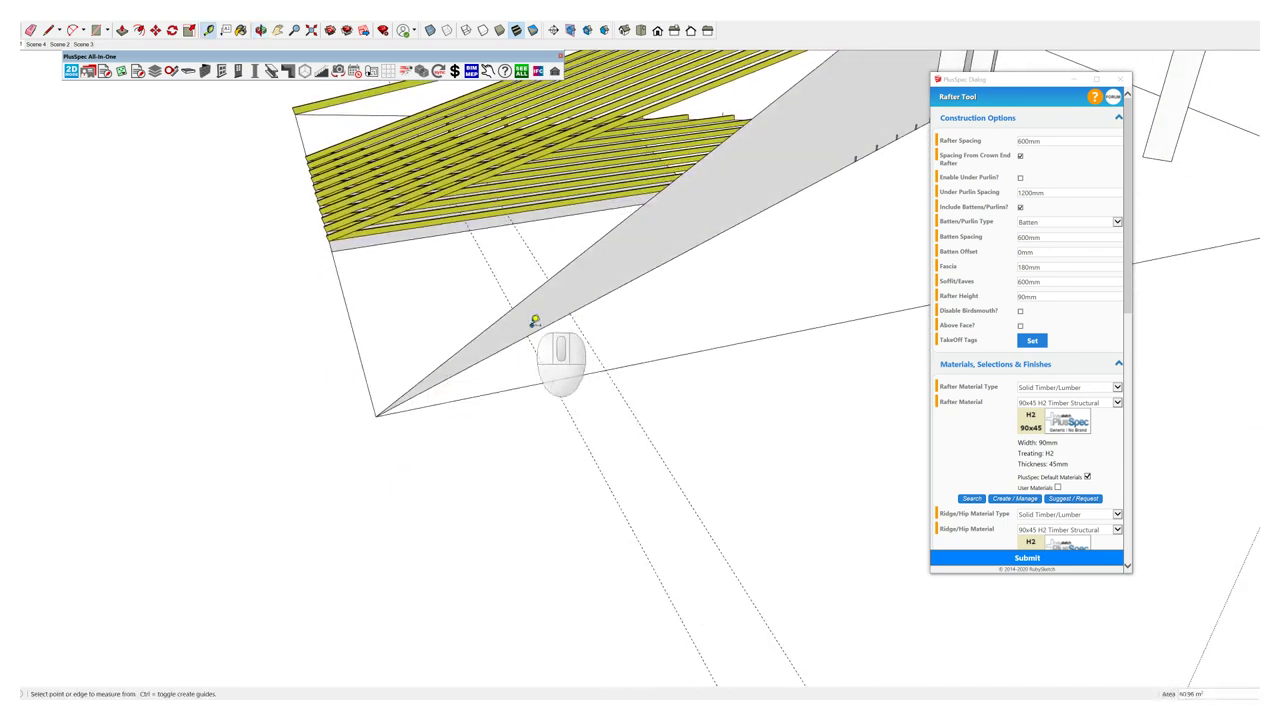
middle_drag(527, 323, 749, 272)
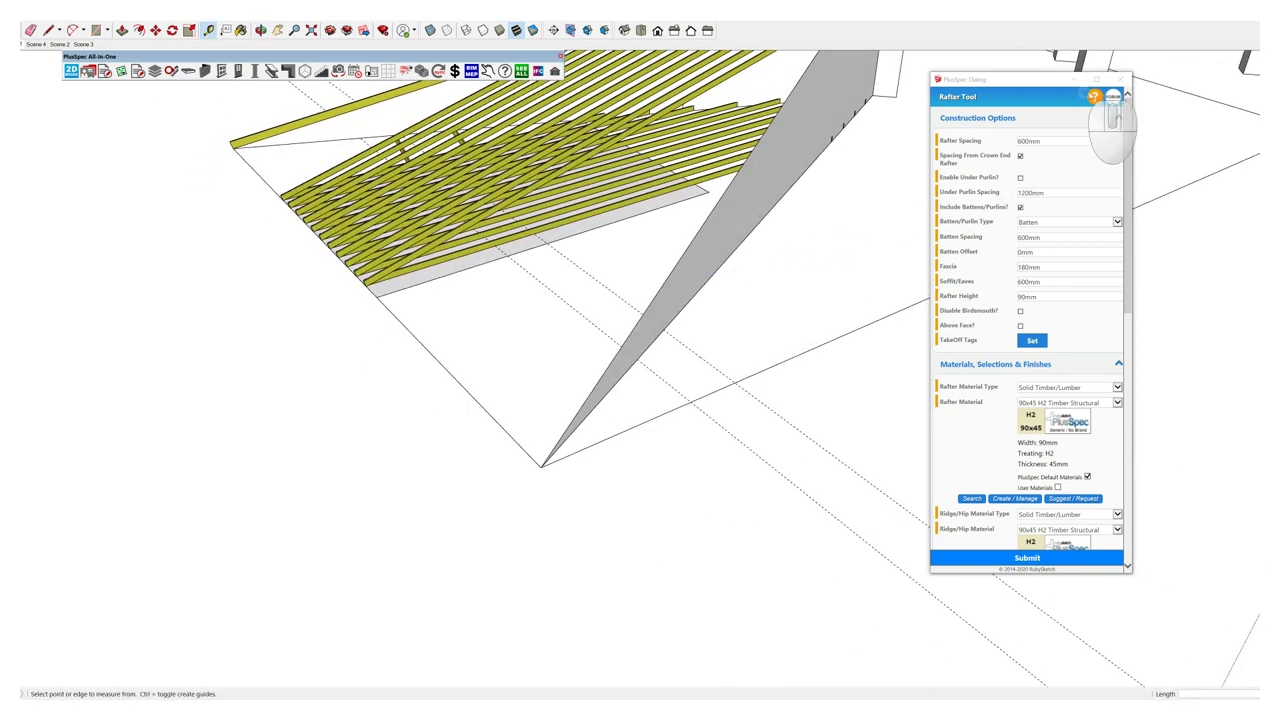
Step: Close the Rafter Tool and Hip Roof Tool dialogs and look over the roof framing
click(1120, 79)
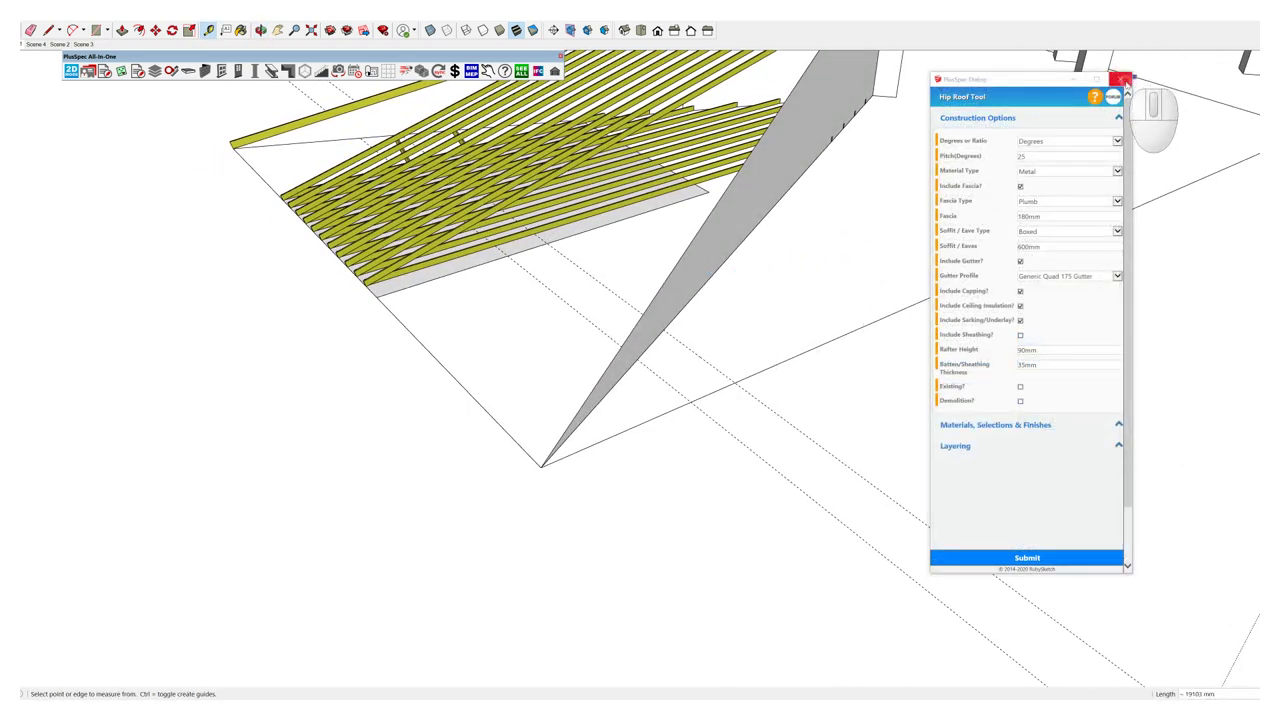
click(1122, 79)
middle_drag(730, 380, 526, 446)
key(t)
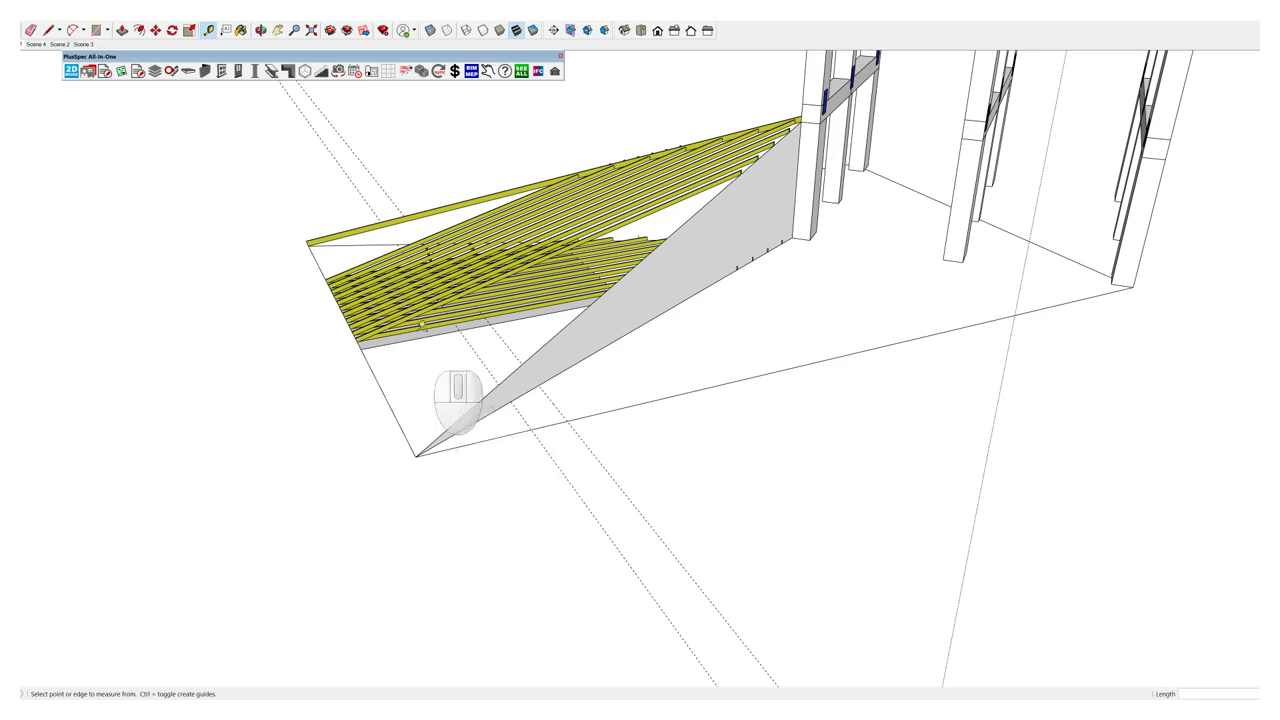
scroll(490, 327, down, 8)
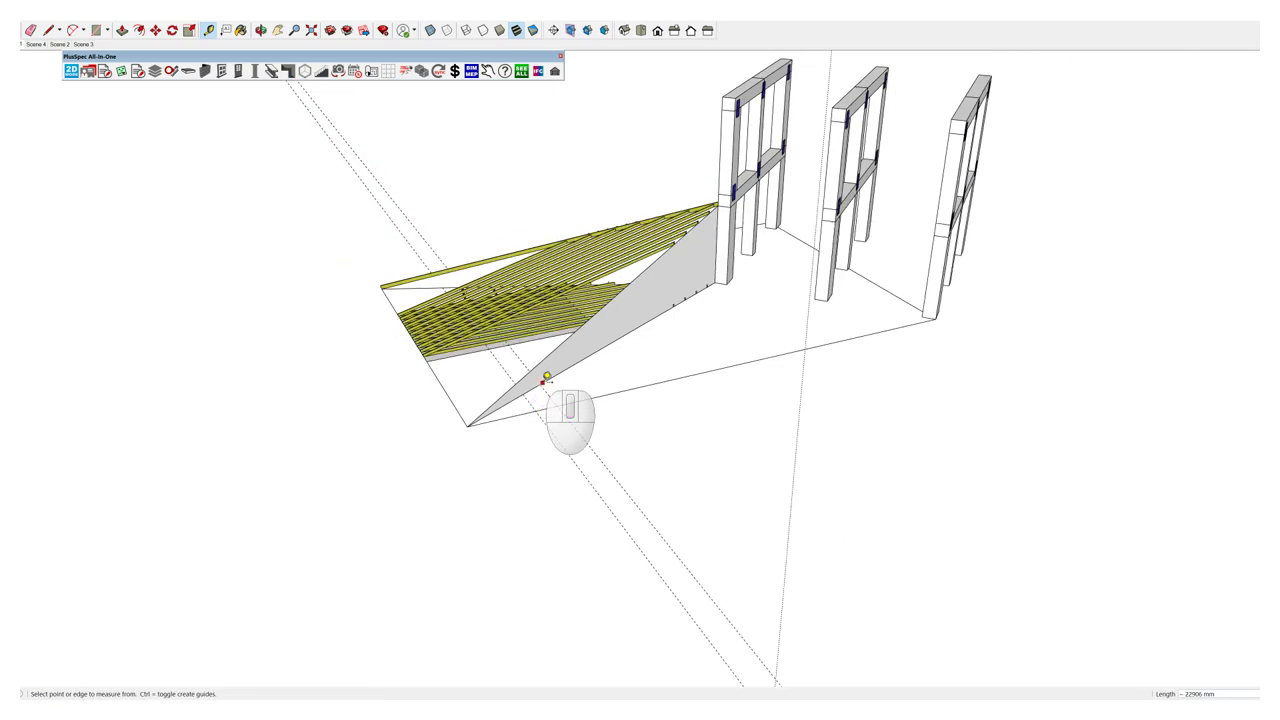
scroll(540, 520, up, 2)
scroll(540, 528, up, 5)
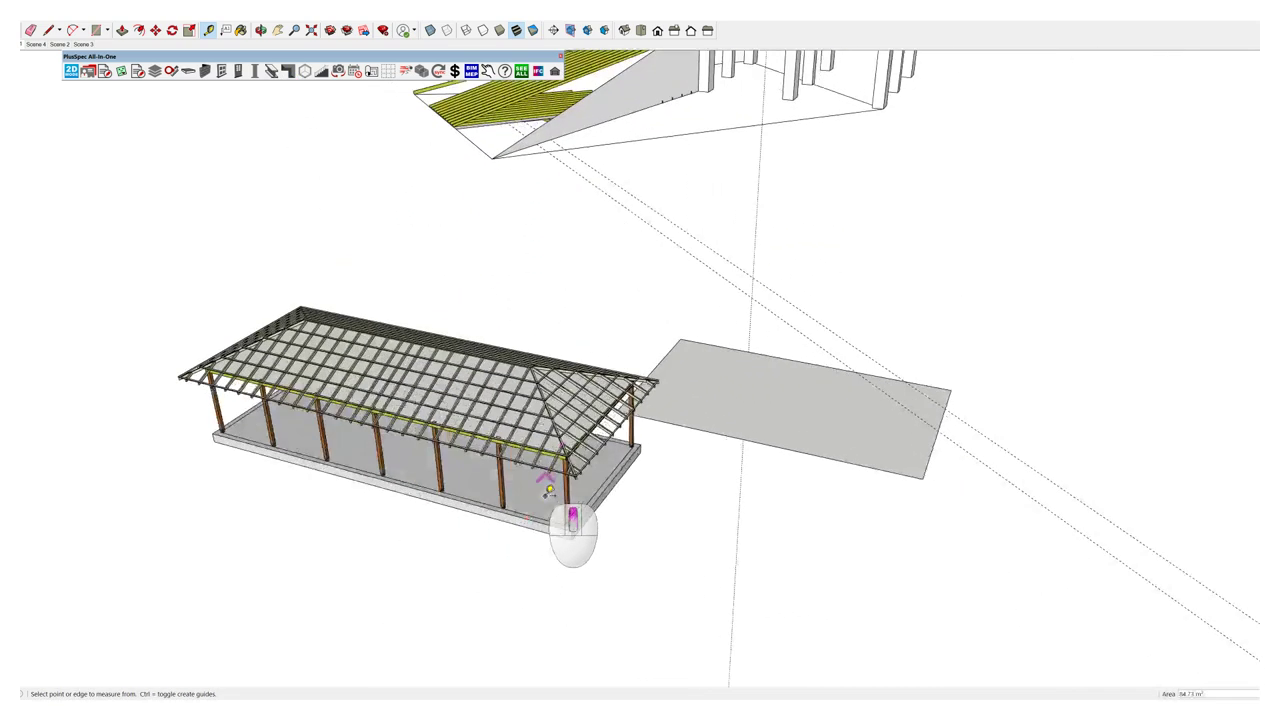
Step: Bring up the PlusSpec Beam Tool with 150x45 LVL Timber Structural as the material
key(space)
scroll(520, 425, down, 6)
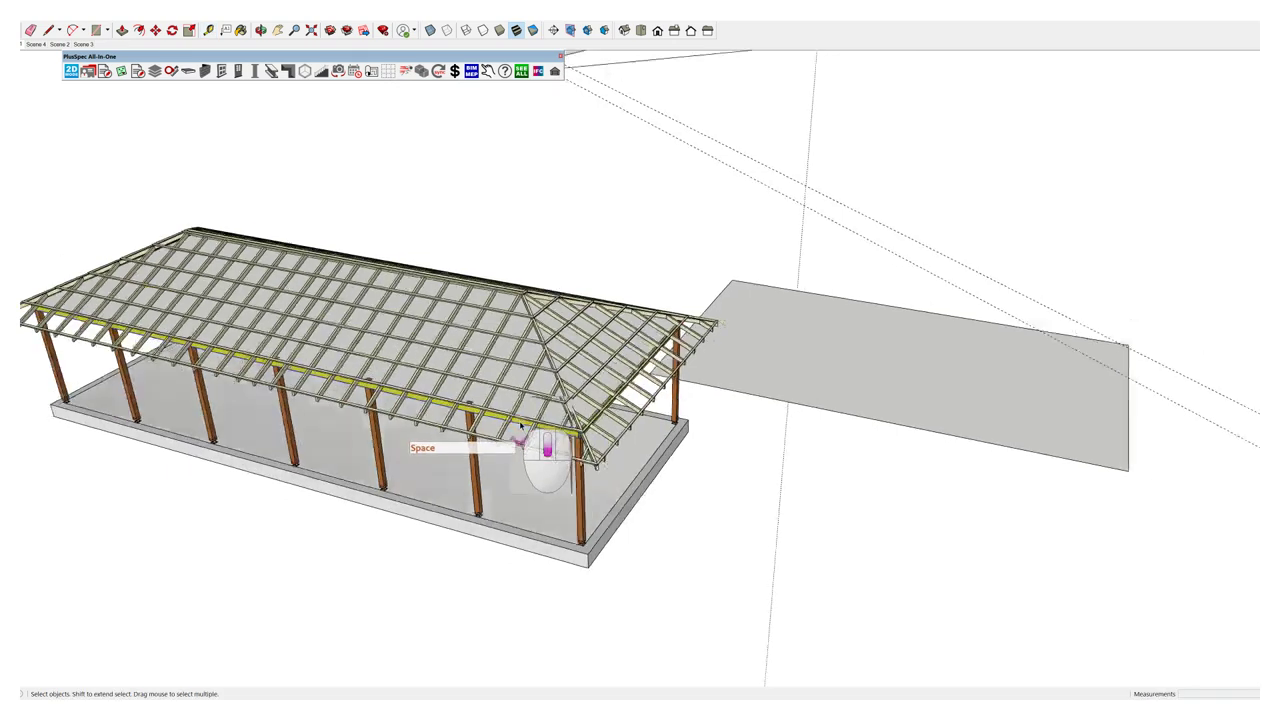
scroll(524, 207, up, 4)
scroll(524, 207, up, 3)
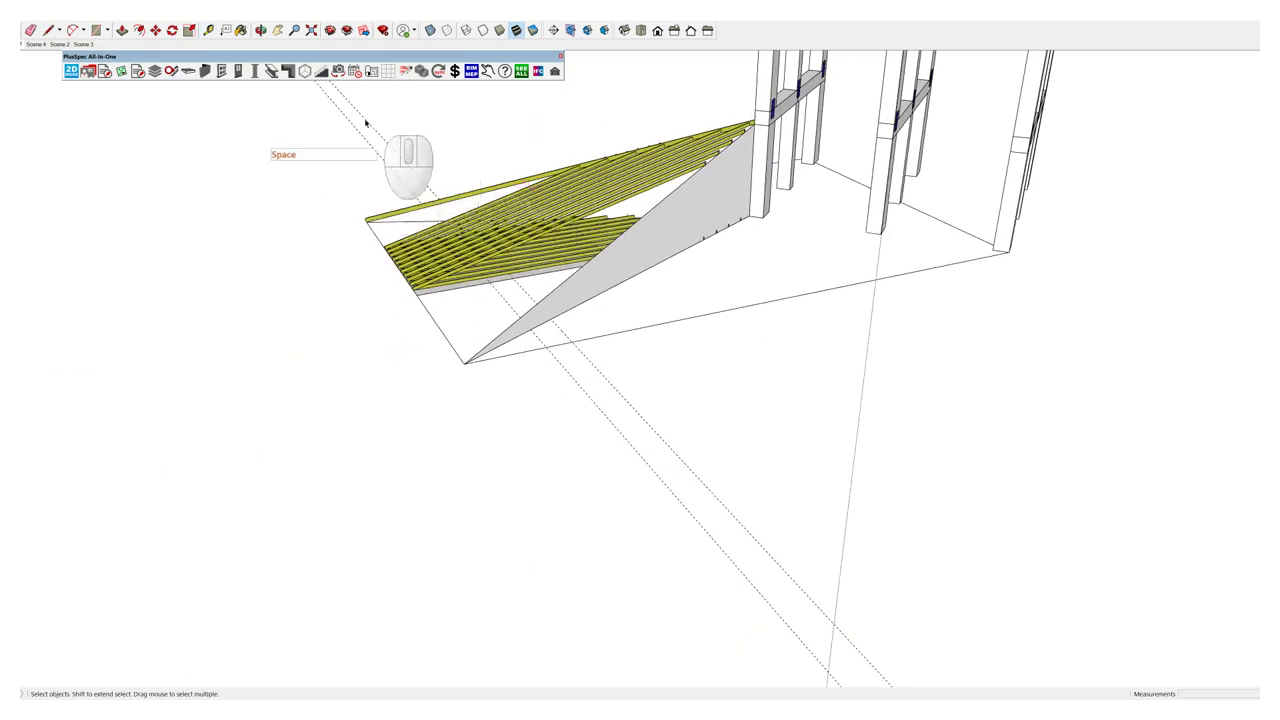
click(271, 71)
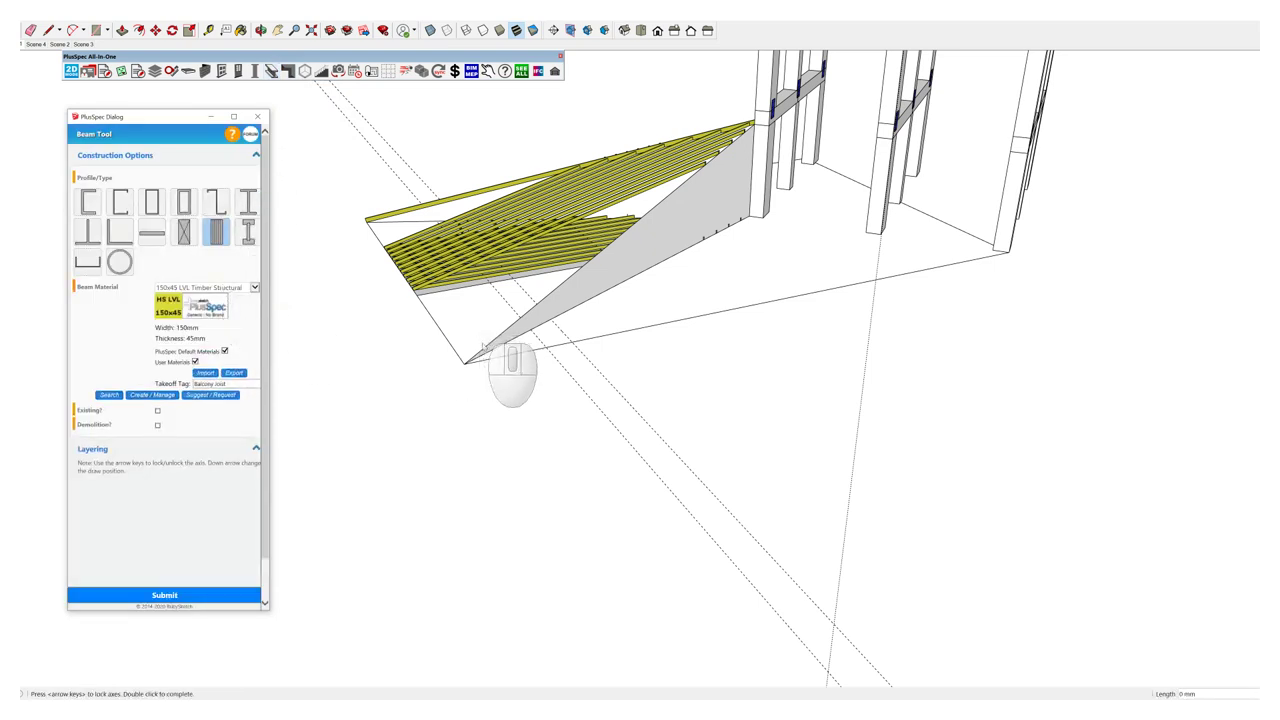
Step: Start a beam at the roof corner and switch its profile to a steel I-beam
click(466, 362)
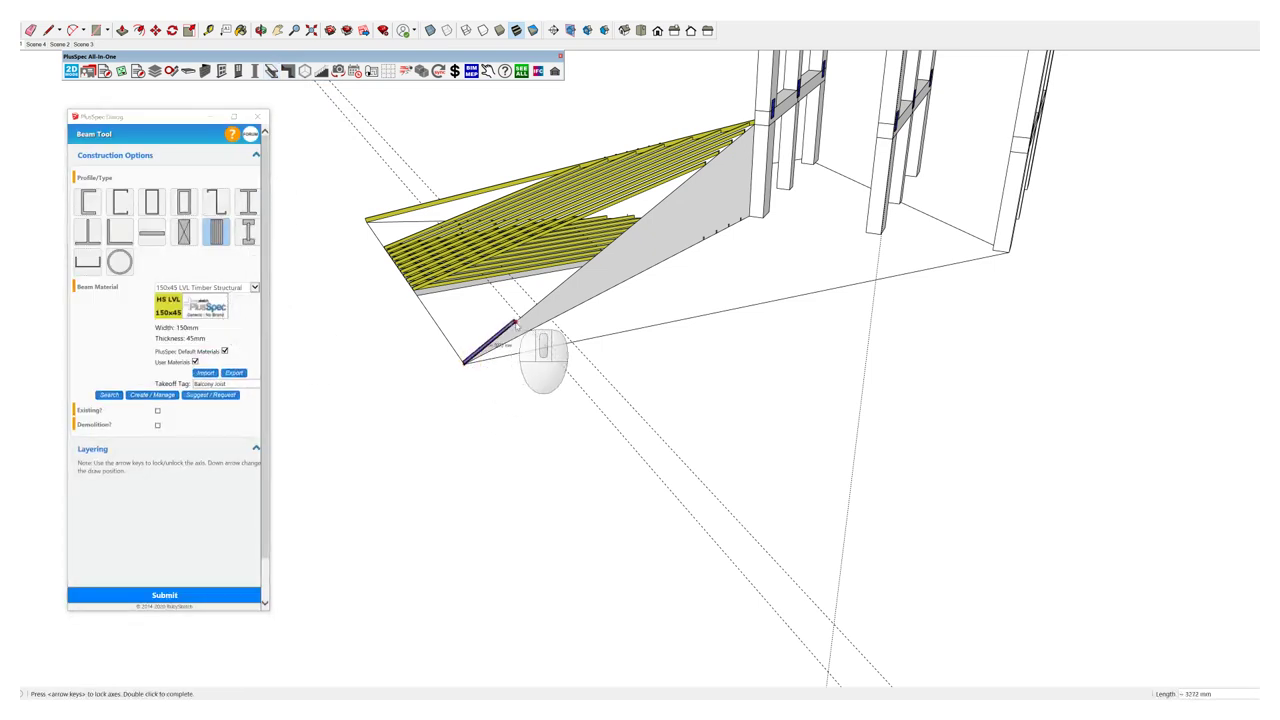
click(248, 202)
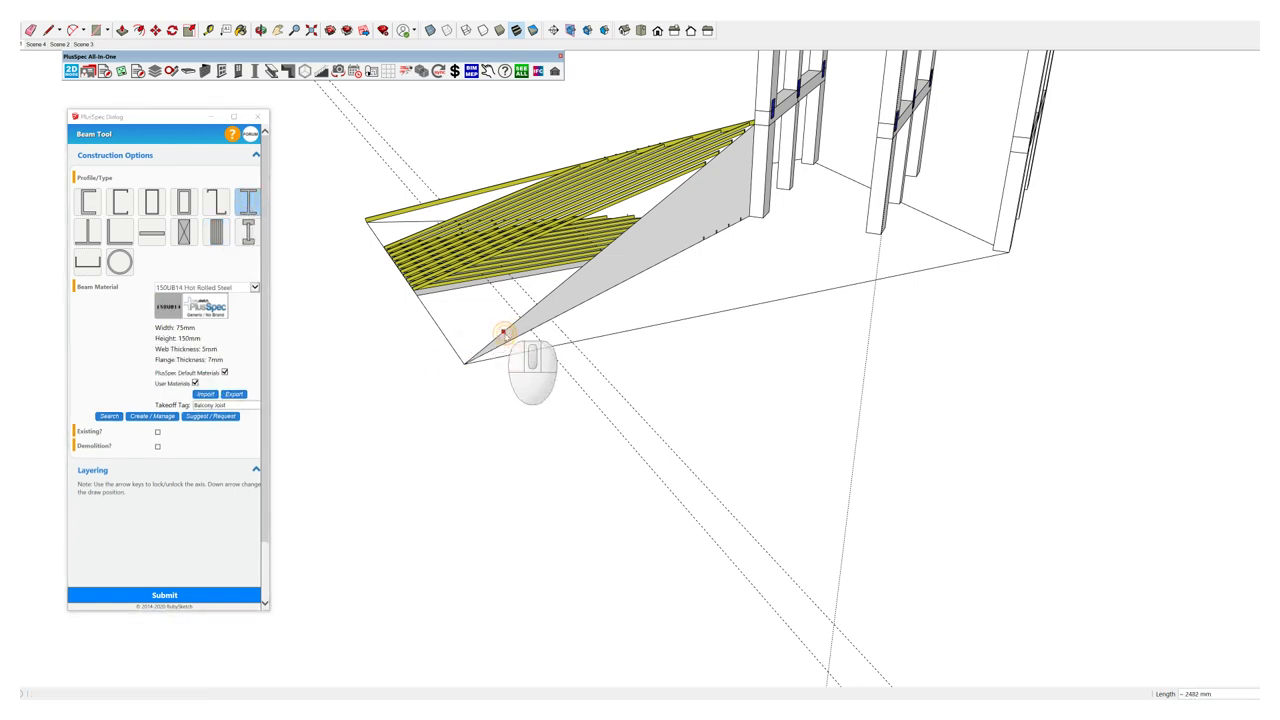
scroll(503, 335, down, 5)
scroll(515, 475, up, 3)
scroll(541, 515, up, 8)
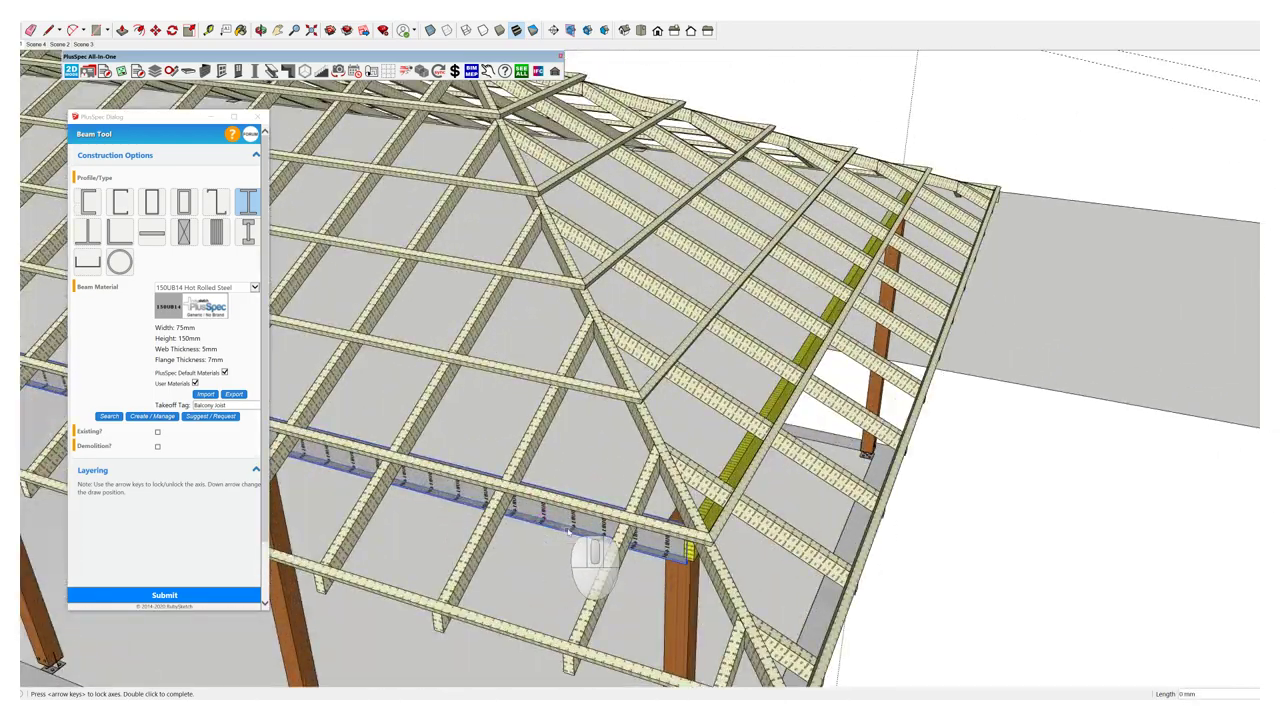
Step: Inspect the finished hip roof framing, then exit the Beam Tool so its settings close
mouse_move(586, 557)
middle_down()
mouse_move(574, 514)
mouse_move(657, 473)
mouse_move(643, 485)
middle_up()
scroll(600, 475, down, 6)
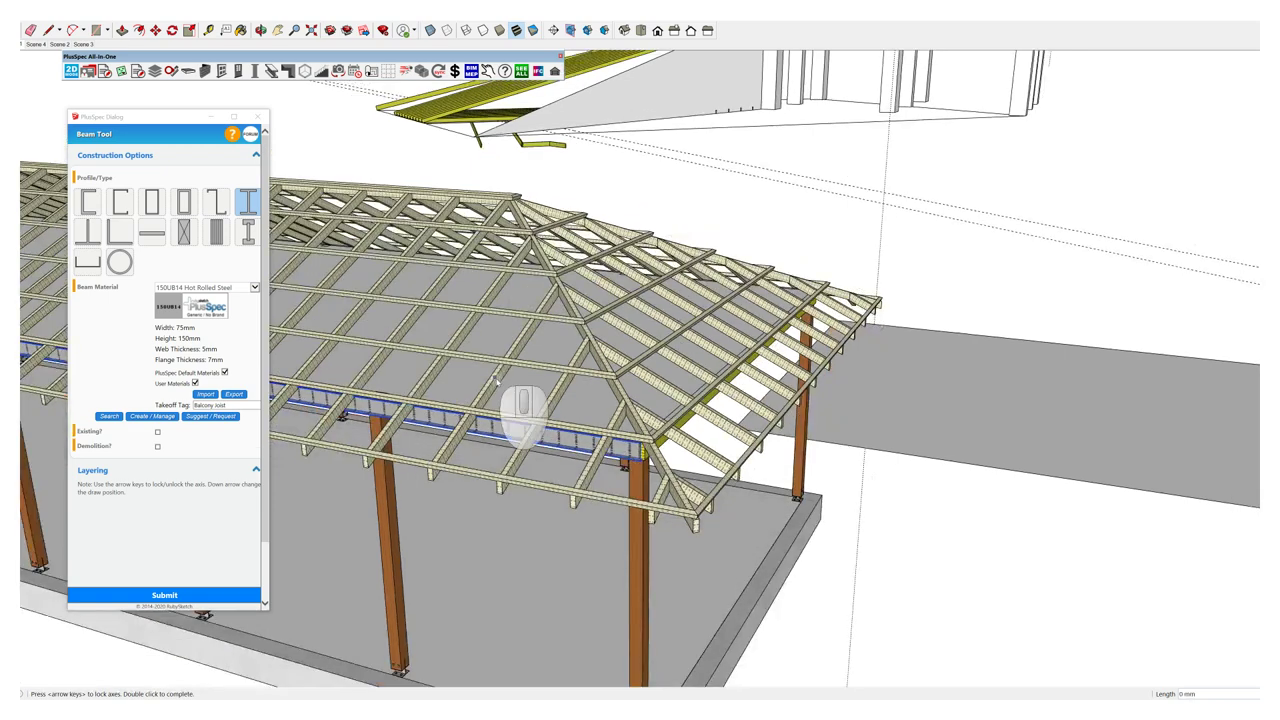
mouse_move(497, 380)
middle_down()
mouse_move(623, 491)
mouse_move(703, 537)
middle_up()
key(space)
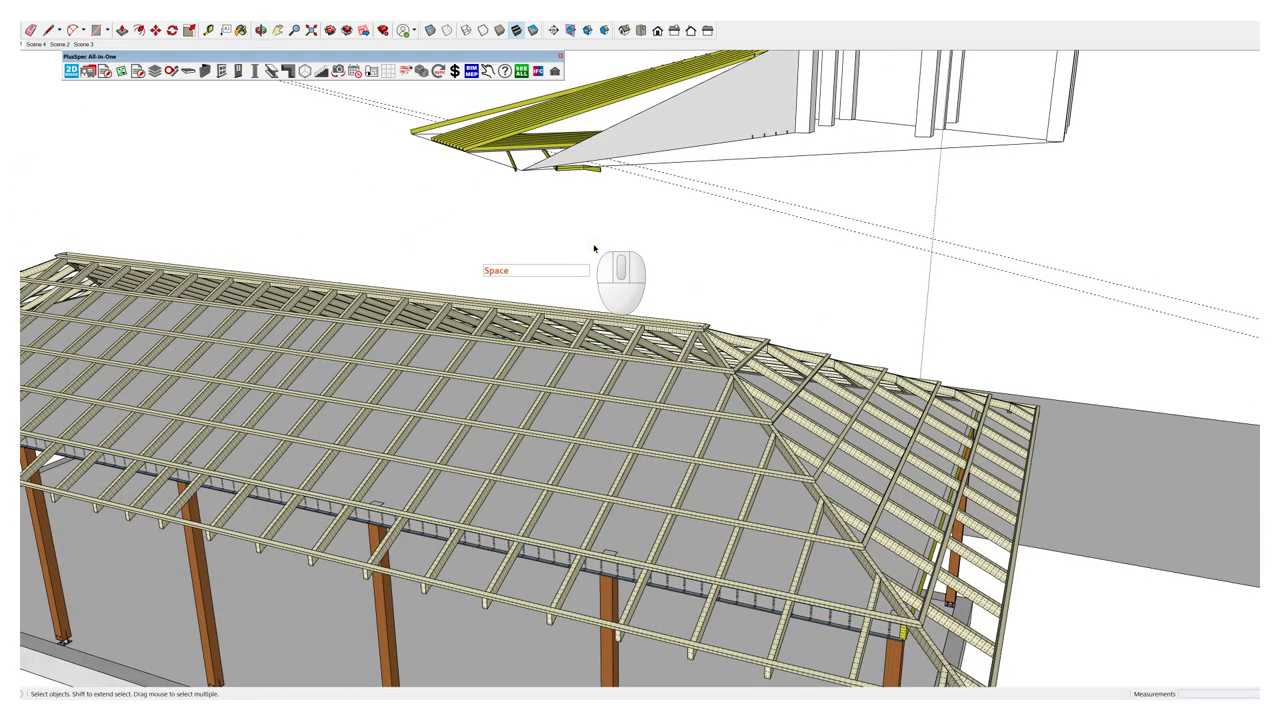
scroll(593, 247, up, 5)
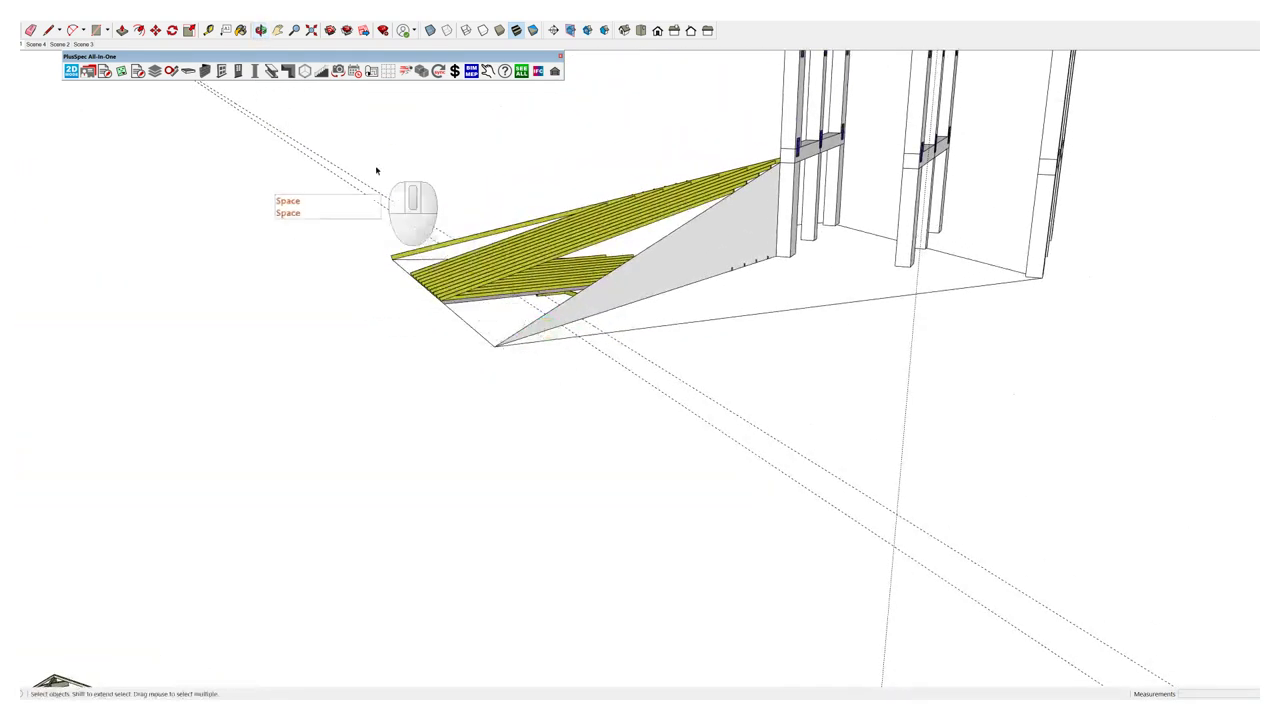
Step: Set the Beam Tool material to 360x63 LVL Timber Structural
click(271, 72)
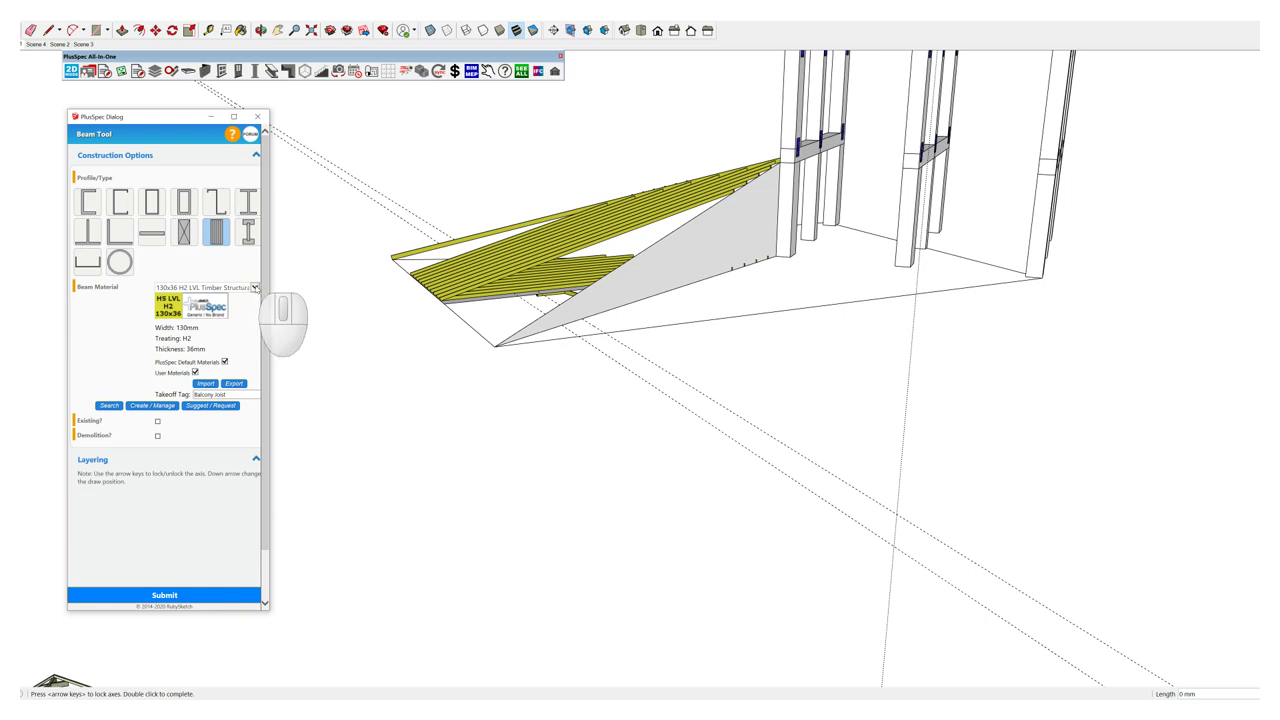
click(255, 288)
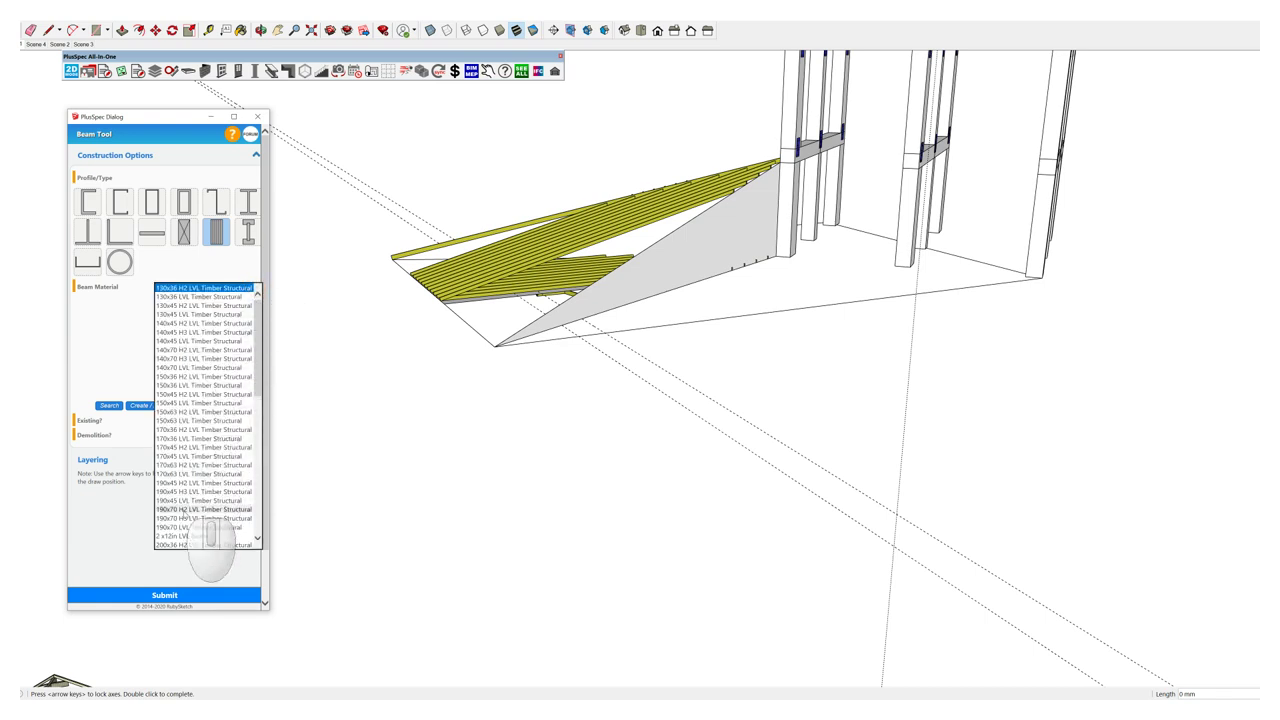
scroll(183, 513, down, 3)
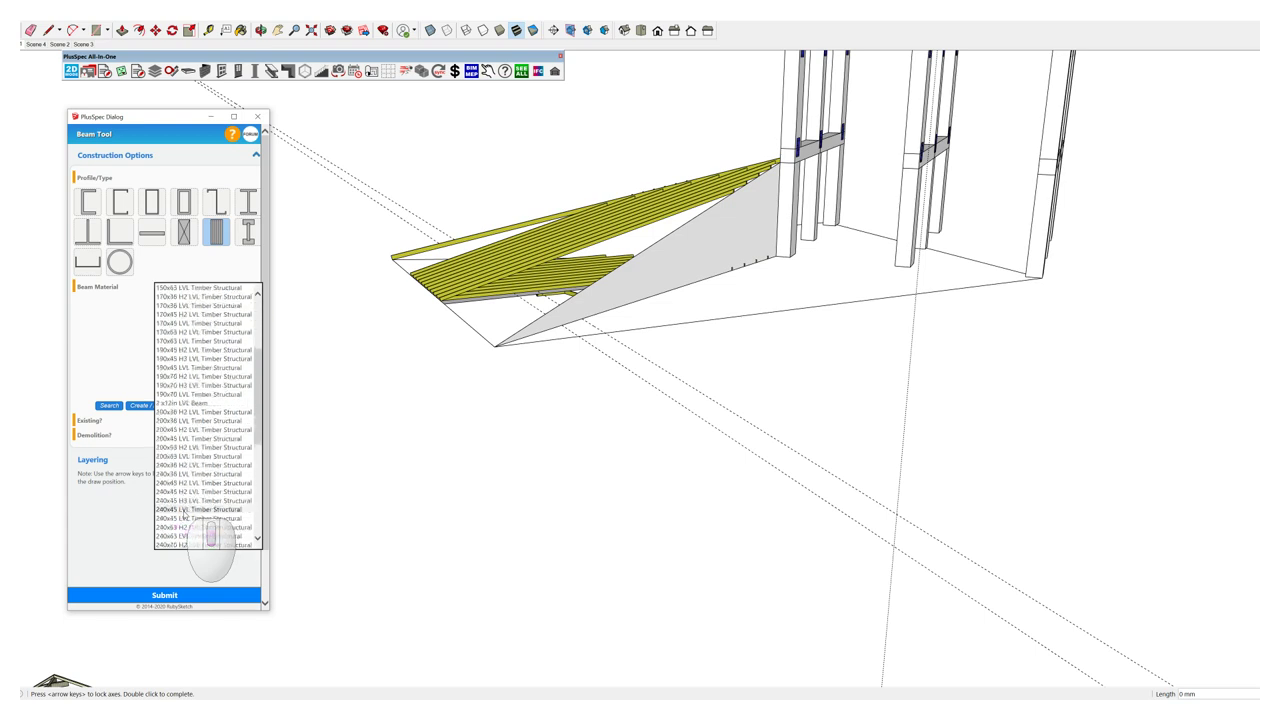
scroll(184, 513, down, 7)
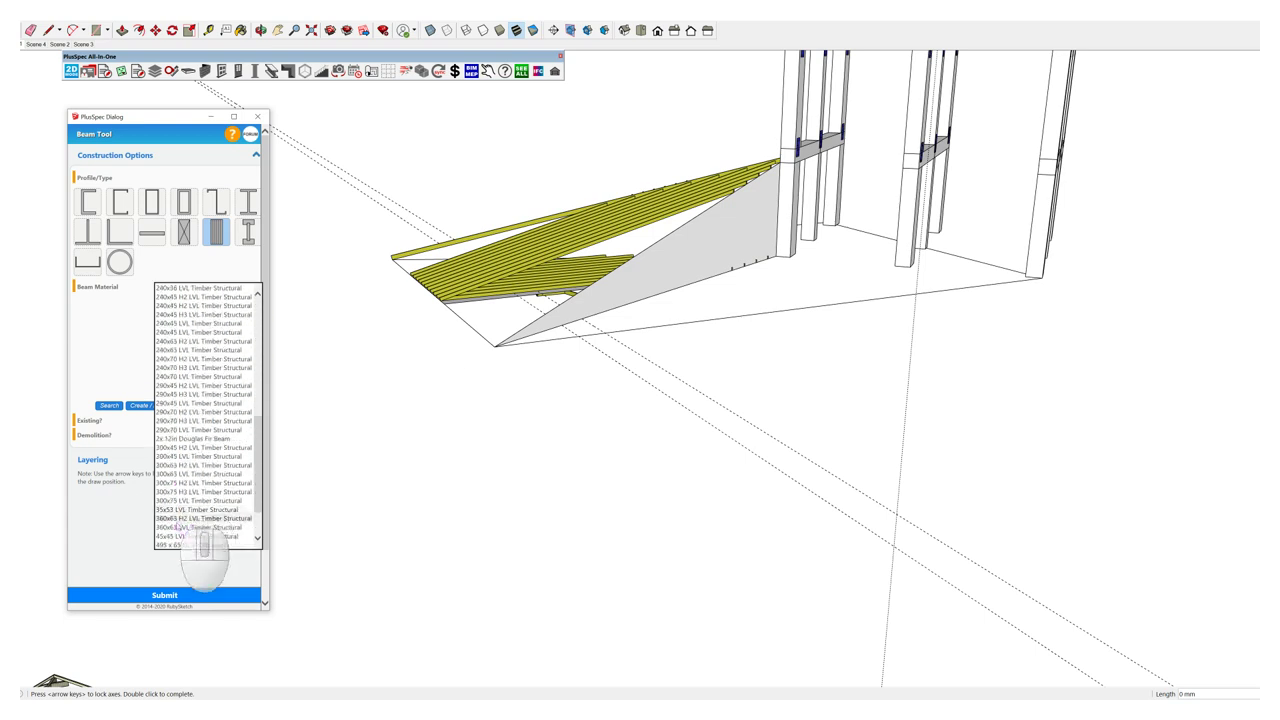
click(173, 528)
scroll(570, 295, up, 2)
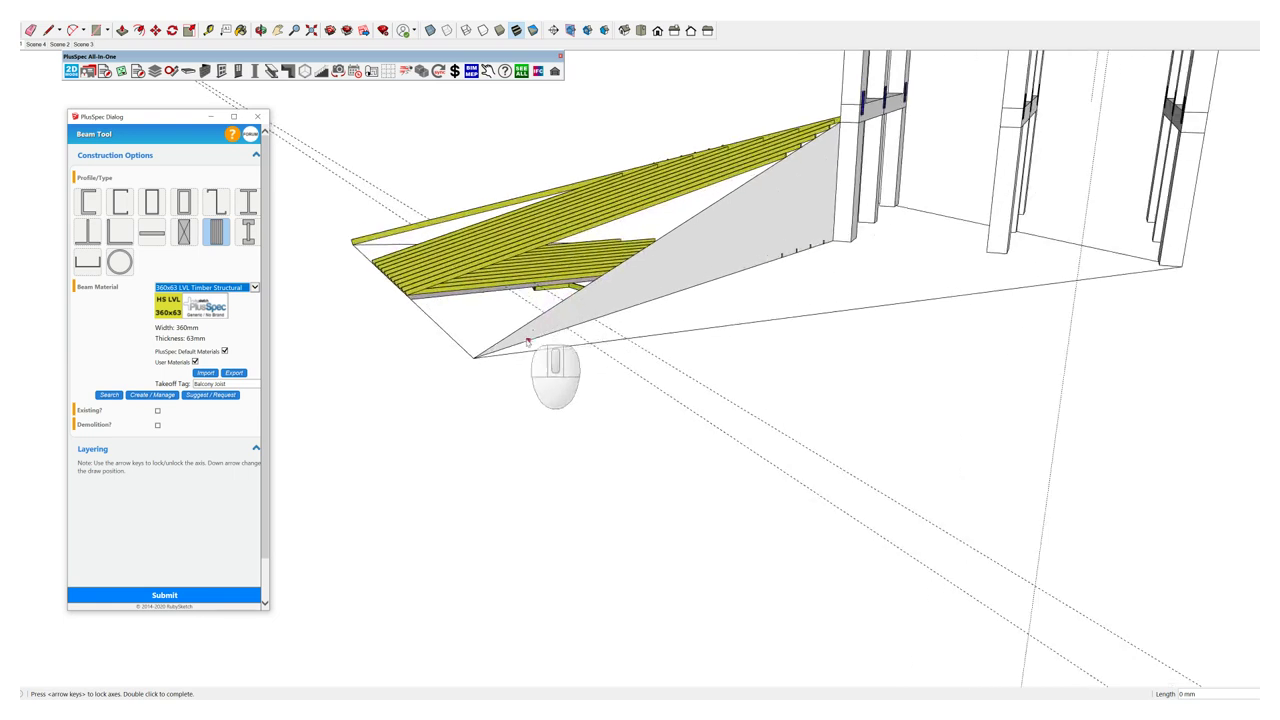
scroll(472, 363, up, 2)
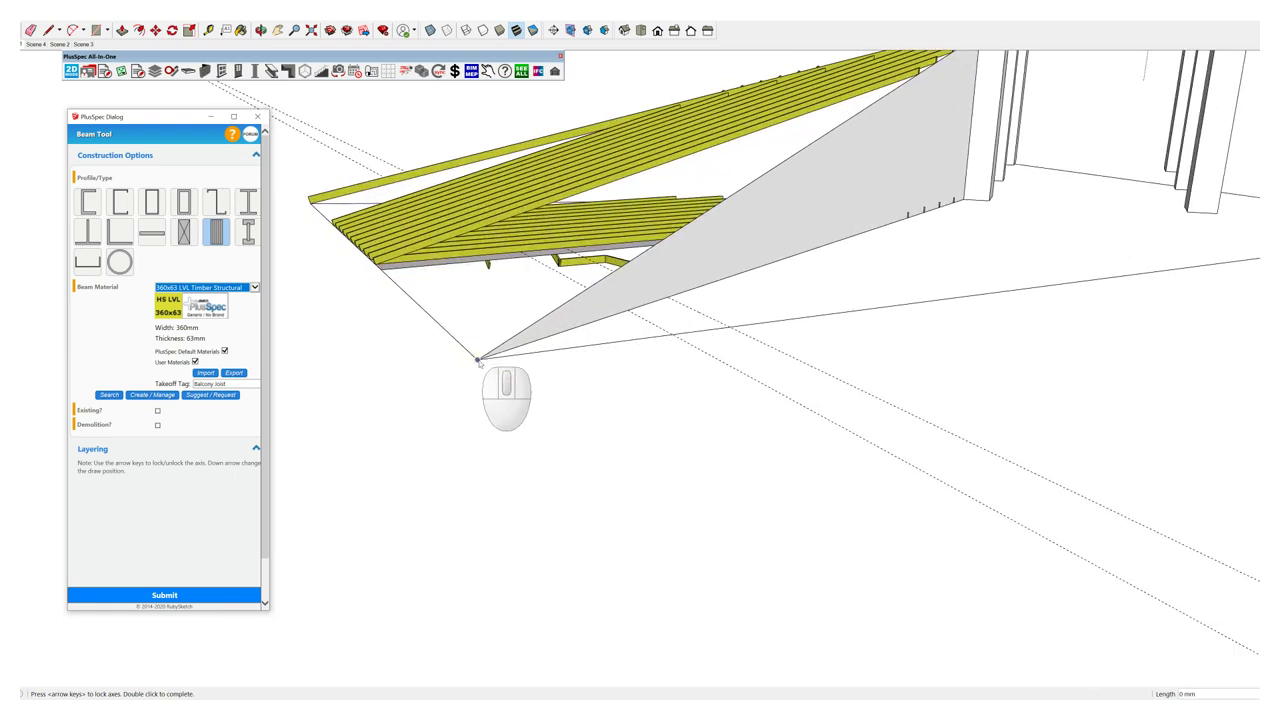
Step: Place the hip beam from the deck's front corner, angled up the hip edge
click(478, 360)
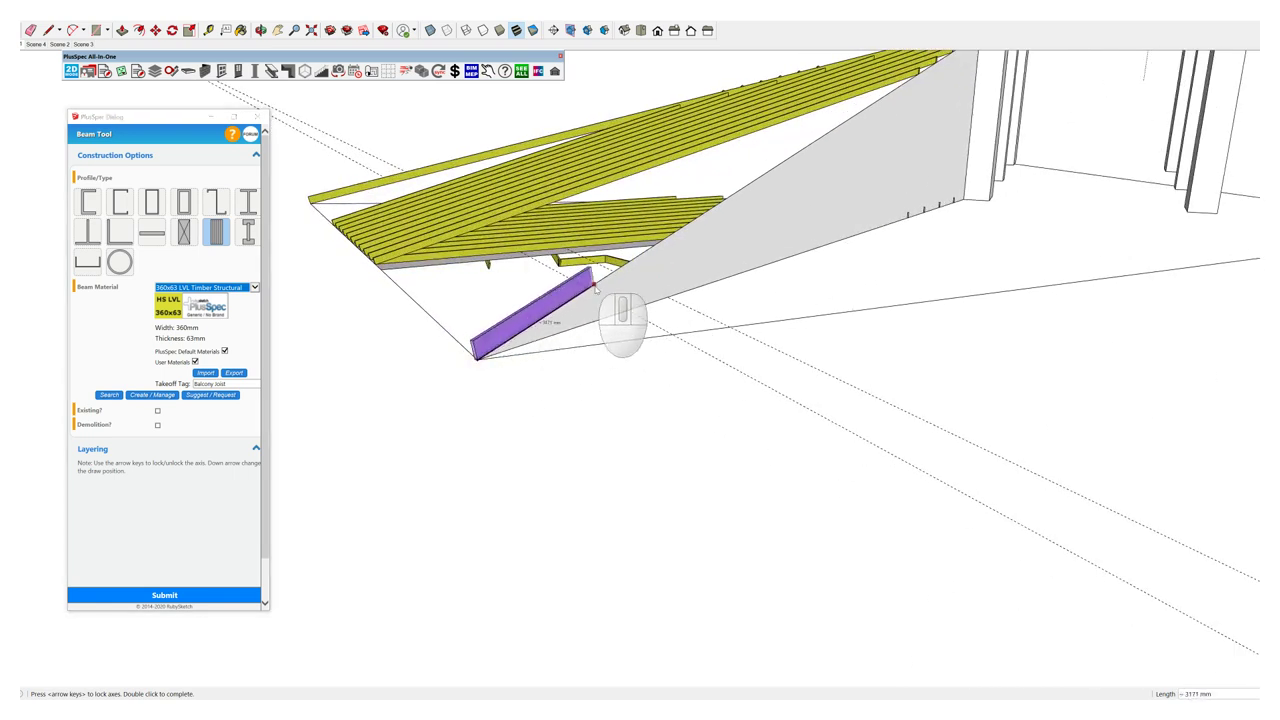
middle_drag(596, 288, 689, 317)
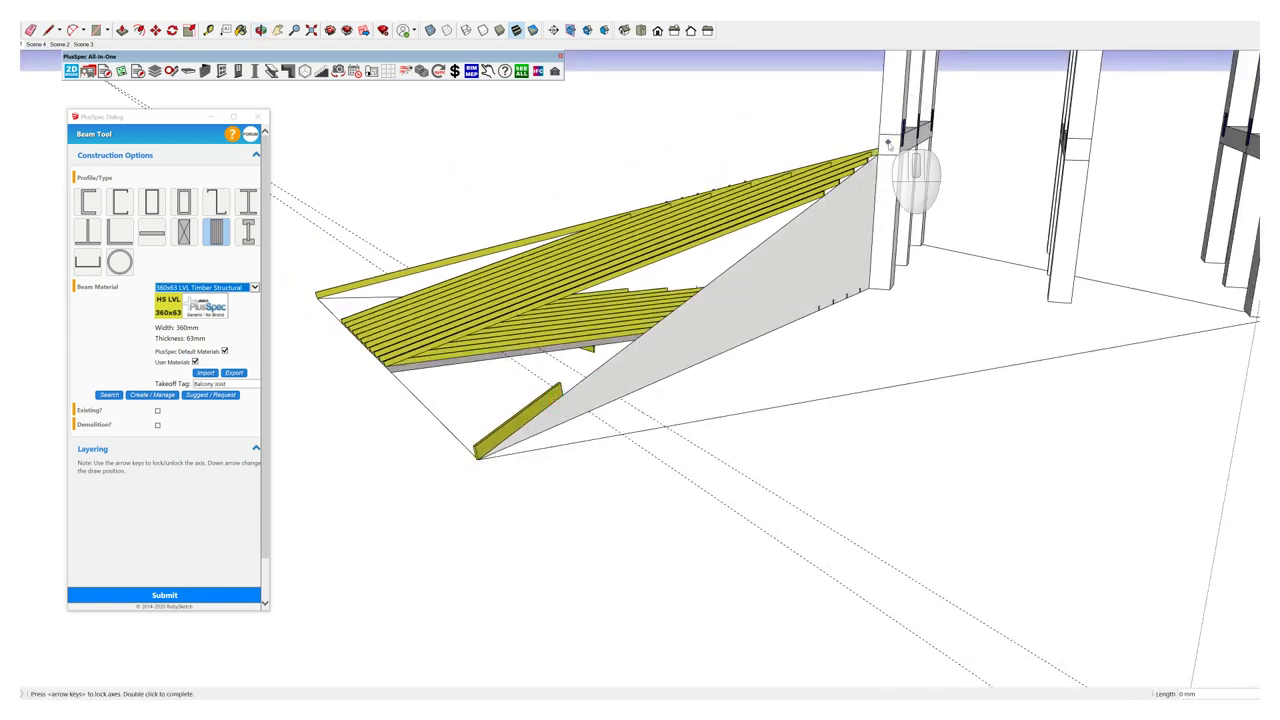
key(space)
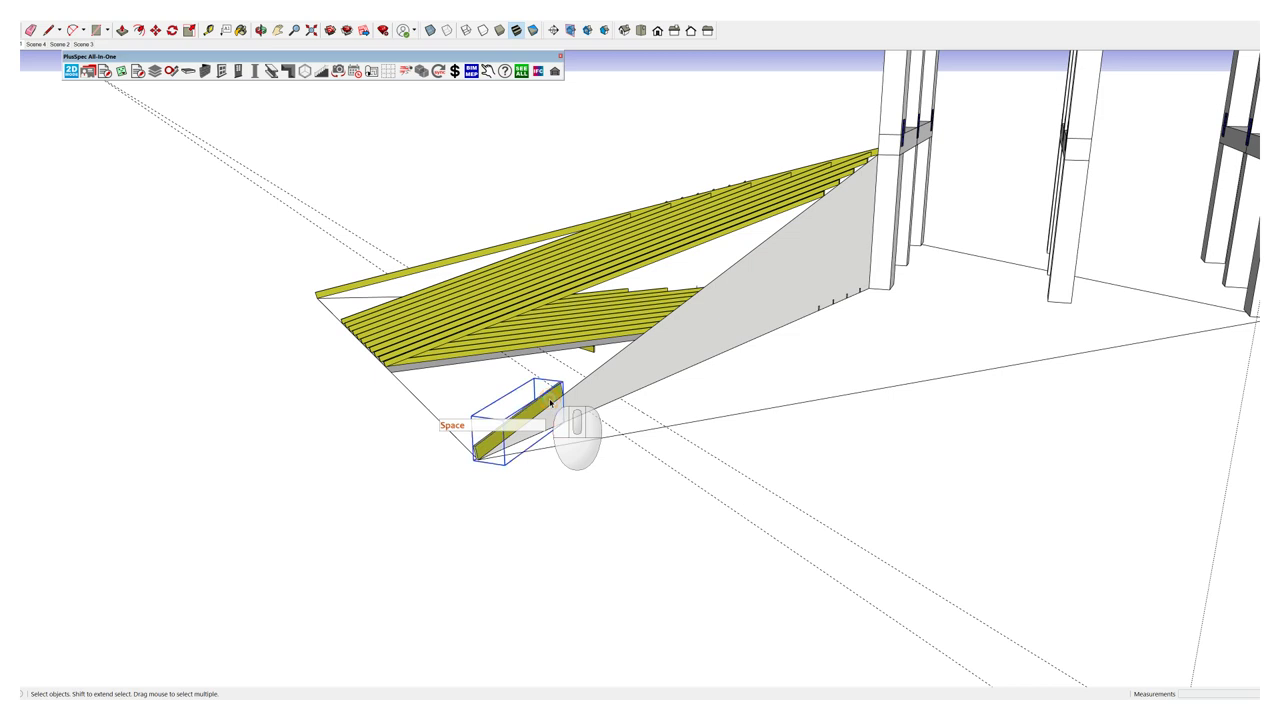
Step: Extend the 360x63 hip beam to the wall top and shift its upper end to the roof apex
right_click(552, 400)
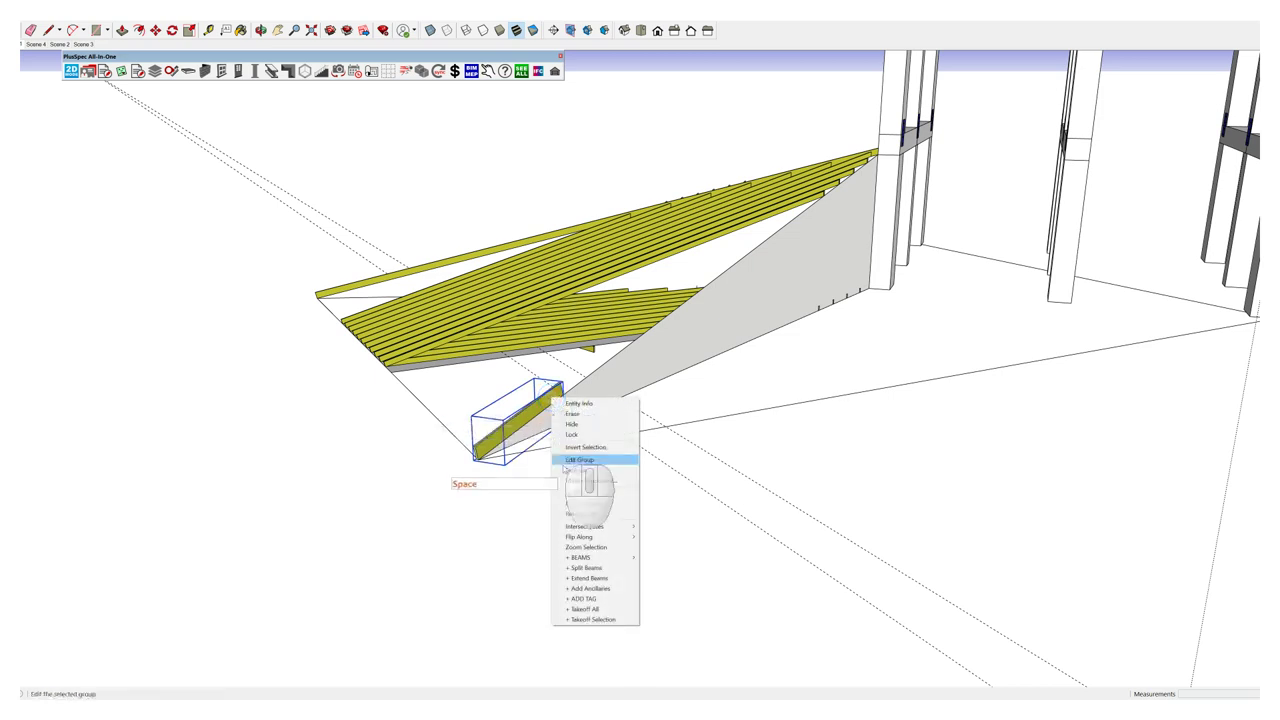
click(593, 578)
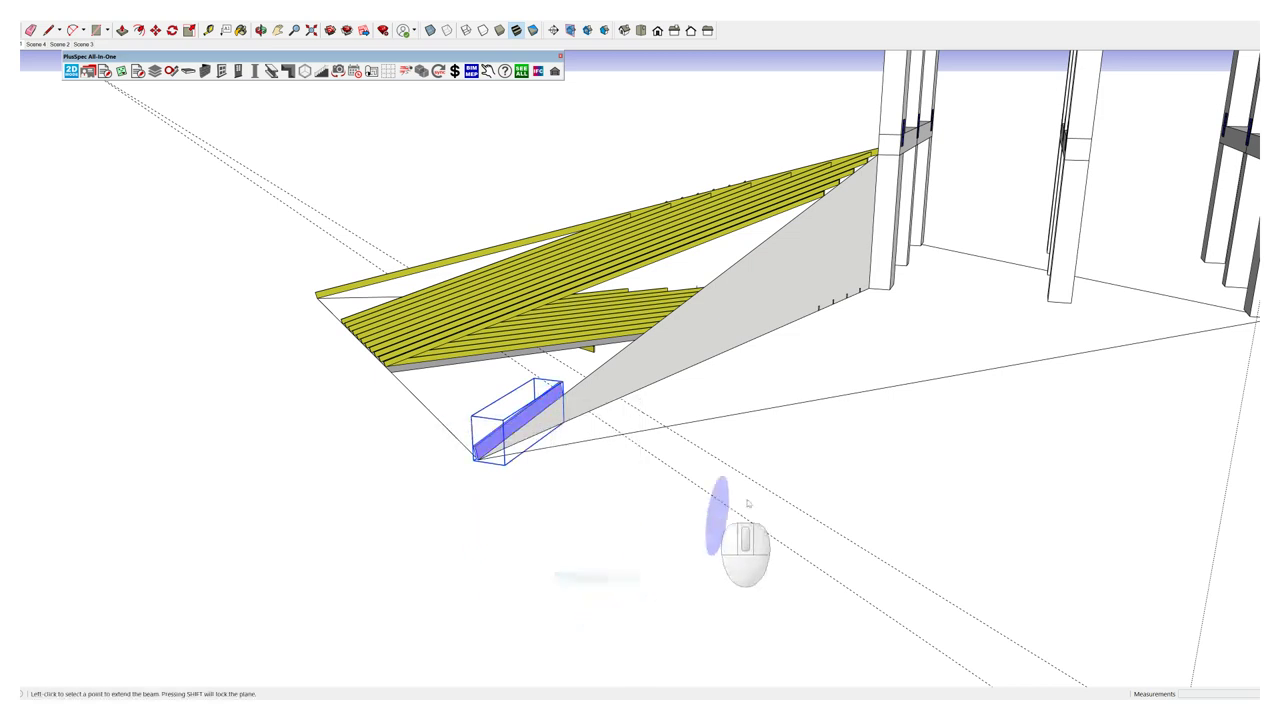
click(884, 147)
scroll(878, 152, up, 5)
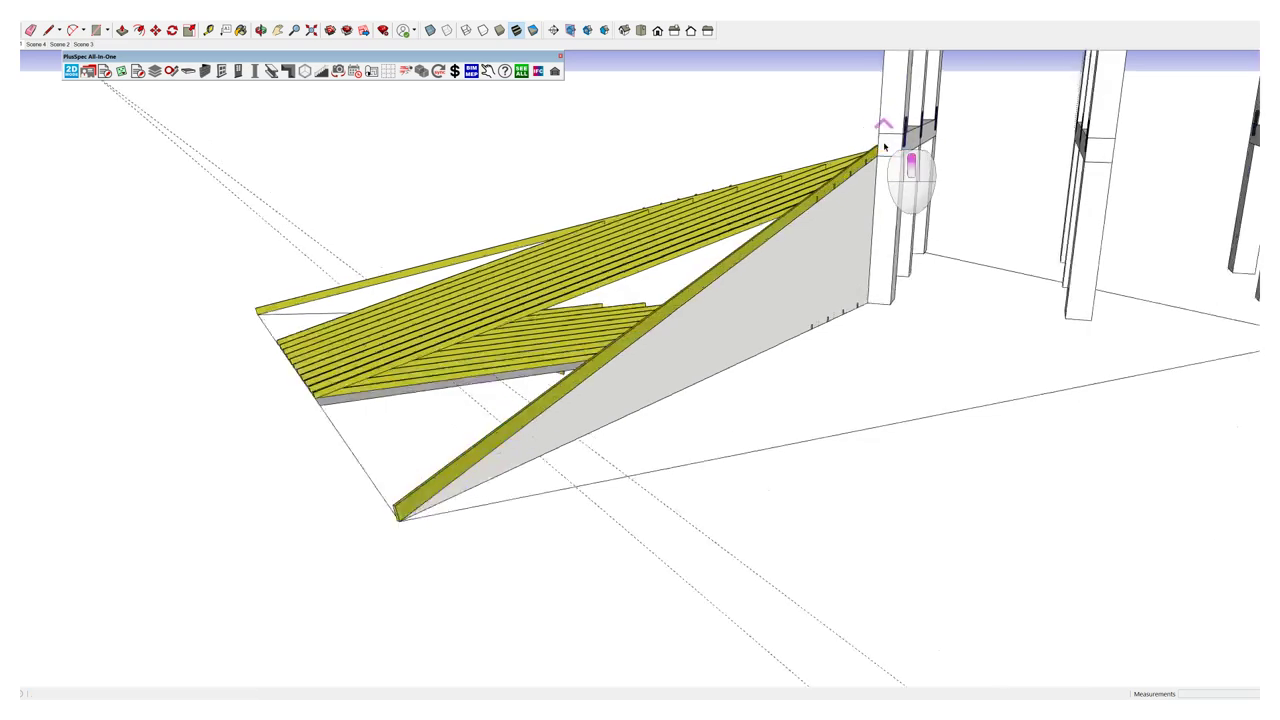
scroll(868, 153, down, 2)
scroll(868, 153, down, 5)
middle_drag(882, 165, 963, 289)
scroll(960, 280, up, 3)
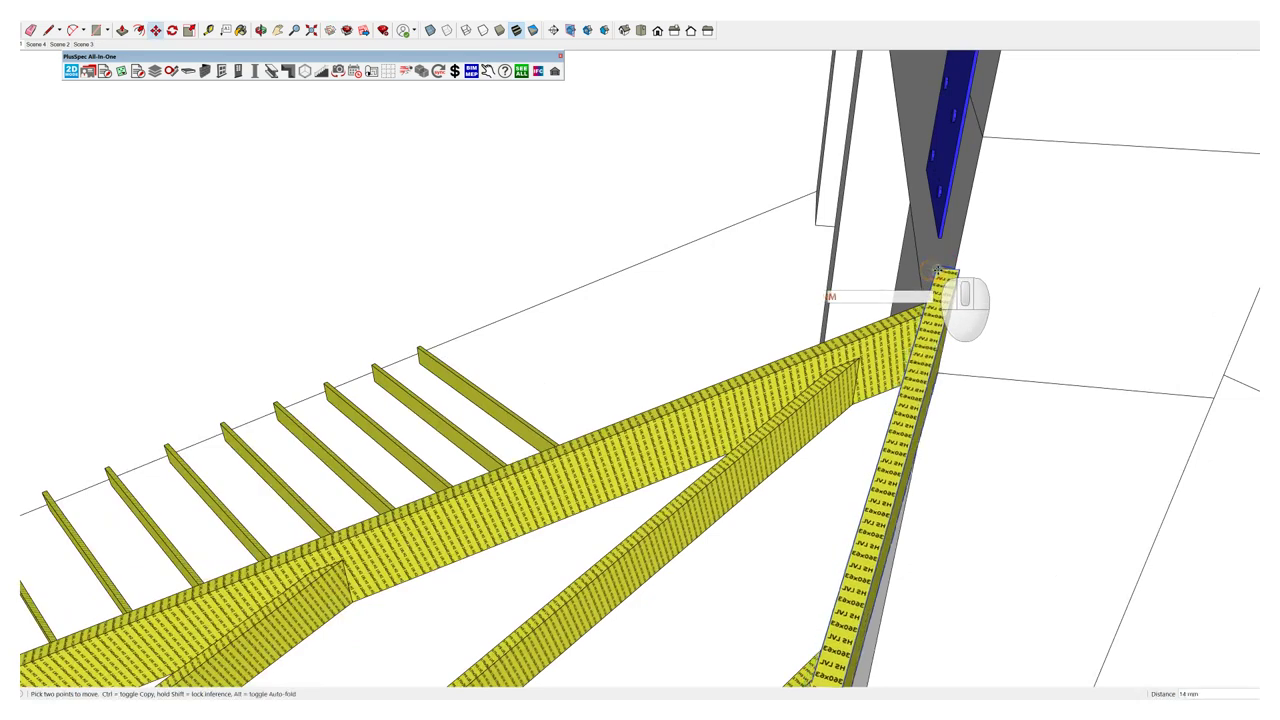
middle_drag(948, 272, 816, 254)
scroll(816, 254, down, 10)
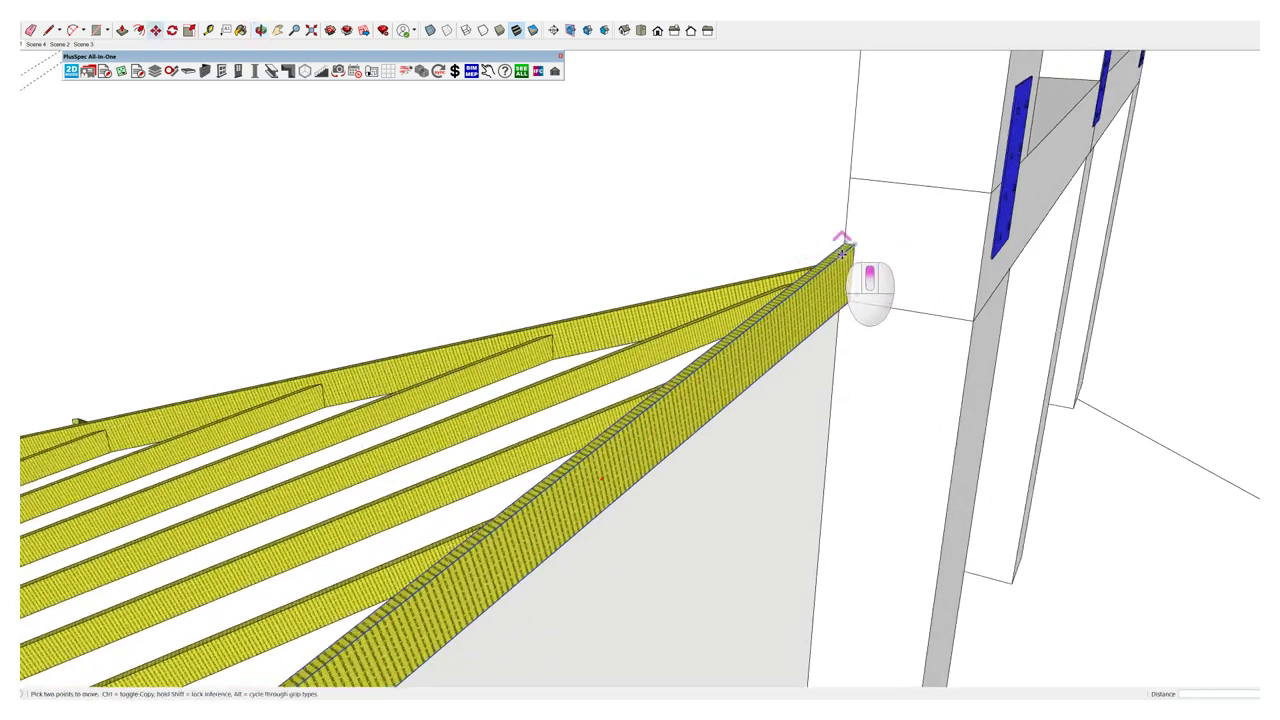
middle_drag(771, 317, 757, 258)
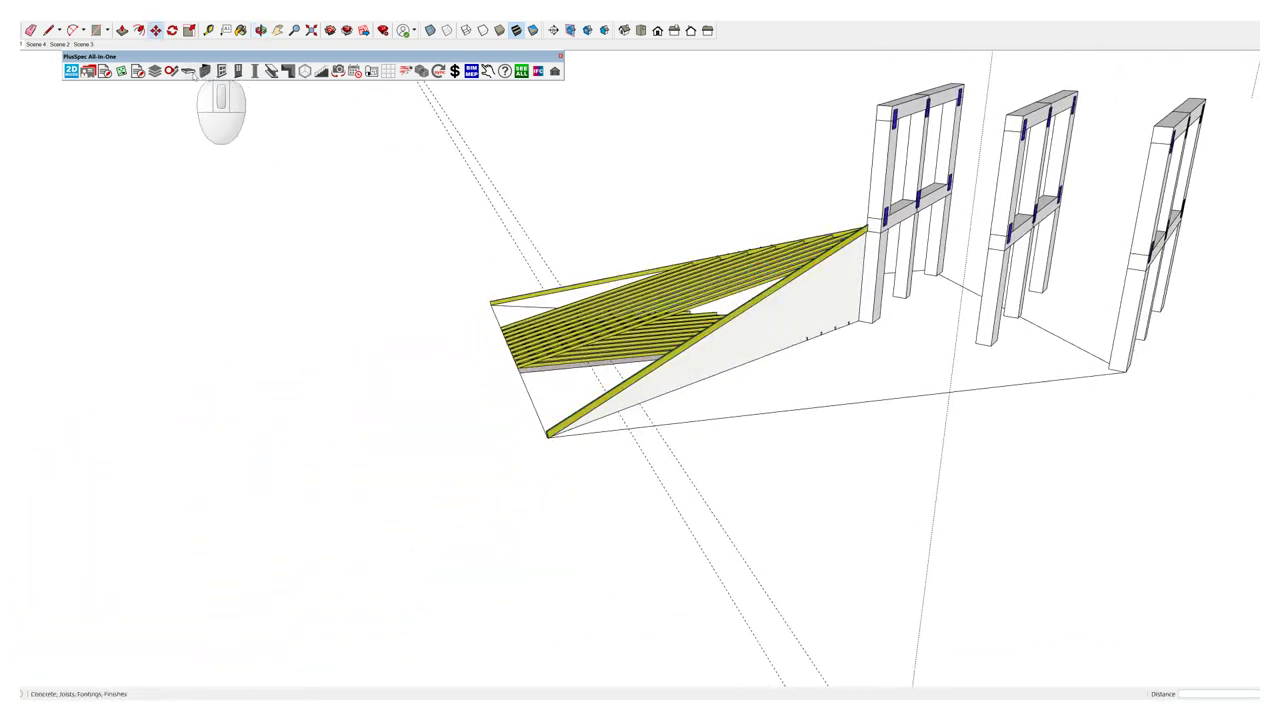
Step: Draw a short 140x35 H2 timber member on the deck below the sloping wall
click(272, 80)
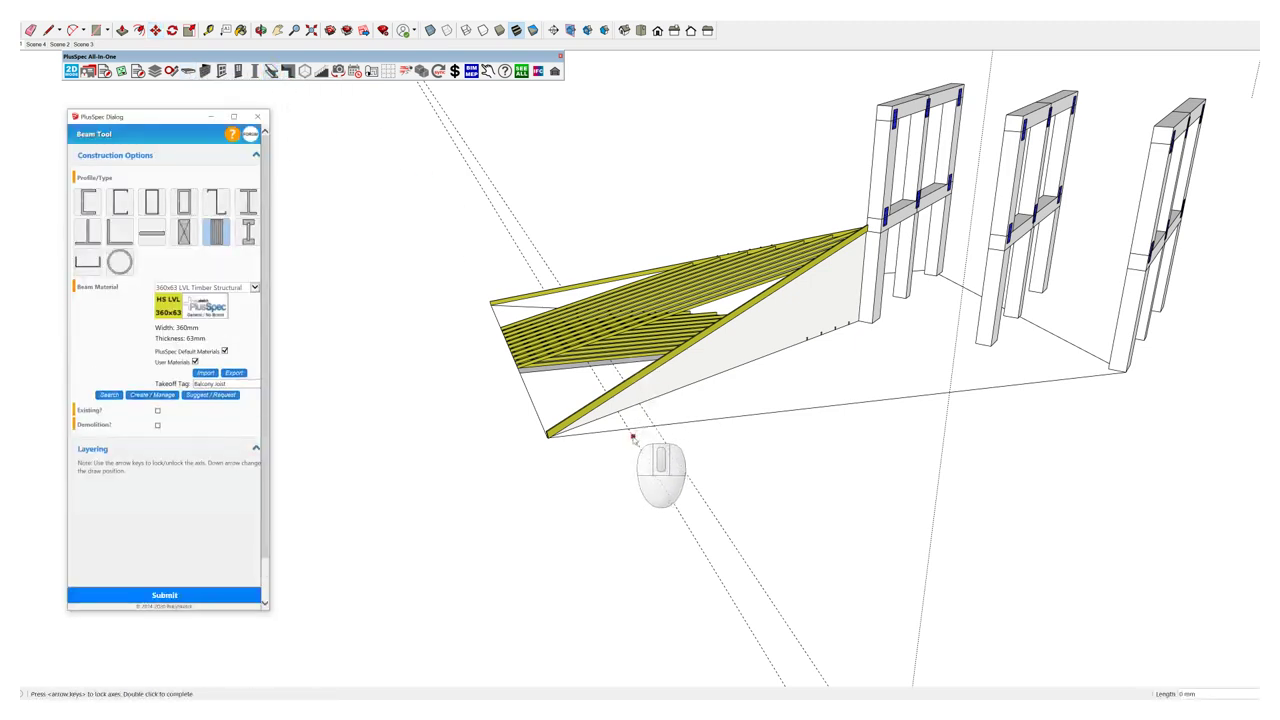
click(184, 233)
scroll(620, 421, up, 5)
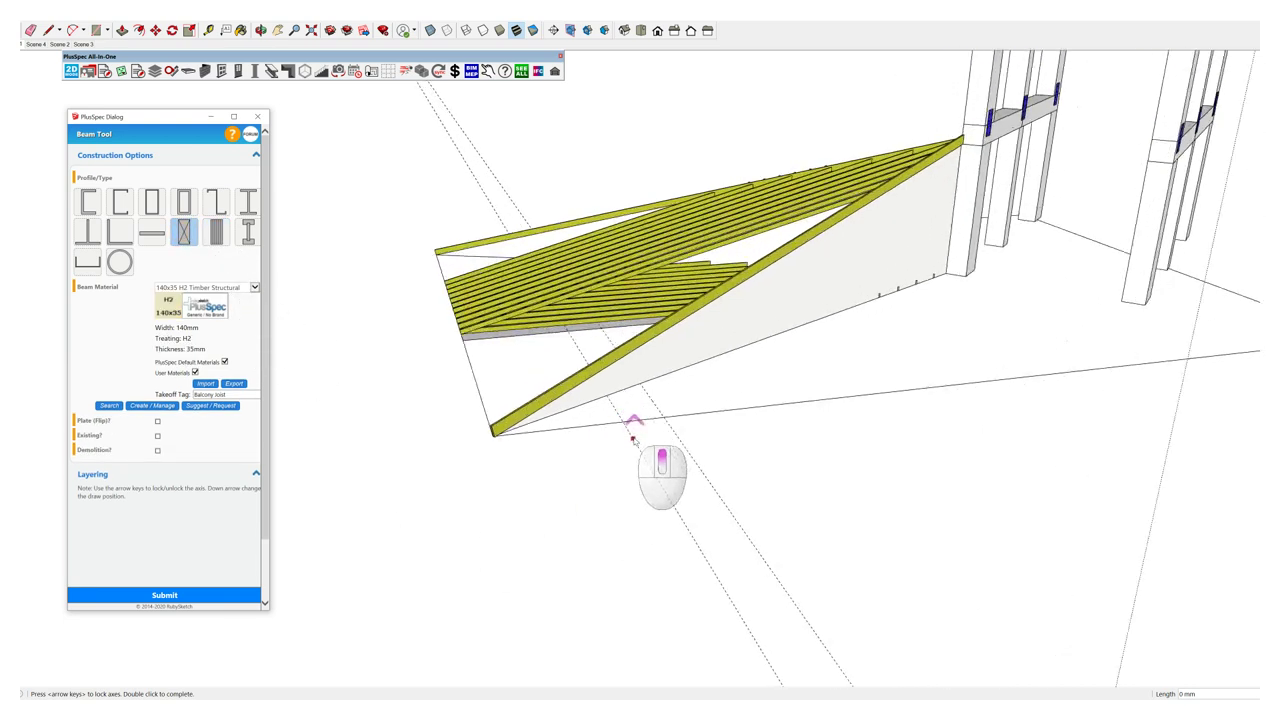
click(620, 421)
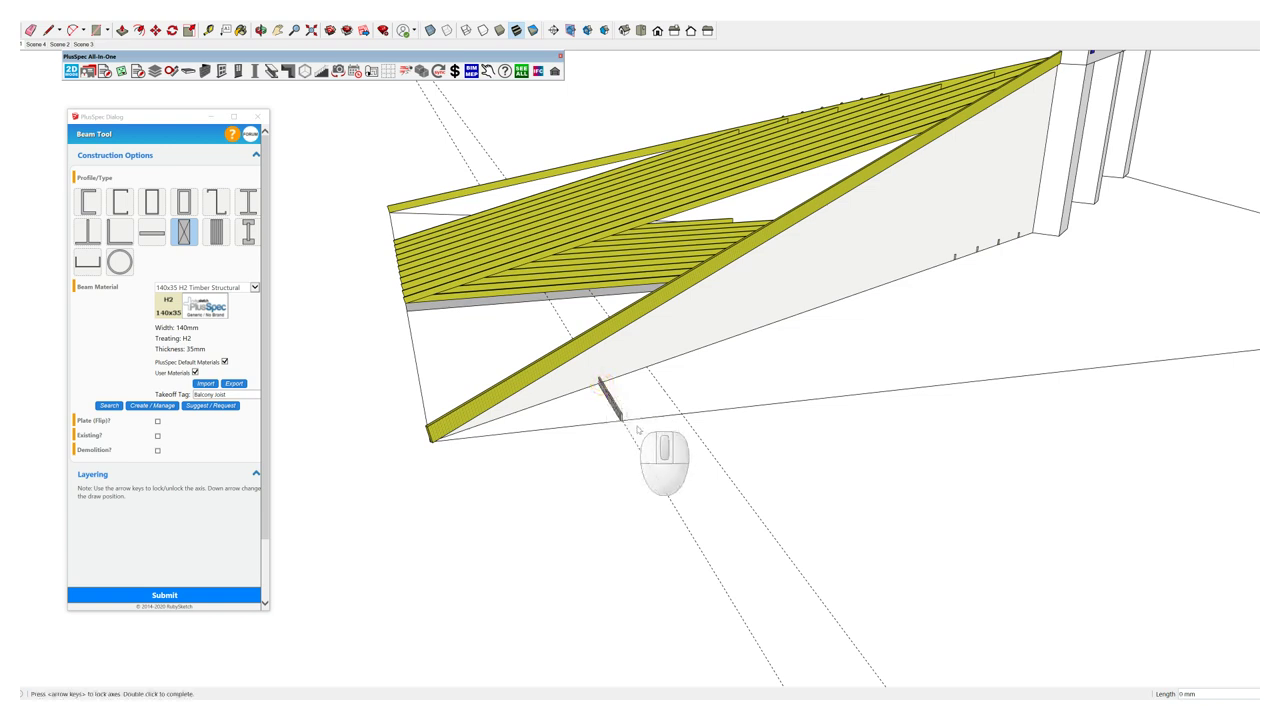
scroll(635, 425, up, 4)
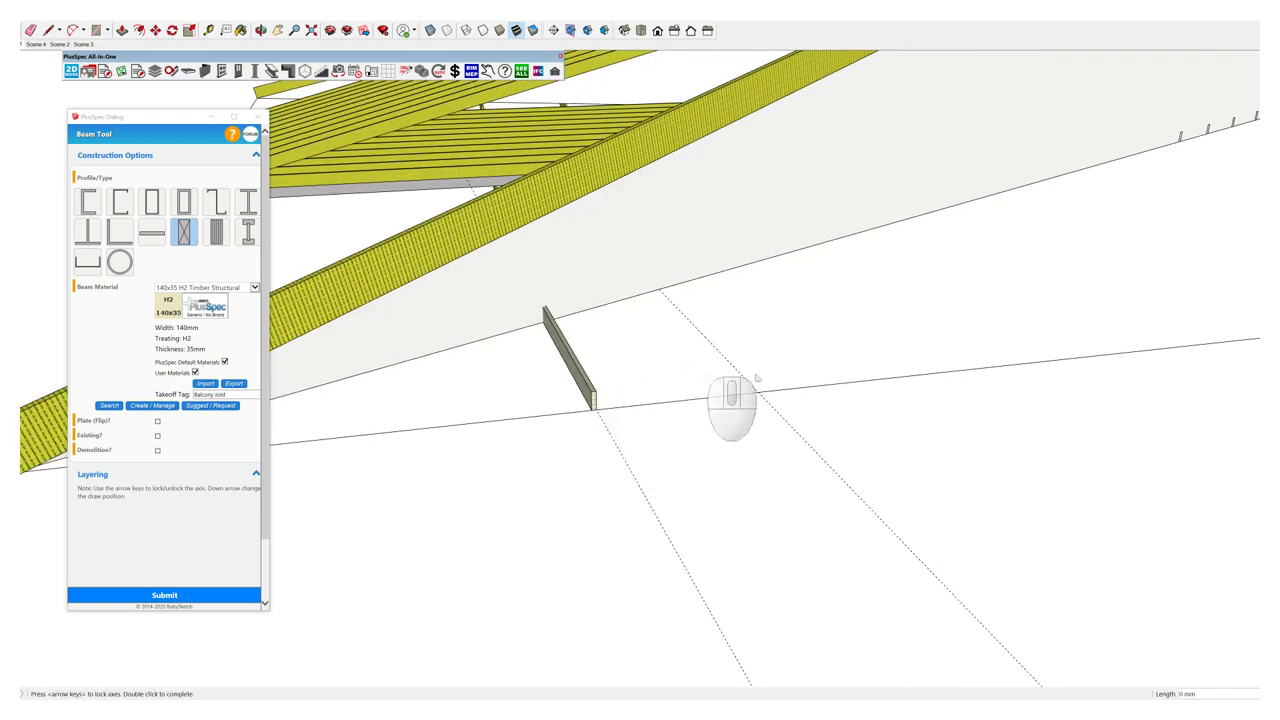
scroll(594, 400, up, 3)
double_click(594, 397)
key(space)
click(594, 397)
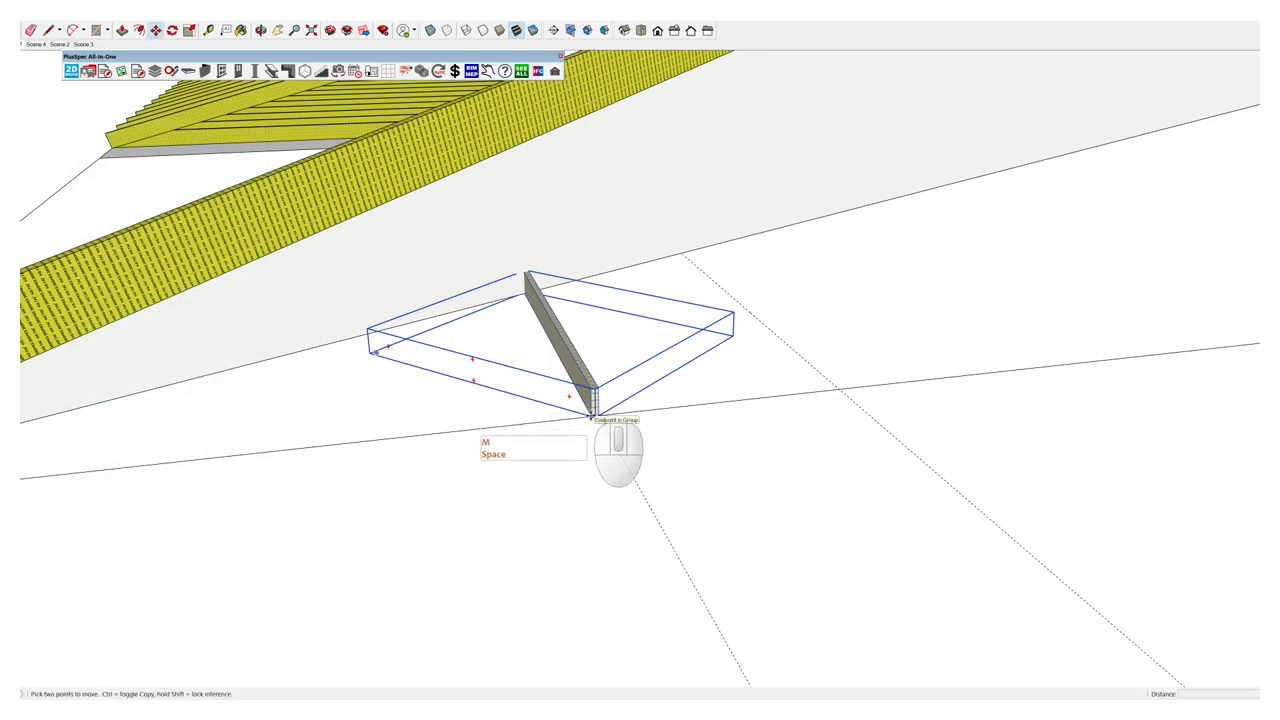
Step: Copy the member at 600 mm spacing to make a row of six
click(591, 411)
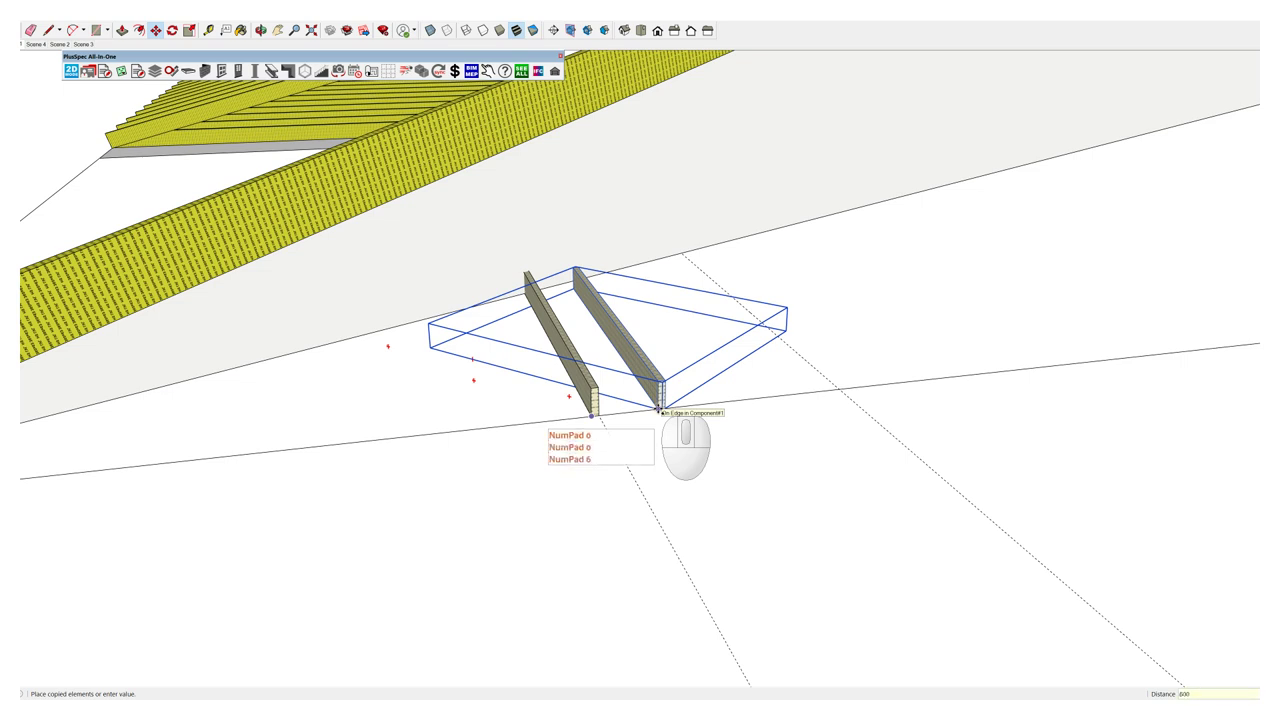
text(600)
key(Return)
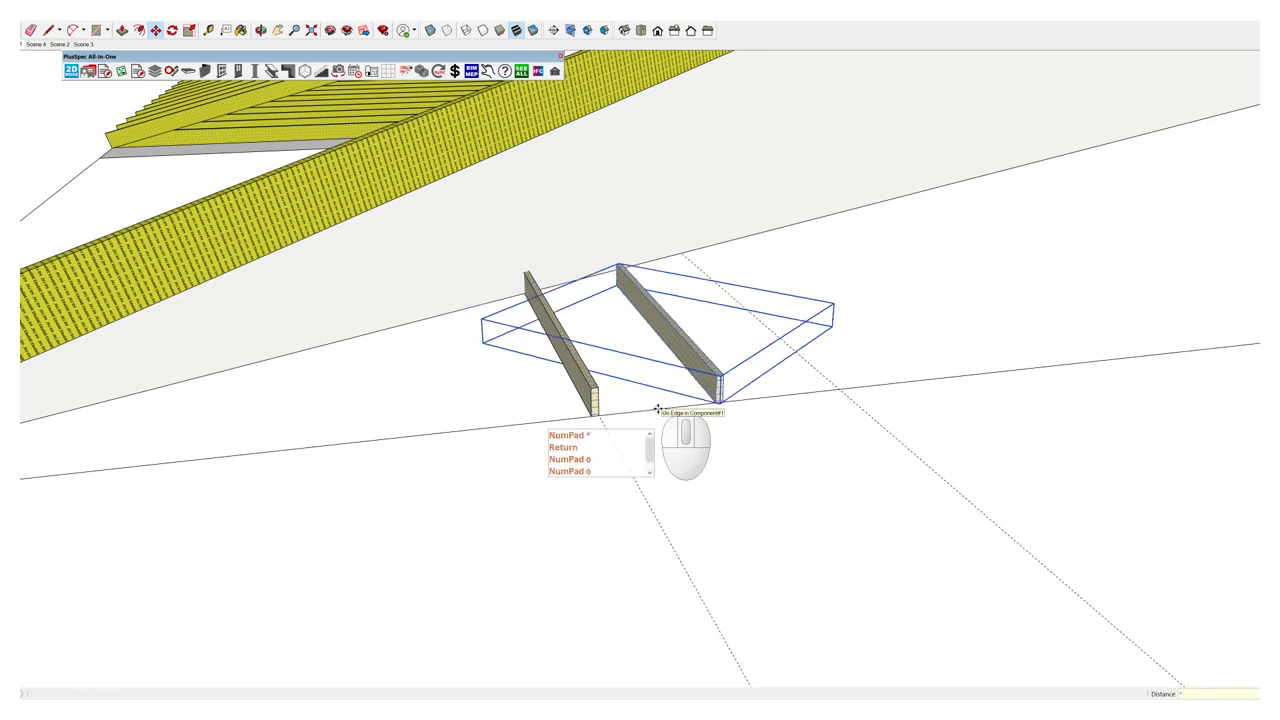
key(Return)
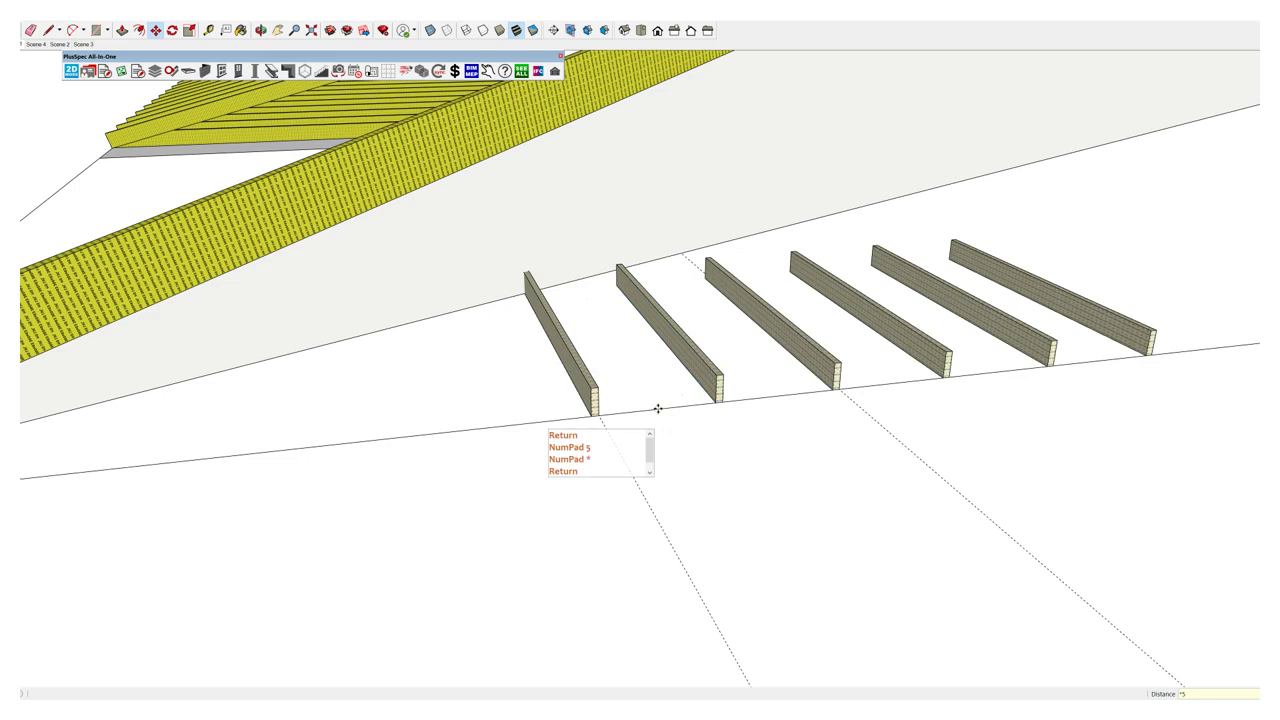
mouse_move(657, 409)
middle_down()
mouse_move(655, 425)
mouse_move(726, 393)
mouse_move(511, 437)
mouse_move(565, 437)
mouse_move(657, 405)
middle_up()
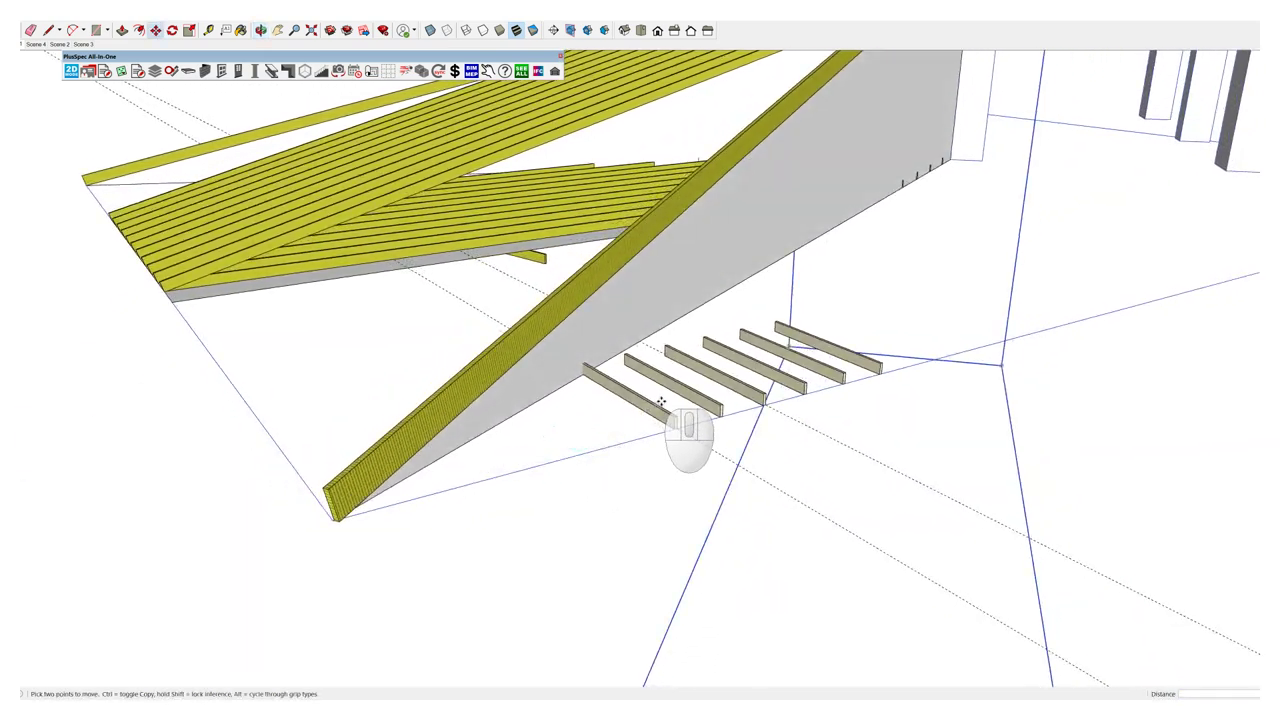
scroll(657, 405, up, 3)
Step: Select the six 140x35 joists and Extend Beams them up to the sloping hip beam
key(space)
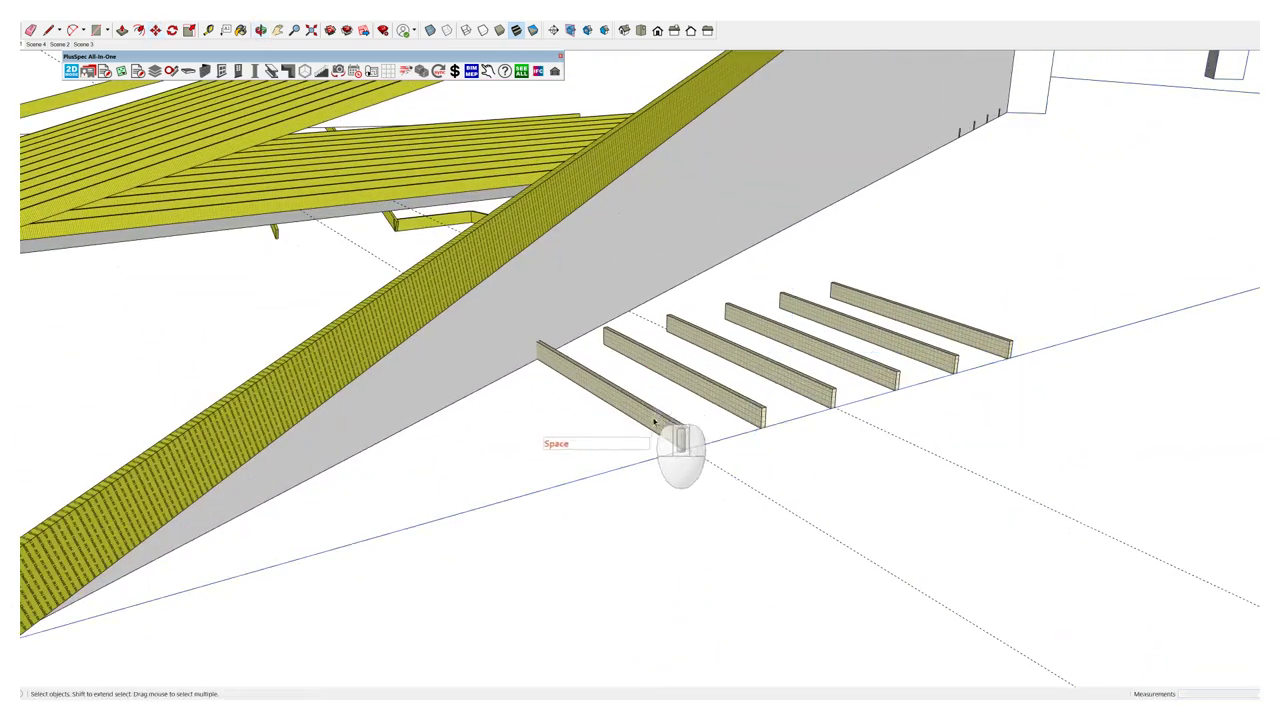
shift+click(736, 401)
shift+click(796, 384)
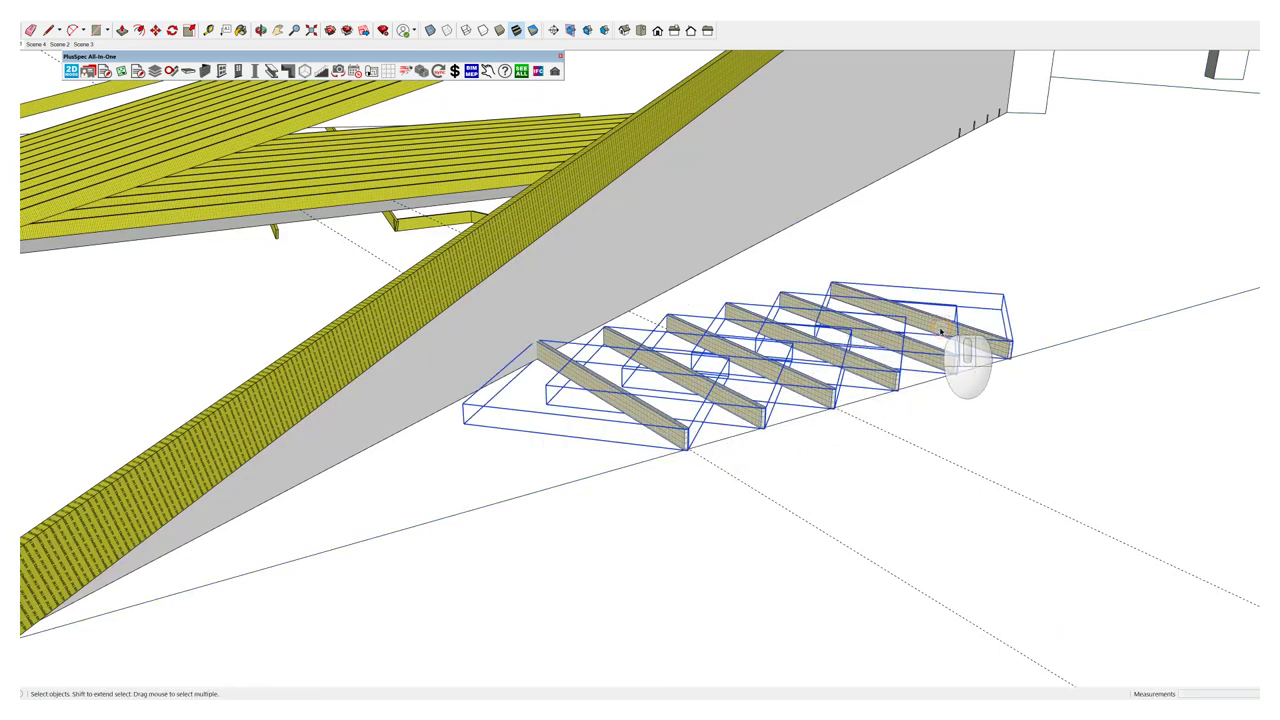
right_click(940, 331)
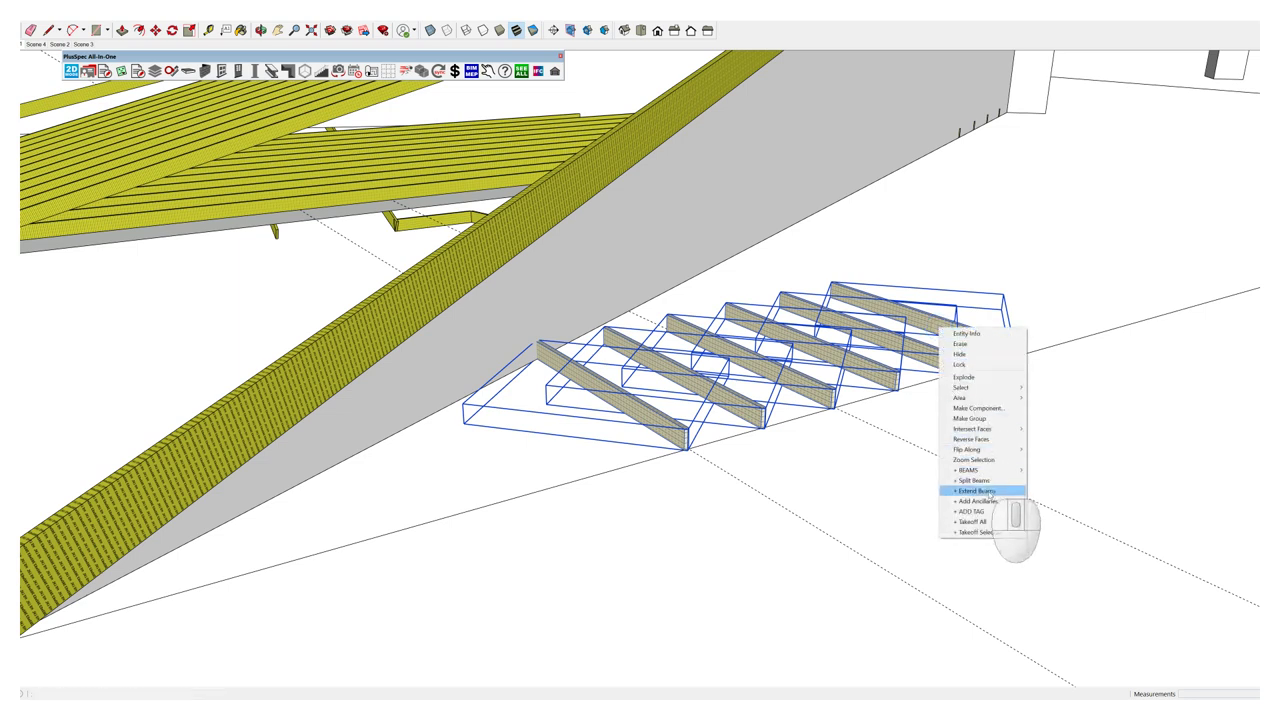
click(985, 491)
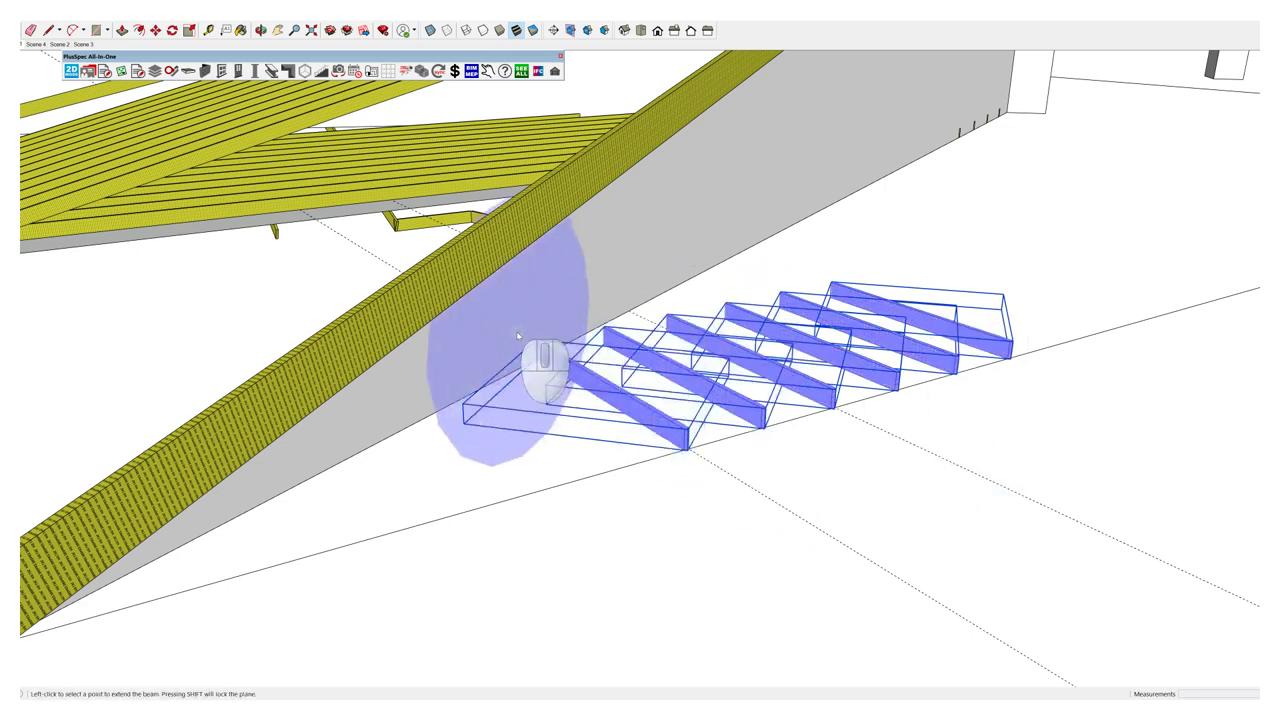
click(542, 315)
middle_drag(543, 320, 842, 397)
Step: Select all six 140x35 joists
click(850, 405)
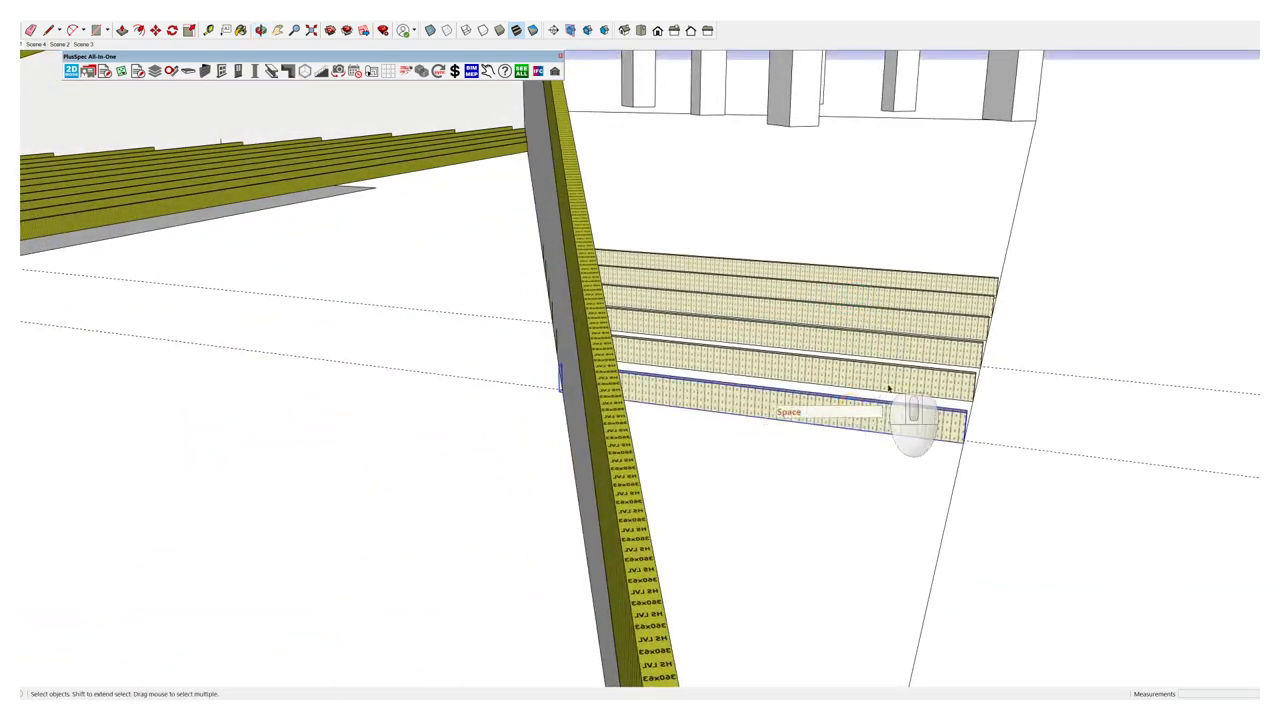
shift+click(900, 372)
shift+click(950, 345)
shift+click(980, 306)
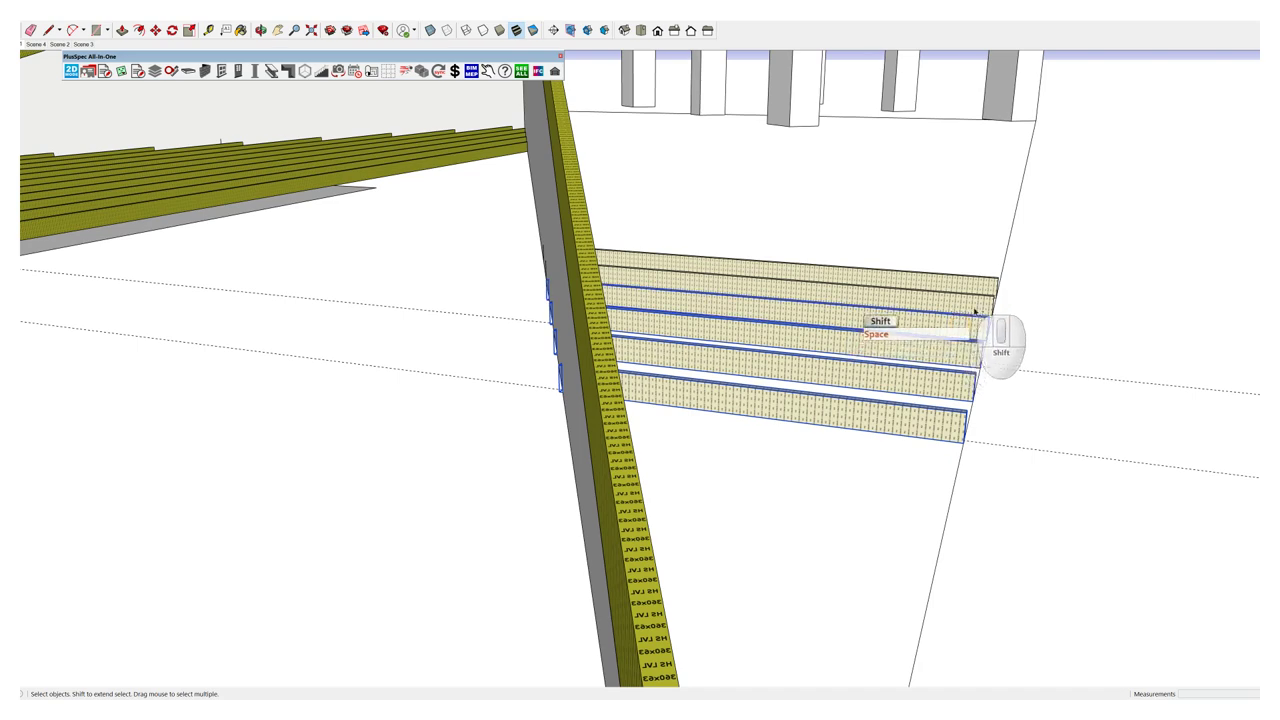
shift+click(986, 294)
shift+click(986, 286)
middle_drag(955, 430, 777, 509)
scroll(785, 525, up, 2)
scroll(785, 527, up, 3)
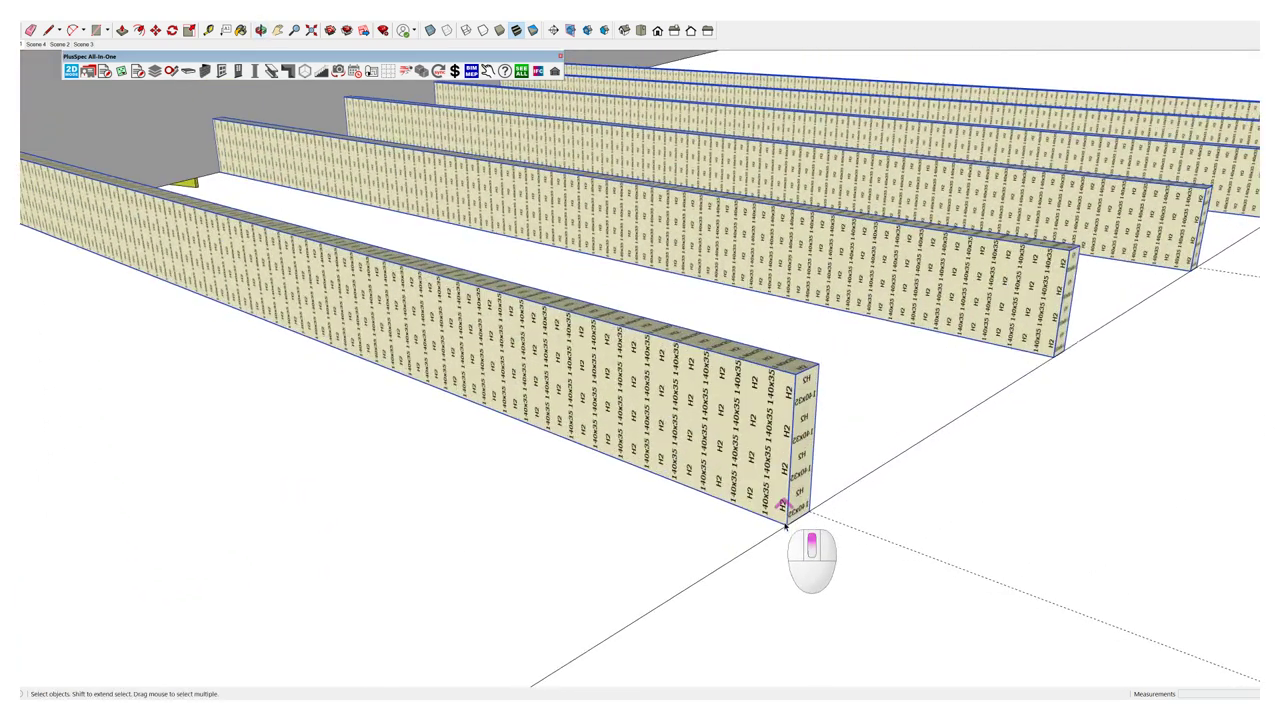
Step: Copy the selected joists 35 mm alongside the originals
key(ctrl)
click(785, 524)
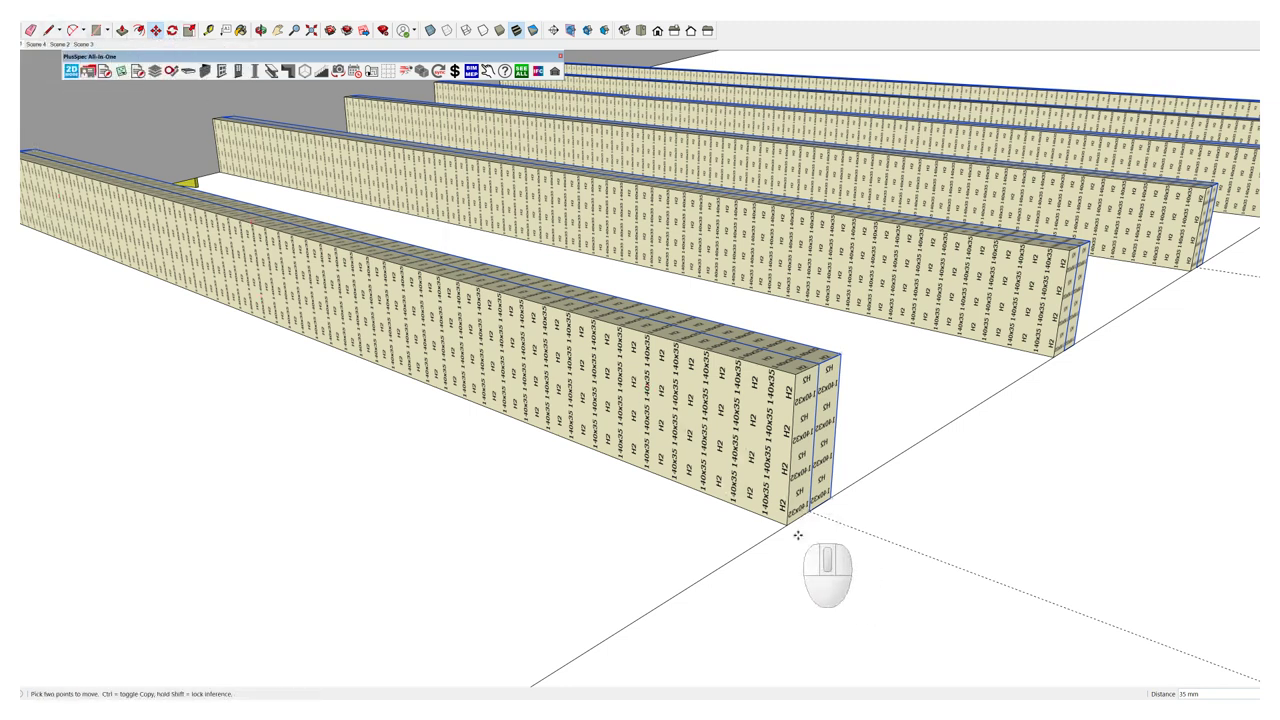
key(q)
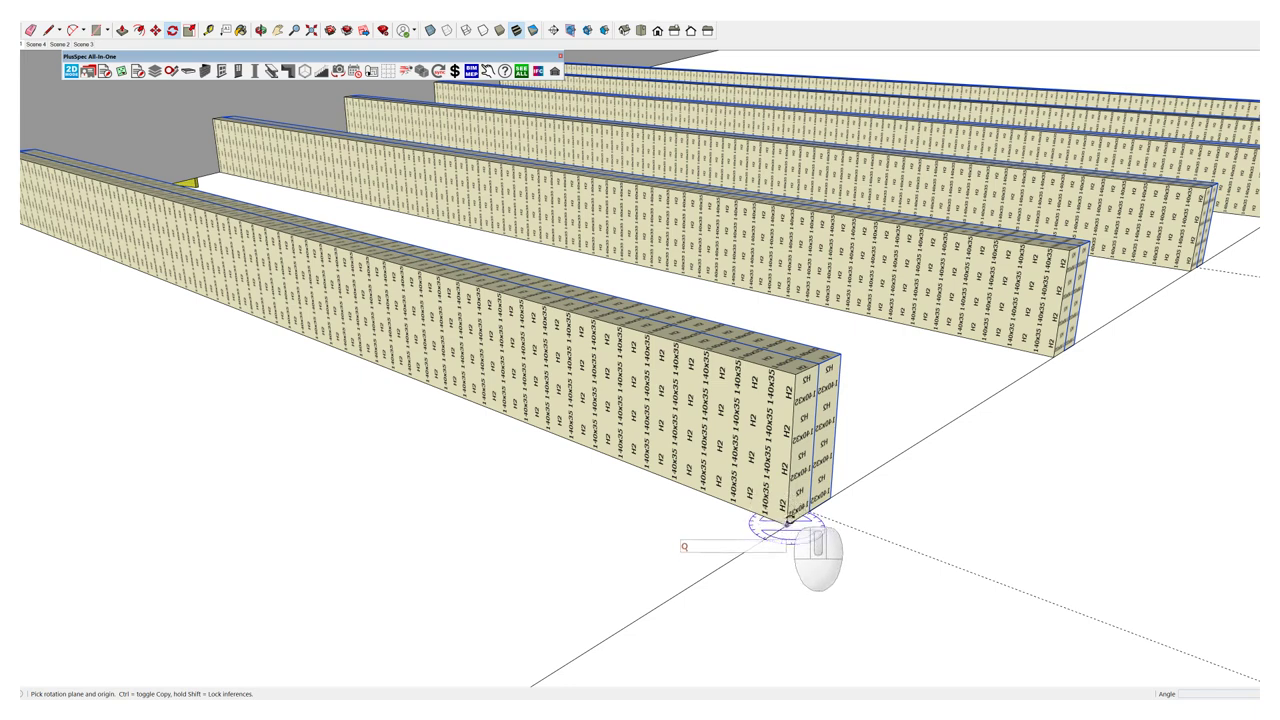
Step: Rotate the copied joists upward about their outer corner so they run diagonally as rafters
middle_drag(783, 521, 926, 524)
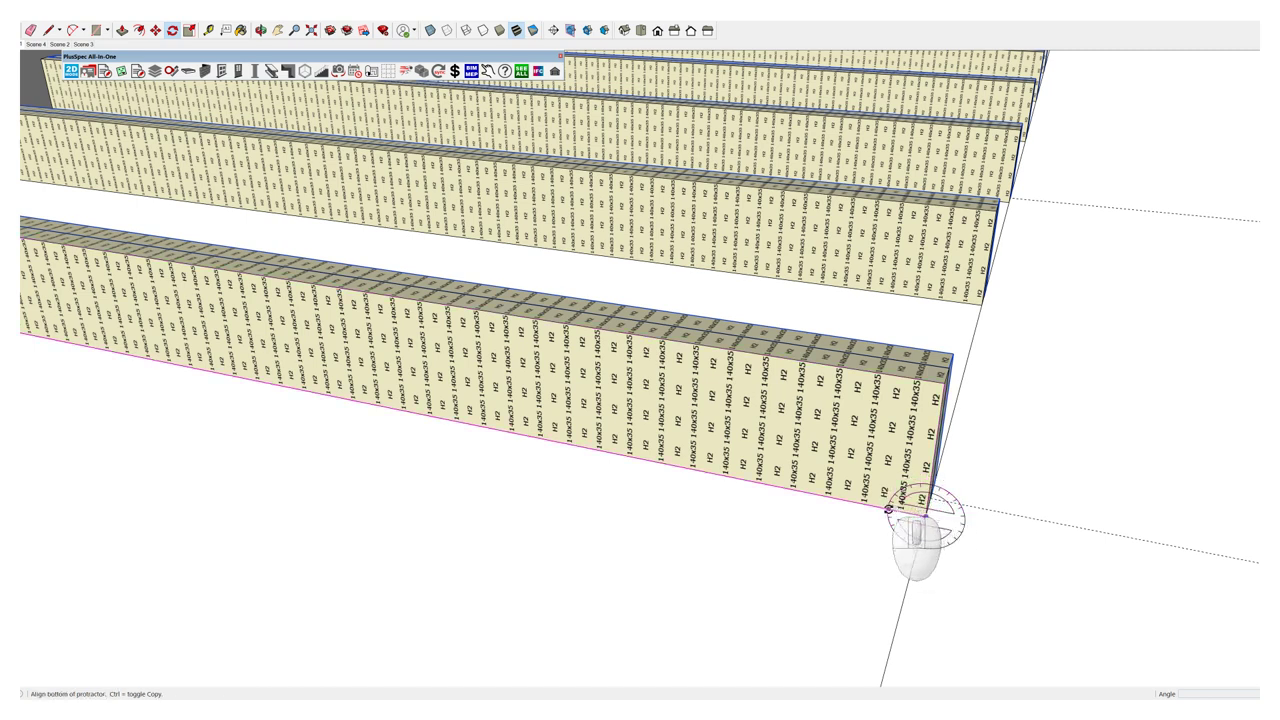
click(922, 515)
click(922, 515)
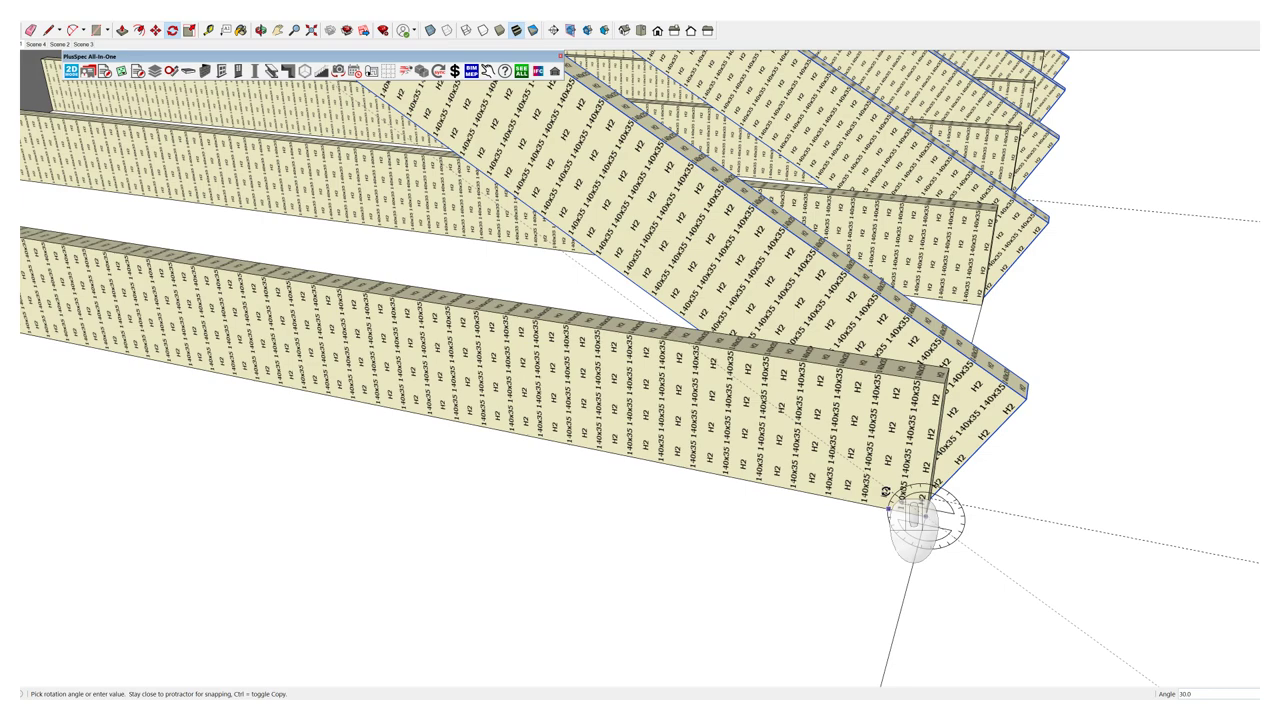
middle_drag(912, 515, 905, 516)
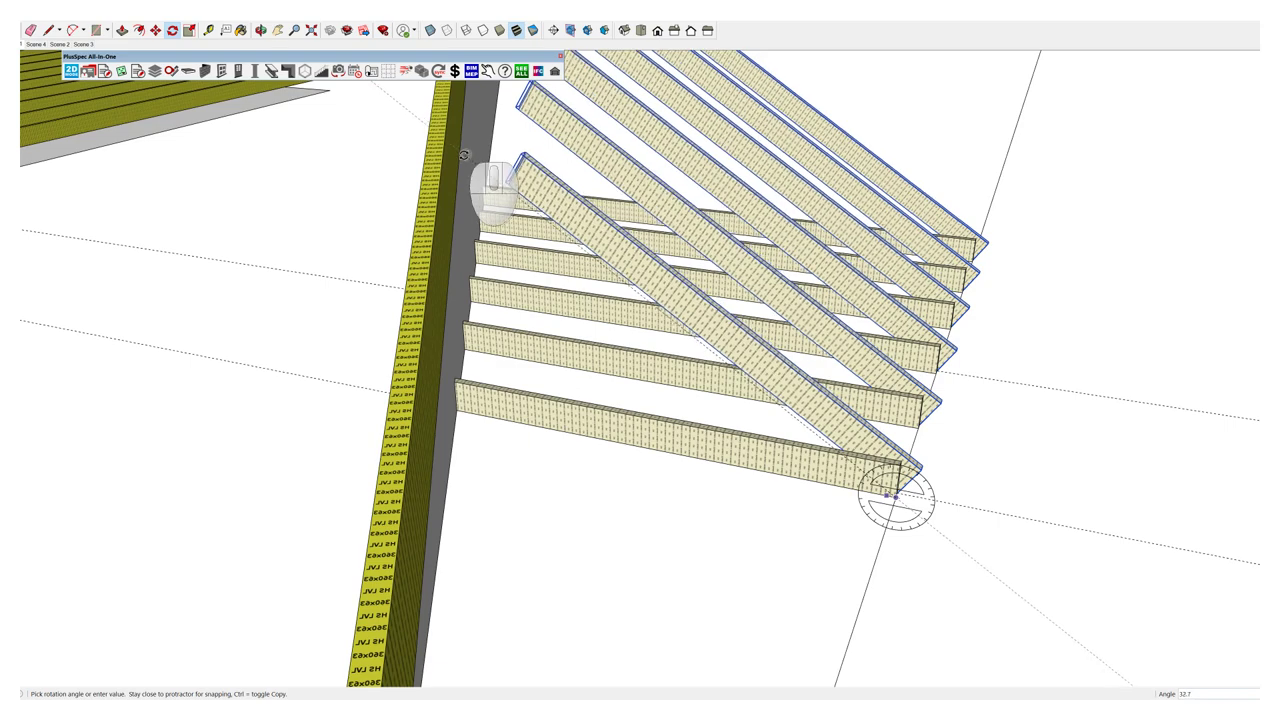
middle_drag(462, 158, 330, 162)
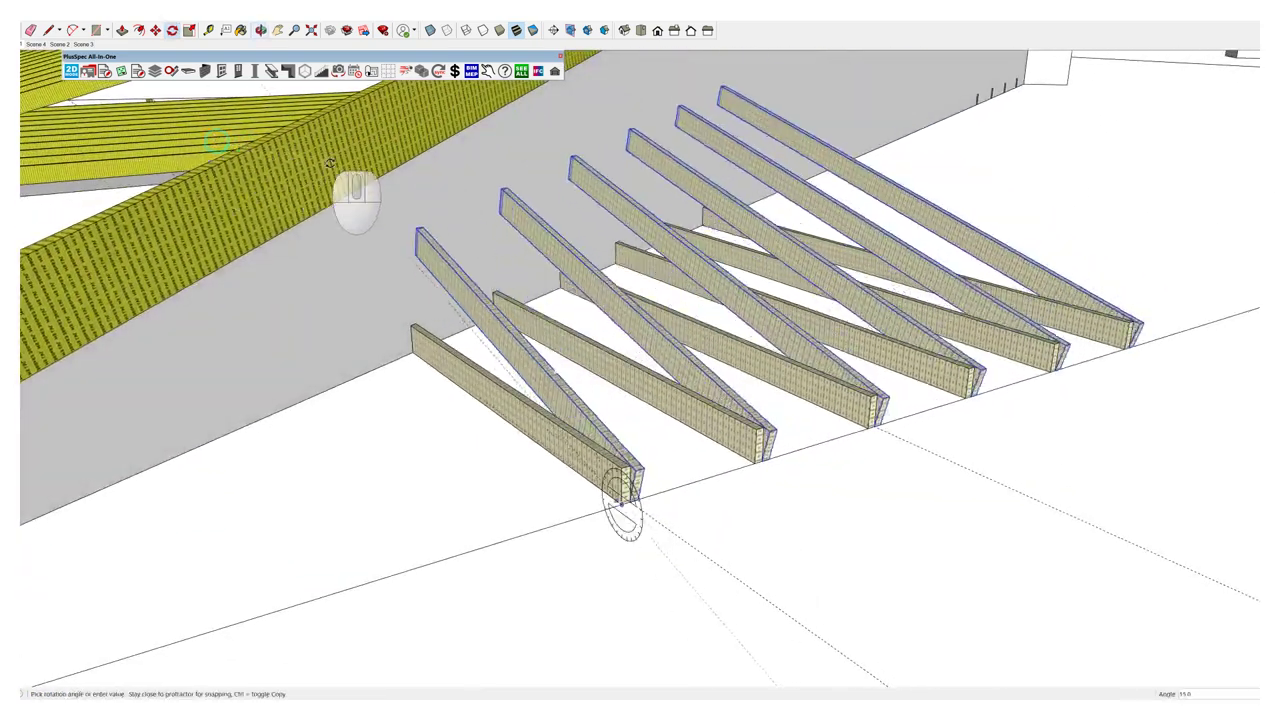
click(396, 170)
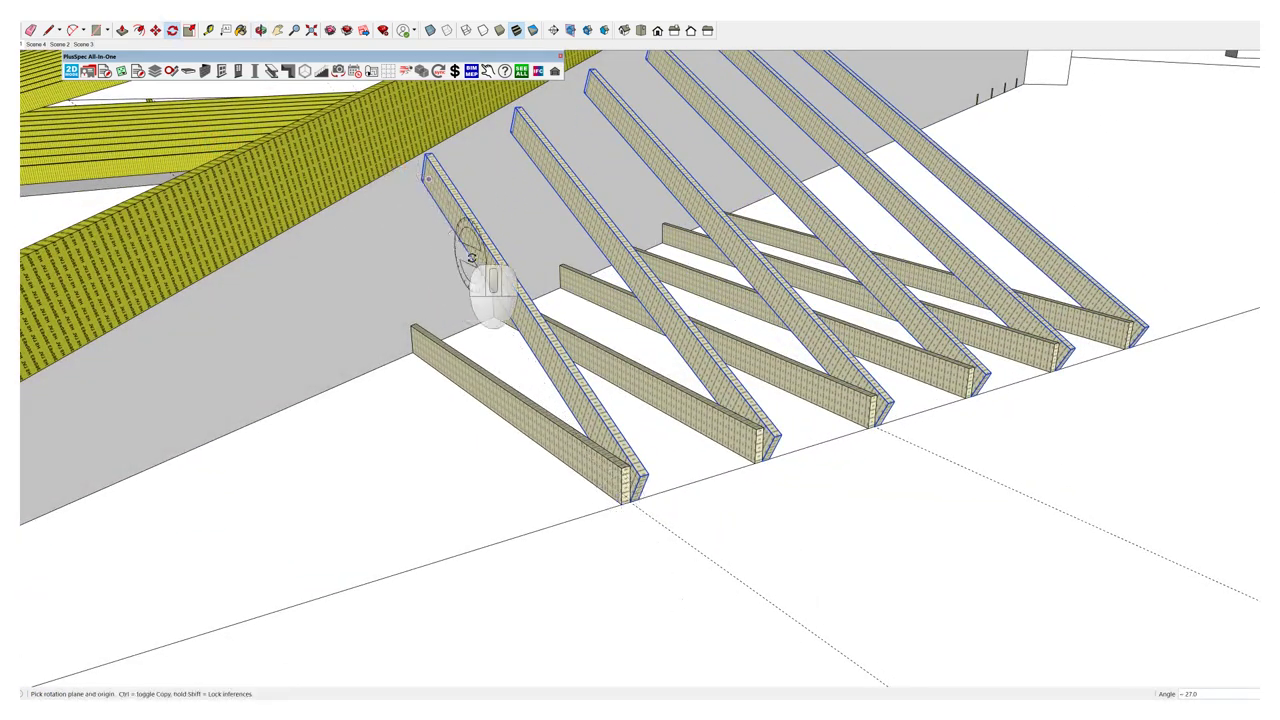
middle_drag(464, 272, 514, 417)
middle_drag(588, 290, 663, 274)
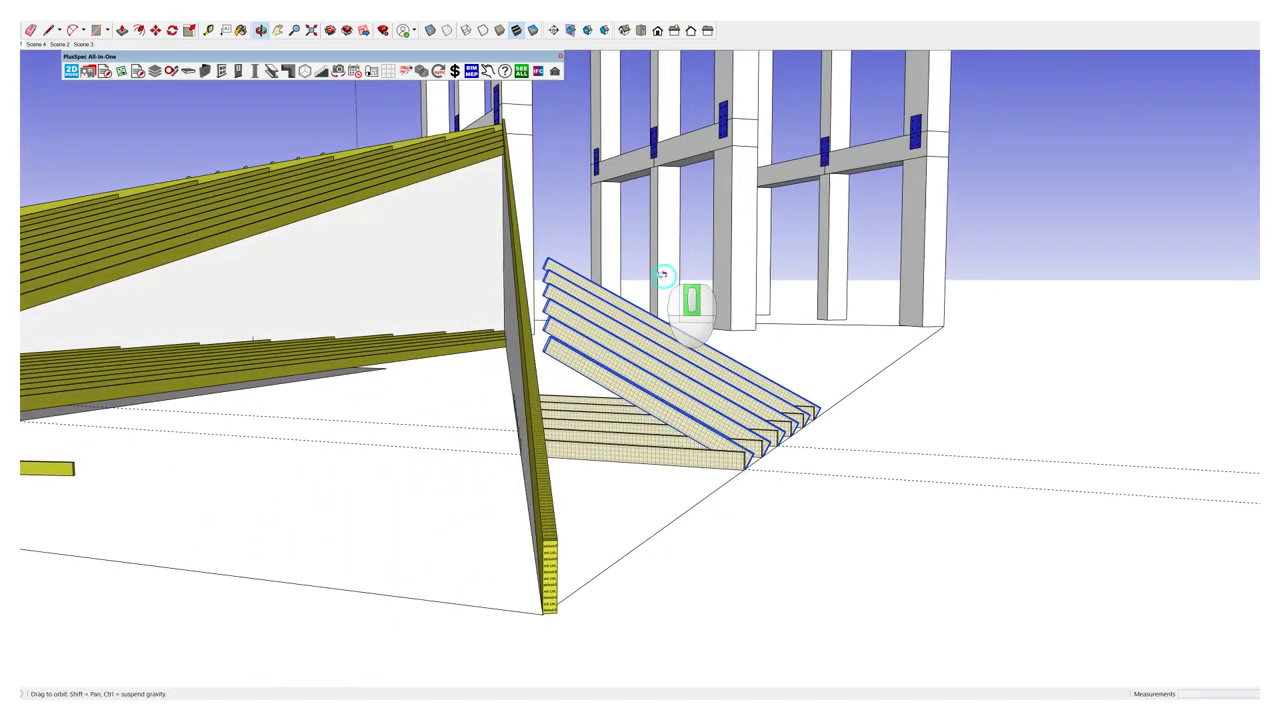
Step: Extend the six tilted 140x35 rafters up to meet the sloping hip beam
right_click(588, 297)
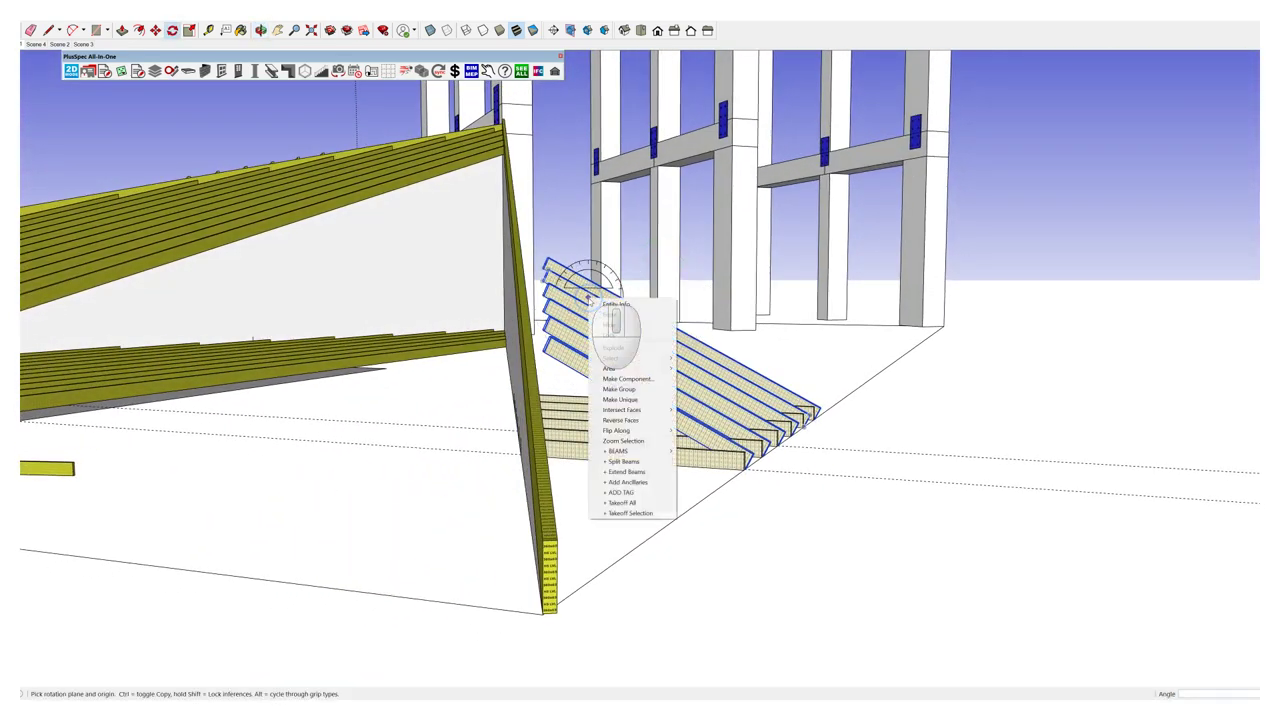
click(634, 472)
middle_drag(630, 476, 397, 399)
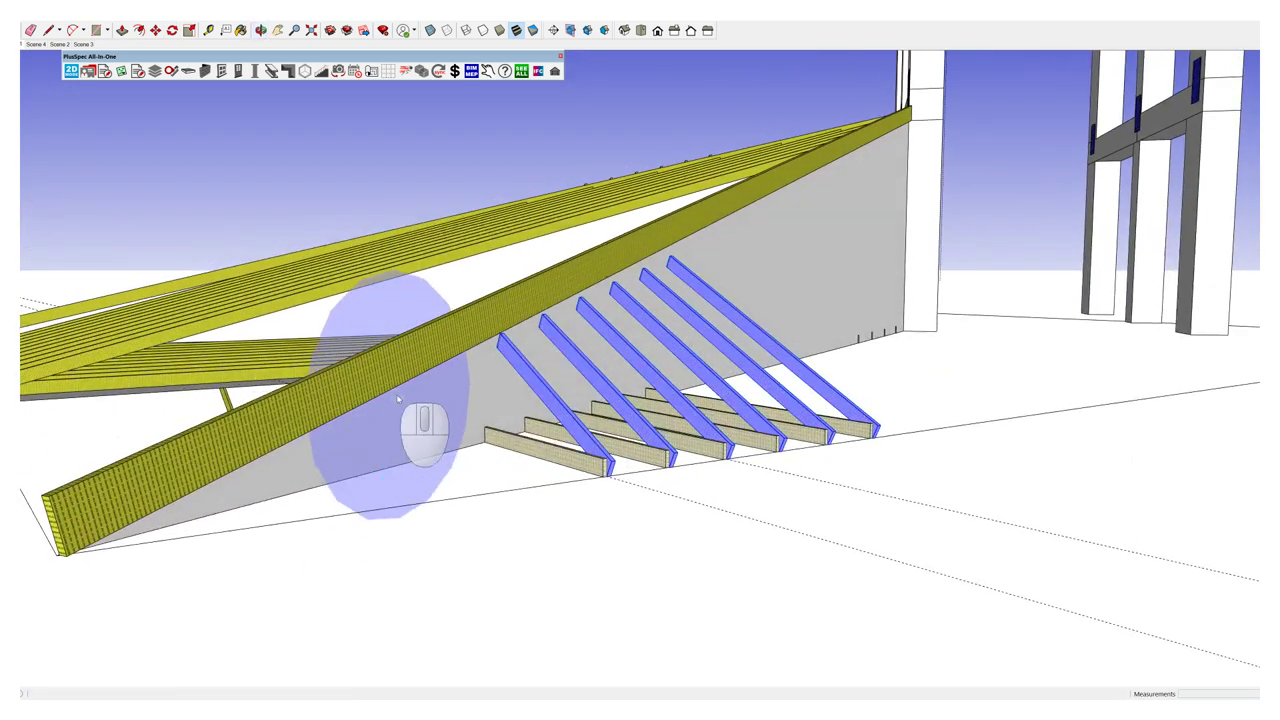
click(420, 352)
scroll(537, 331, up, 6)
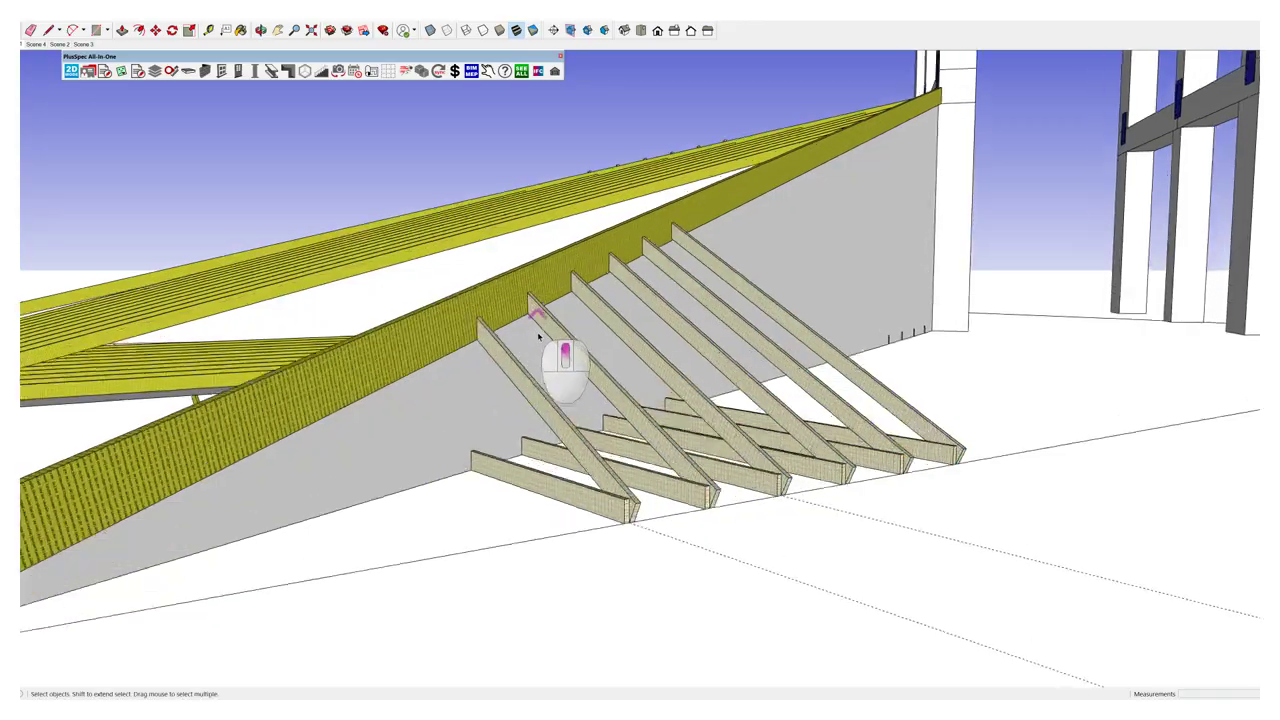
middle_drag(448, 336, 580, 318)
scroll(580, 318, down, 5)
middle_drag(571, 363, 644, 473)
Step: Draw a rectangle on the ground past the rafter ends and push-pull it into a thick block
key(space)
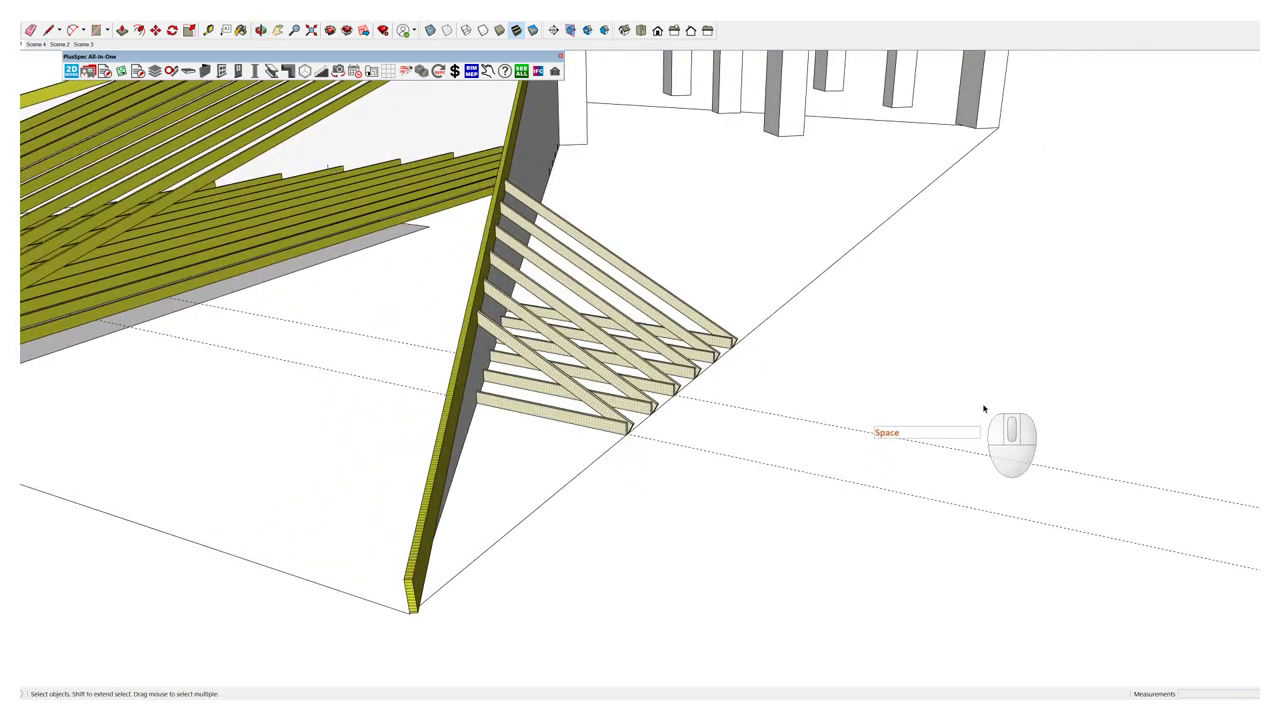
drag(980, 390, 891, 551)
key(space)
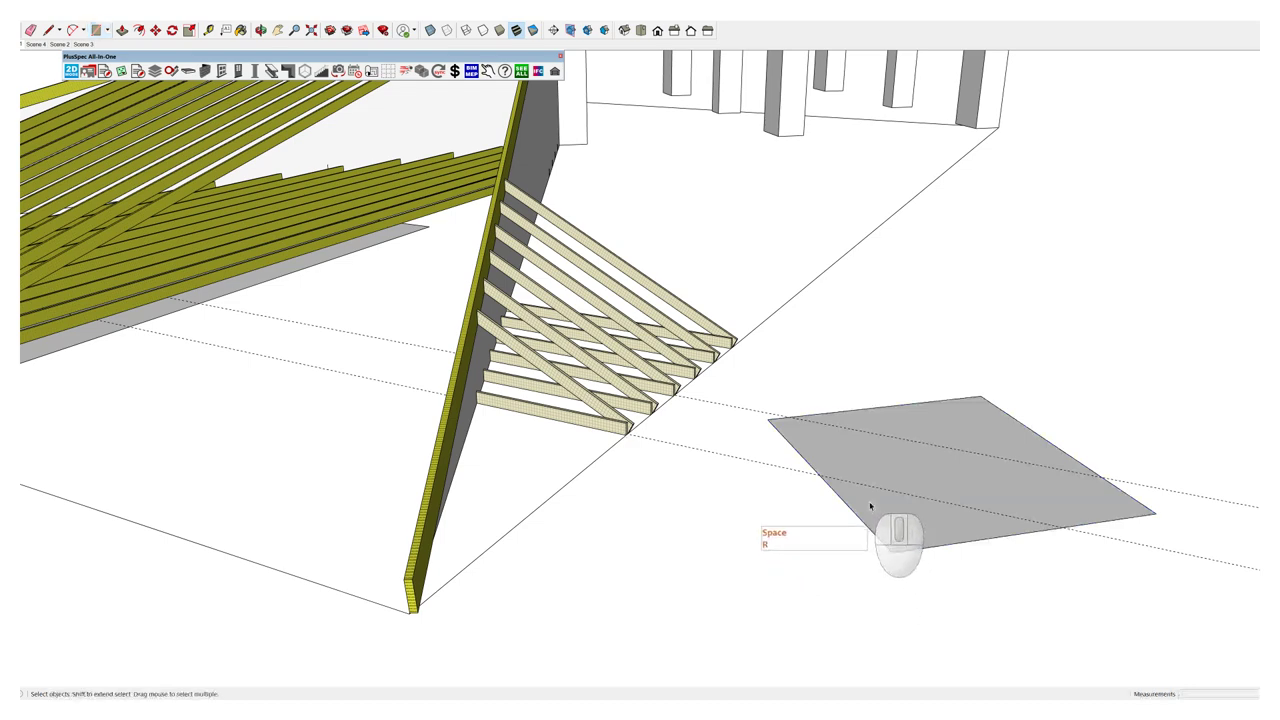
drag(845, 465, 829, 500)
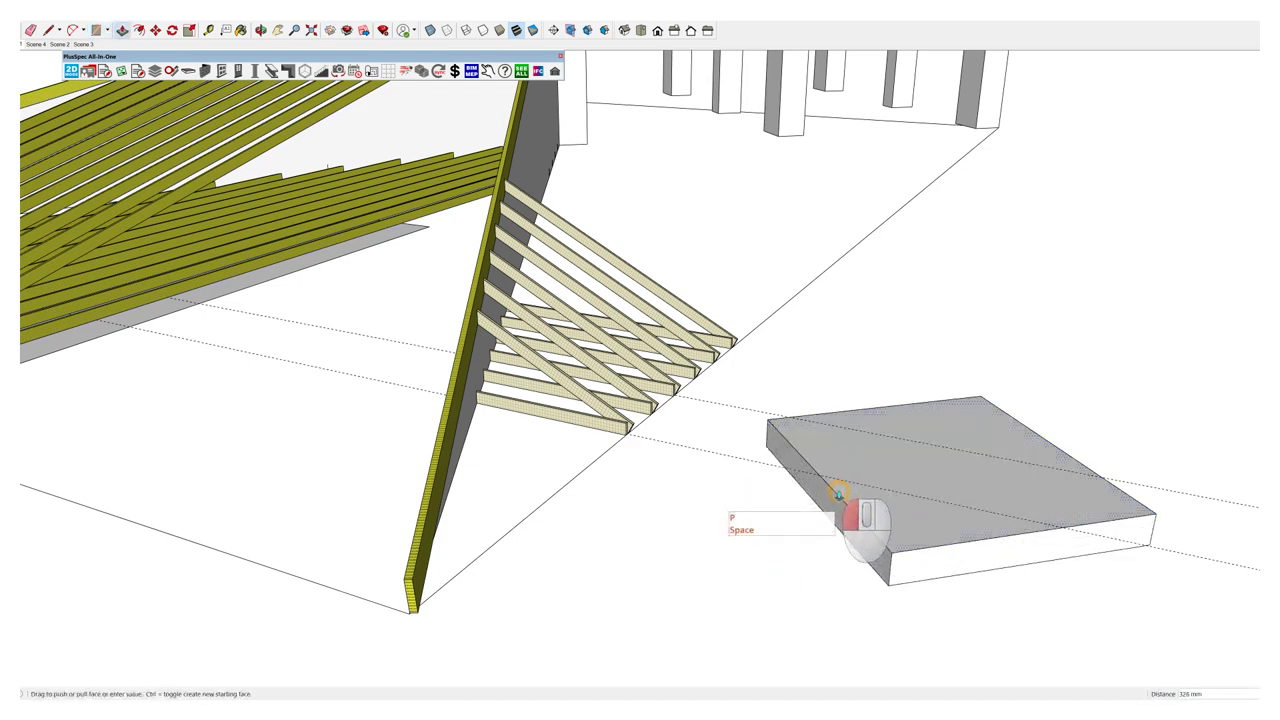
middle_drag(829, 500, 380, 463)
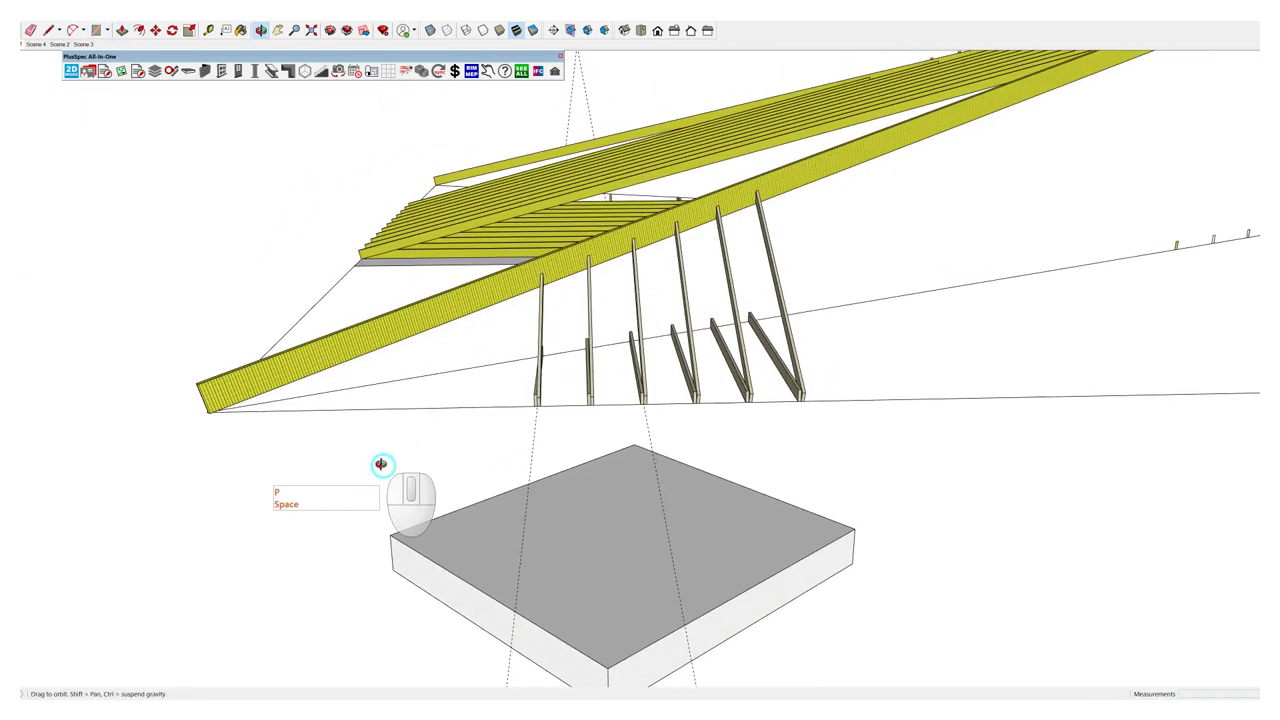
Step: Extend the four selected rafters down to the slab face with '+ Extend Beams'
click(641, 342)
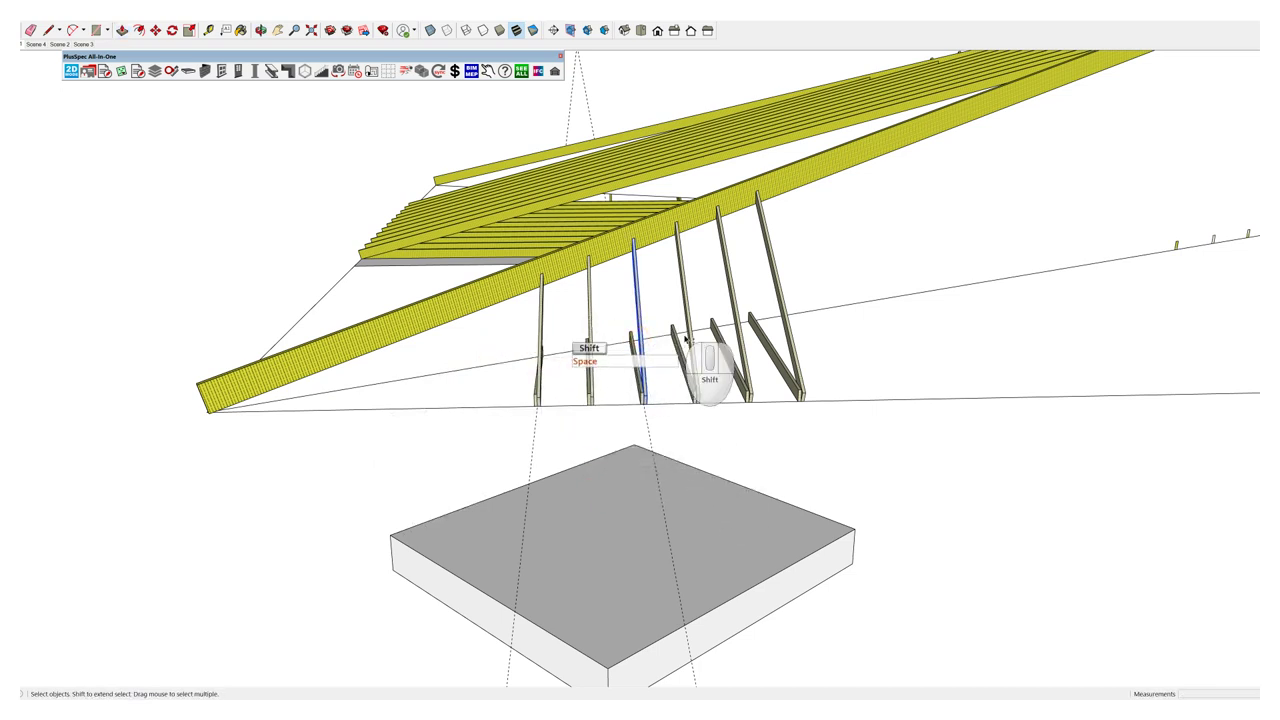
shift+click(690, 338)
shift+click(742, 328)
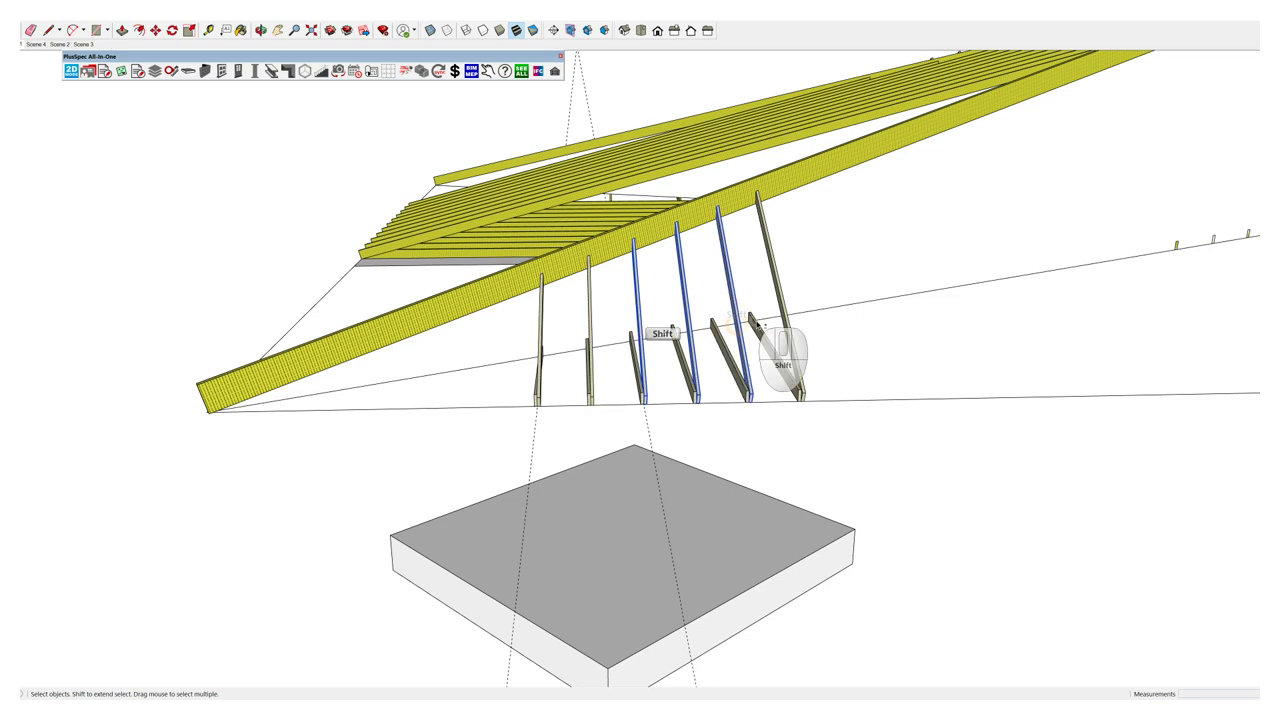
shift+click(784, 322)
middle_drag(760, 366, 540, 355)
right_click(540, 356)
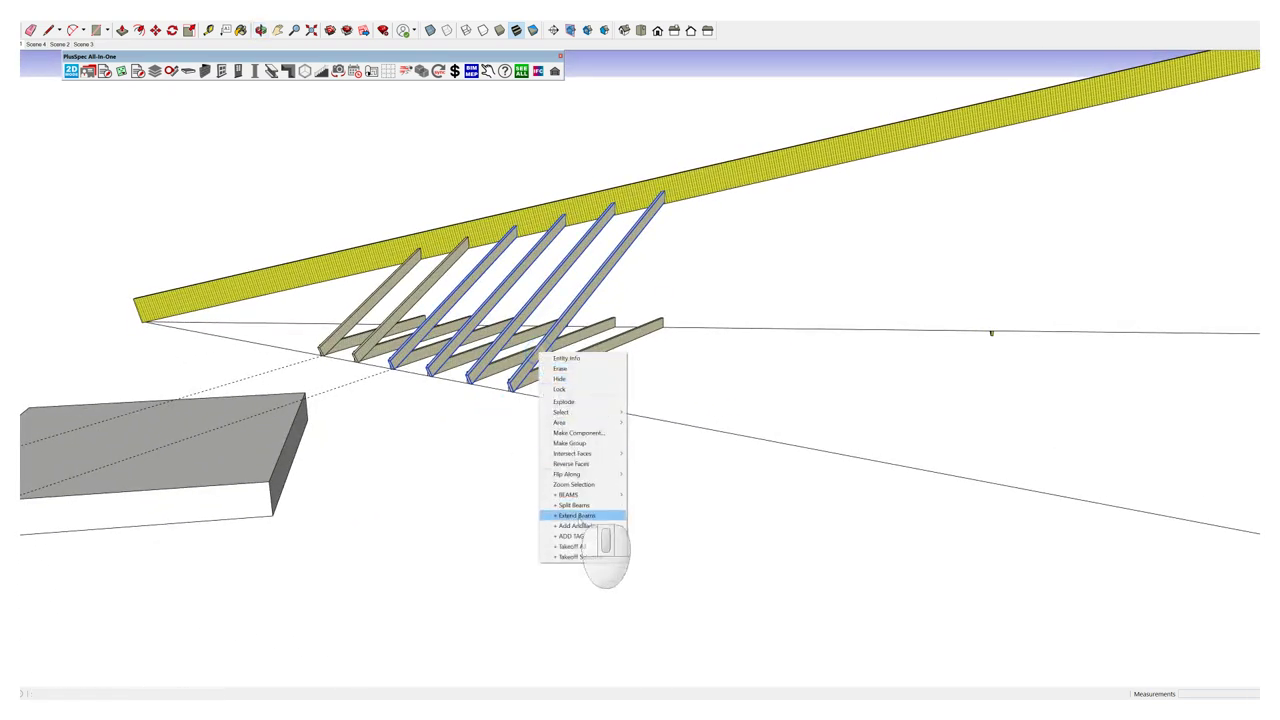
click(577, 516)
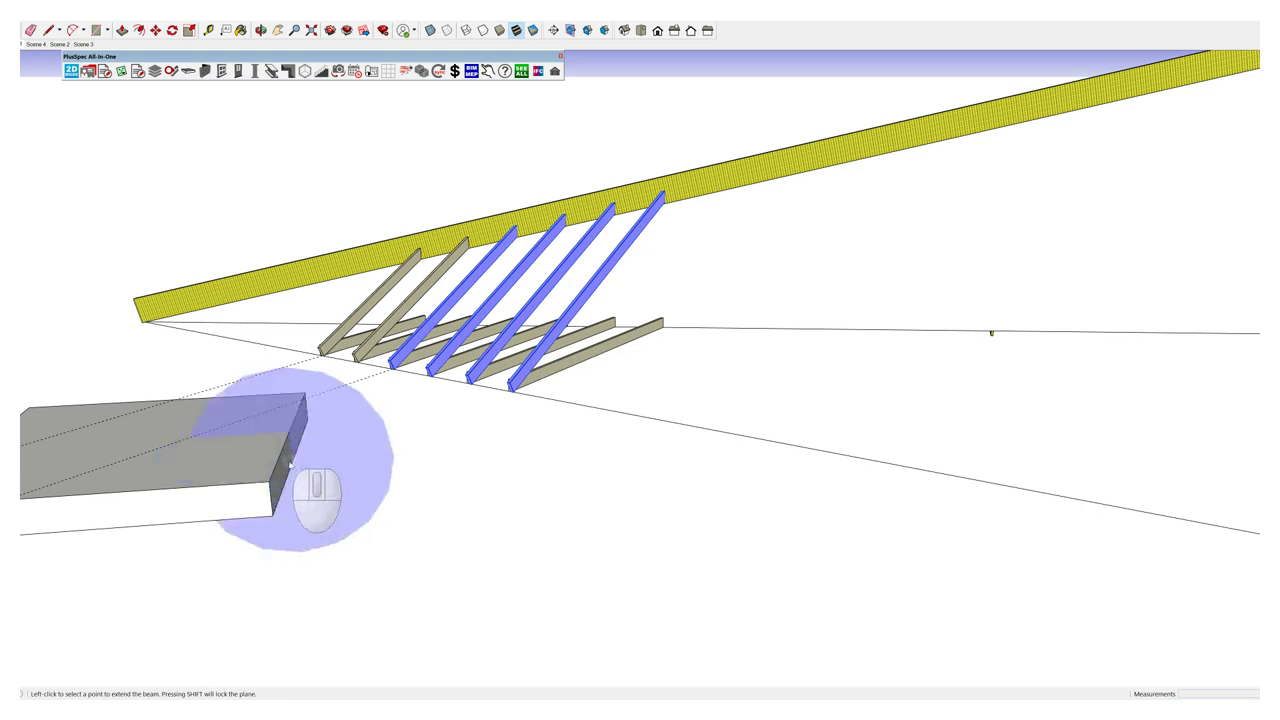
click(285, 467)
Step: Check the extended rafters against the slab, then clear the rafter selection
middle_drag(320, 480, 615, 510)
key(space)
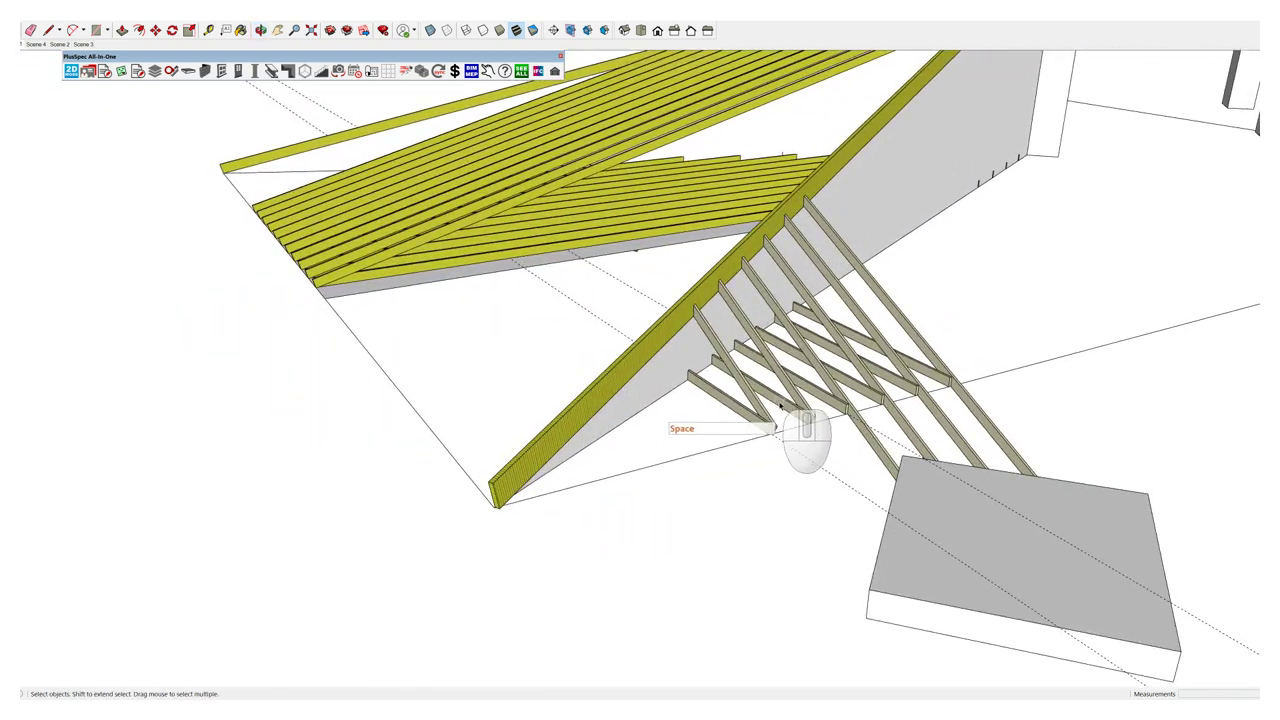
click(788, 390)
right_click(748, 393)
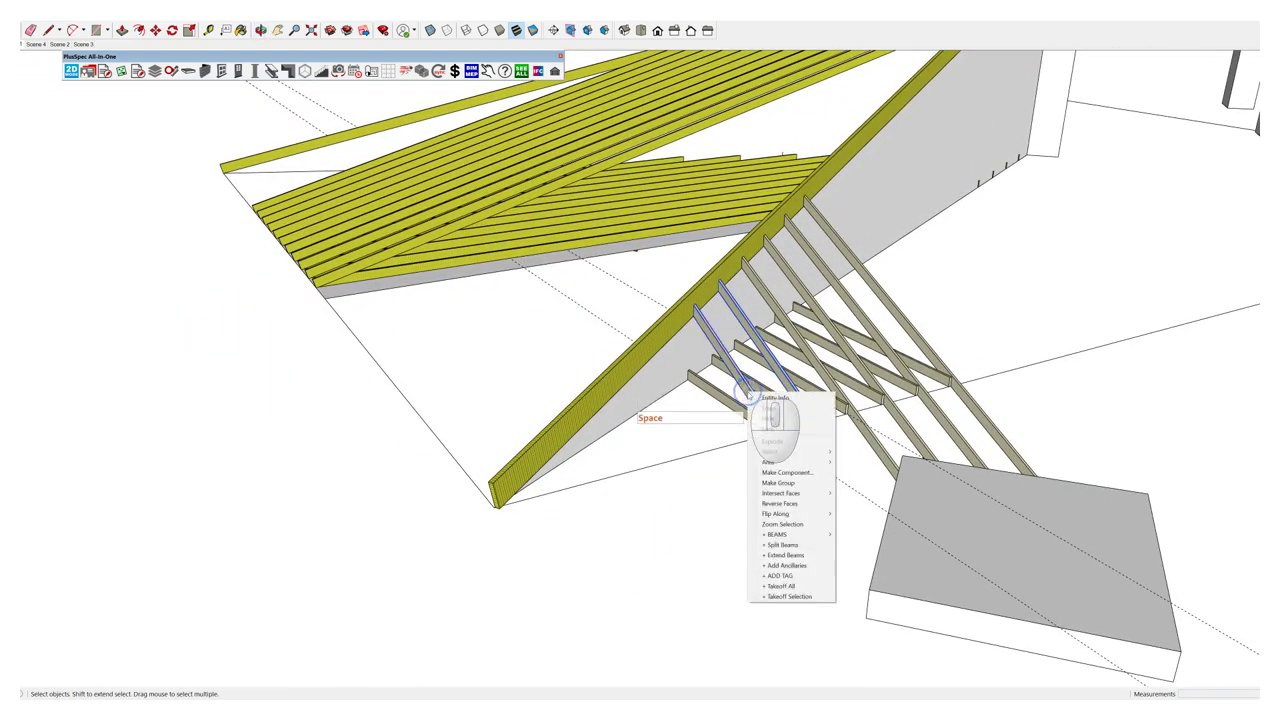
middle_drag(808, 560, 1017, 580)
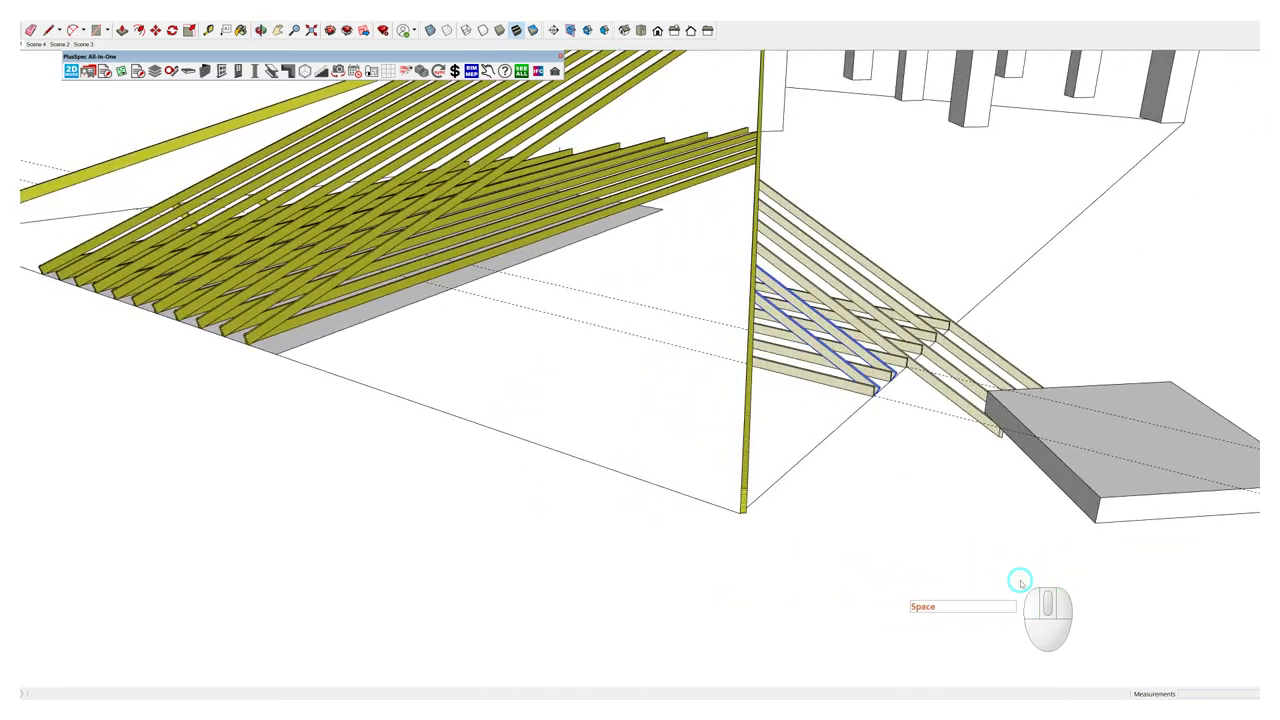
click(1075, 505)
Step: Push/Pull the slab face beneath the rafter tails down into a tall block
middle_drag(997, 483, 663, 57)
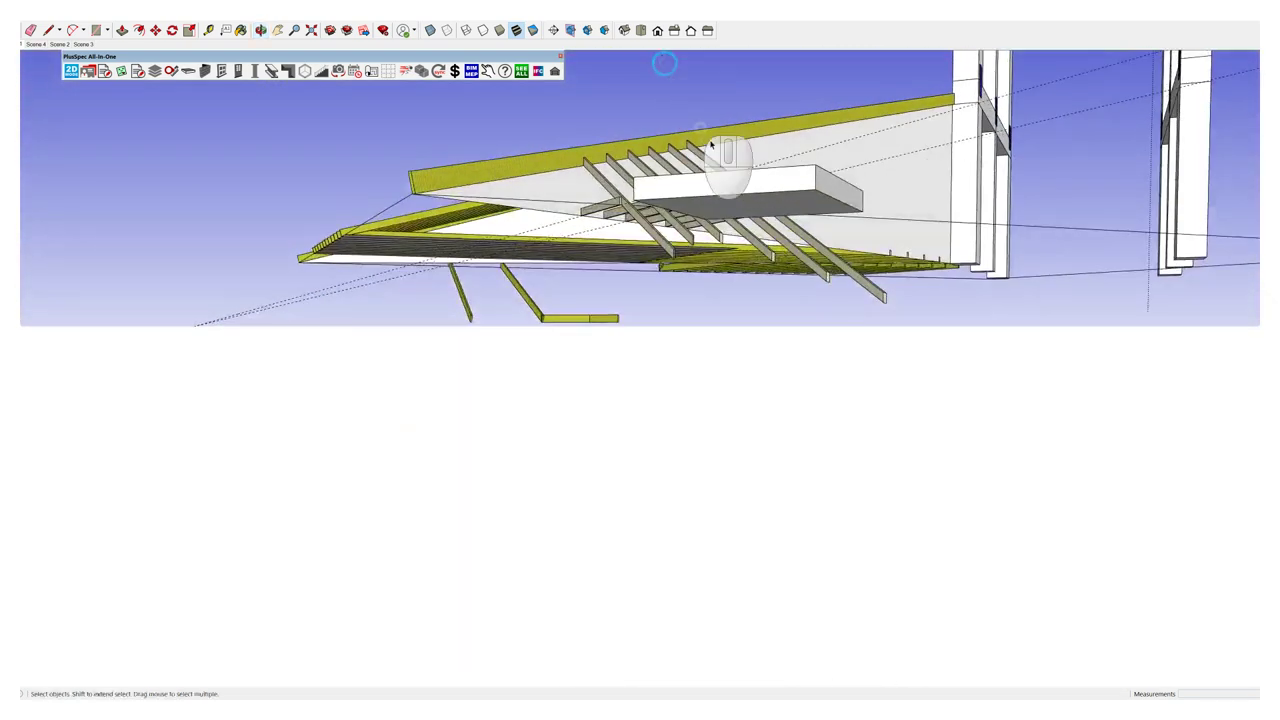
key(space)
key(p)
drag(722, 200, 721, 310)
Step: Pull the block's front face outward 934 mm
middle_drag(710, 225, 106, 360)
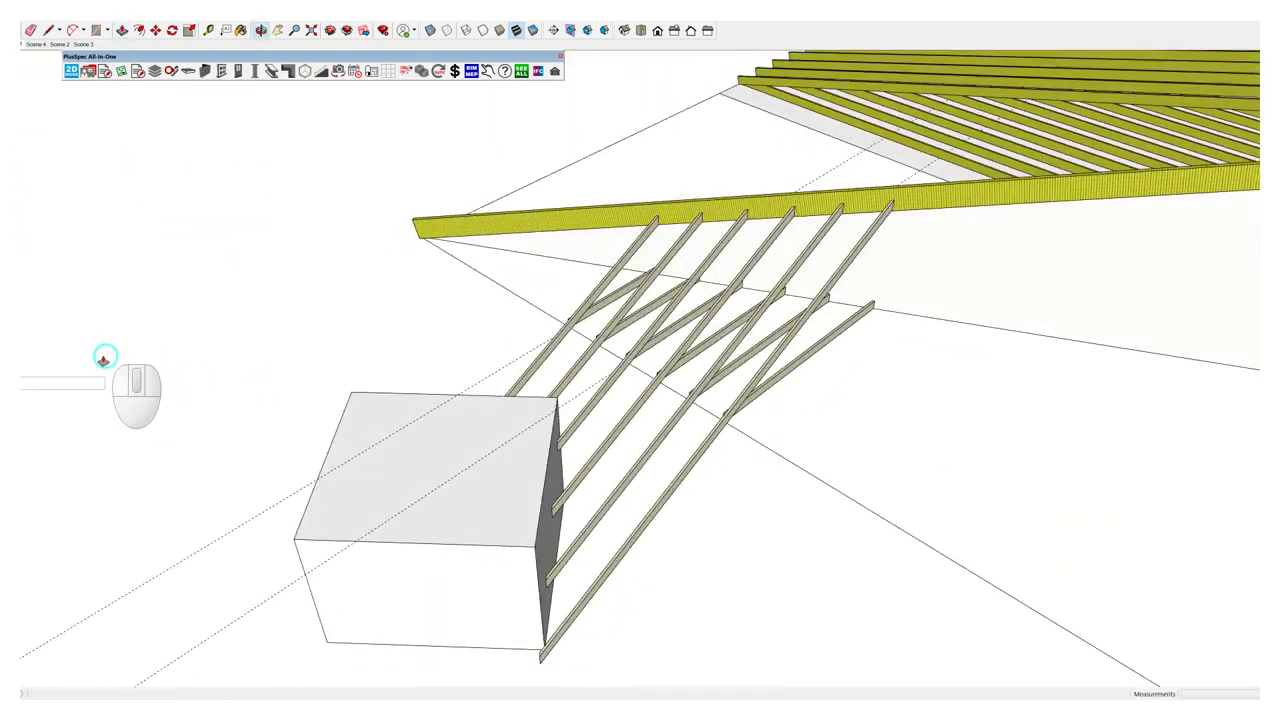
key(space)
click(416, 541)
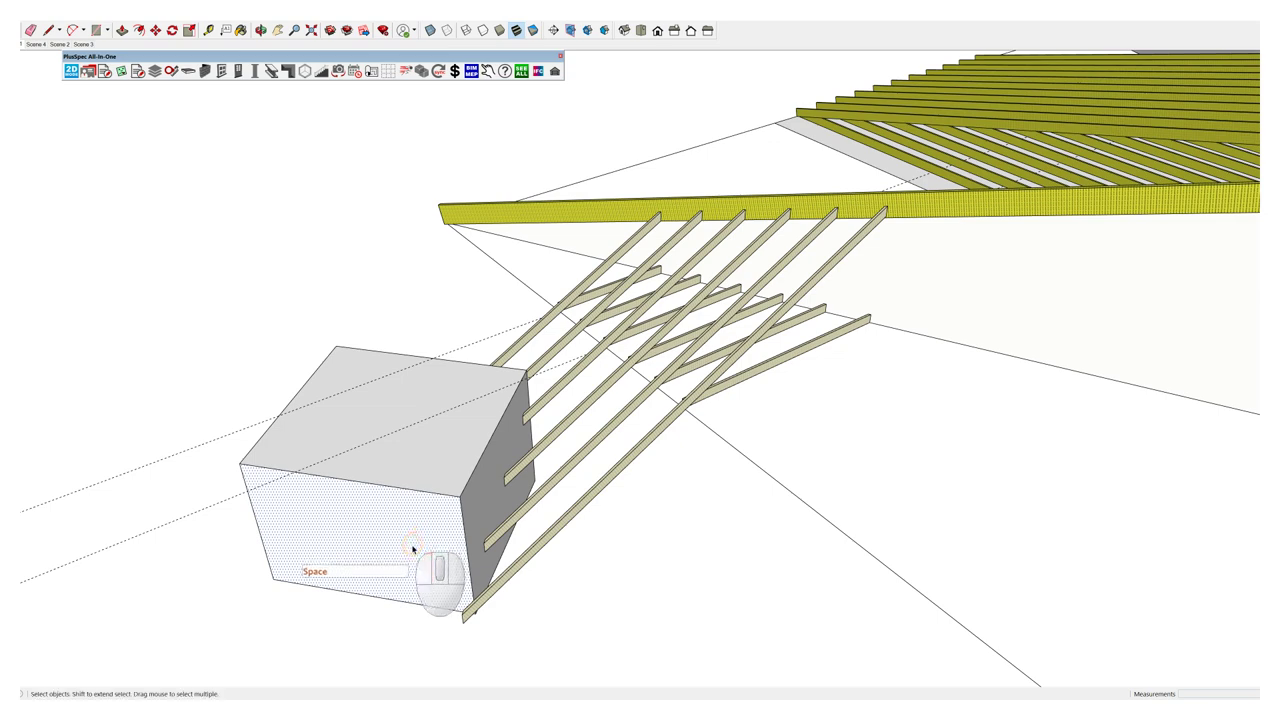
key(p)
click(413, 549)
Step: Orbit and zoom around the block and roof framing to check the rafter tails
scroll(440, 590, up, 3)
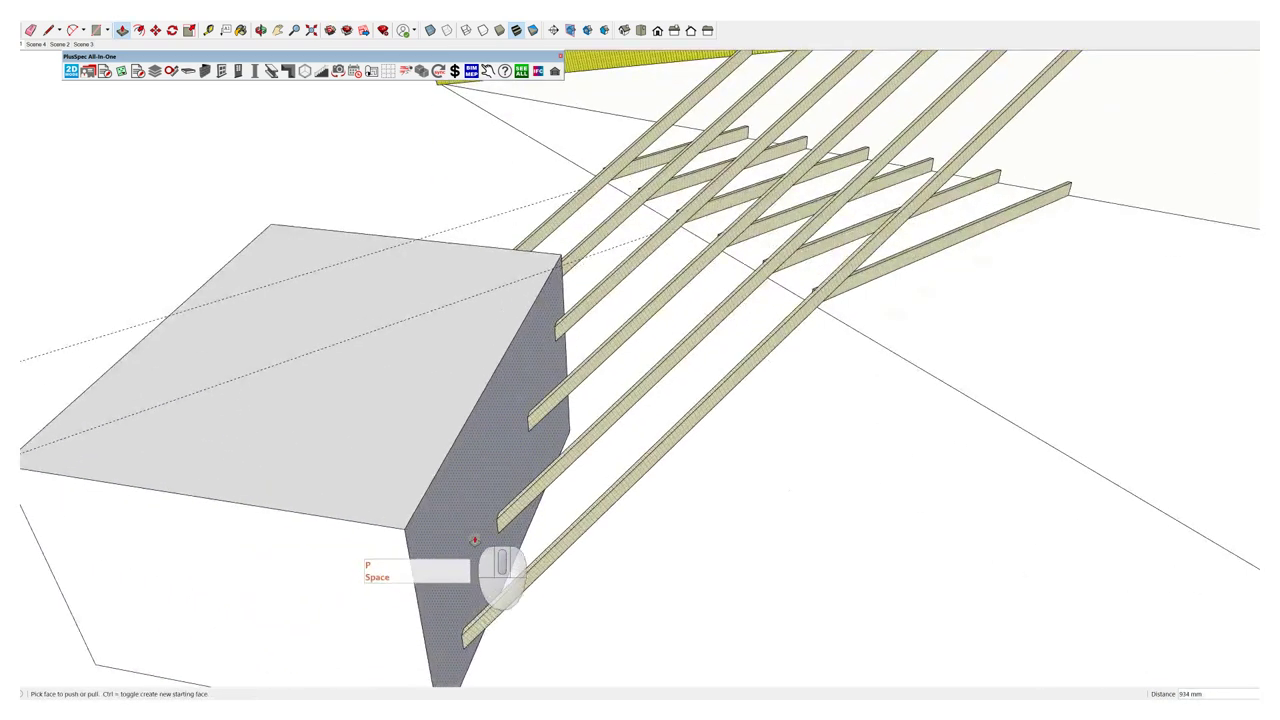
middle_drag(474, 540, 654, 373)
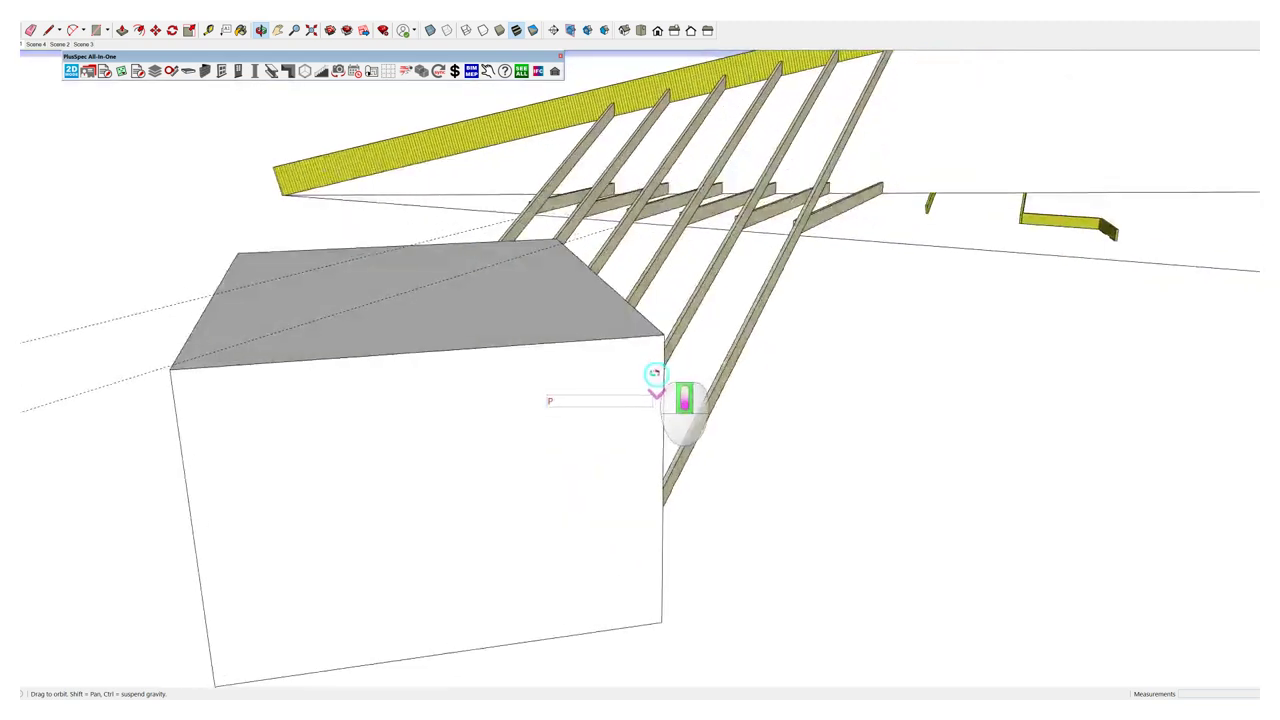
scroll(654, 373, down, 5)
middle_drag(709, 294, 1063, 357)
scroll(806, 360, down, 5)
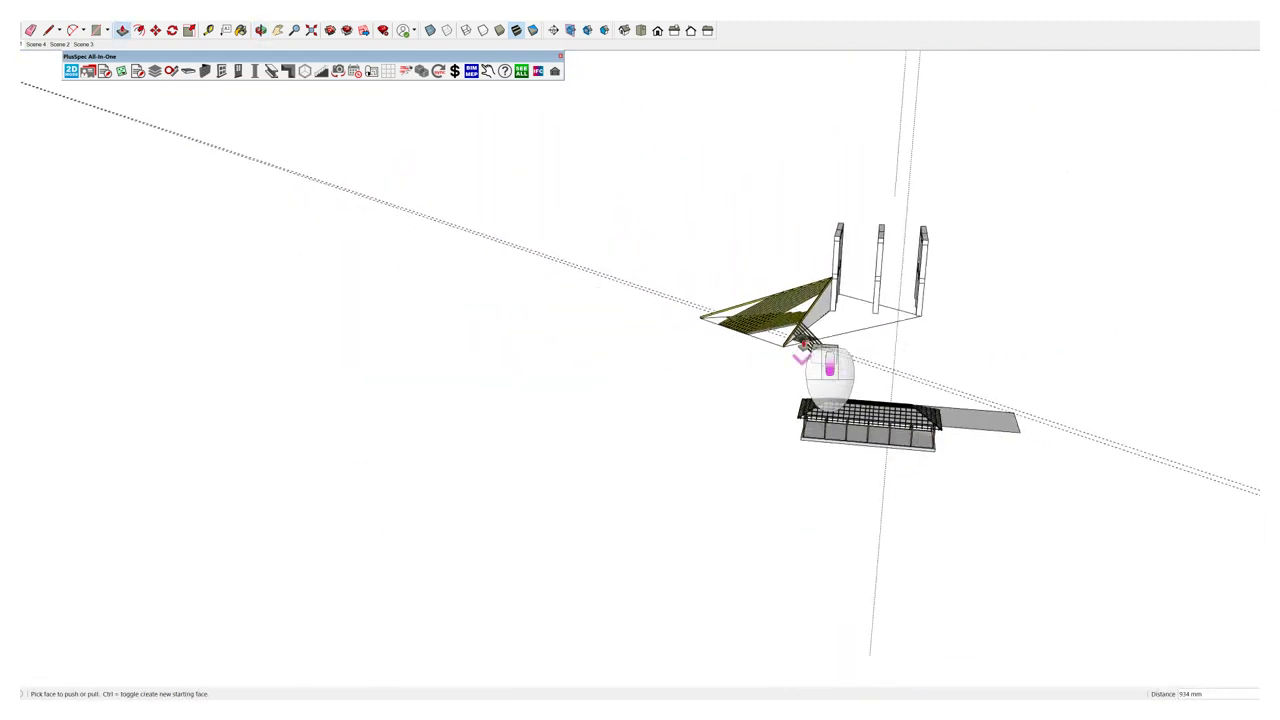
scroll(803, 345, up, 10)
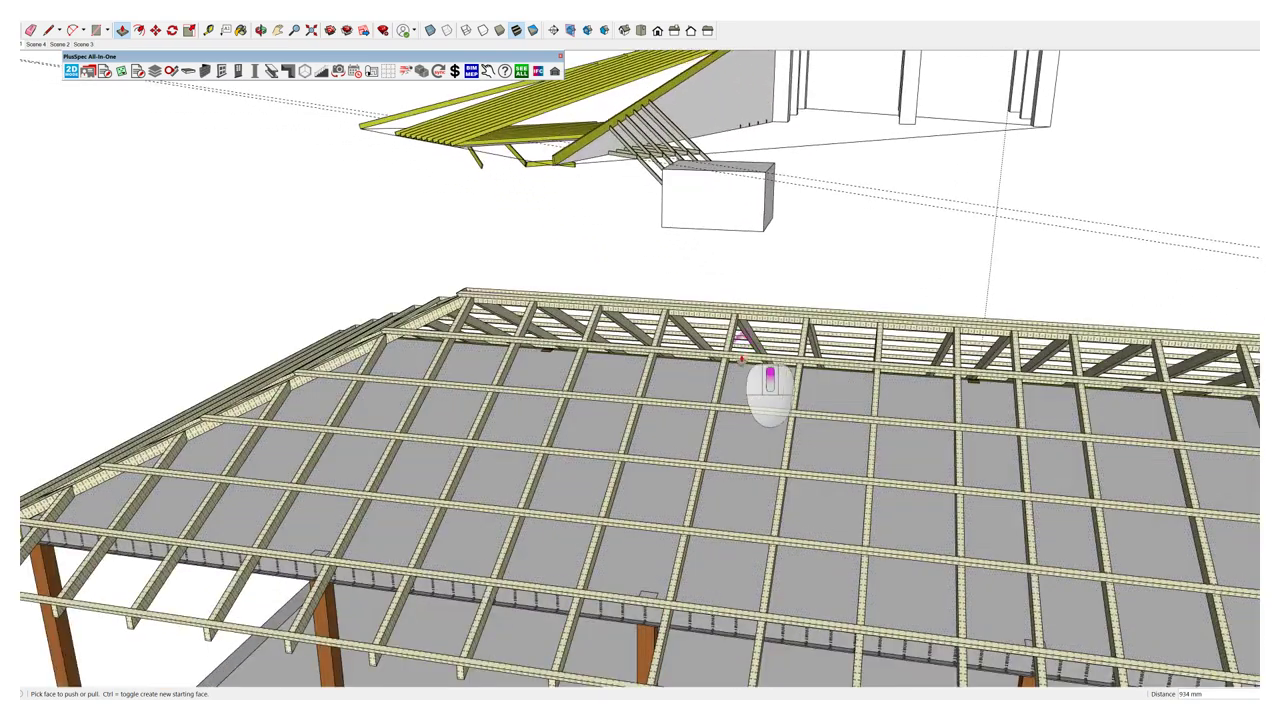
mouse_move(697, 338)
middle_down()
mouse_move(675, 345)
mouse_move(575, 185)
mouse_move(637, 413)
middle_up()
key(p)
scroll(543, 286, up, 8)
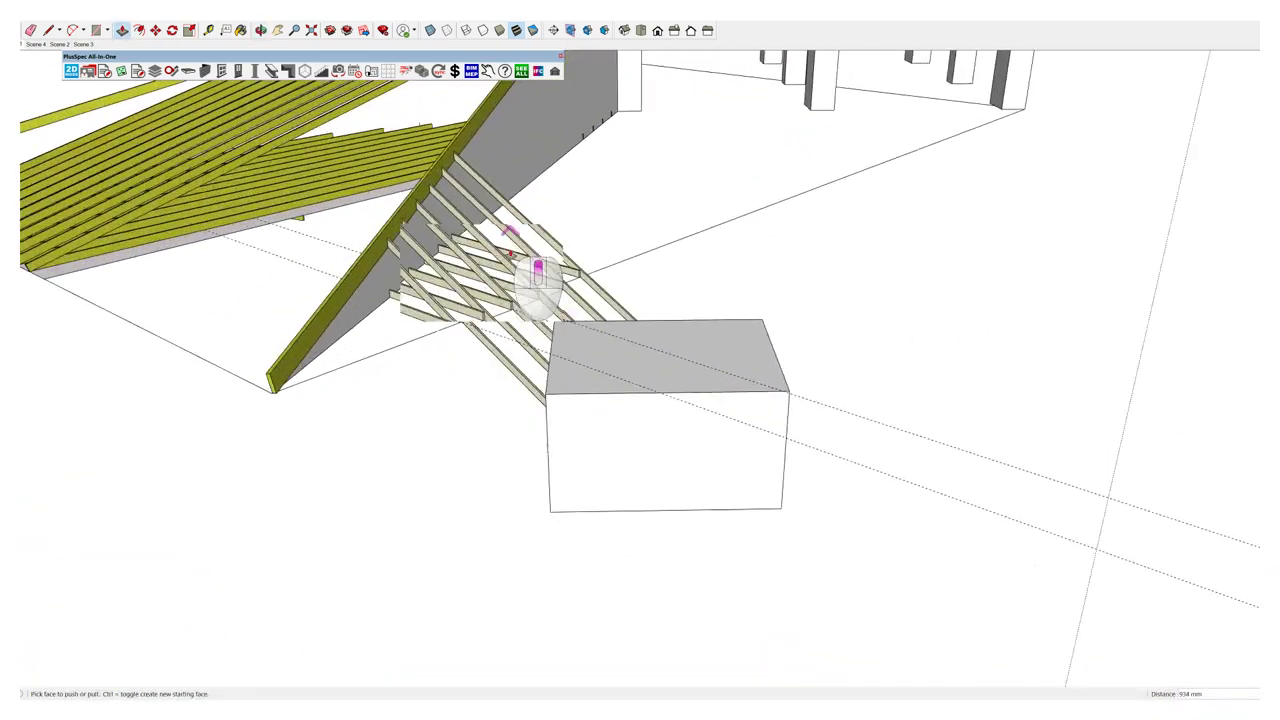
mouse_move(490, 287)
middle_down()
mouse_move(531, 394)
mouse_move(540, 349)
middle_up()
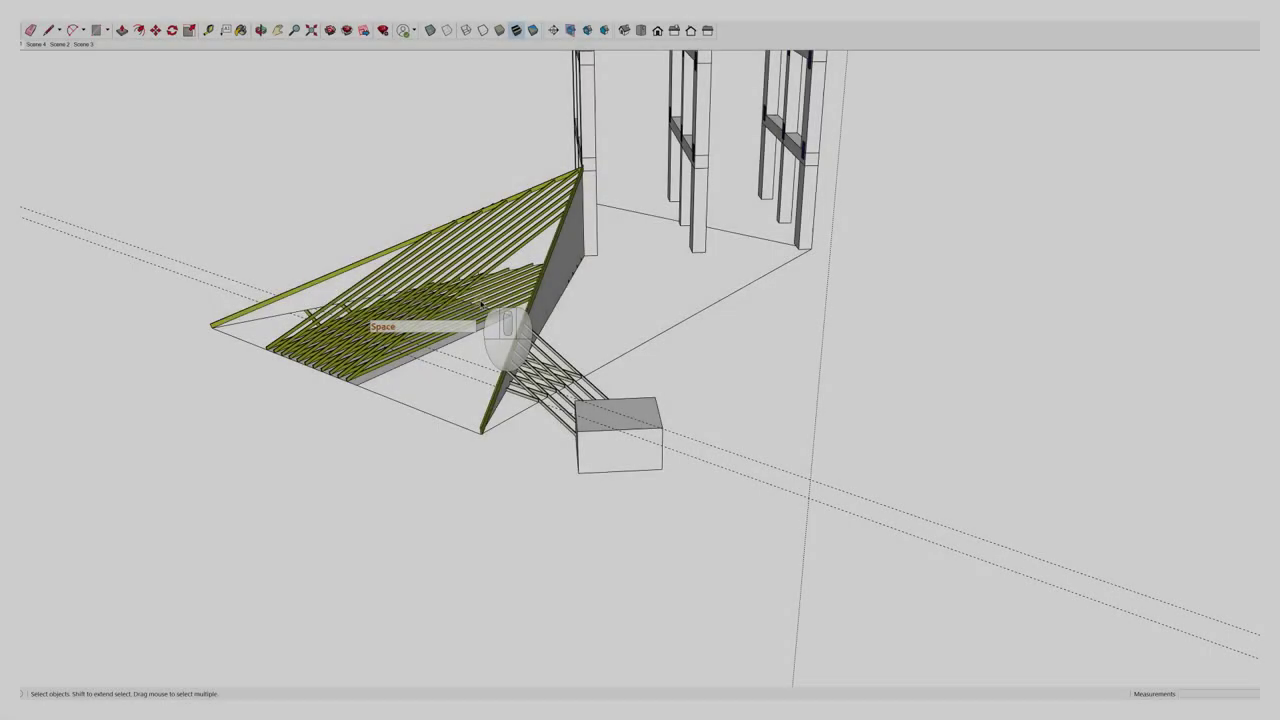
scroll(481, 303, down, 8)
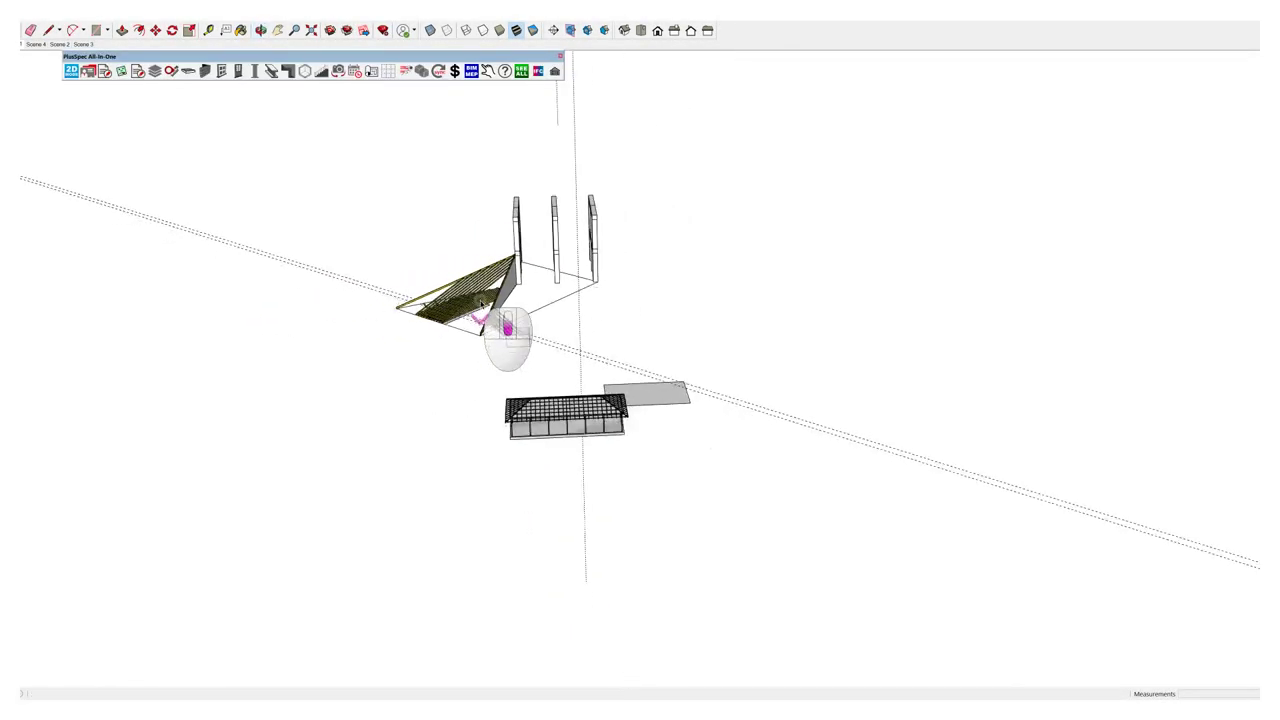
scroll(481, 304, up, 5)
middle_drag(491, 308, 517, 255)
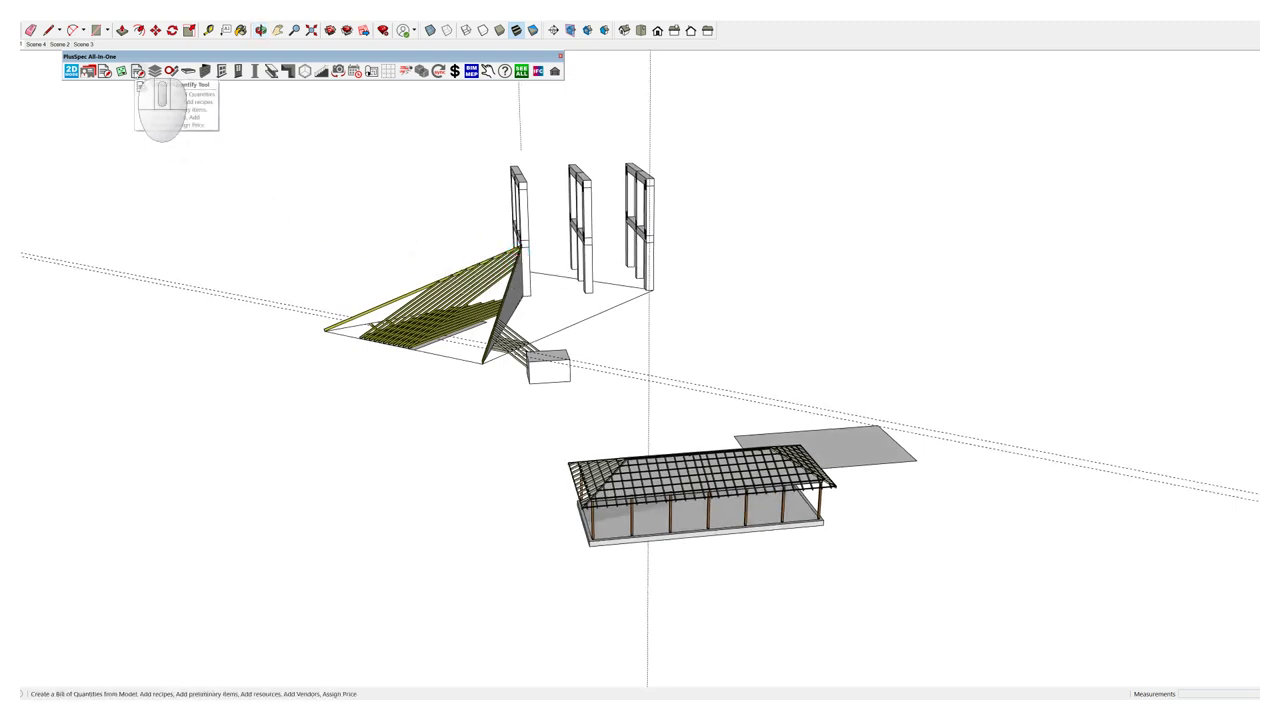
Step: Open the PlusSpec Bill of Quantities Takeoff Tool, expand Framing, and show the 17_BEAMS/PLATES items
click(138, 72)
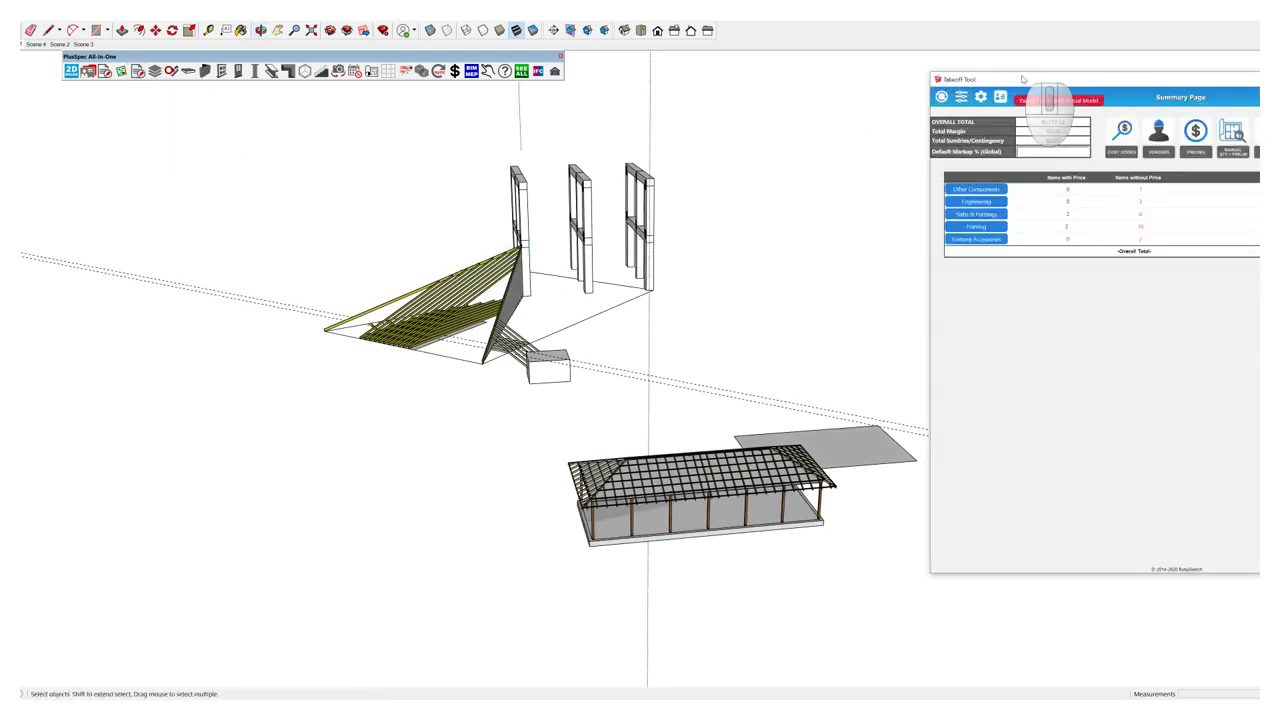
drag(1023, 79, 460, 81)
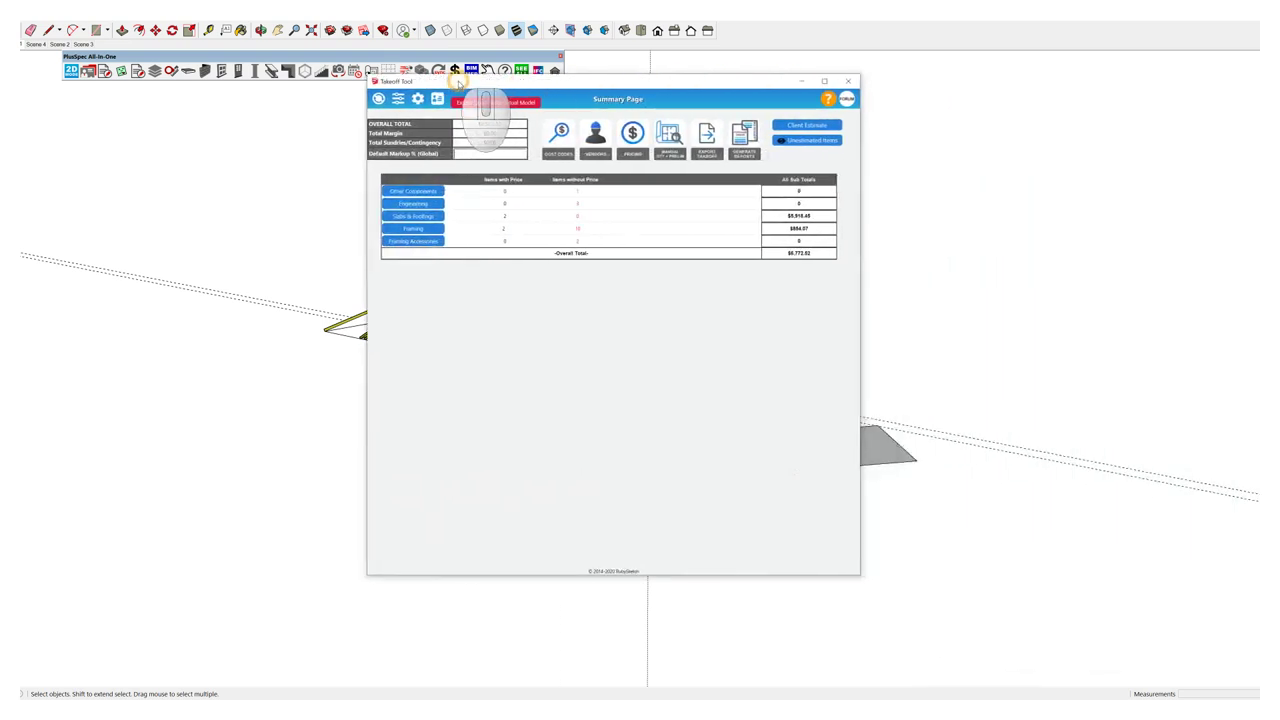
click(437, 228)
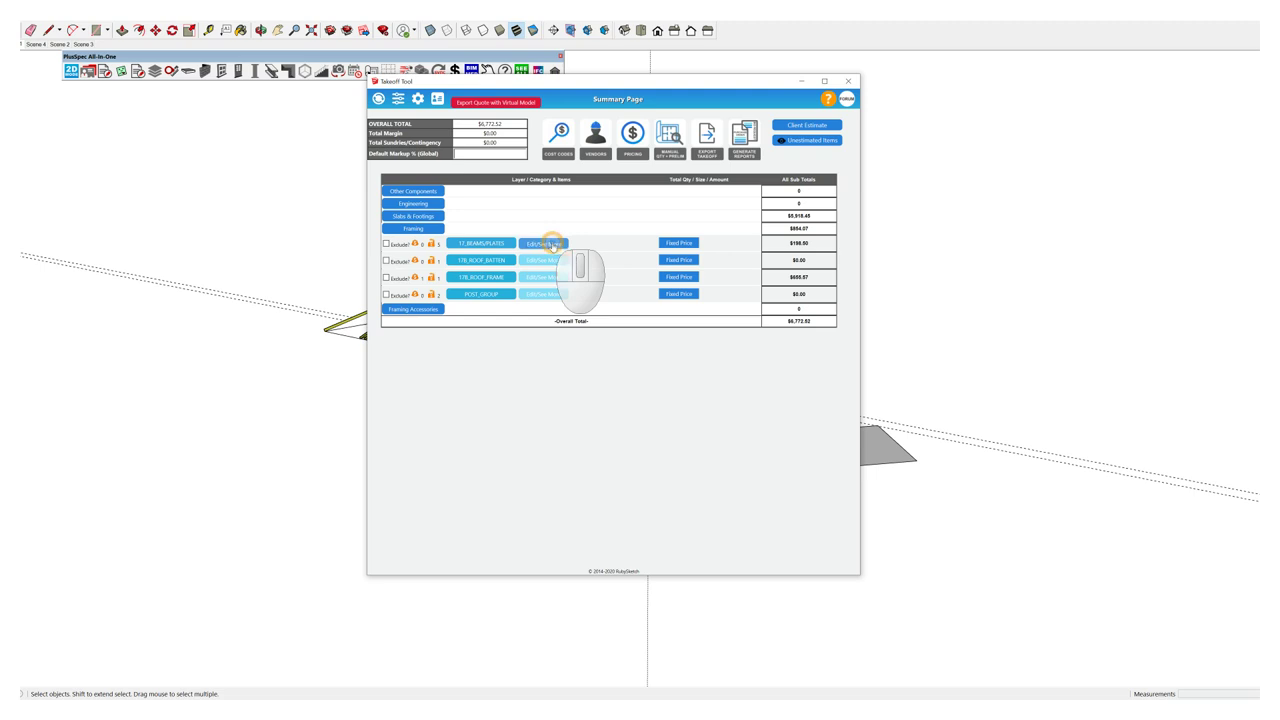
click(548, 244)
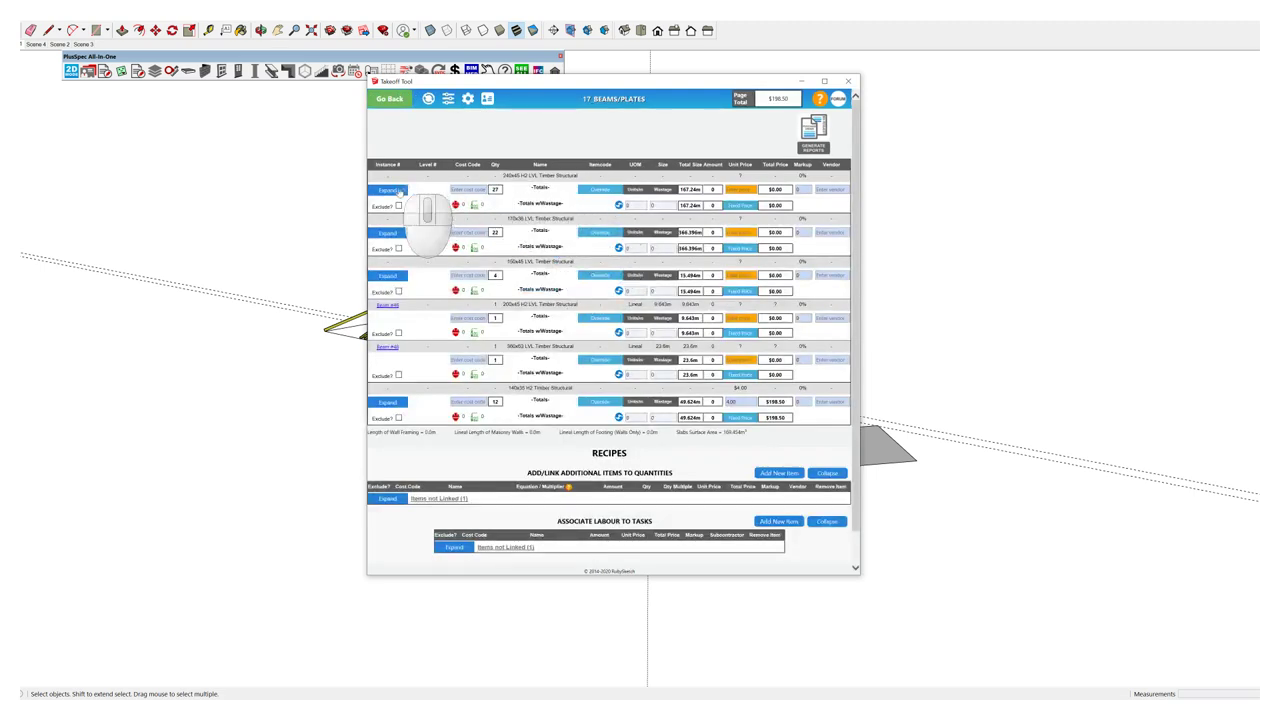
Step: Give the 240x45 H2 LVL beams a $15 unit price from vendor Hardware Supply, then open Generate Reports
click(390, 192)
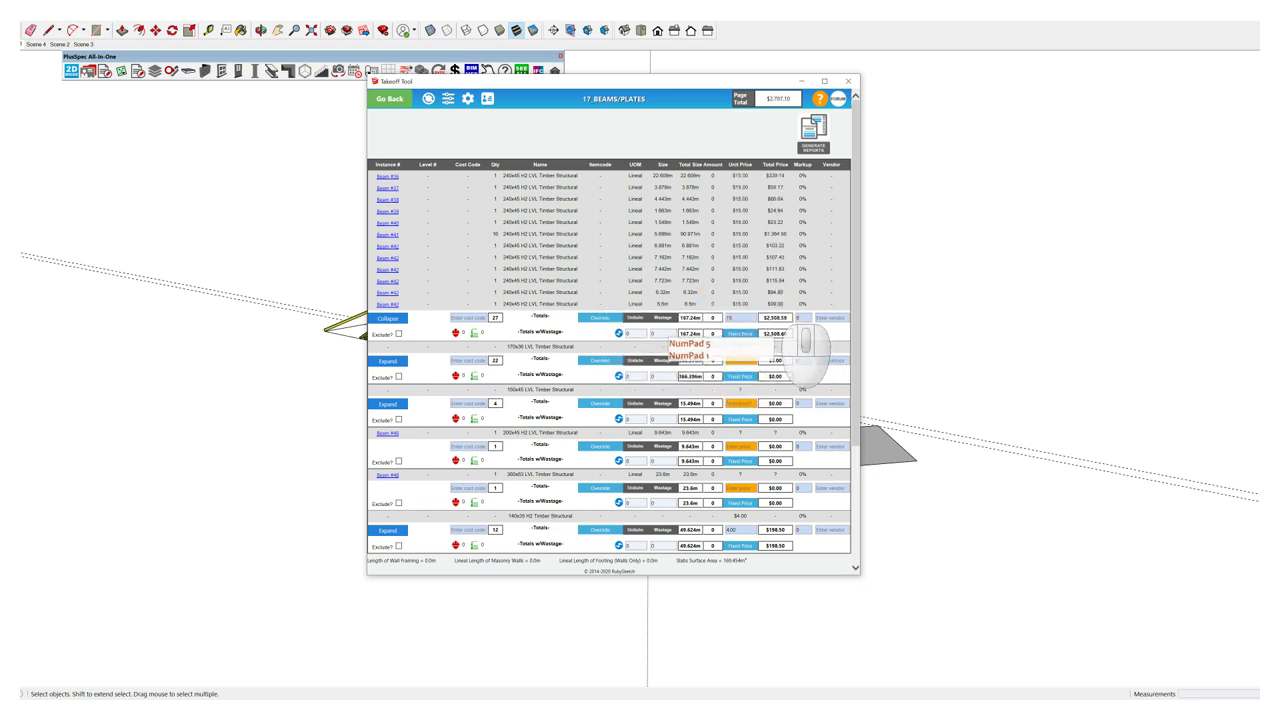
click(822, 318)
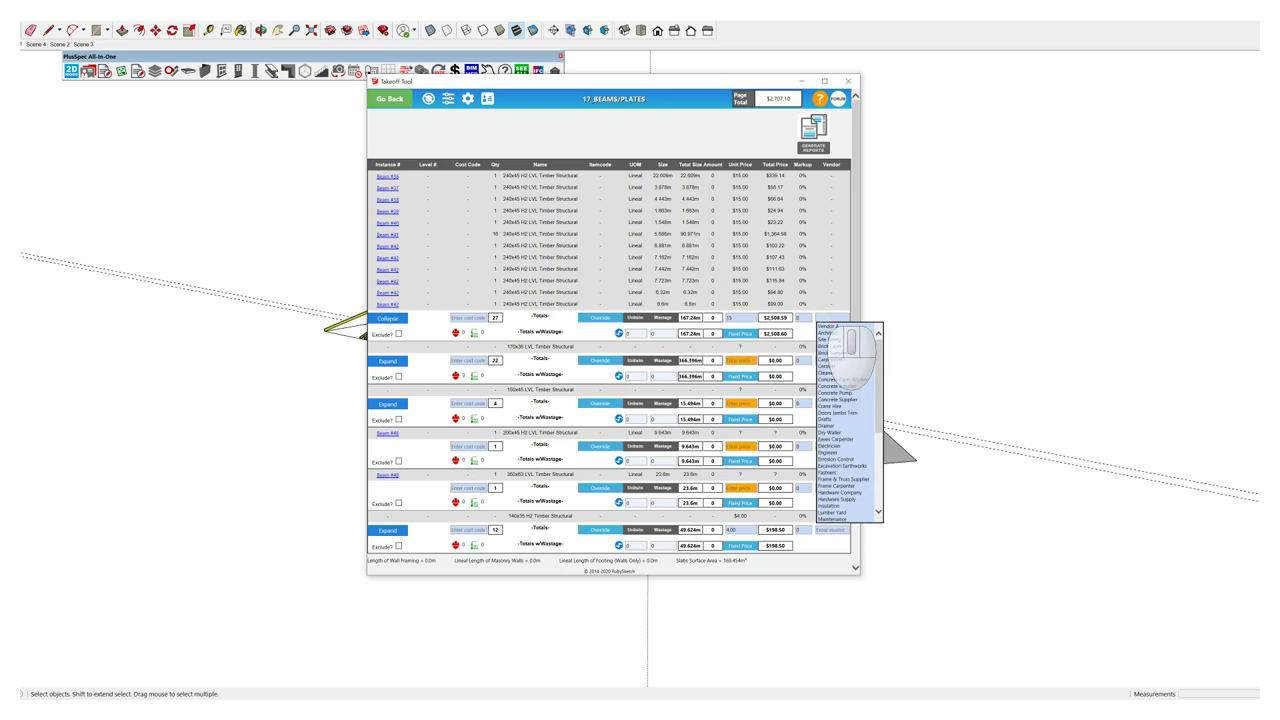
text(h)
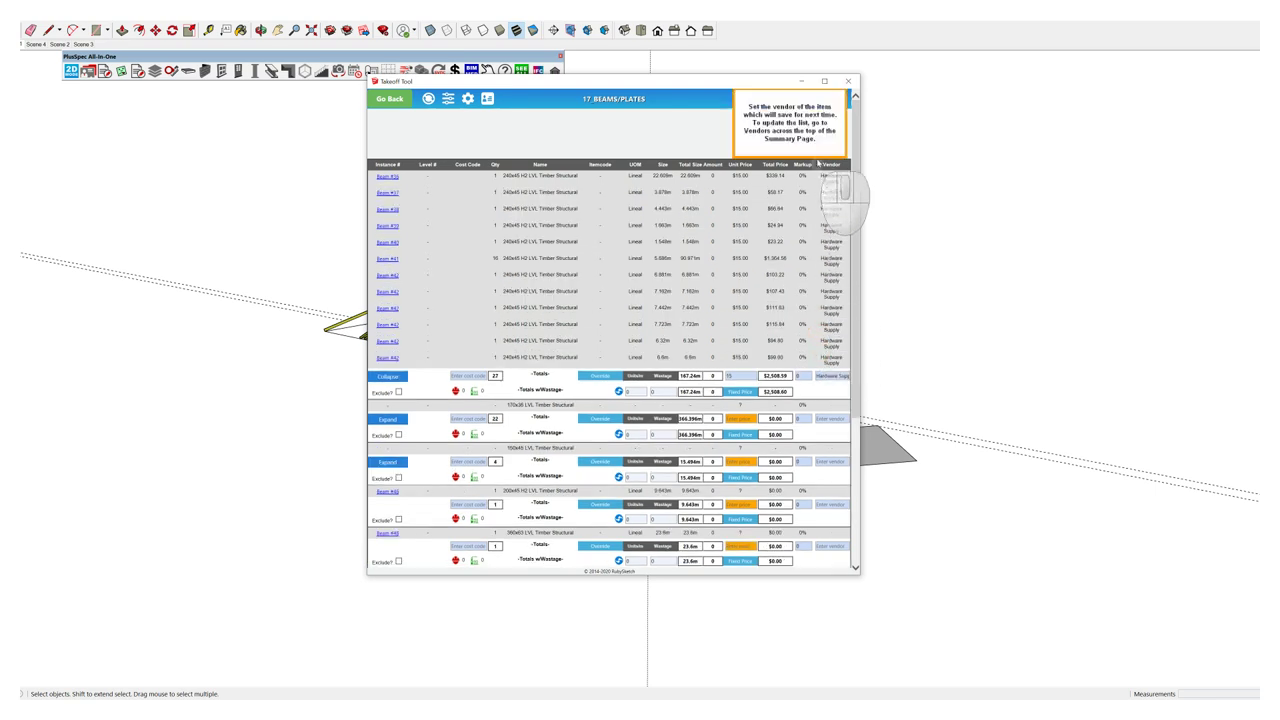
click(813, 131)
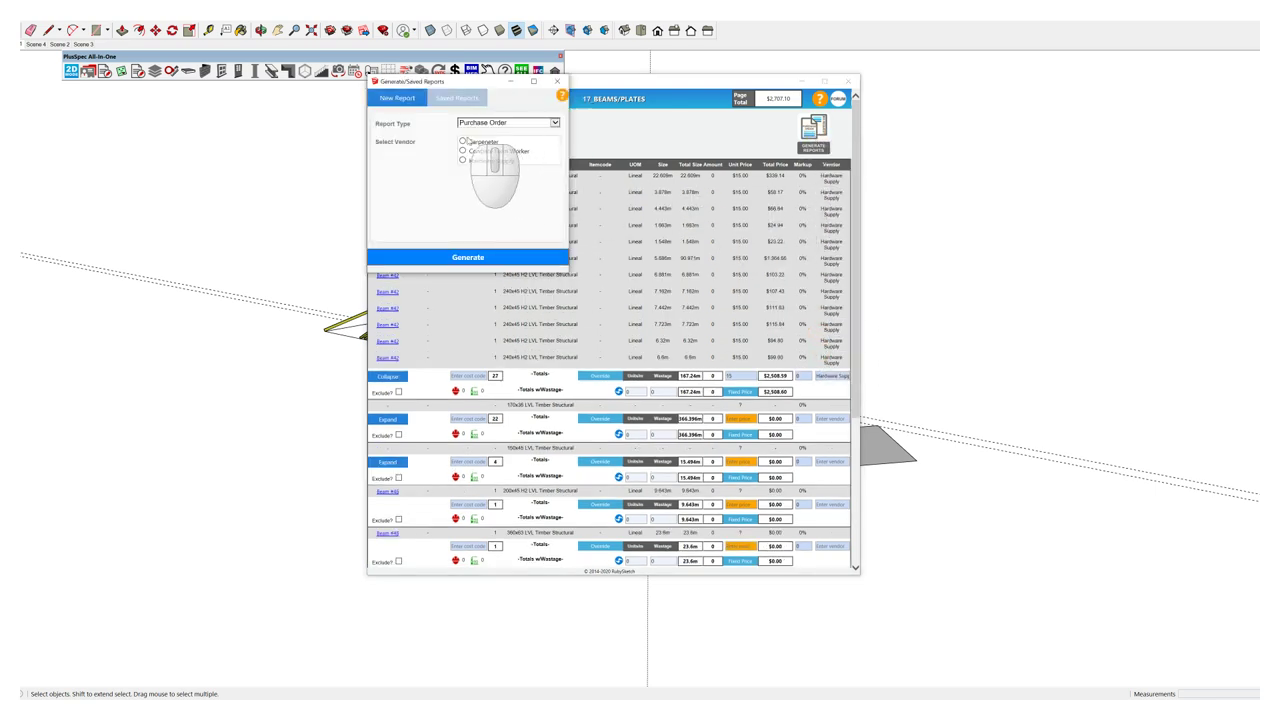
Step: Generate a Hardware Supply purchase order for cost code 17B_ROOF_FRAME, including items without a cost code
click(462, 160)
click(462, 202)
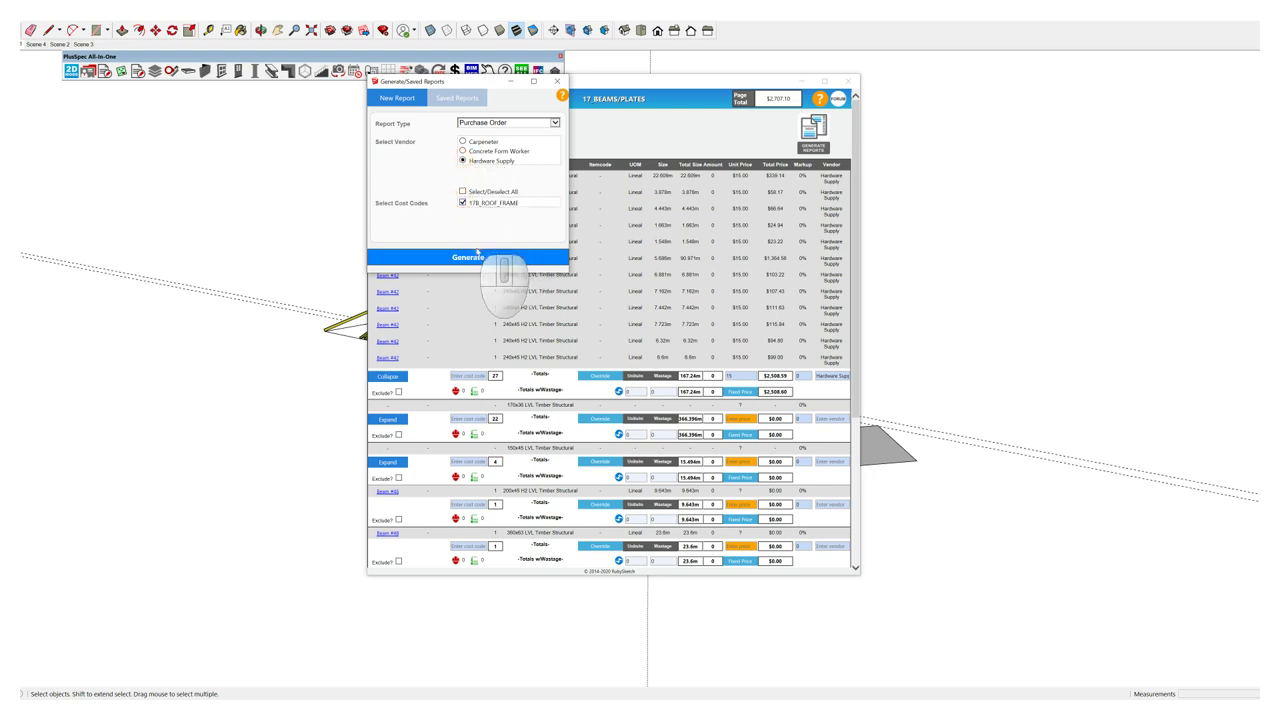
click(476, 257)
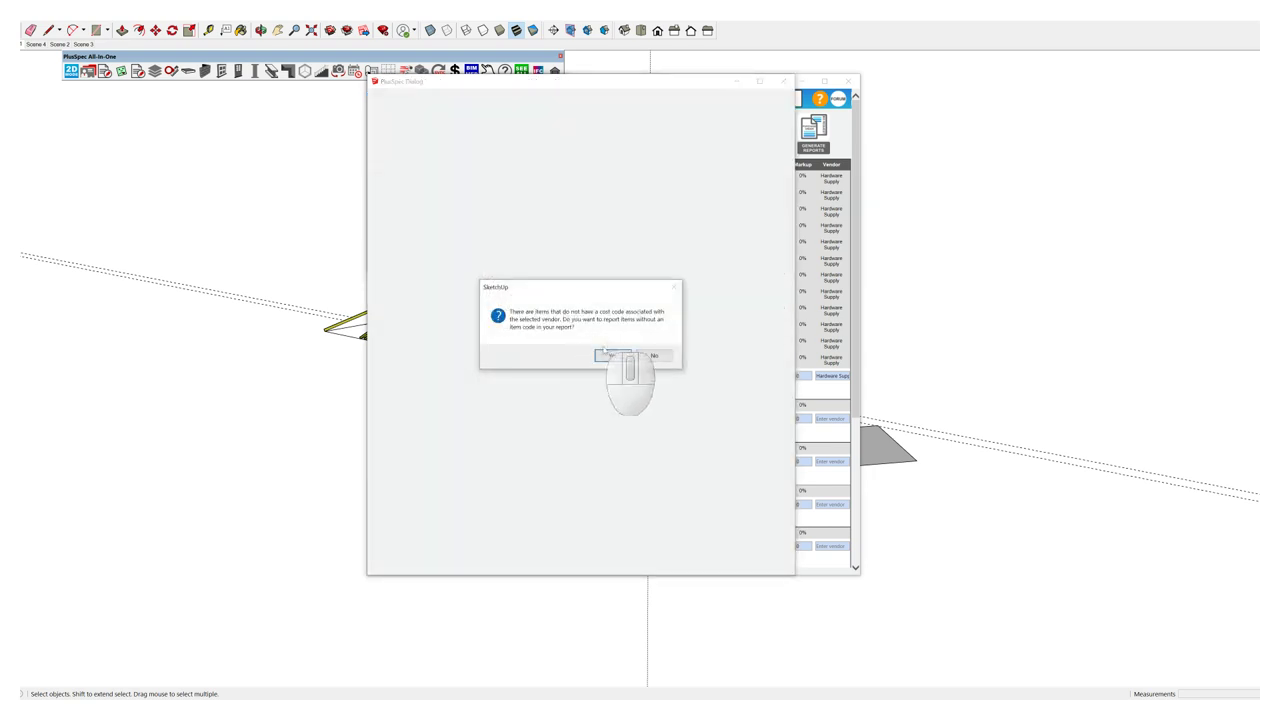
click(610, 356)
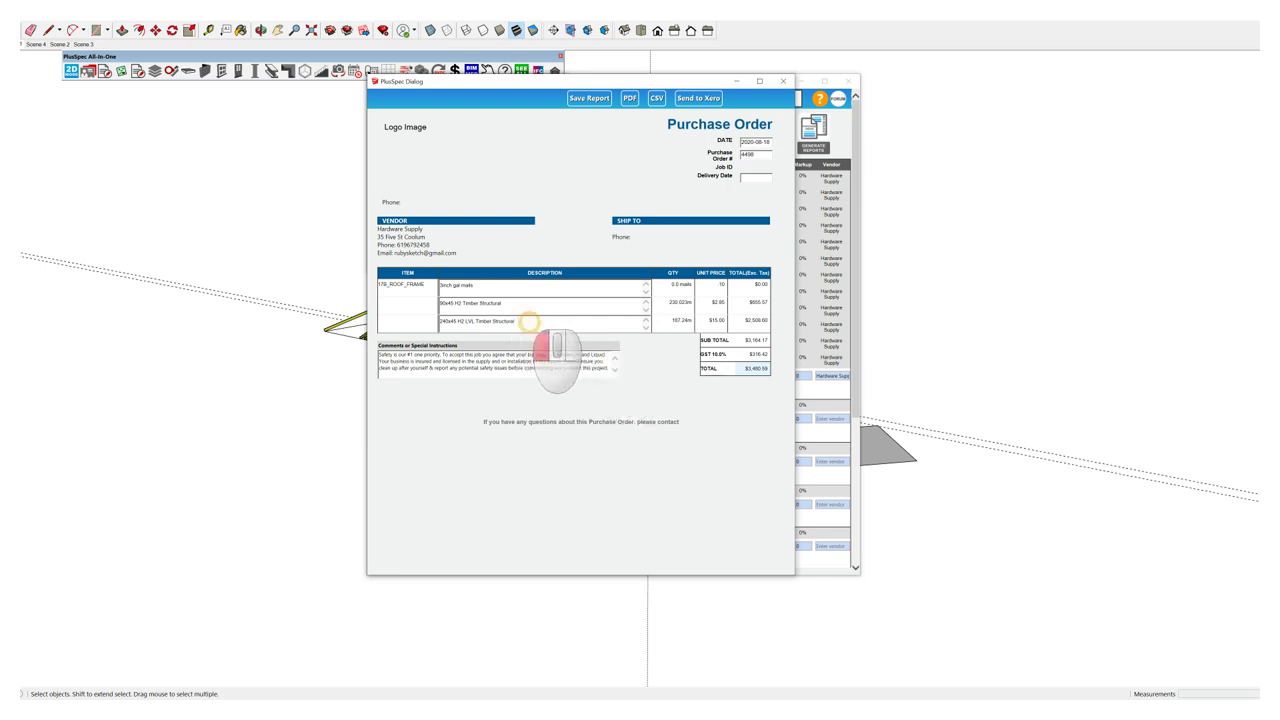
Step: Trim the third item description, review the $3,480.59 total and special instructions, then close the preview
mouse_move(528, 321)
mouse_down()
mouse_move(466, 320)
mouse_move(500, 303)
mouse_up()
key(Delete)
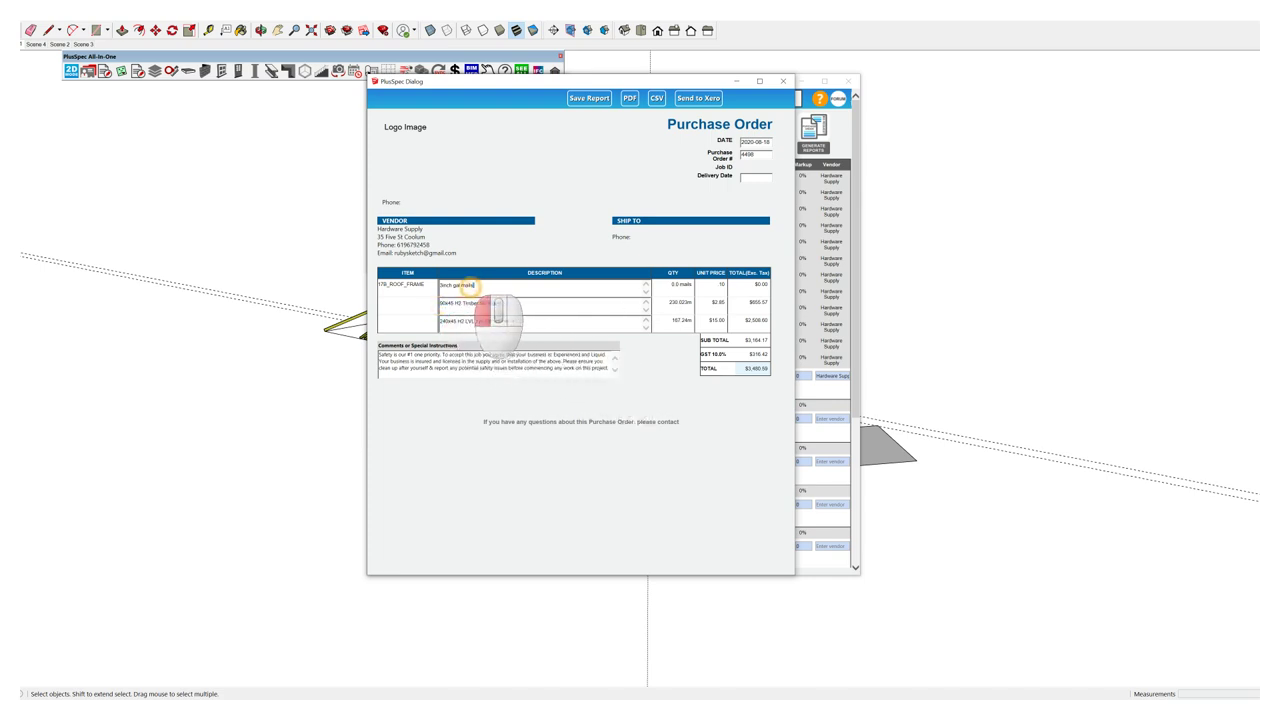
drag(745, 369, 762, 370)
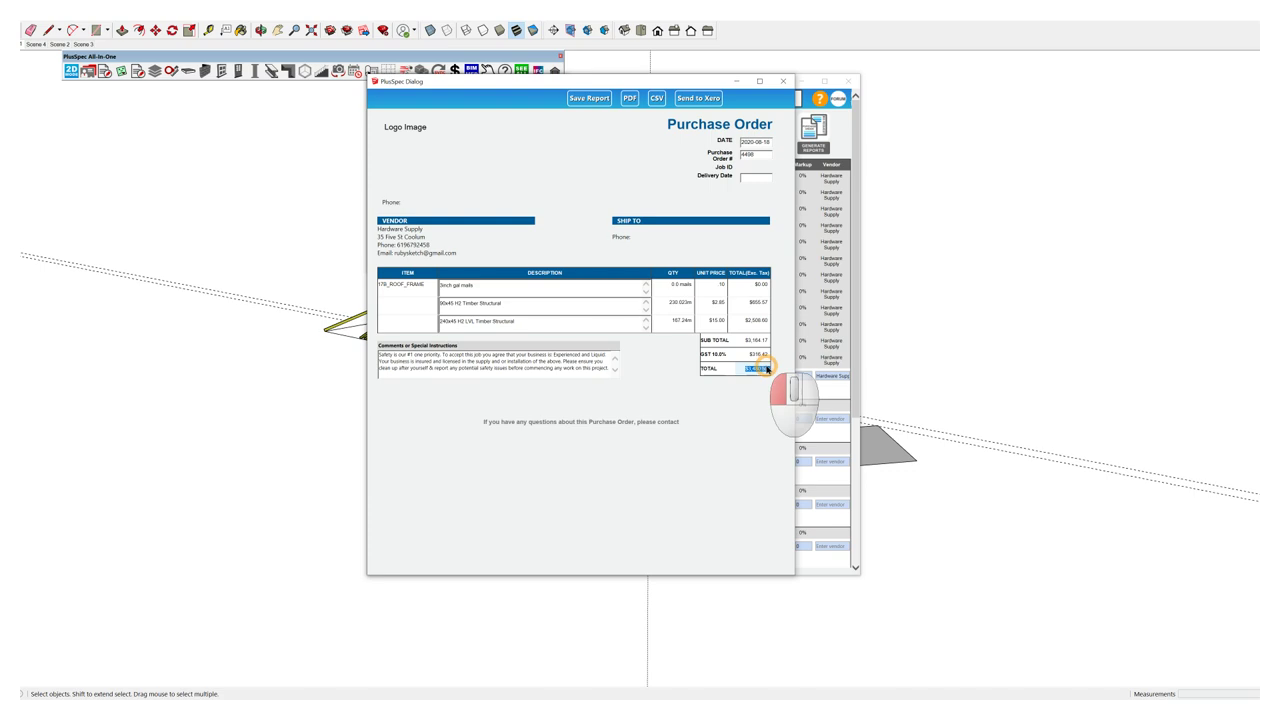
double_click(688, 285)
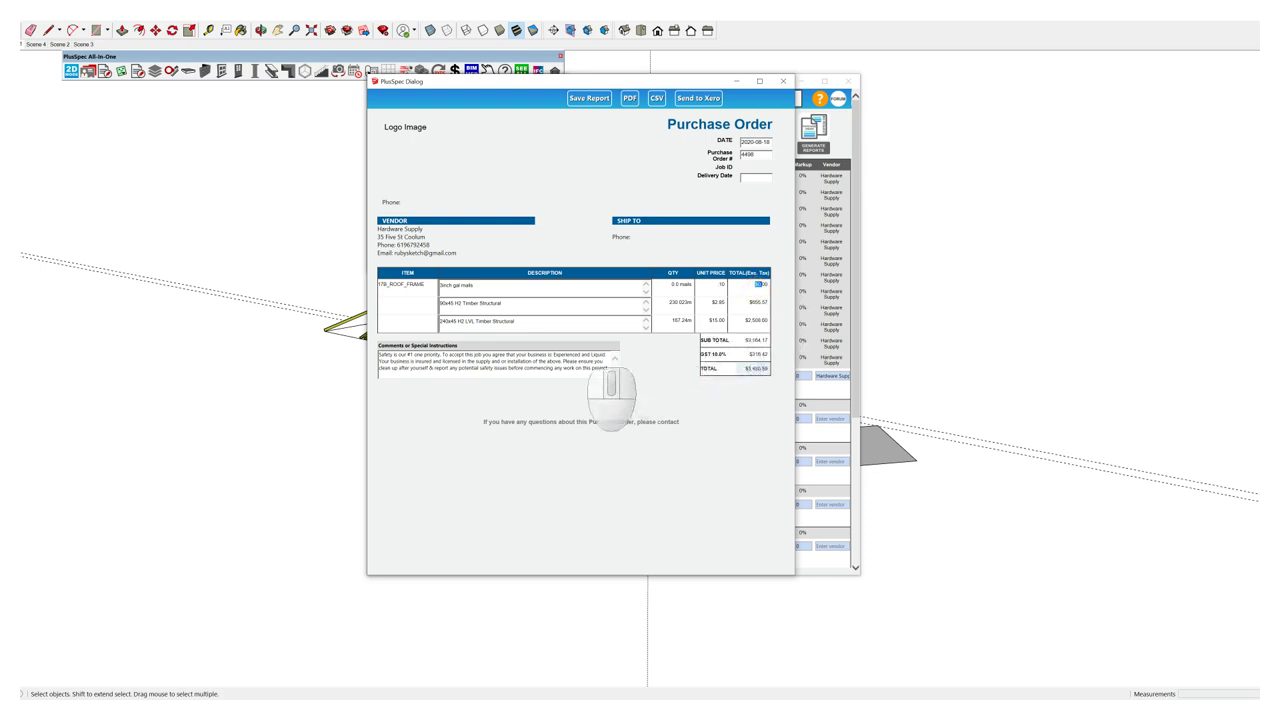
click(398, 366)
drag(398, 365, 493, 368)
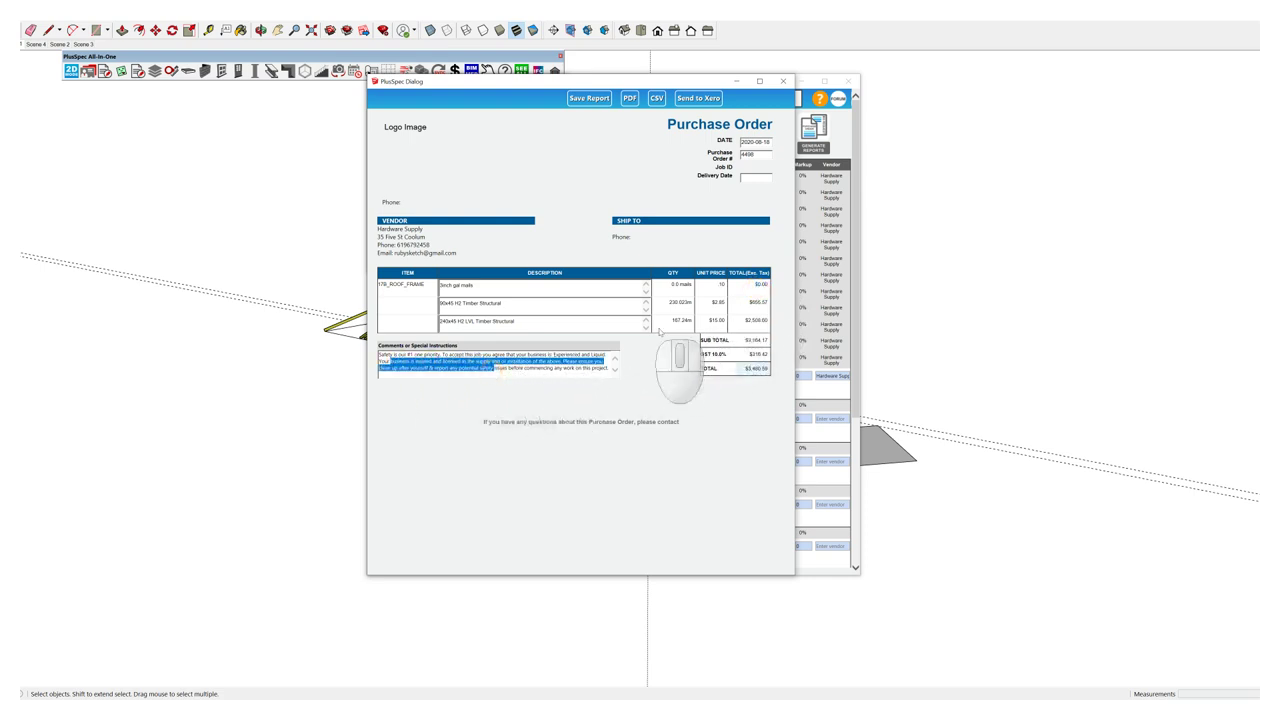
click(781, 81)
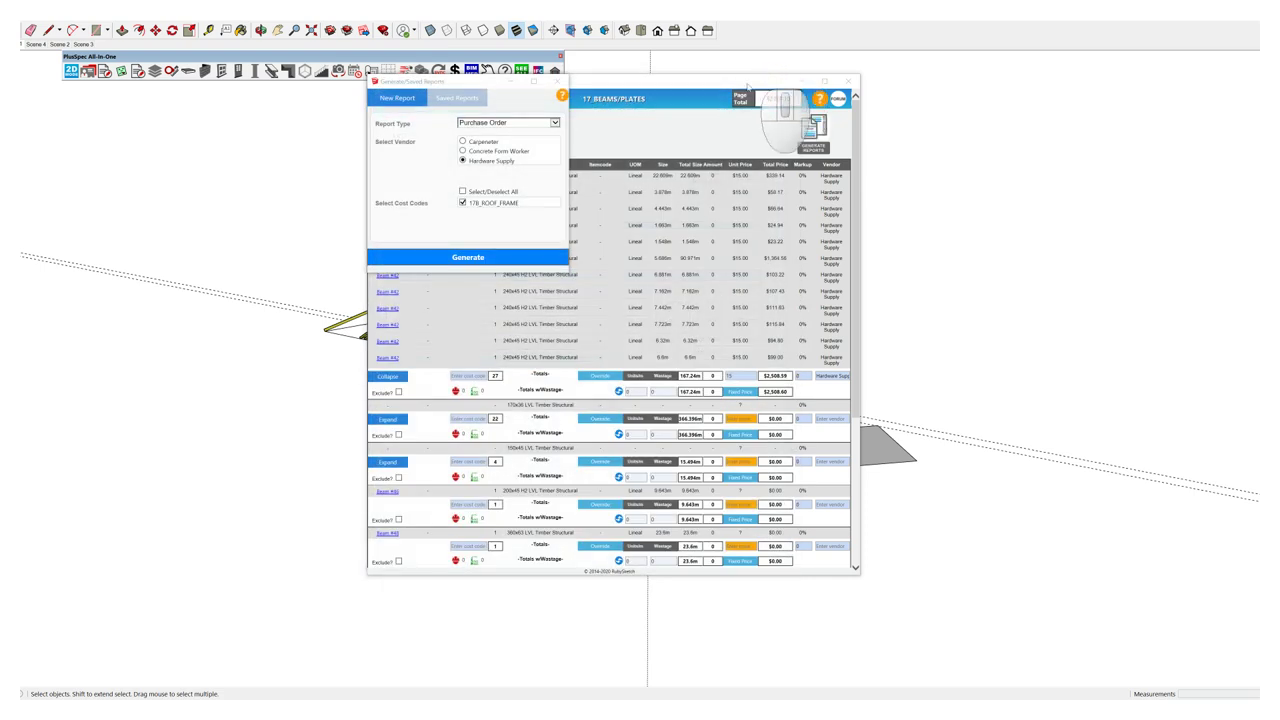